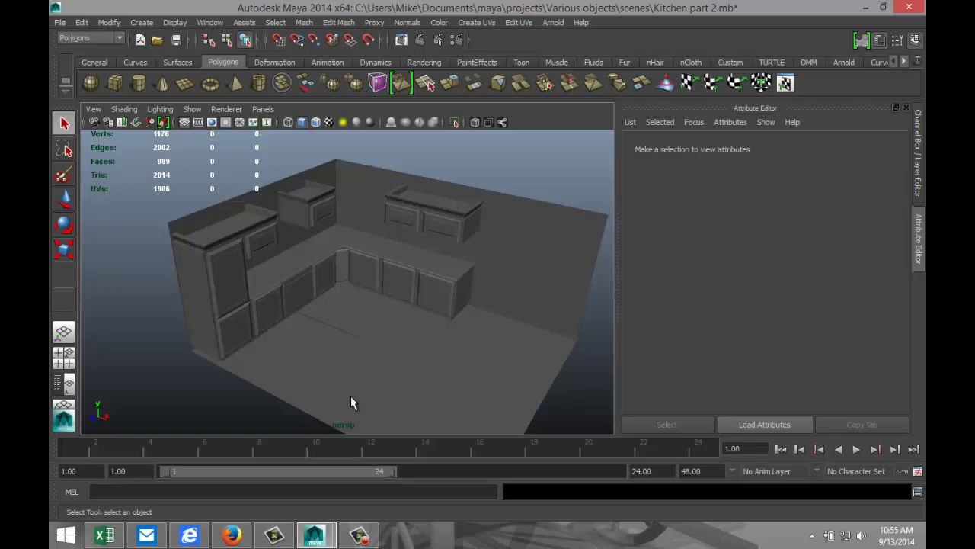
# - Examine the kitchen's cabinets from several angles, including the lower door panel on the back wall and the open floor
pyautogui.keyDown('alt'); pyautogui.moveTo(350, 403); pyautogui.dragTo(211, 323); pyautogui.keyUp('alt')
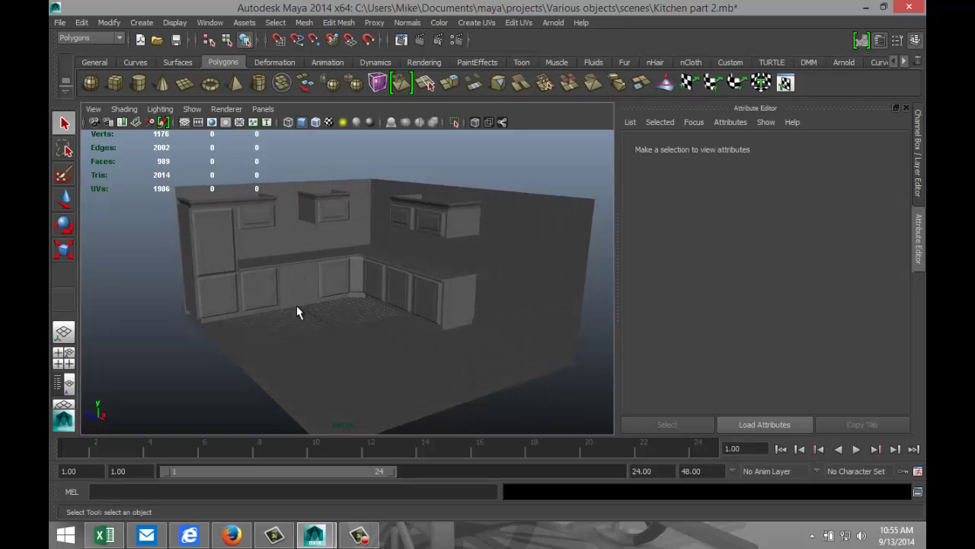
pyautogui.keyDown('alt'); pyautogui.moveTo(298, 312); pyautogui.dragTo(396, 332); pyautogui.keyUp('alt')
pyautogui.keyDown('alt'); pyautogui.moveTo(441, 297); pyautogui.dragTo(319, 278); pyautogui.keyUp('alt')
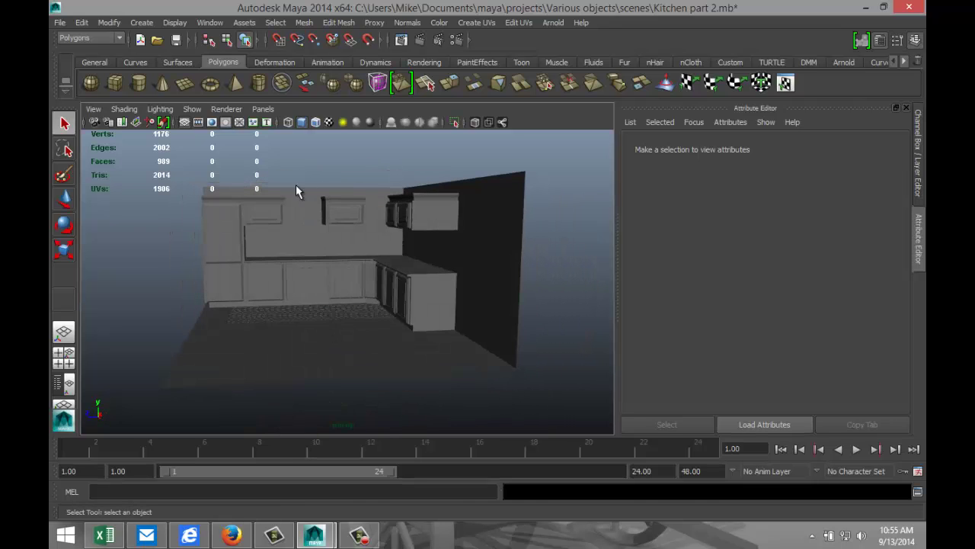
pyautogui.keyDown('alt'); pyautogui.moveTo(242, 286); pyautogui.dragTo(270, 349, button='middle'); pyautogui.keyUp('alt')
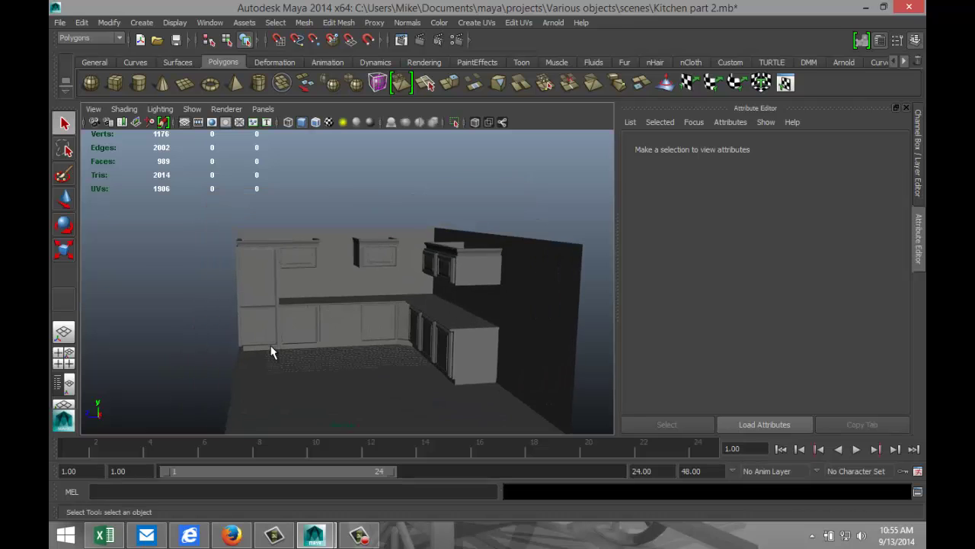
pyautogui.keyDown('alt'); pyautogui.moveTo(271, 349); pyautogui.dragTo(312, 353); pyautogui.keyUp('alt')
pyautogui.scroll(2, 312, 355)
pyautogui.scroll(3, 312, 355)
pyautogui.keyDown('alt'); pyautogui.moveTo(365, 388); pyautogui.dragTo(333, 280, button='middle'); pyautogui.keyUp('alt')
pyautogui.click(276, 276)
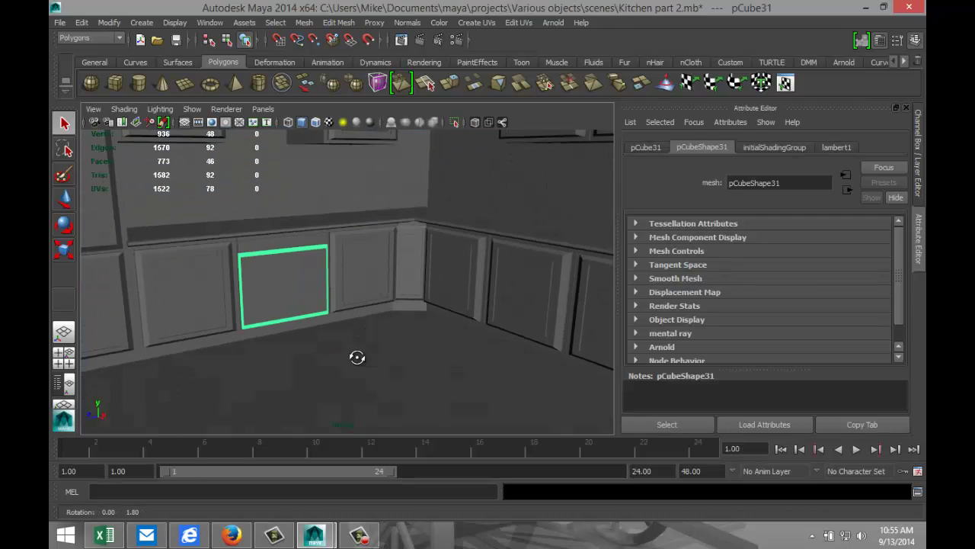
pyautogui.keyDown('alt'); pyautogui.moveTo(356, 355); pyautogui.dragTo(350, 348); pyautogui.keyUp('alt')
pyautogui.keyDown('alt'); pyautogui.moveTo(348, 342); pyautogui.dragTo(414, 255, button='middle'); pyautogui.keyUp('alt')
pyautogui.scroll(-2, 415, 257)
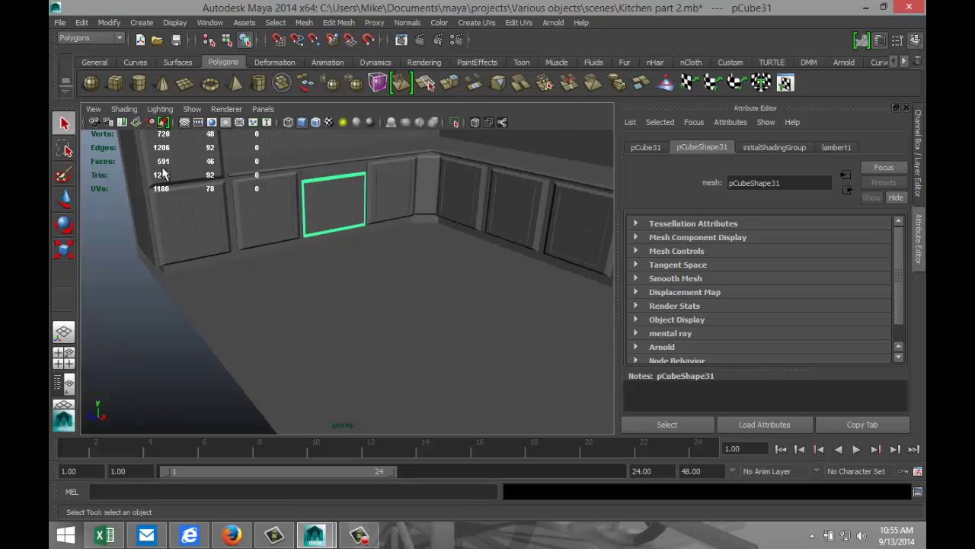
# - Create a small rectangular polygon cube on the open kitchen floor in front of the base cabinets
pyautogui.click(115, 85)
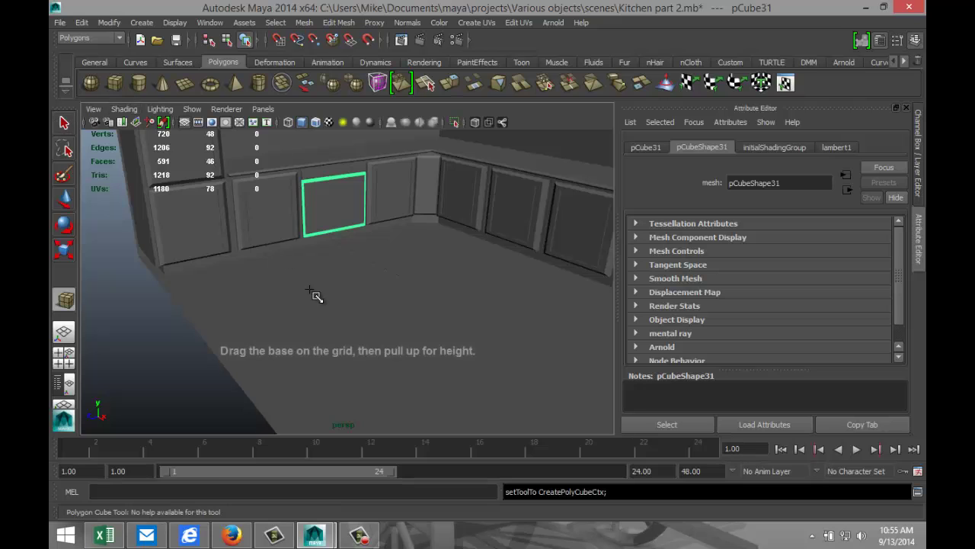
pyautogui.keyDown('alt'); pyautogui.moveTo(311, 290); pyautogui.dragTo(367, 327); pyautogui.keyUp('alt')
pyautogui.moveTo(400, 368)
pyautogui.mouseDown()
pyautogui.moveTo(439, 386)
pyautogui.moveTo(485, 371)
pyautogui.moveTo(485, 353)
pyautogui.moveTo(436, 322)
pyautogui.mouseUp()
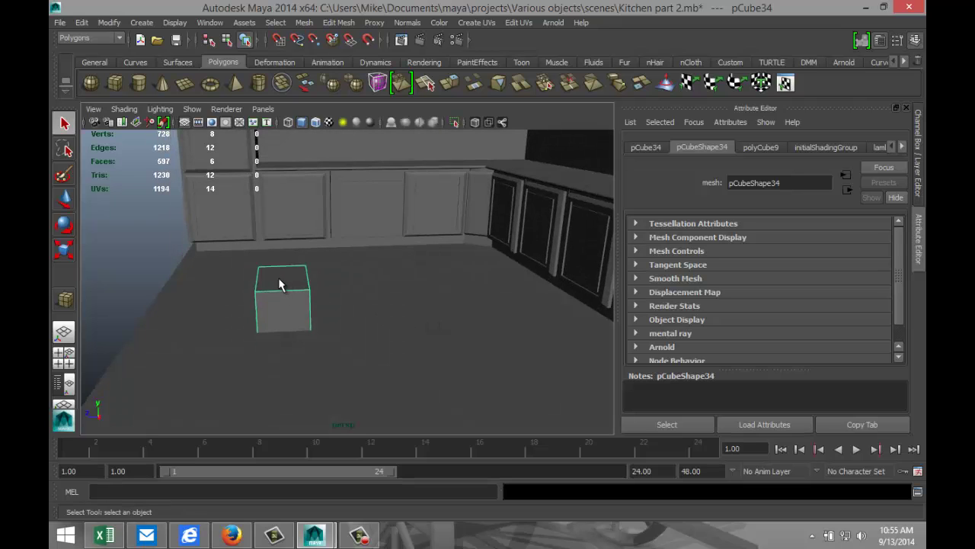
pyautogui.keyDown('alt'); pyautogui.moveTo(227, 292); pyautogui.dragTo(279, 312); pyautogui.keyUp('alt')
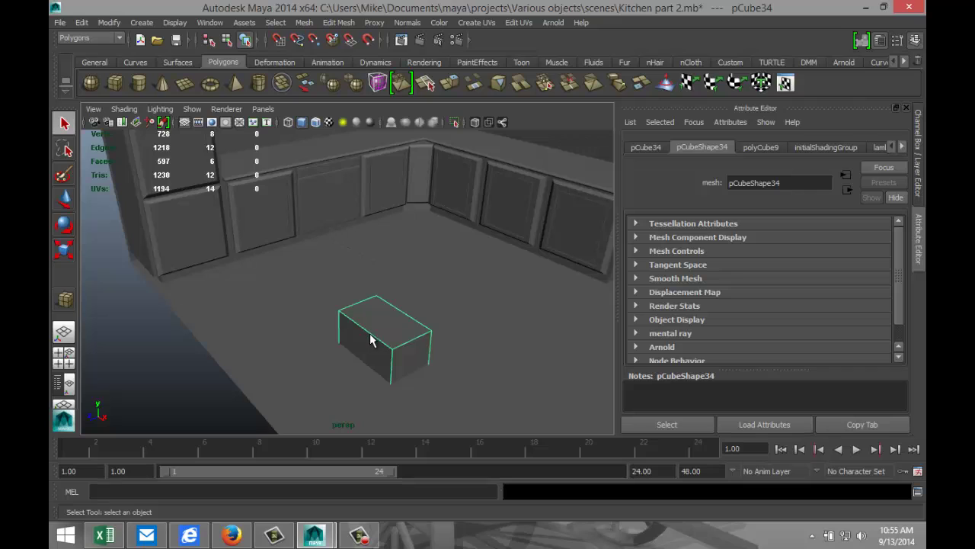
# - Bevel the cube's two long upper edges with 7 segments and an offset of about 0.662
pyautogui.moveTo(371, 341); pyautogui.dragTo(371, 216, button='right')
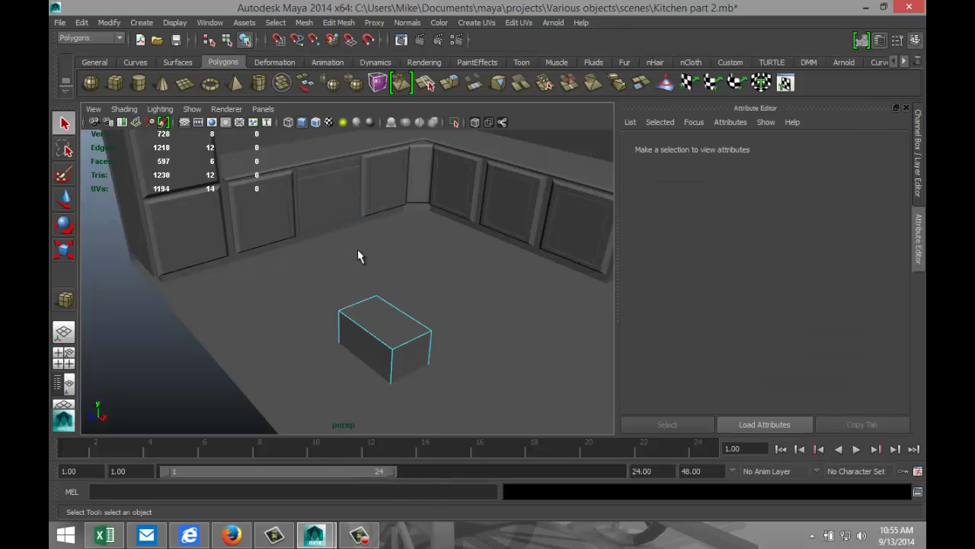
pyautogui.click(369, 332)
pyautogui.keyDown('shift'); pyautogui.click(408, 314); pyautogui.keyUp('shift')
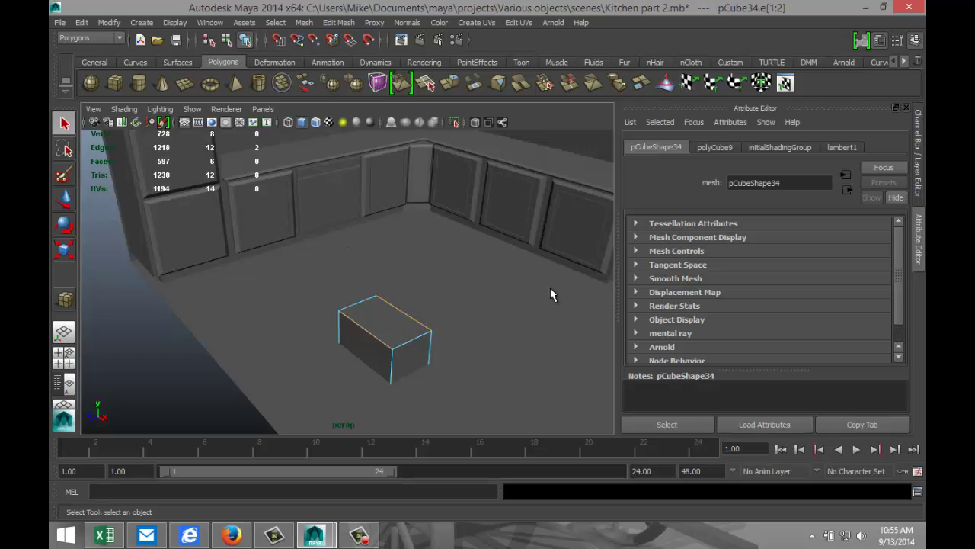
pyautogui.click(339, 22)
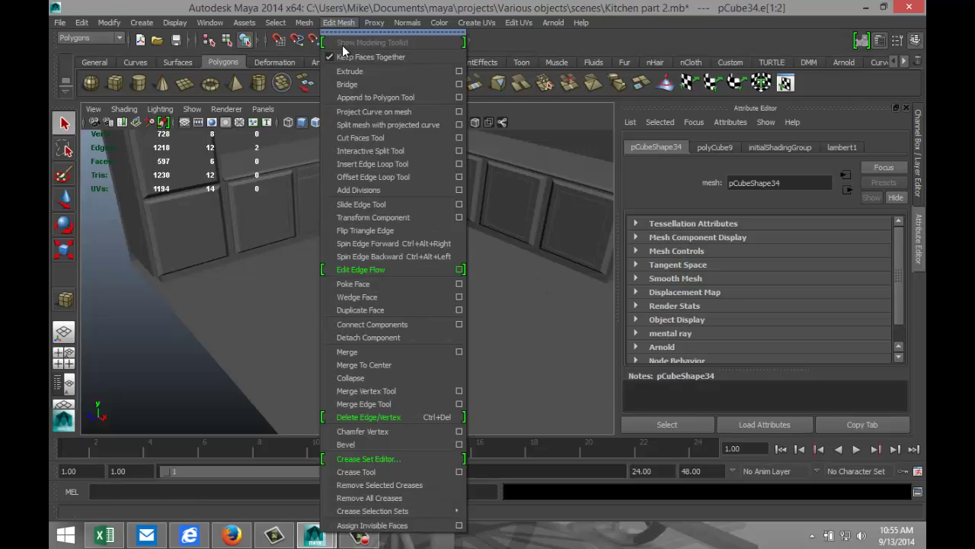
pyautogui.click(397, 443)
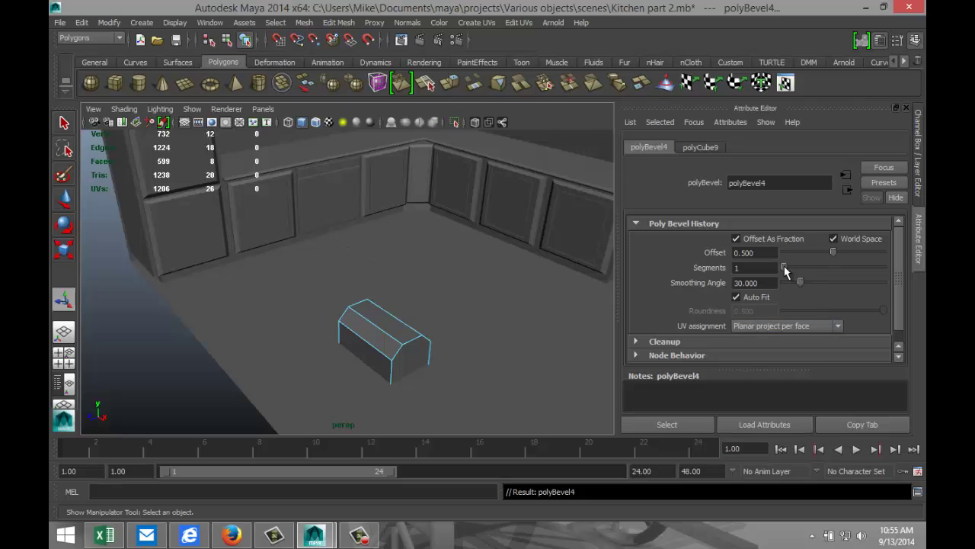
pyautogui.moveTo(782, 268); pyautogui.dragTo(834, 273)
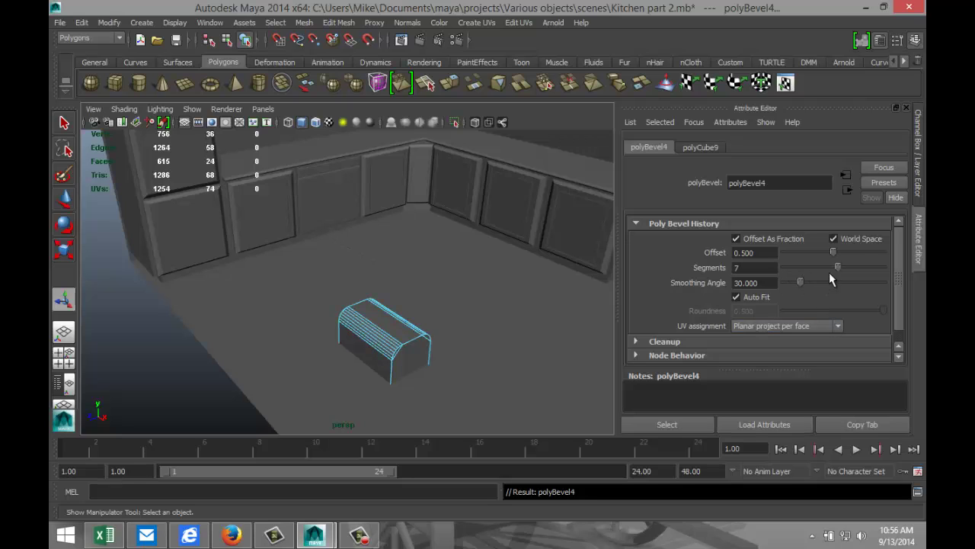
pyautogui.moveTo(834, 255)
pyautogui.mouseDown()
pyautogui.moveTo(818, 255)
pyautogui.moveTo(852, 259)
pyautogui.mouseUp()
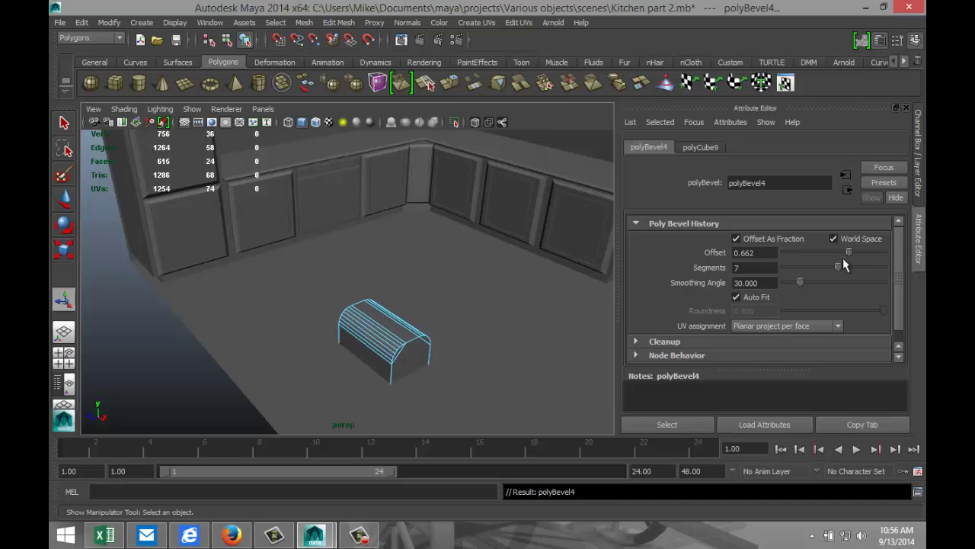
# - Scale the flat top face of the beveled block along its width, and return to object mode
pyautogui.keyDown('alt'); pyautogui.moveTo(505, 357); pyautogui.dragTo(461, 370); pyautogui.keyUp('alt')
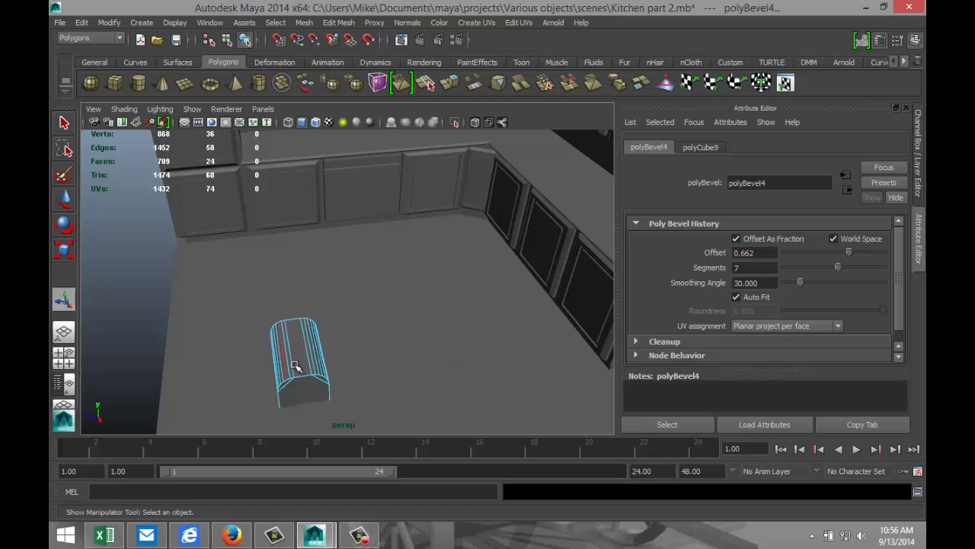
pyautogui.moveTo(300, 358); pyautogui.dragTo(312, 279, button='right')
pyautogui.click(301, 351)
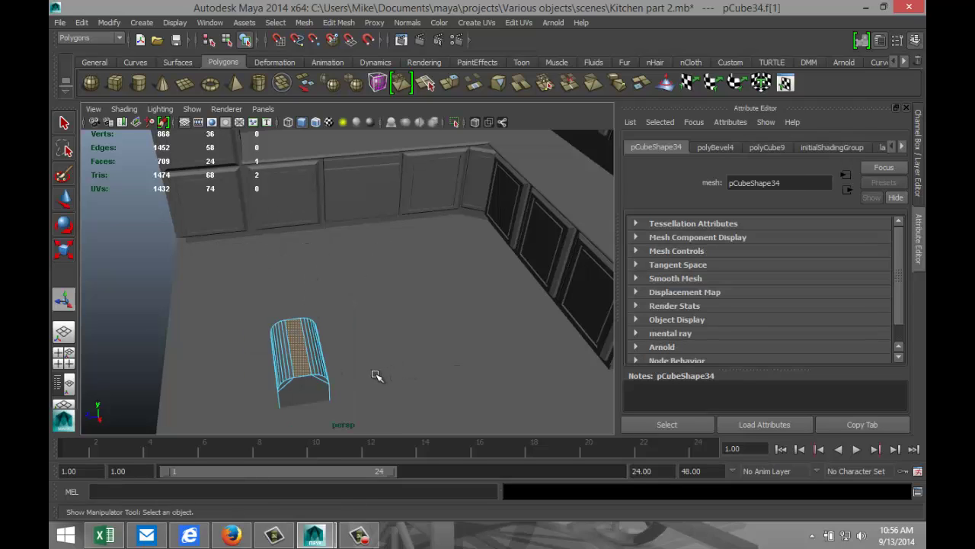
pyautogui.press('r')
pyautogui.moveTo(236, 355); pyautogui.dragTo(255, 357)
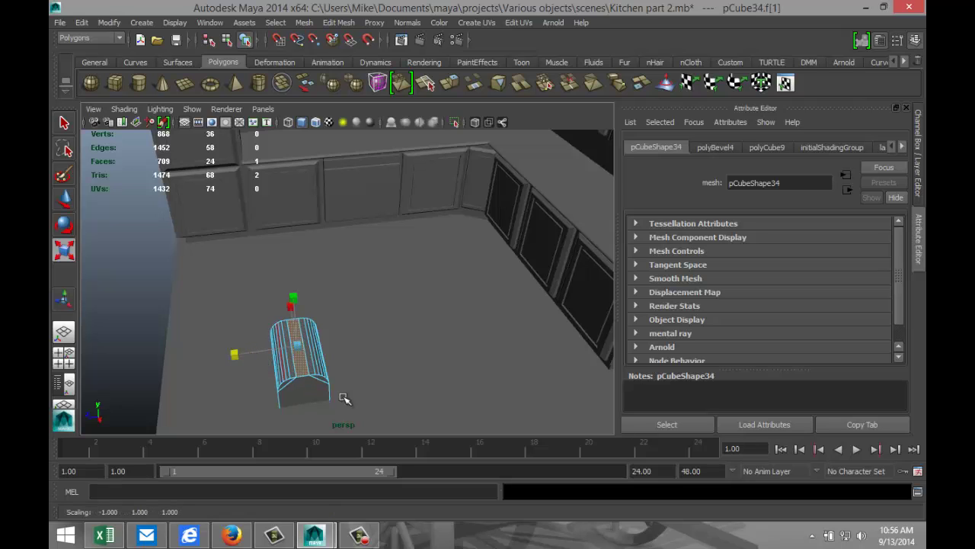
pyautogui.keyDown('alt'); pyautogui.moveTo(410, 387); pyautogui.dragTo(410, 355); pyautogui.keyUp('alt')
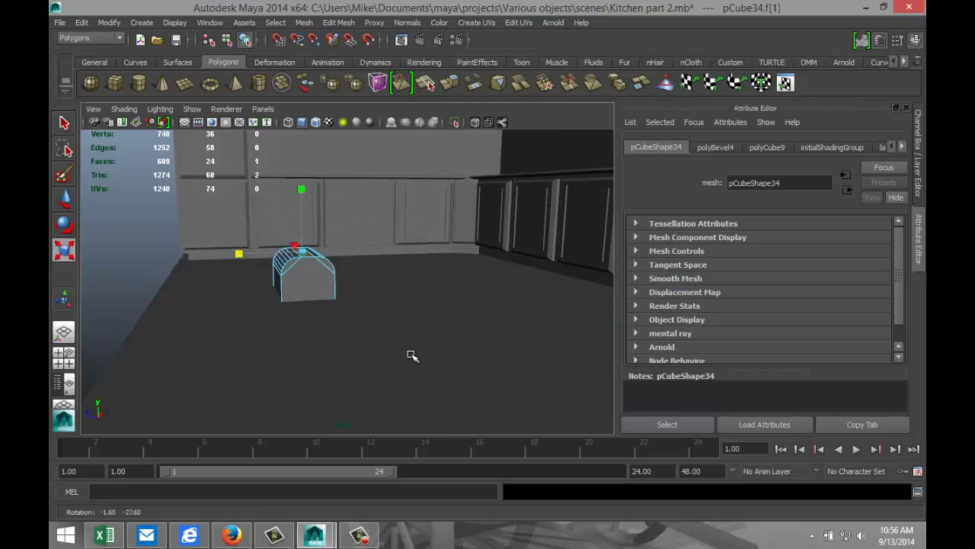
pyautogui.press('F8')
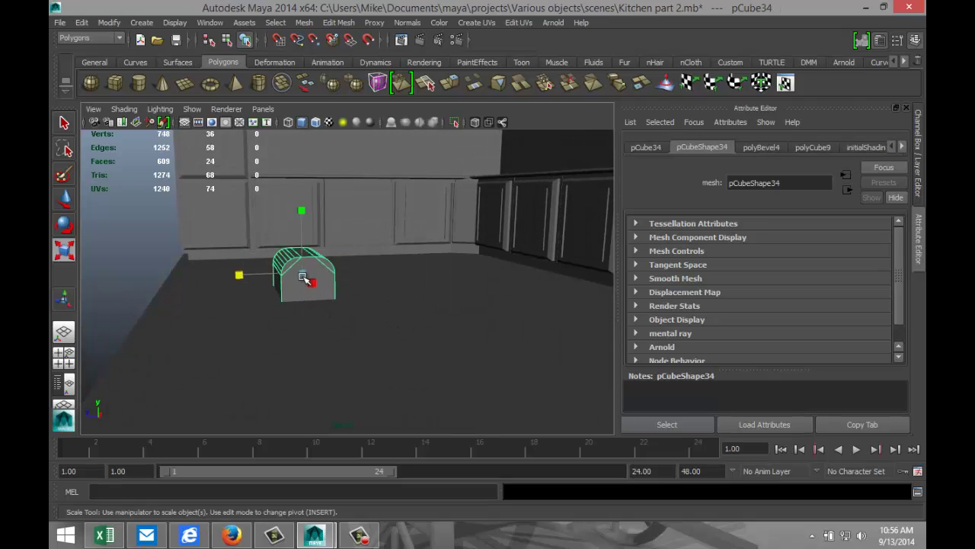
# - Stand the beveled block upright by setting its Z rotation to -90 degrees
pyautogui.press('e')
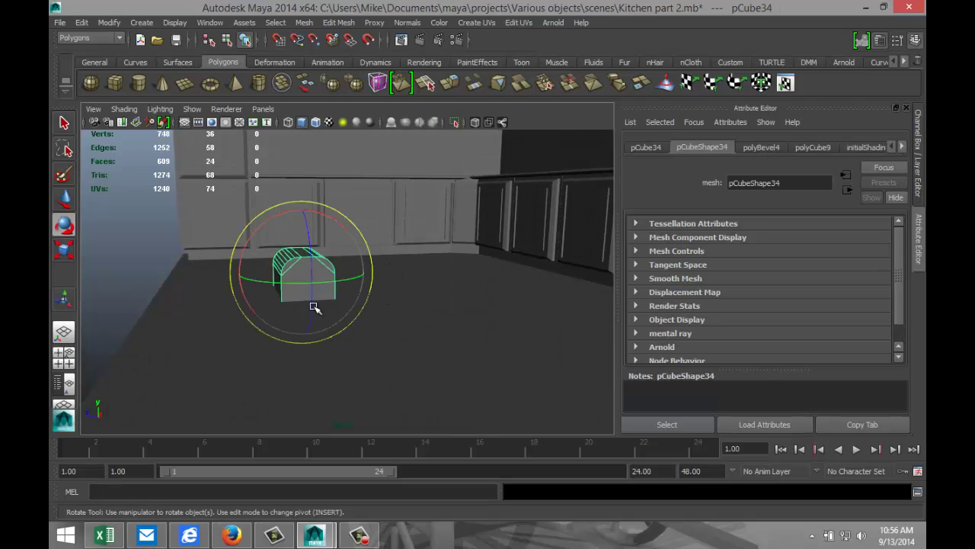
pyautogui.moveTo(309, 230); pyautogui.dragTo(316, 318)
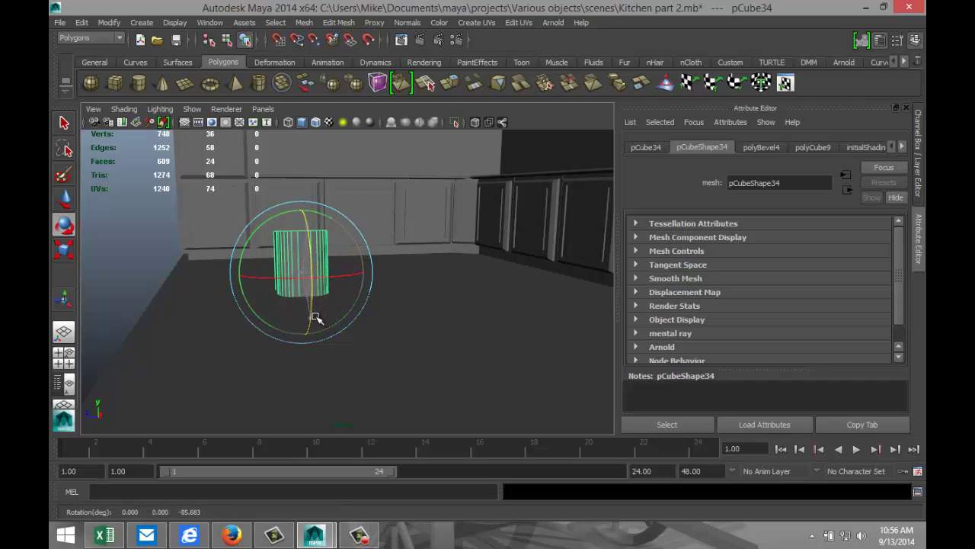
pyautogui.click(646, 148)
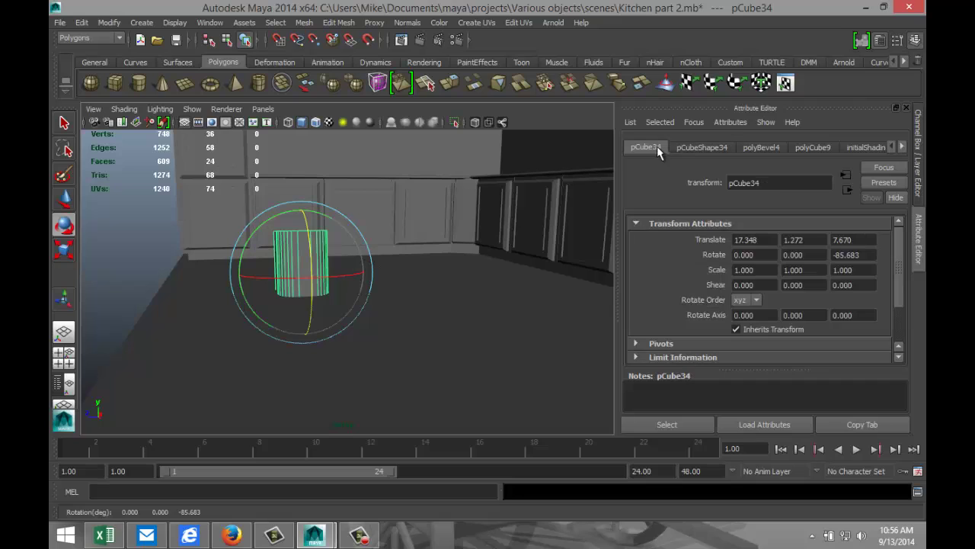
pyautogui.click(873, 256)
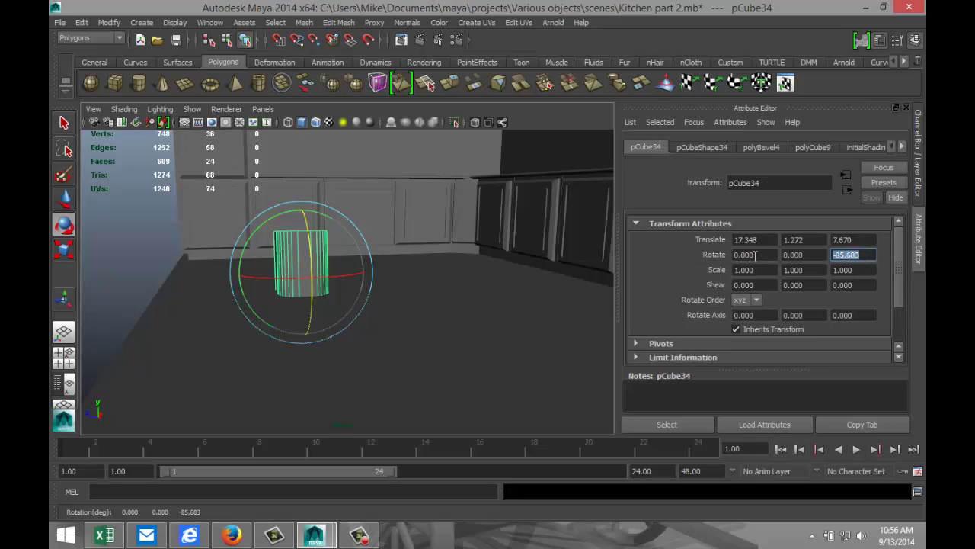
pyautogui.write('-90')
pyautogui.press('Return')
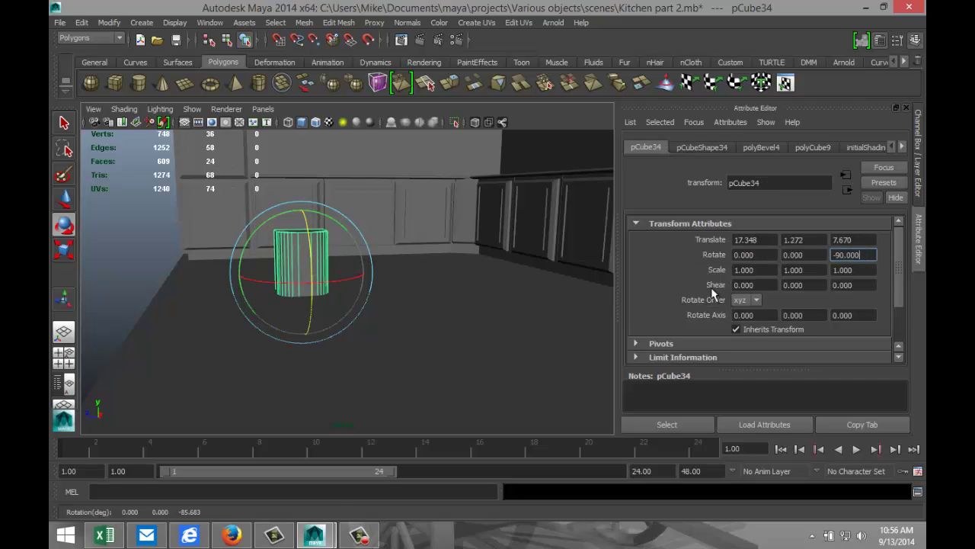
pyautogui.click(365, 380)
pyautogui.click(314, 239)
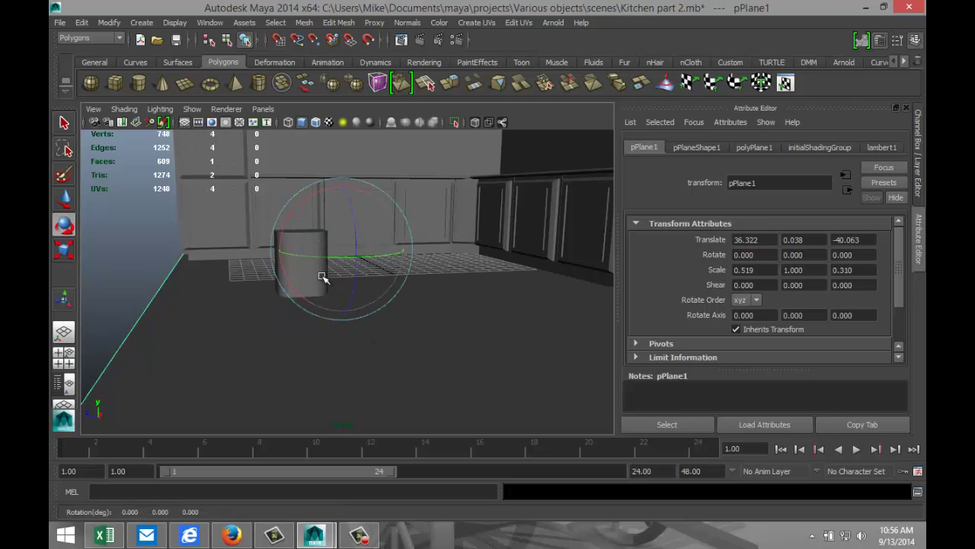
# - Raise the upright block above the floor to a Y translation of about 4.04
pyautogui.keyDown('alt'); pyautogui.moveTo(297, 336); pyautogui.dragTo(455, 323); pyautogui.keyUp('alt')
pyautogui.click(466, 349)
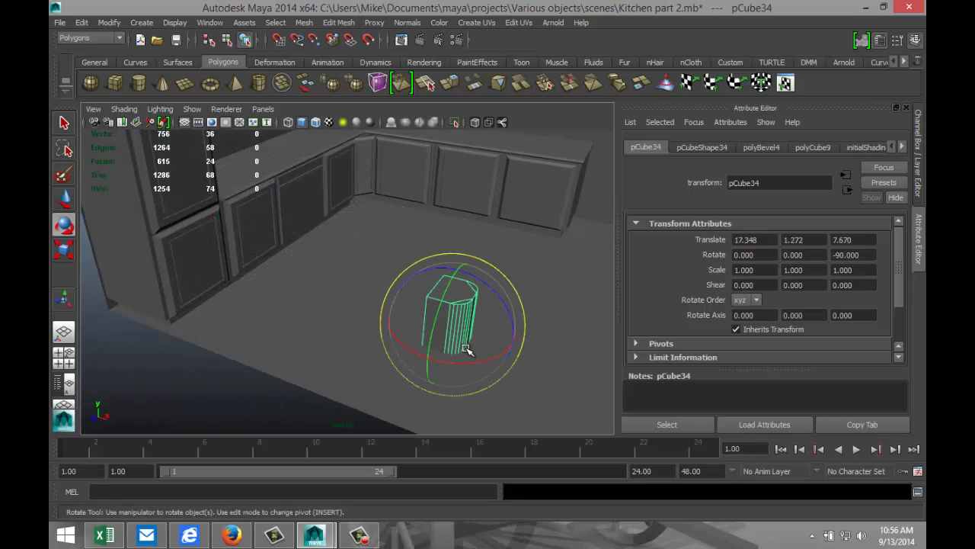
pyautogui.press('w')
pyautogui.moveTo(463, 288); pyautogui.dragTo(465, 252)
pyautogui.keyDown('alt'); pyautogui.moveTo(493, 361); pyautogui.dragTo(415, 358); pyautogui.keyUp('alt')
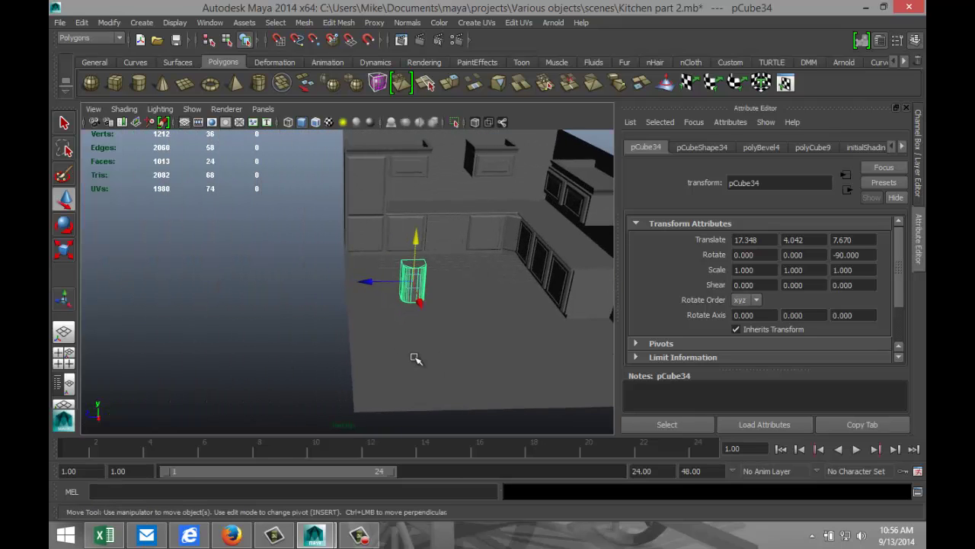
# - Duplicate the upright block and move the copy along Z to about 30.78, outside the kitchen floor
pyautogui.hotkey('ctrl', 'd')
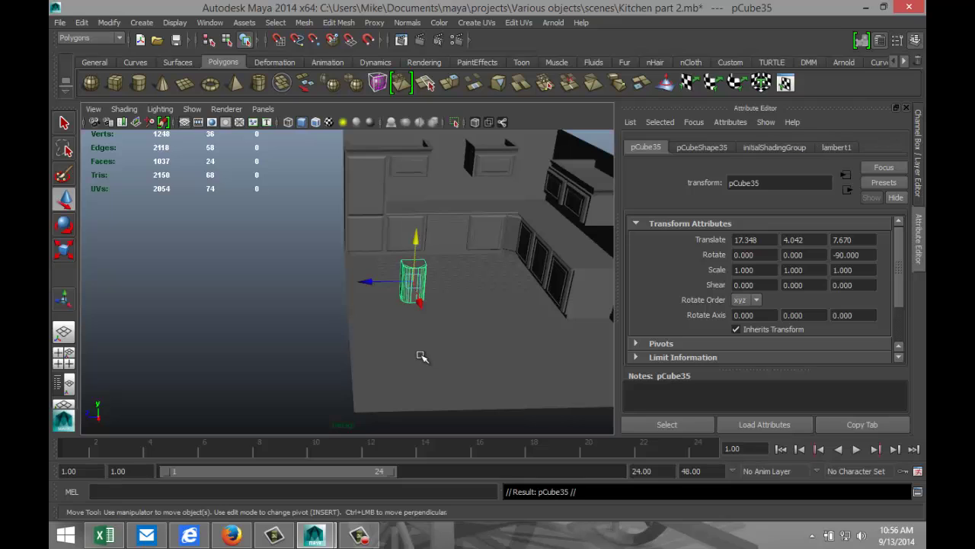
pyautogui.click(367, 280)
pyautogui.moveTo(367, 280); pyautogui.dragTo(194, 289)
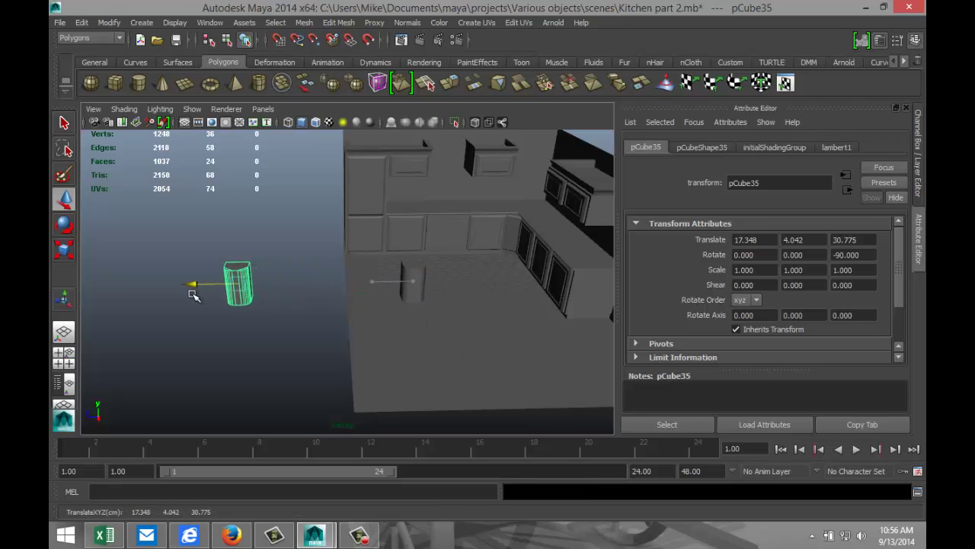
pyautogui.keyDown('alt'); pyautogui.moveTo(275, 363); pyautogui.dragTo(290, 371); pyautogui.keyUp('alt')
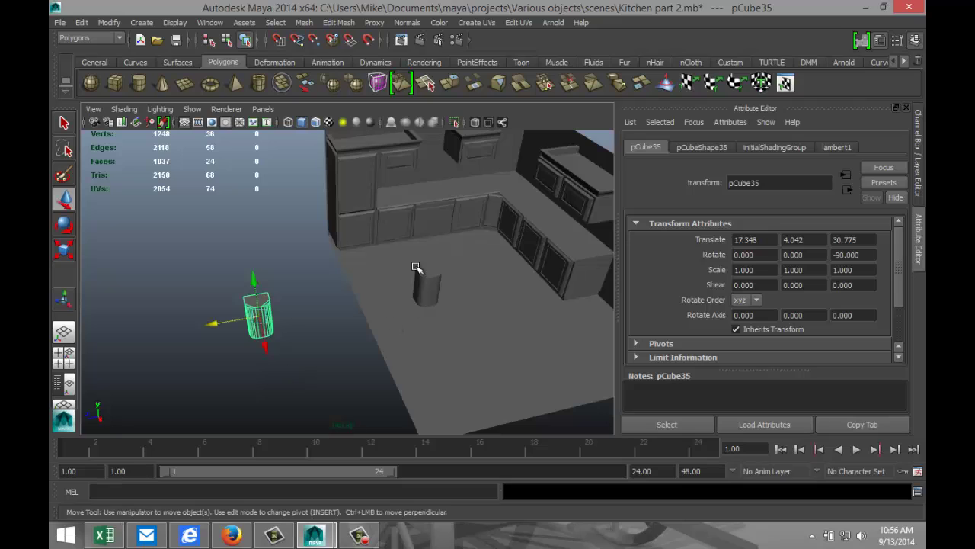
# - Create a tall, thin polygon cylinder near the front of the floor, about 0.73 in radius and 19 high
pyautogui.click(138, 84)
pyautogui.click(436, 393)
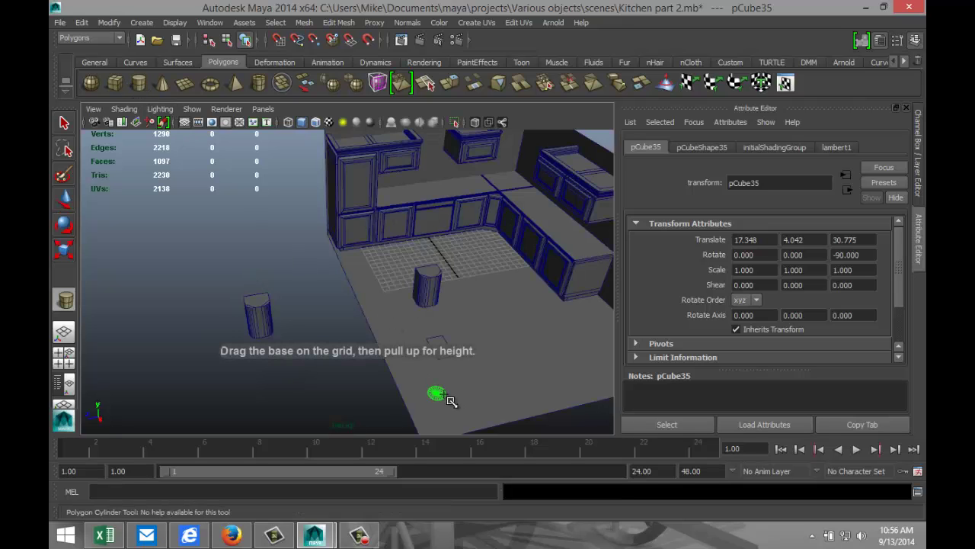
pyautogui.moveTo(438, 392); pyautogui.dragTo(467, 264)
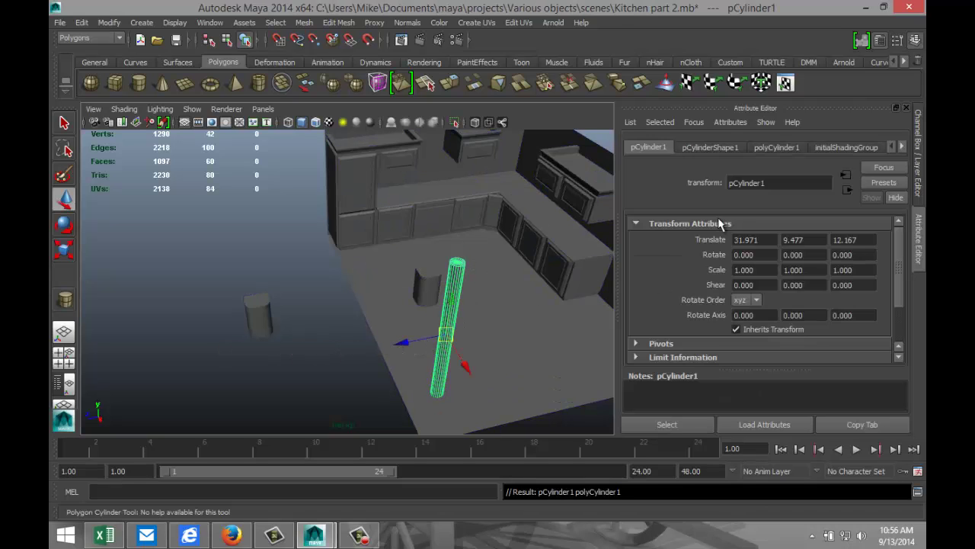
# - Set the cylinder's axis subdivisions to 40 and keep the cylinder selected
pyautogui.click(774, 153)
pyautogui.doubleClick(766, 277)
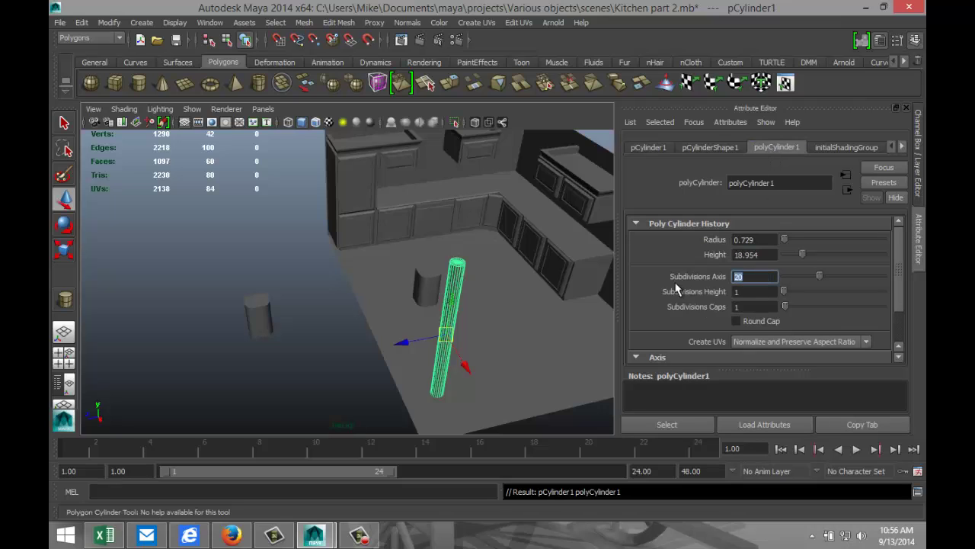
pyautogui.press('Return')
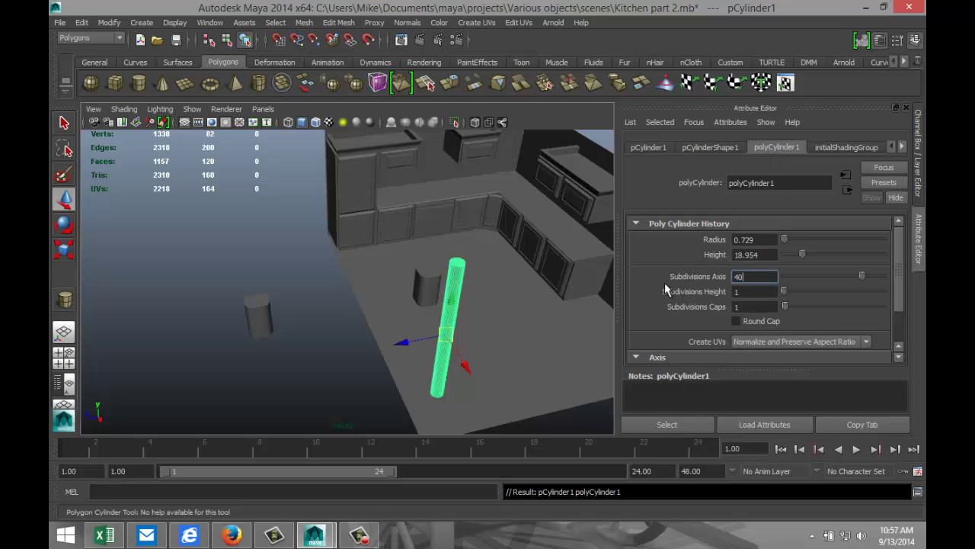
pyautogui.click(506, 340)
pyautogui.click(448, 324)
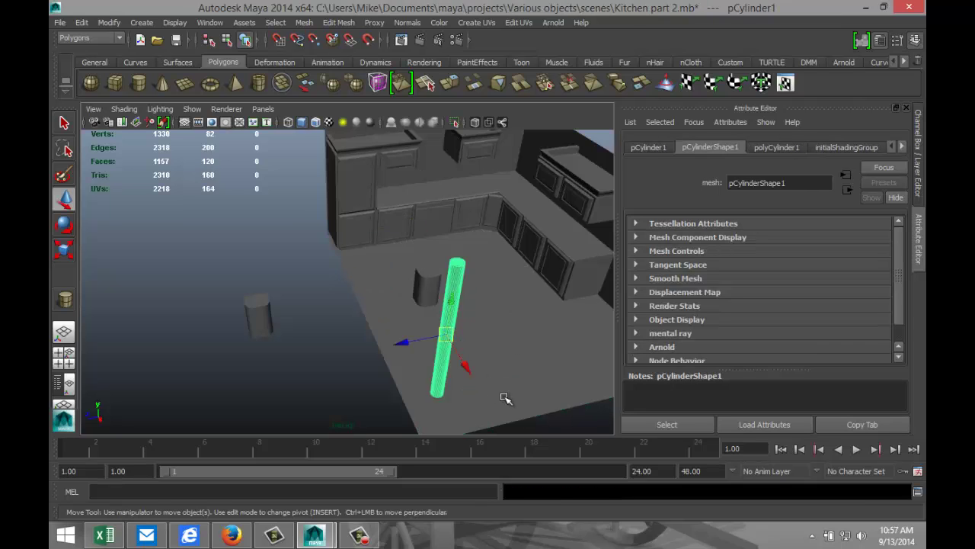
# - Lay the tall cylinder down by setting its X rotation to 90 degrees
pyautogui.press('e')
pyautogui.moveTo(414, 343); pyautogui.dragTo(398, 366)
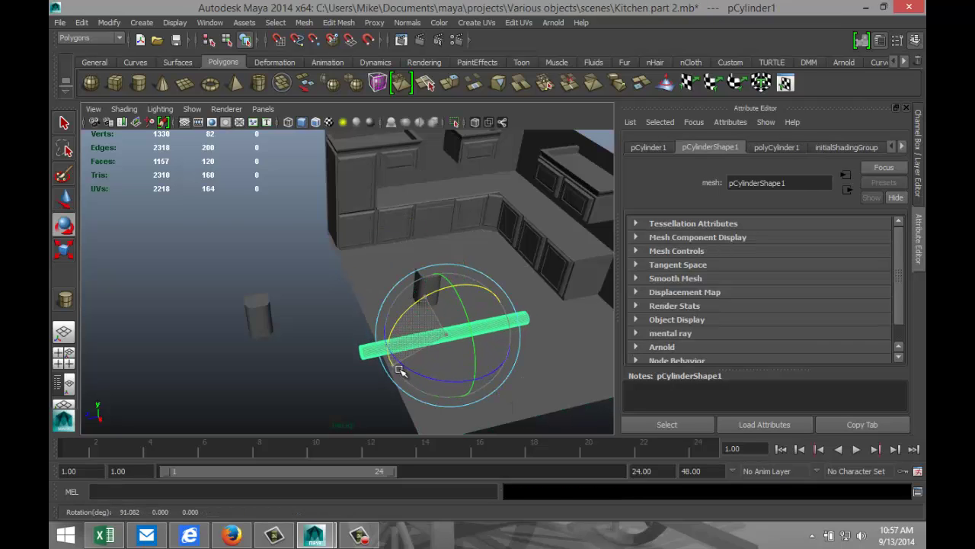
pyautogui.click(648, 147)
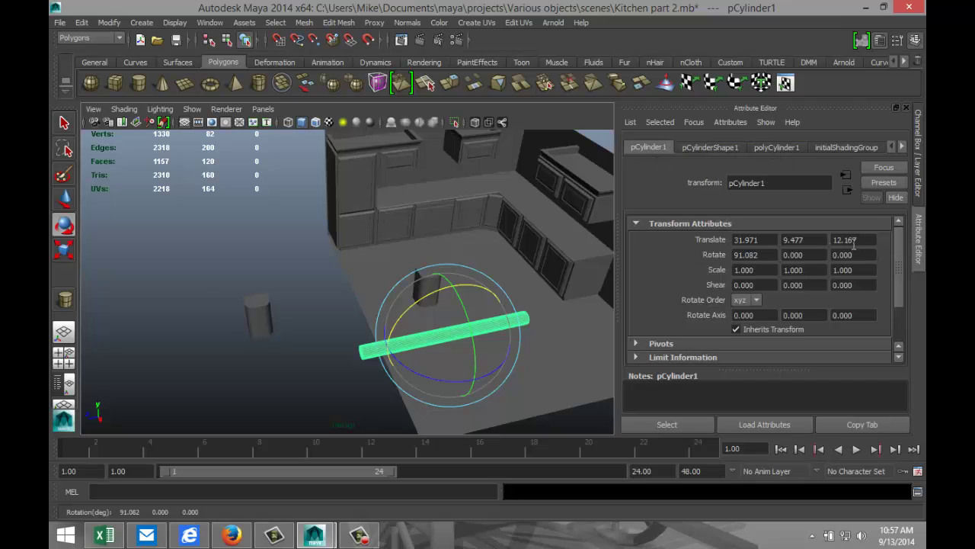
pyautogui.moveTo(775, 256); pyautogui.dragTo(654, 244)
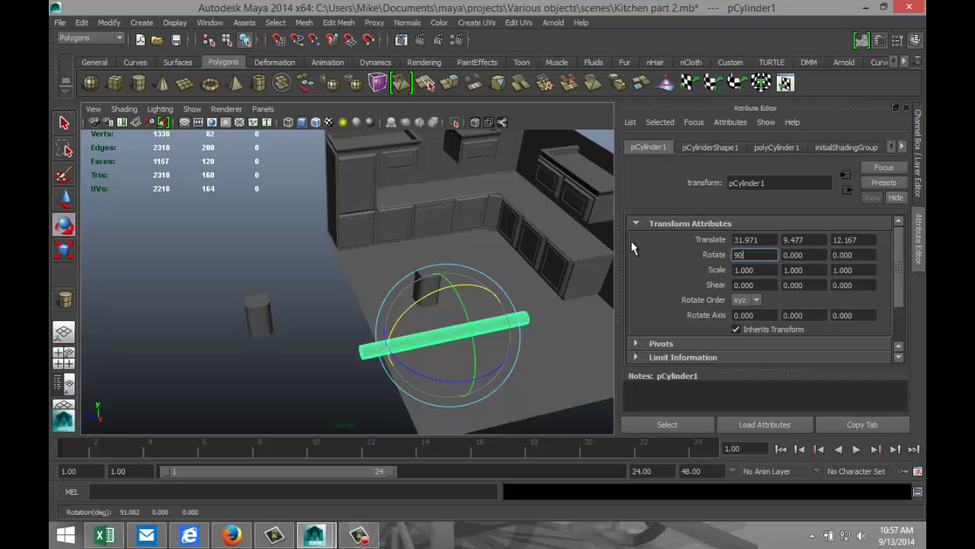
pyautogui.press('Return')
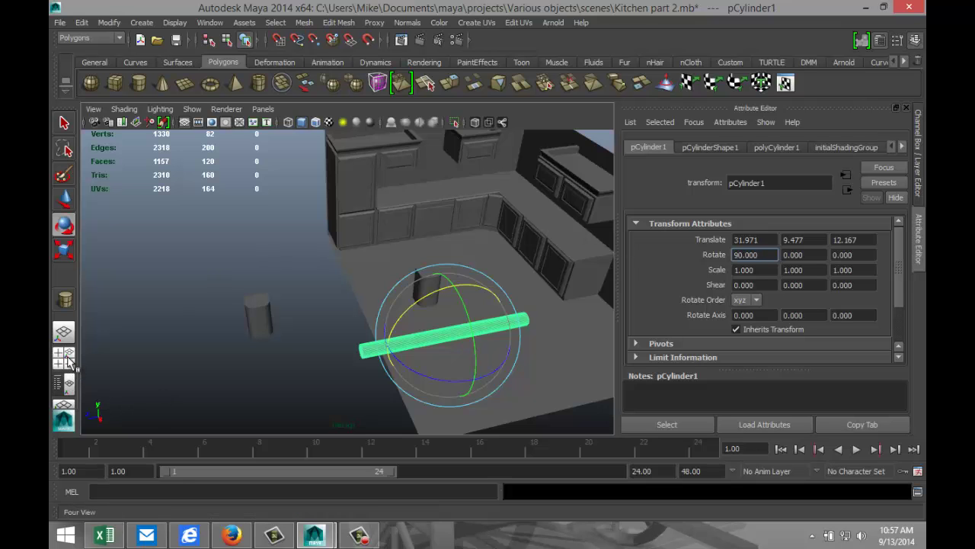
# - In the side view, move both rounded blocks together along Z, clear of the kitchen, to about 31.2 and 54.3
pyautogui.click(64, 355)
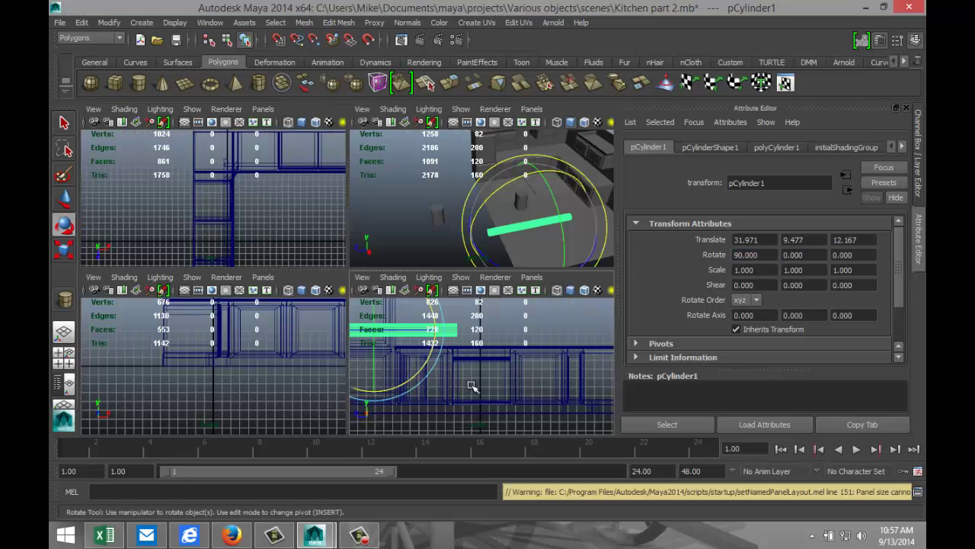
pyautogui.press('space')
pyautogui.scroll(-4, 412, 353)
pyautogui.scroll(-2, 412, 353)
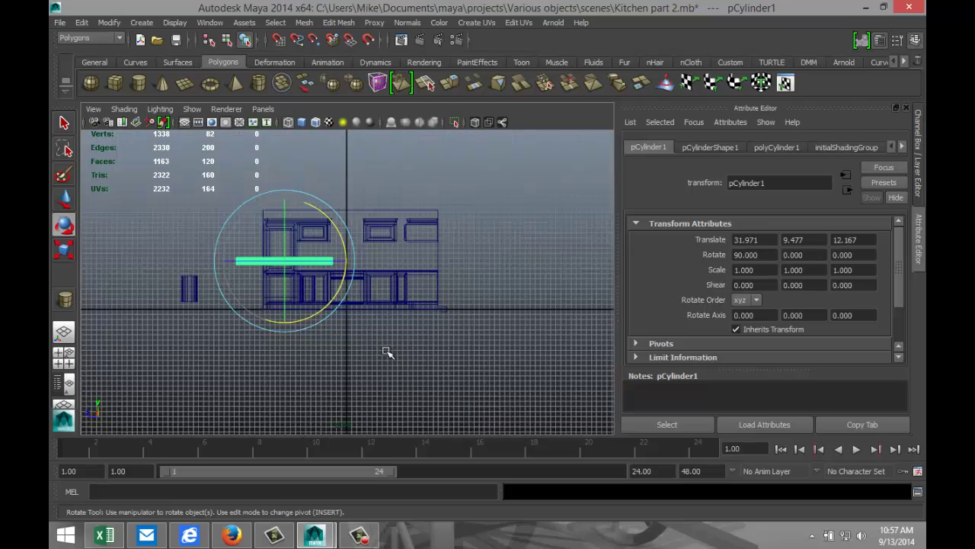
pyautogui.scroll(-3, 256, 359)
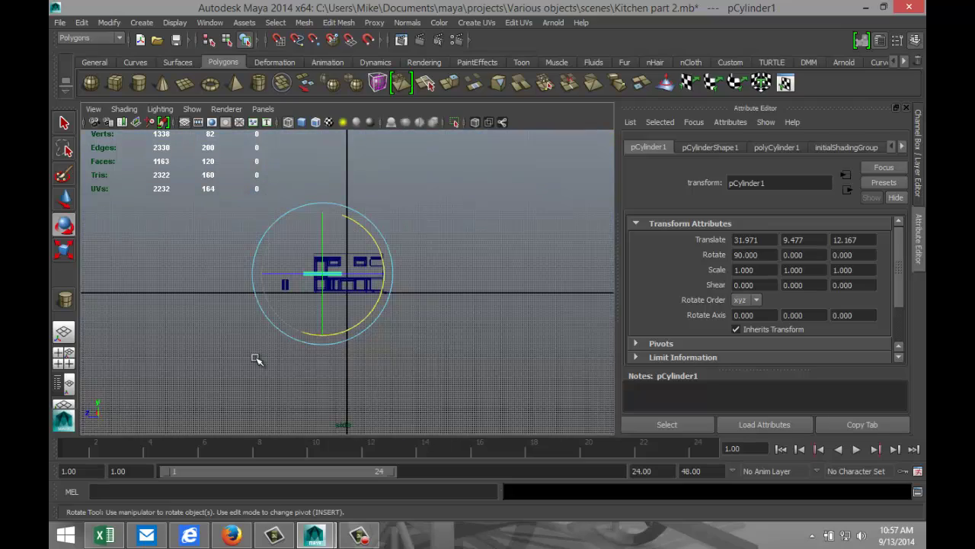
pyautogui.scroll(5, 394, 370)
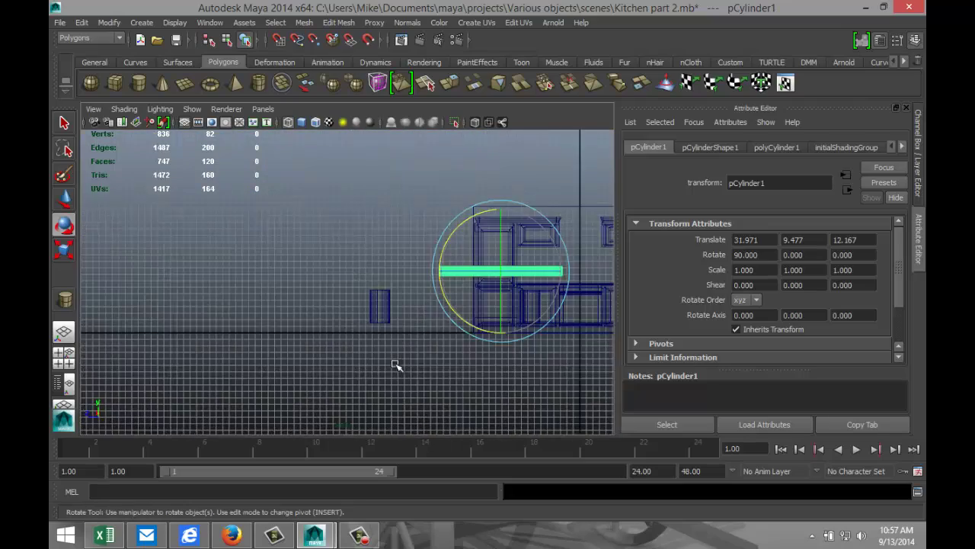
pyautogui.keyDown('alt'); pyautogui.moveTo(442, 352); pyautogui.dragTo(282, 327, button='middle'); pyautogui.keyUp('alt')
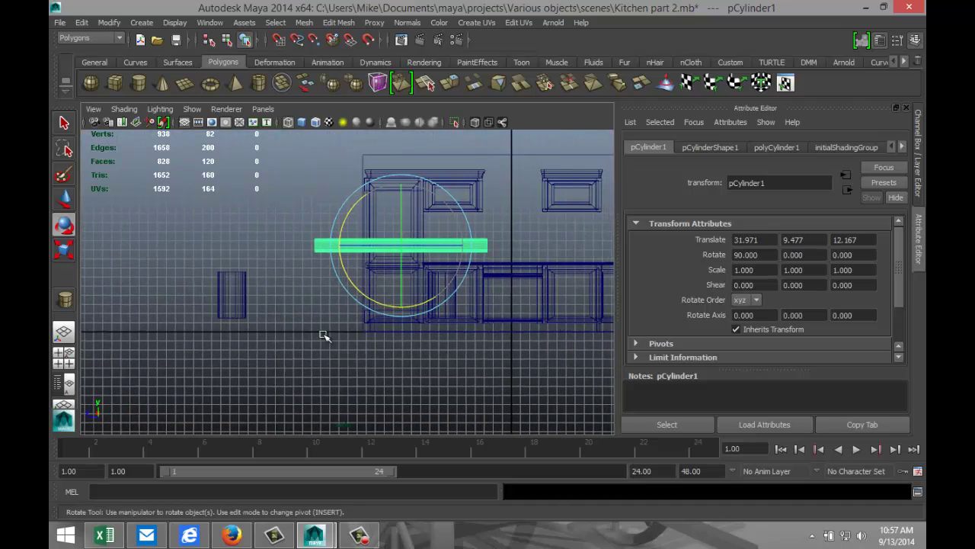
pyautogui.click(451, 307)
pyautogui.click(450, 311)
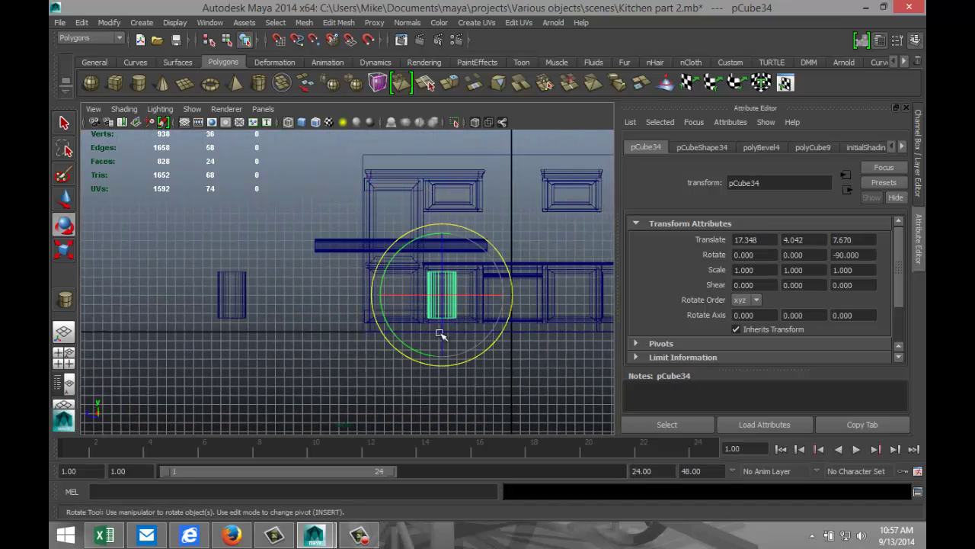
pyautogui.click(236, 308)
pyautogui.scroll(-3, 262, 336)
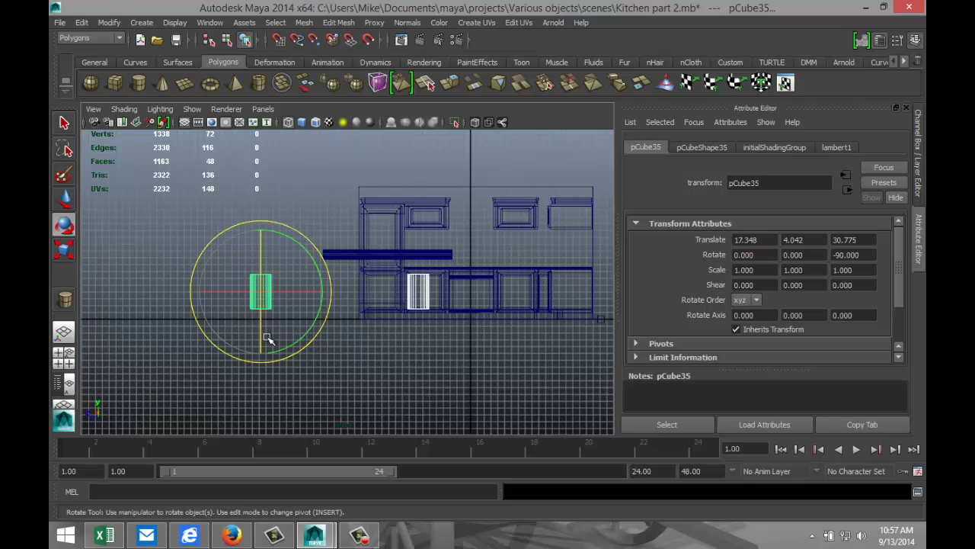
pyautogui.press('w')
pyautogui.moveTo(214, 292); pyautogui.dragTo(39, 296)
# - Move the cylinder along Z to about 42.59, above the gap between the two blocks
pyautogui.click(325, 255)
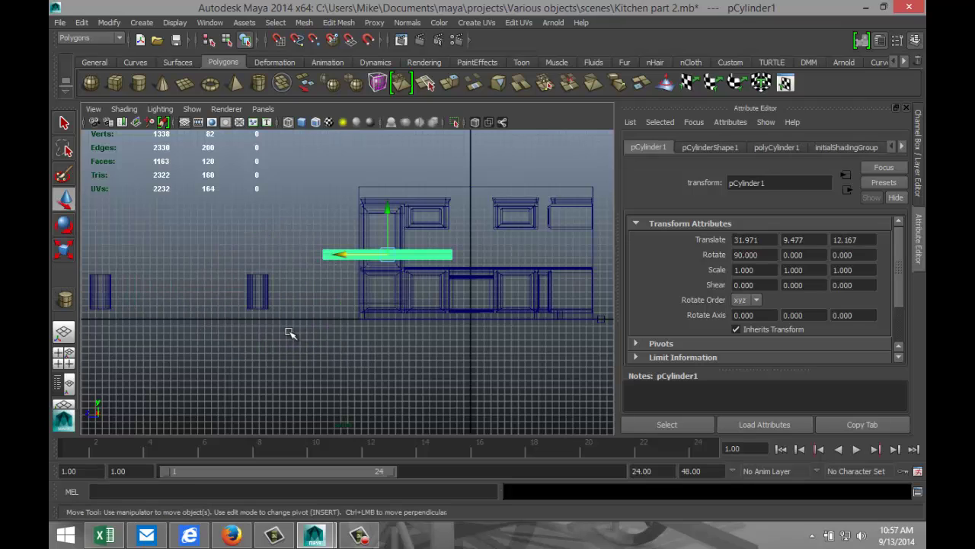
pyautogui.scroll(-2, 289, 333)
pyautogui.keyDown('alt'); pyautogui.moveTo(283, 338); pyautogui.dragTo(393, 349, button='middle'); pyautogui.keyUp('alt')
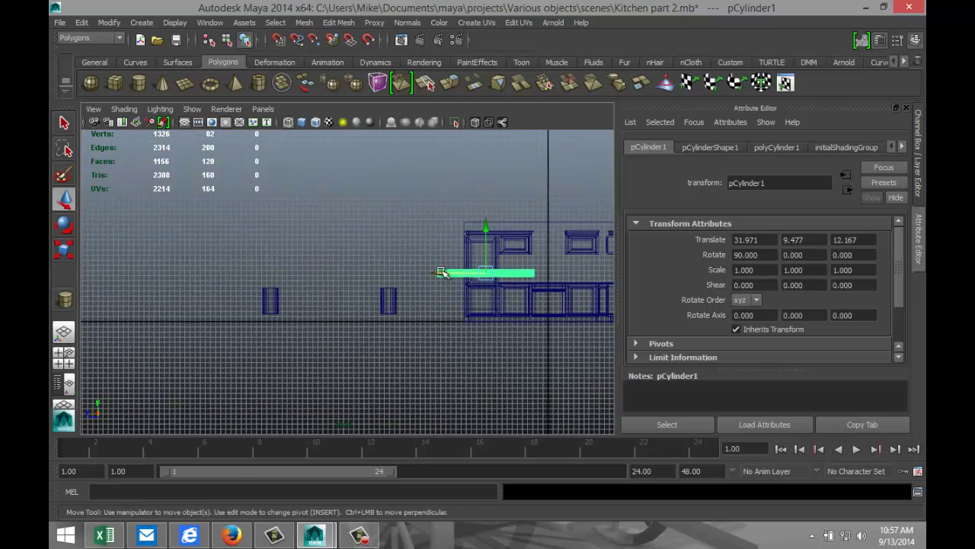
pyautogui.moveTo(441, 273); pyautogui.dragTo(285, 273)
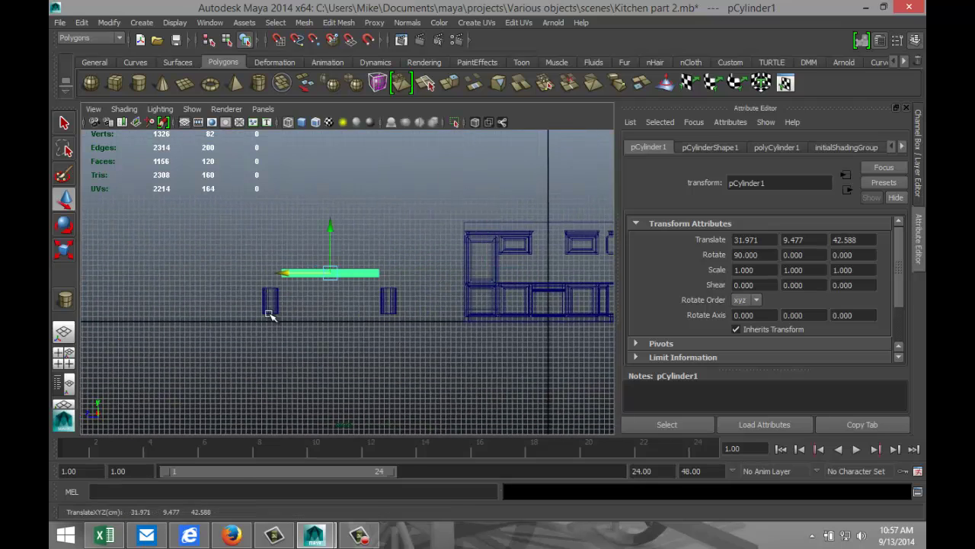
# - Scale both rounded blocks down uniformly to about 0.5
pyautogui.click(269, 311)
pyautogui.keyDown('shift'); pyautogui.click(386, 309); pyautogui.keyUp('shift')
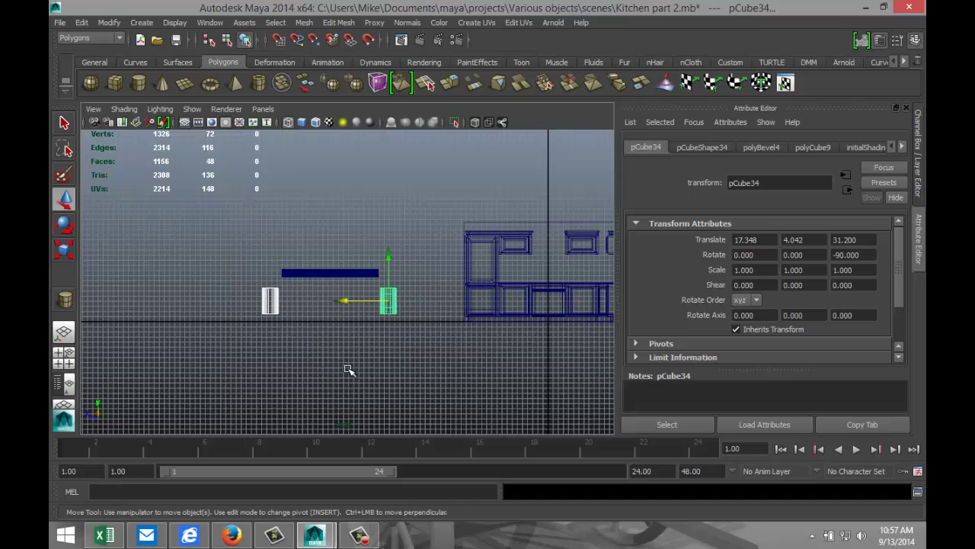
pyautogui.press('r')
pyautogui.moveTo(389, 302); pyautogui.dragTo(383, 303)
# - Lower the cylinder to a Y translation of about 4.12, level with the blocks, and shift it to about 43.12 in Z
pyautogui.click(332, 272)
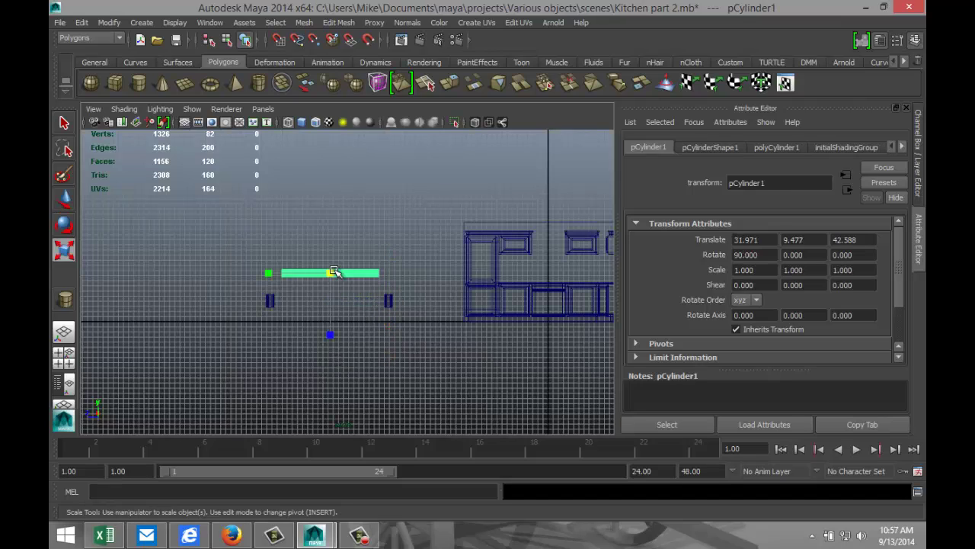
pyautogui.press('w')
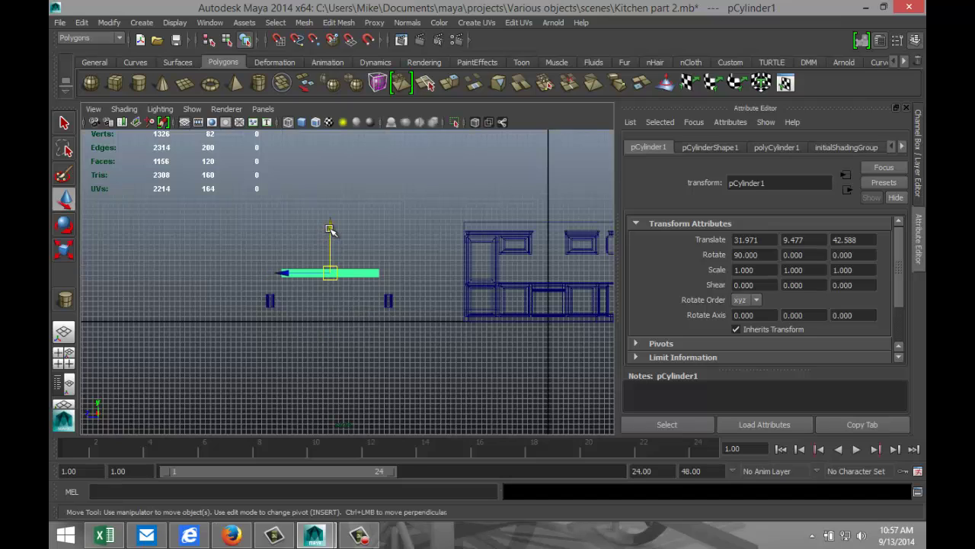
pyautogui.moveTo(331, 229); pyautogui.dragTo(335, 258)
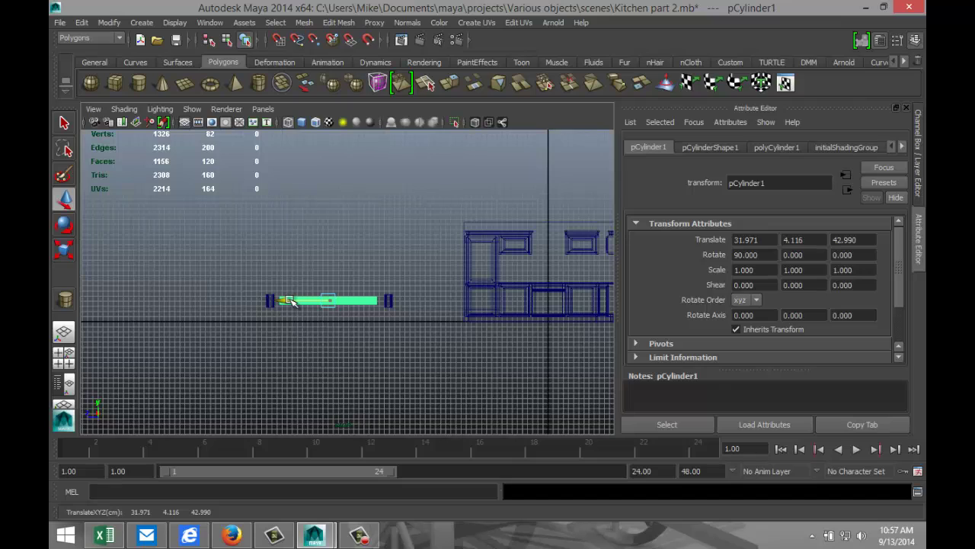
# - Stretch the cylinder to a Y scale of about 1.22 and center it at about Z 42.82 so its ends enter both blocks
pyautogui.press('r')
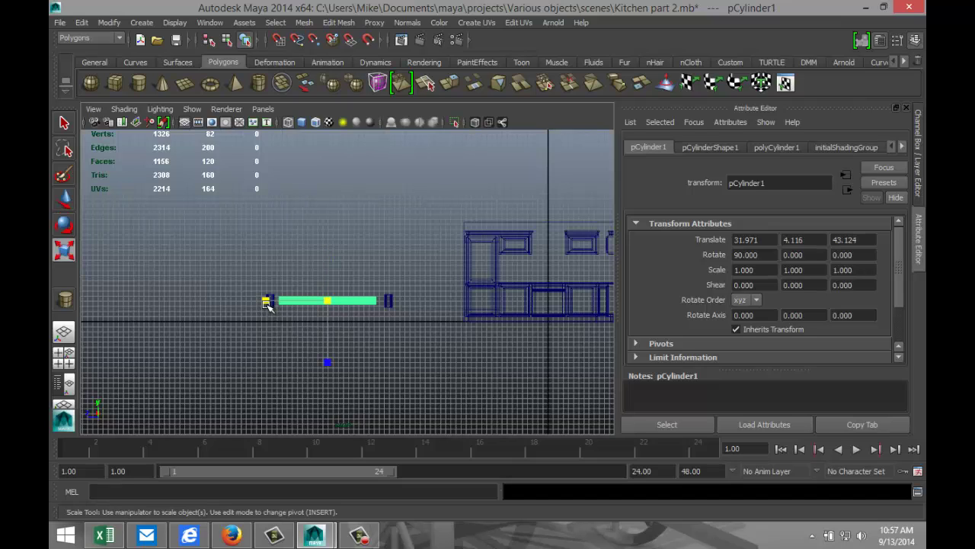
pyautogui.moveTo(266, 303); pyautogui.dragTo(257, 306)
pyautogui.press('f')
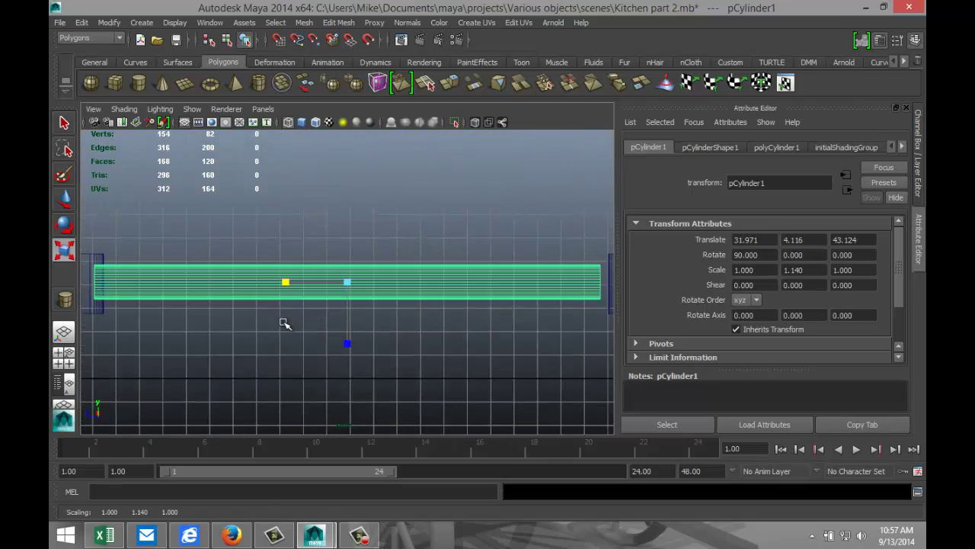
pyautogui.press('w')
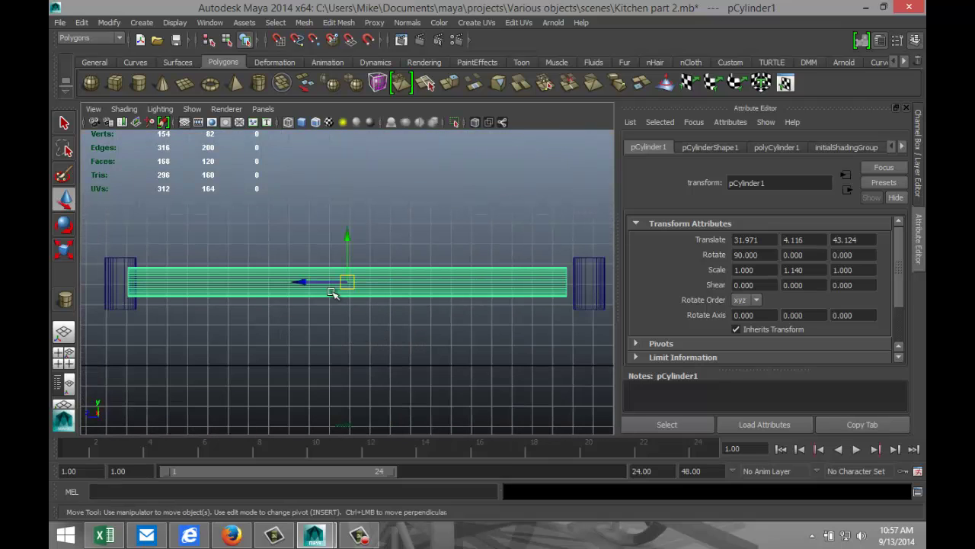
pyautogui.moveTo(299, 282); pyautogui.dragTo(284, 282)
pyautogui.press('r')
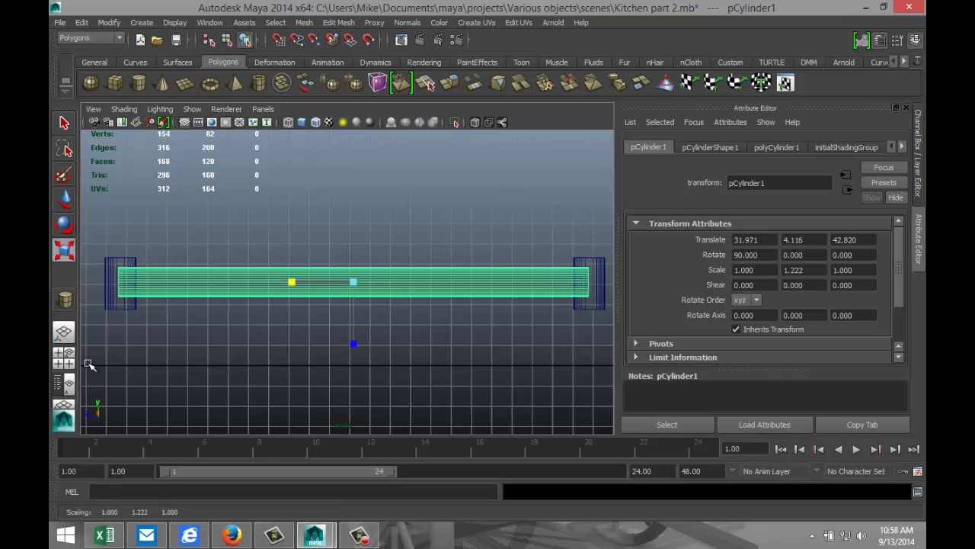
# - In the top view, move the cylinder along X to about 17.41 so it lines up with the two blocks
pyautogui.click(64, 358)
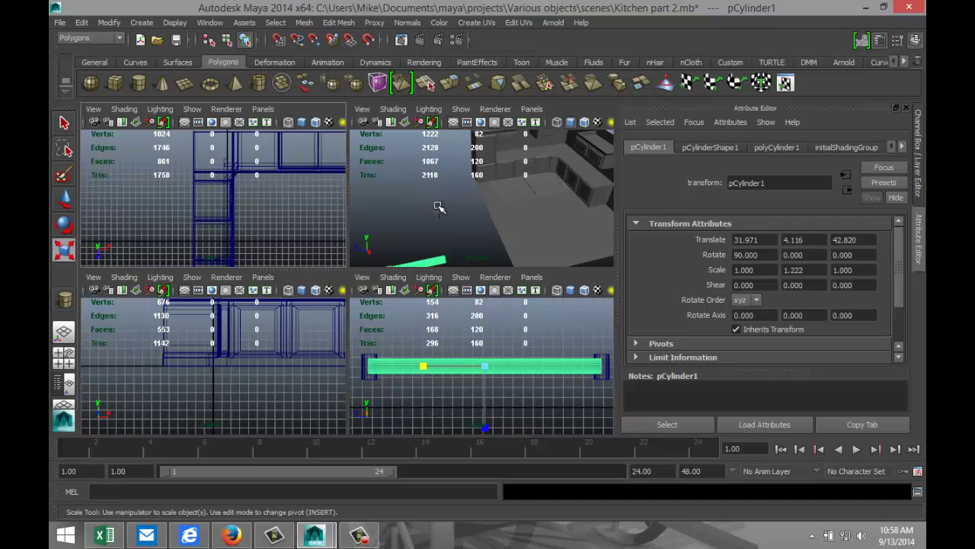
pyautogui.press('f')
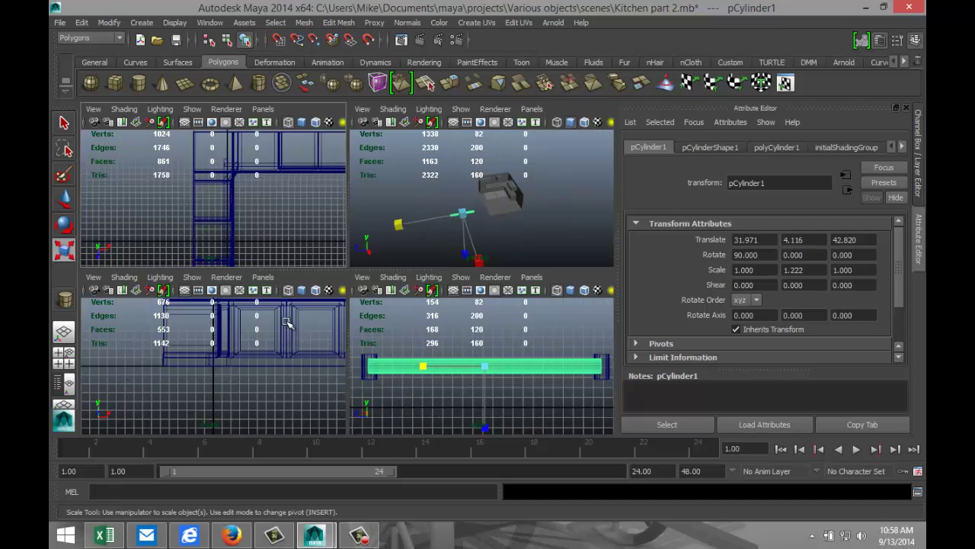
pyautogui.press('space')
pyautogui.scroll(-3, 257, 244)
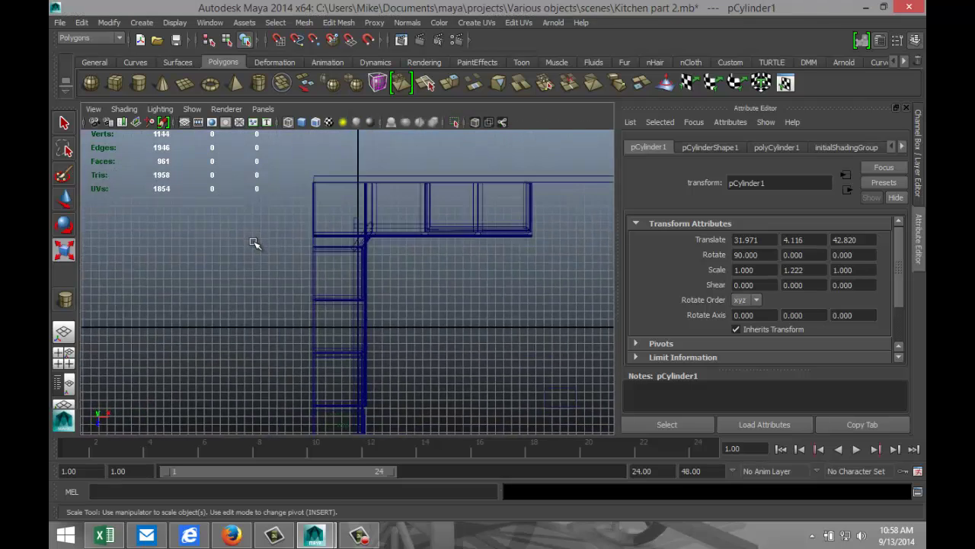
pyautogui.press('f')
pyautogui.scroll(-3, 279, 285)
pyautogui.scroll(-1, 279, 285)
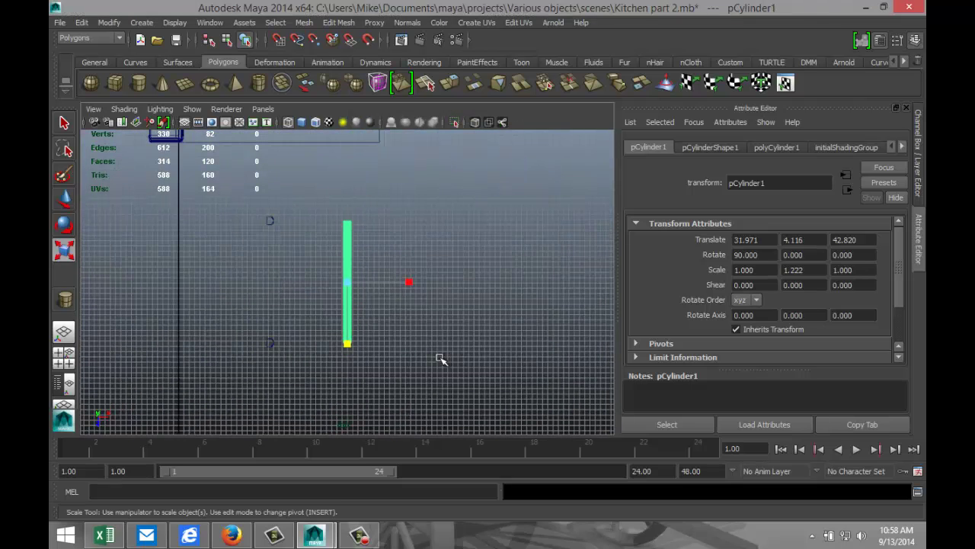
pyautogui.press('w')
pyautogui.moveTo(390, 287); pyautogui.dragTo(316, 283)
# - Thin the cylinder to about 0.457 in X and Z scale, set its Y scale to about 1.204, and shift it to X 17.34
pyautogui.scroll(3, 348, 279)
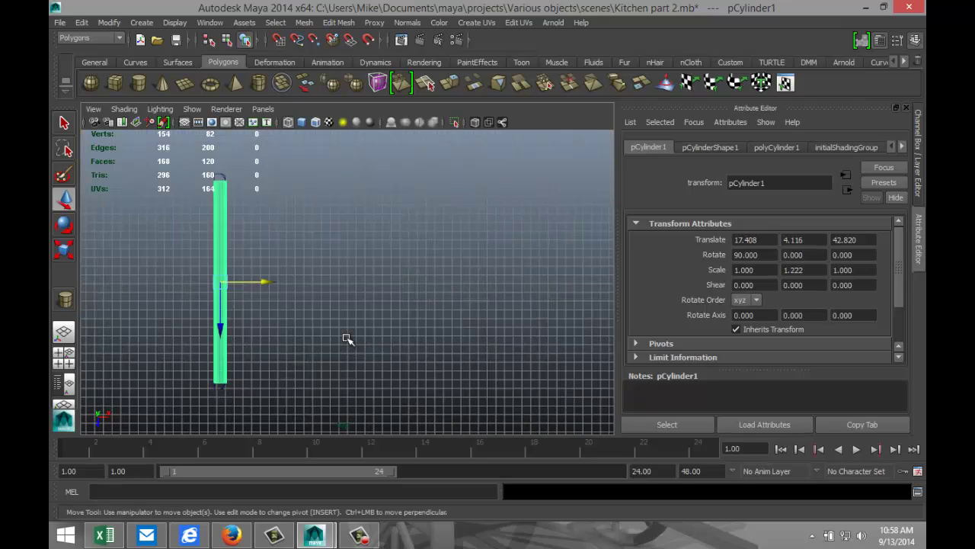
pyautogui.press('r')
pyautogui.moveTo(197, 281); pyautogui.dragTo(133, 285)
pyautogui.moveTo(196, 353); pyautogui.dragTo(199, 414)
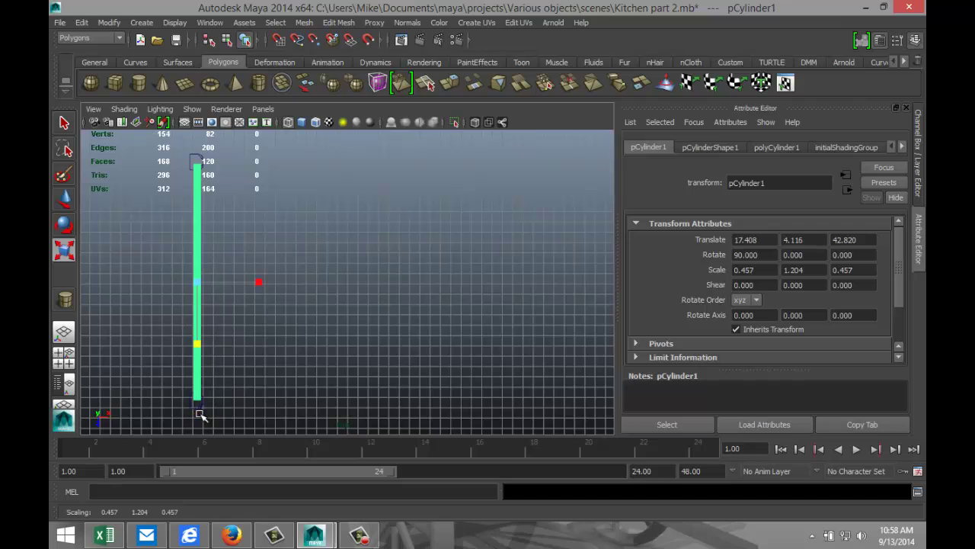
pyautogui.press('w')
pyautogui.moveTo(247, 283); pyautogui.dragTo(247, 282)
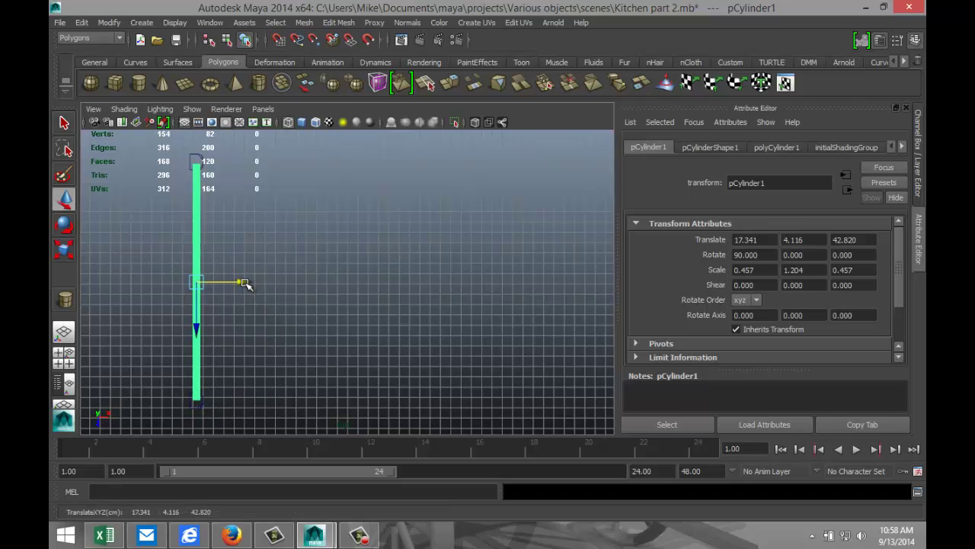
# - In the perspective view, combine the two end blocks and the cylinder into a single mesh, ready for moving
pyautogui.click(65, 365)
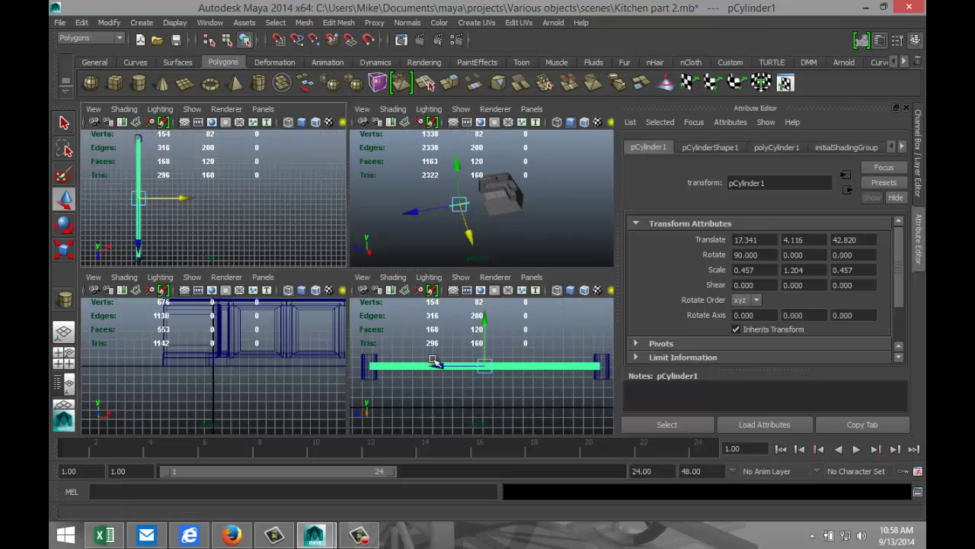
pyautogui.press('space')
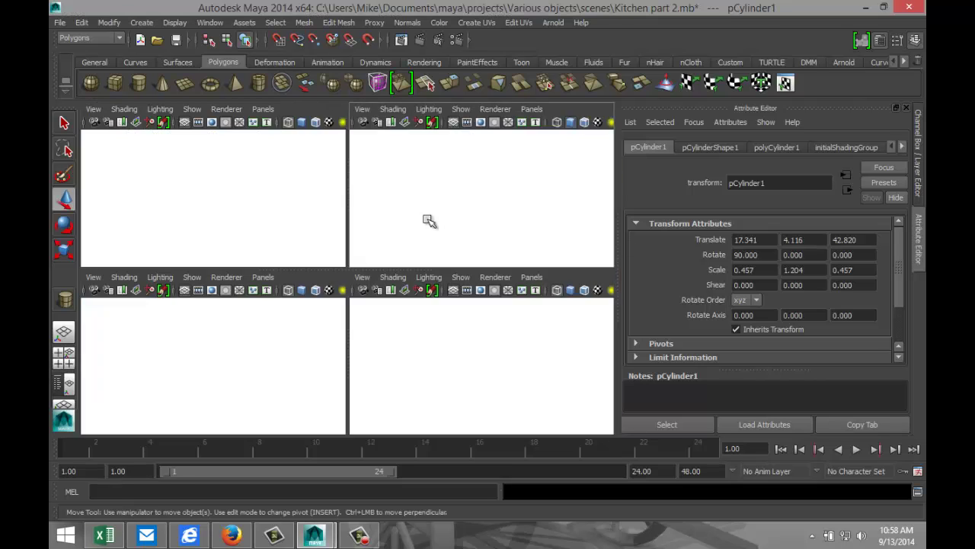
pyautogui.press('f')
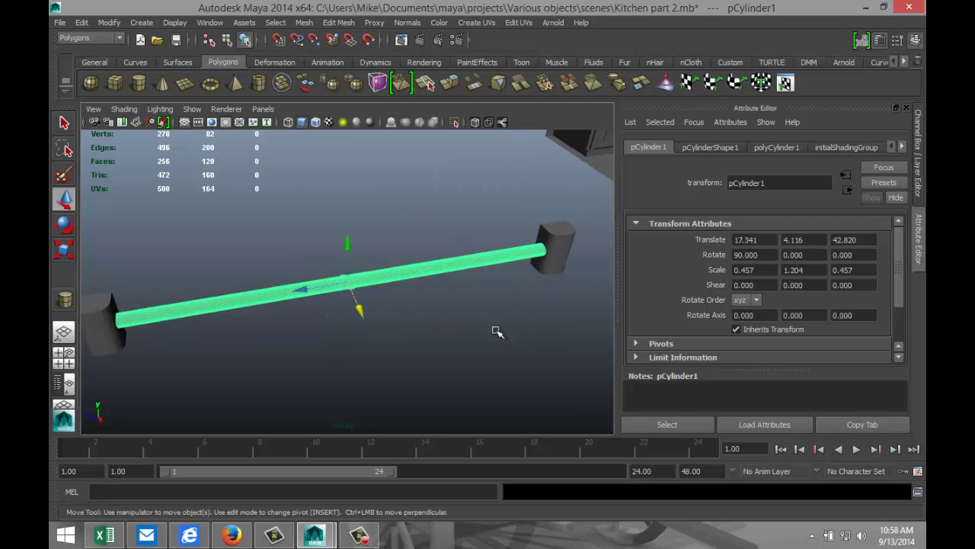
pyautogui.click(564, 243)
pyautogui.keyDown('shift'); pyautogui.click(115, 315); pyautogui.keyUp('shift')
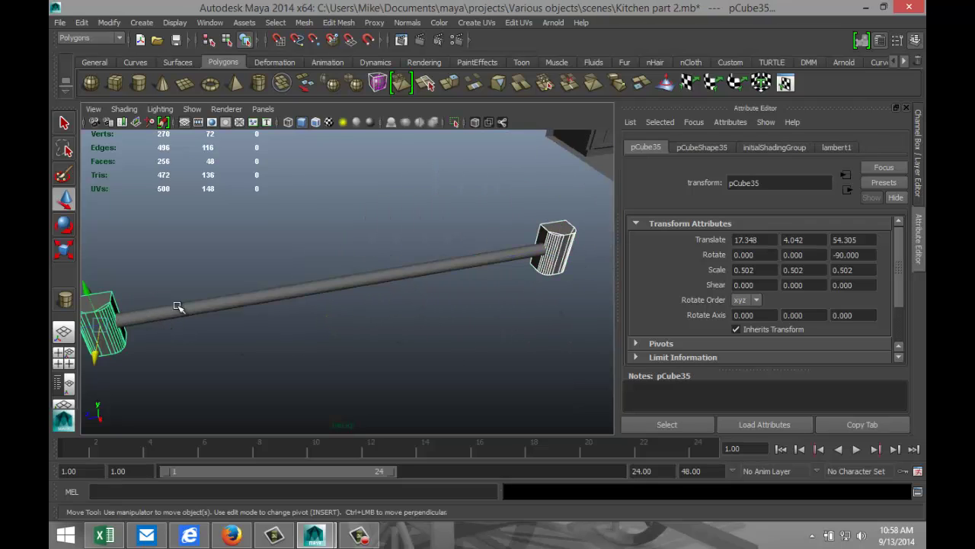
pyautogui.keyDown('shift'); pyautogui.click(179, 305); pyautogui.keyUp('shift')
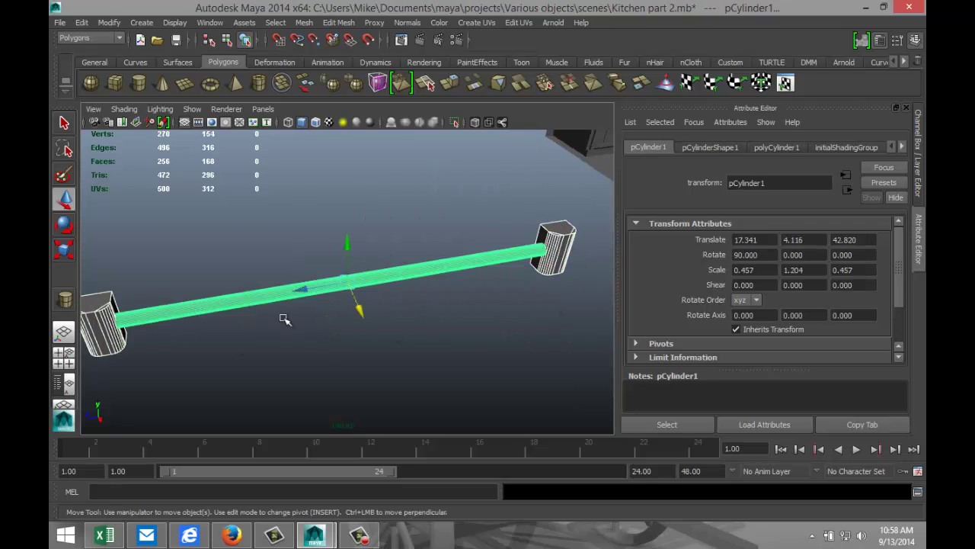
pyautogui.click(302, 22)
pyautogui.click(335, 42)
pyautogui.press('w')
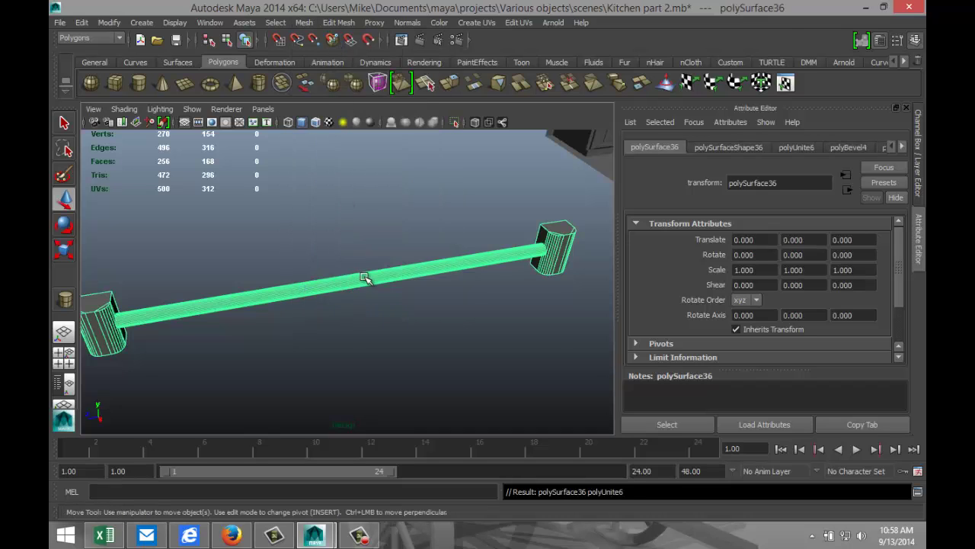
# - Center the combined handle's pivot and move it to about X -15.37, Z -41.14, in front of the base cabinets
pyautogui.scroll(-4, 369, 276)
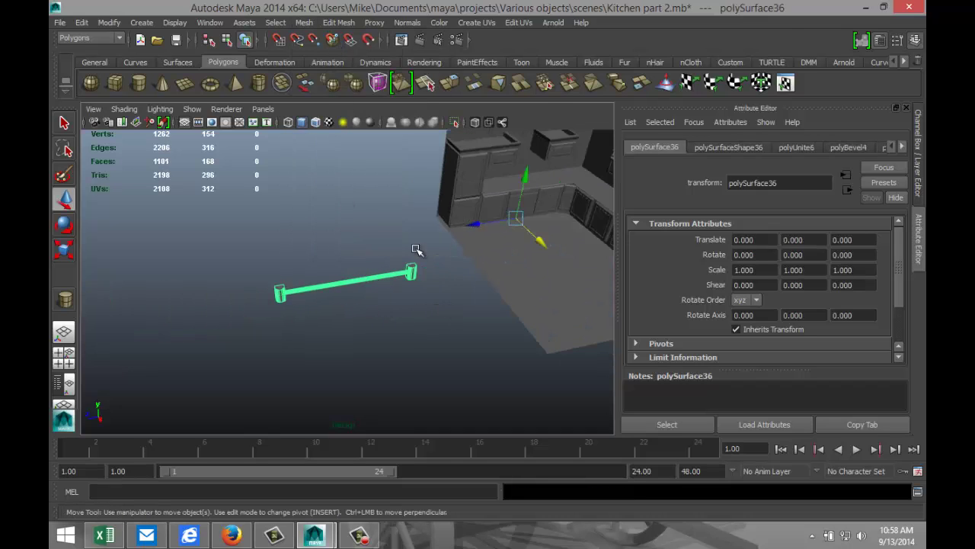
pyautogui.click(108, 23)
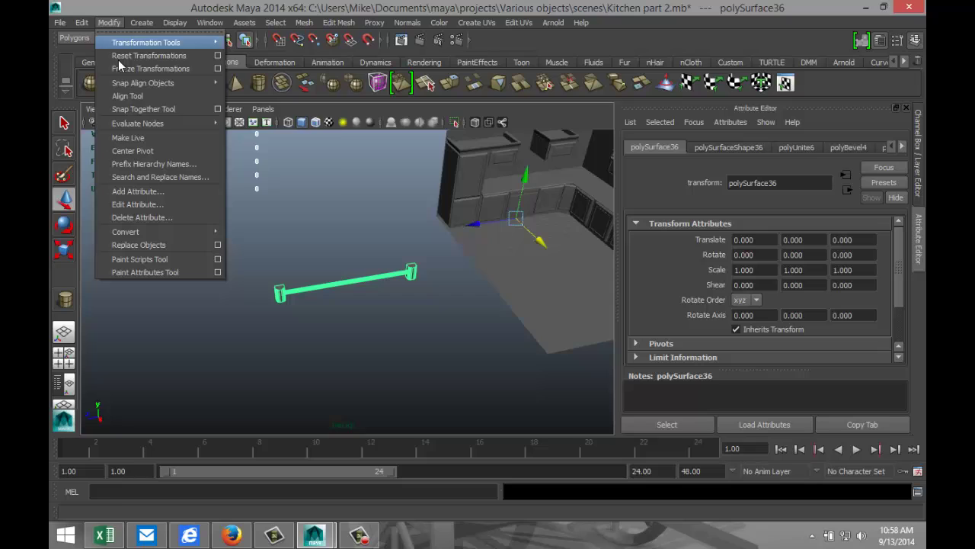
pyautogui.click(151, 147)
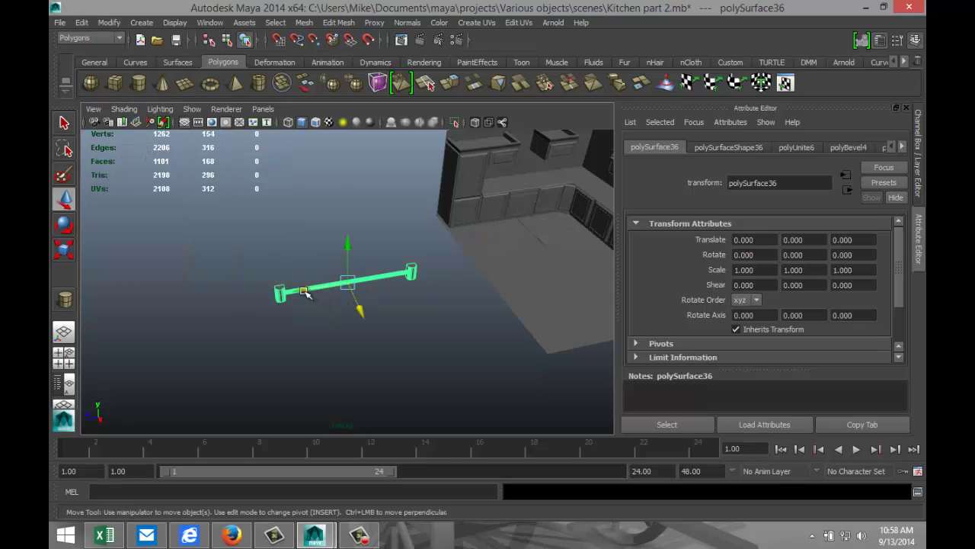
pyautogui.moveTo(303, 293); pyautogui.dragTo(483, 230)
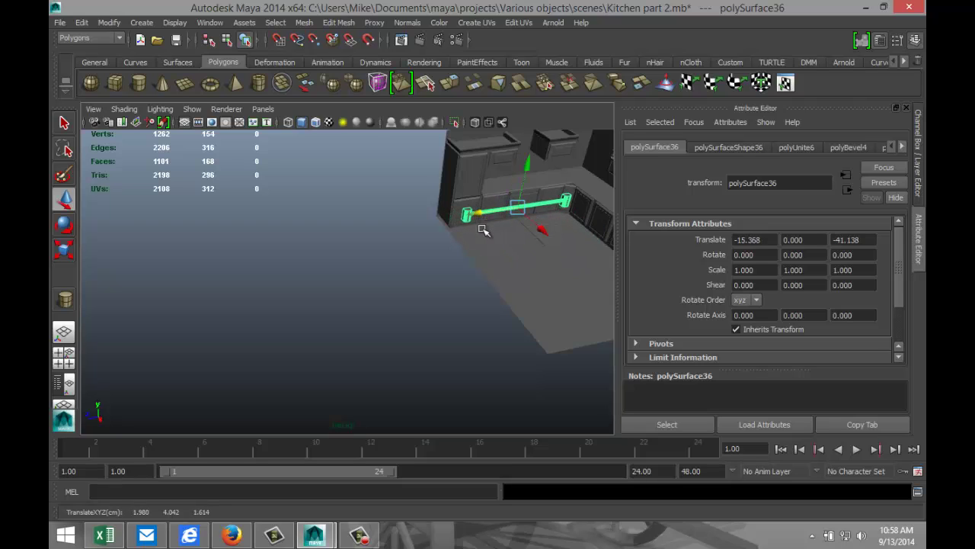
# - Scale the handle down uniformly to about 0.212 so it suits the width of one cabinet panel
pyautogui.press('f')
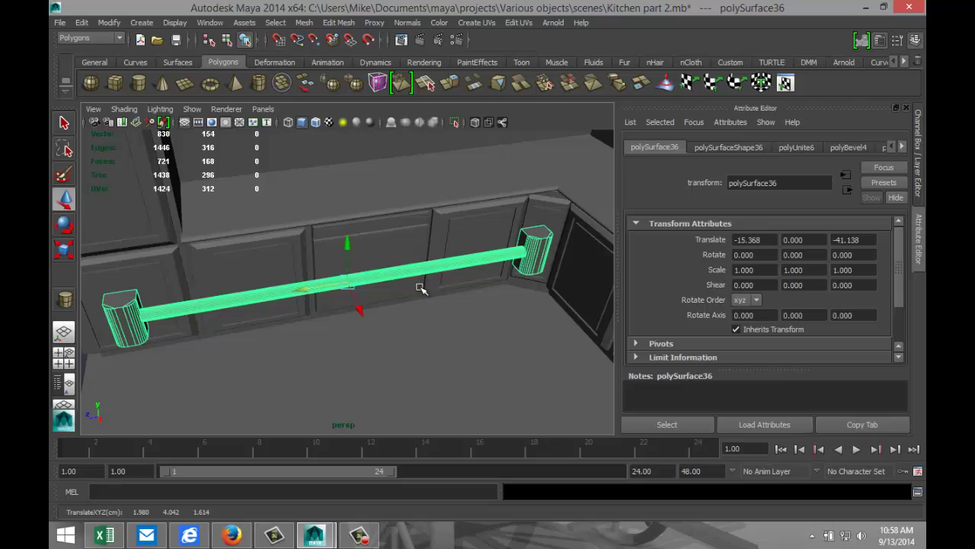
pyautogui.press('r')
pyautogui.moveTo(348, 282); pyautogui.dragTo(171, 289)
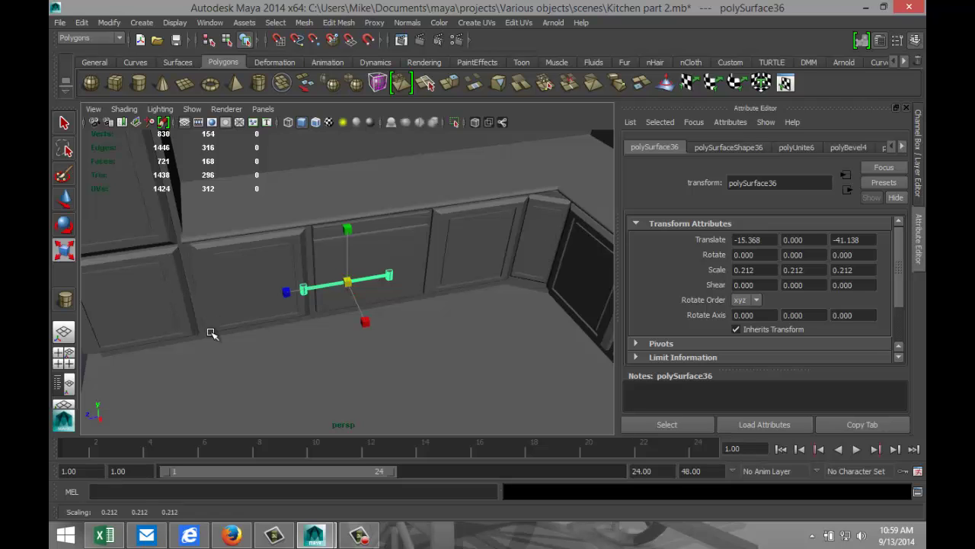
# - Move the handle to about X -16.422 against the cabinet front and about Z -42.893, centered across the flat front panel
pyautogui.keyDown('alt'); pyautogui.moveTo(209, 331); pyautogui.dragTo(298, 328); pyautogui.keyUp('alt')
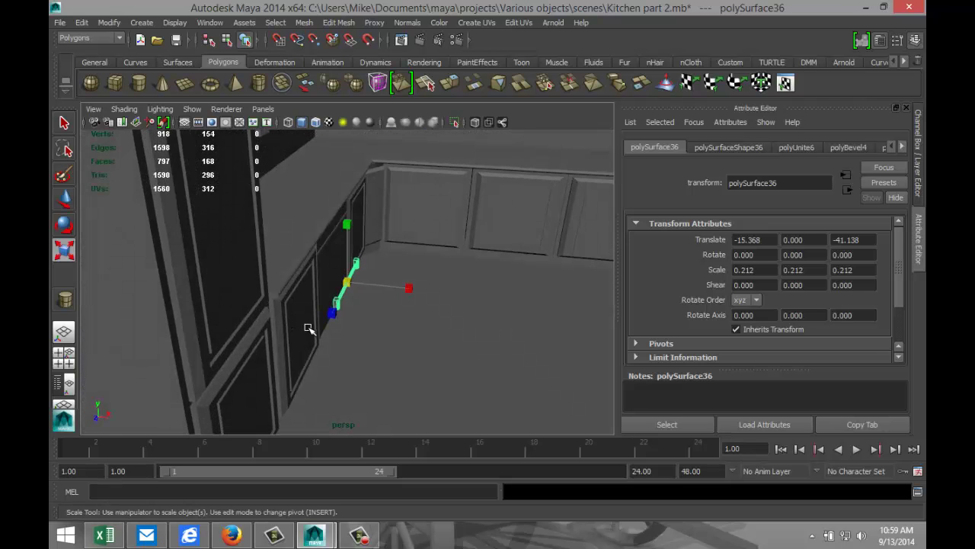
pyautogui.scroll(5, 311, 328)
pyautogui.press('w')
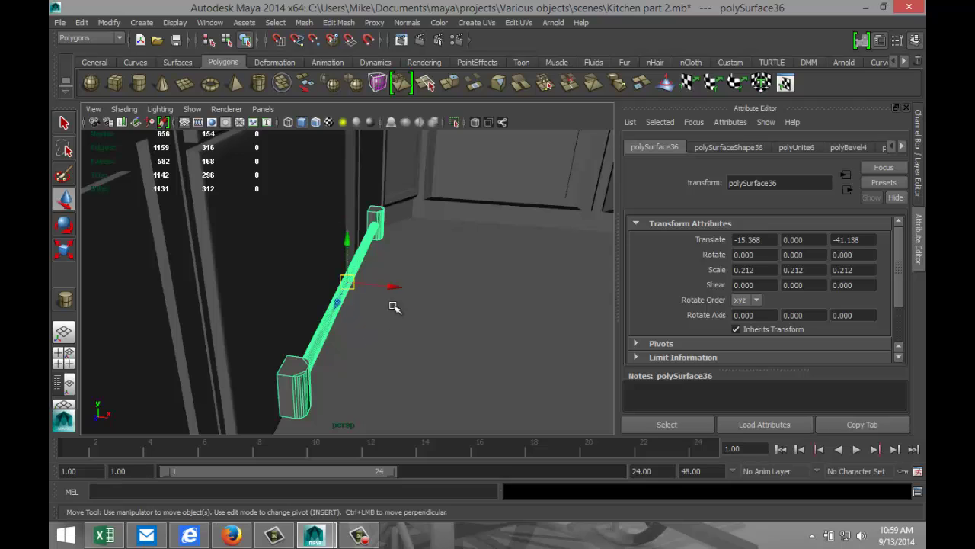
pyautogui.moveTo(394, 287); pyautogui.dragTo(328, 280)
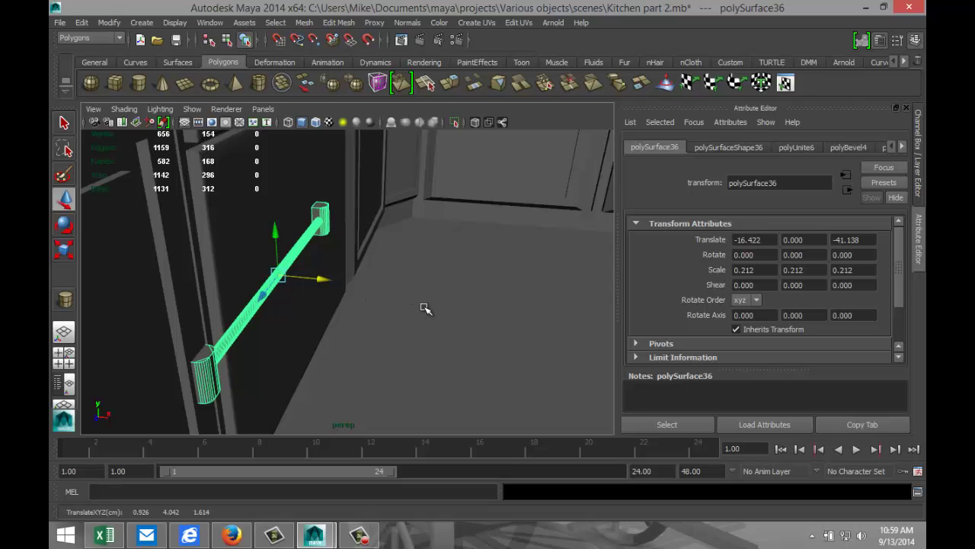
pyautogui.keyDown('alt'); pyautogui.moveTo(425, 308); pyautogui.dragTo(323, 283); pyautogui.keyUp('alt')
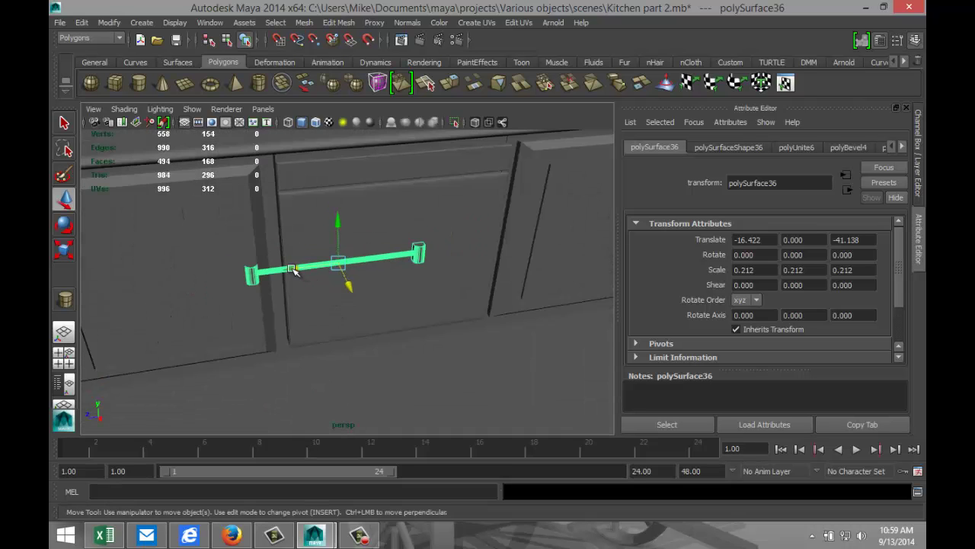
pyautogui.moveTo(294, 270); pyautogui.dragTo(355, 268, button='middle')
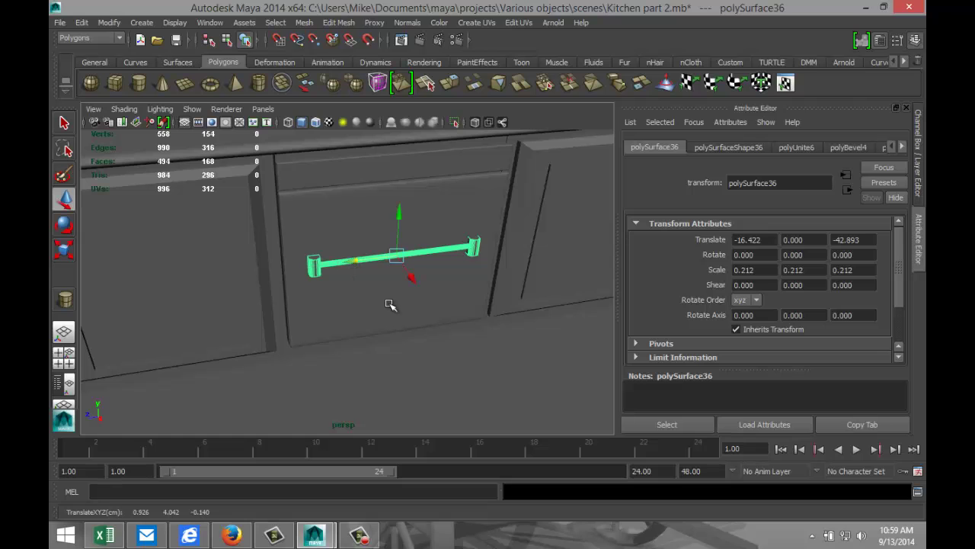
pyautogui.keyDown('alt'); pyautogui.moveTo(437, 331); pyautogui.dragTo(408, 314); pyautogui.keyUp('alt')
# - In the side view, raise the handle to about Y 1.431, just below the seam near the panel's upper edge
pyautogui.click(64, 360)
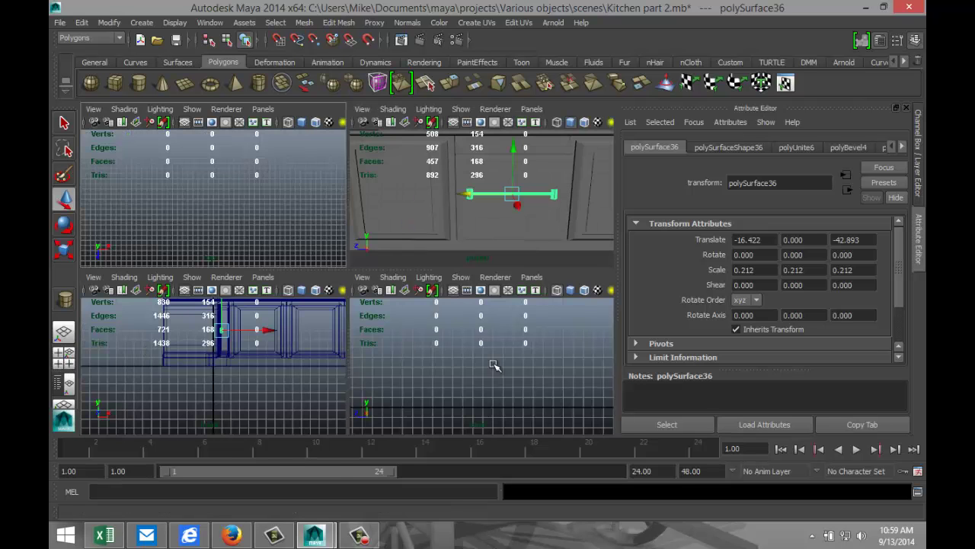
pyautogui.press('space')
pyautogui.press('f')
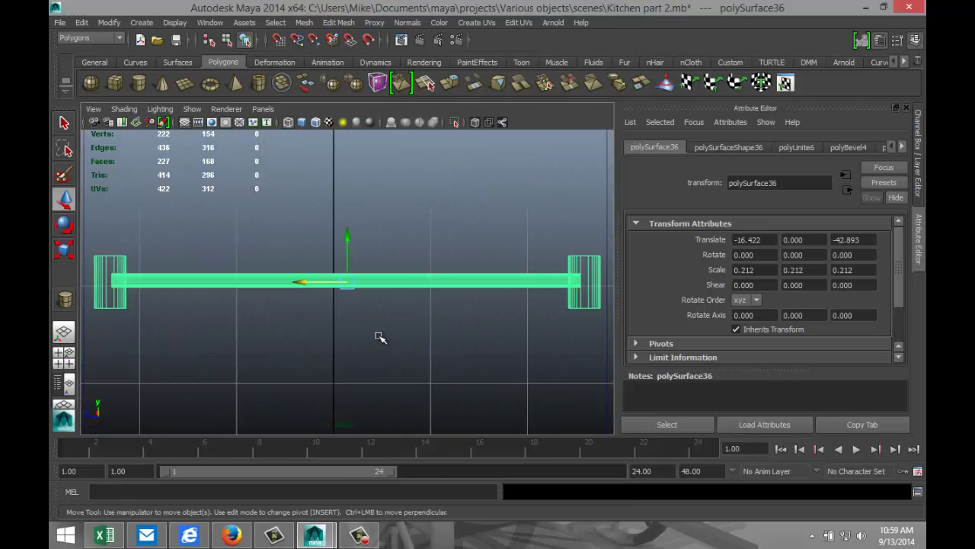
pyautogui.scroll(-3, 379, 337)
pyautogui.moveTo(347, 236); pyautogui.dragTo(348, 211)
pyautogui.scroll(4, 386, 262)
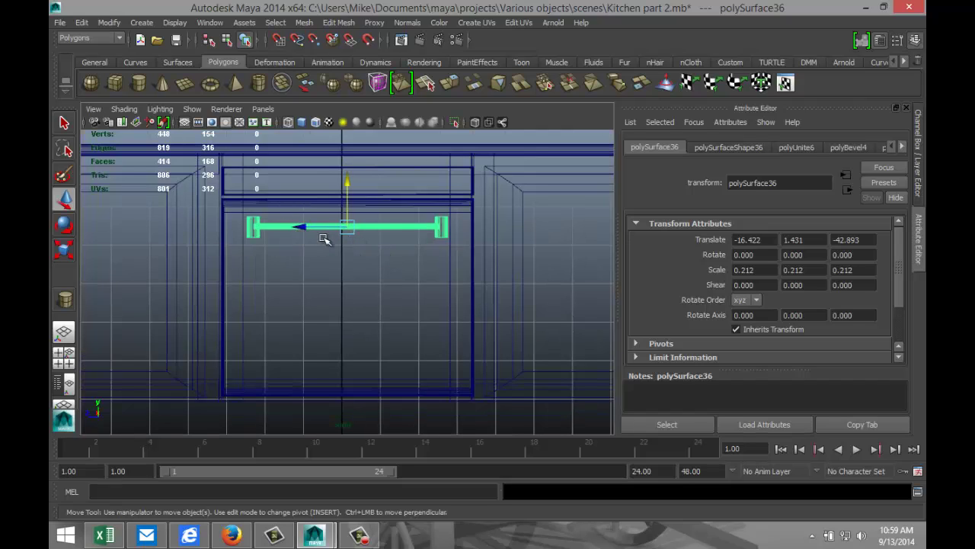
# - Return to the perspective view, deselect the handle, and check its placement on the front panel from several angles
pyautogui.click(66, 358)
pyautogui.press('space')
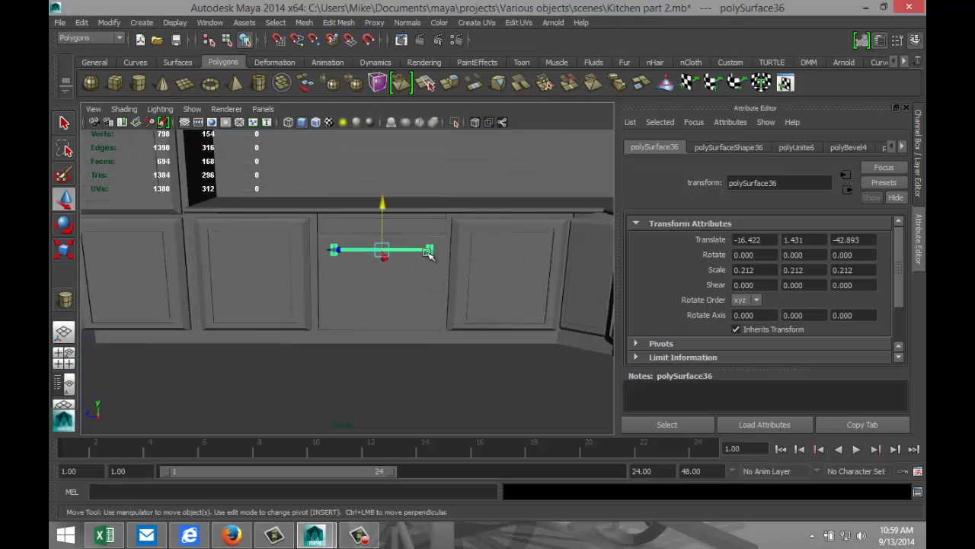
pyautogui.keyDown('alt'); pyautogui.moveTo(374, 298); pyautogui.dragTo(450, 344); pyautogui.keyUp('alt')
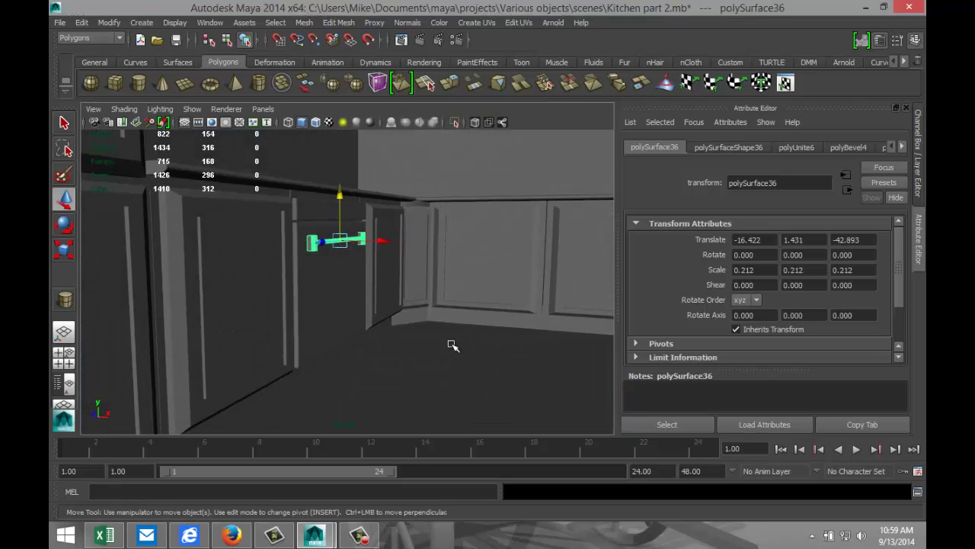
pyautogui.click(439, 363)
pyautogui.keyDown('alt'); pyautogui.moveTo(472, 301); pyautogui.dragTo(390, 301); pyautogui.keyUp('alt')
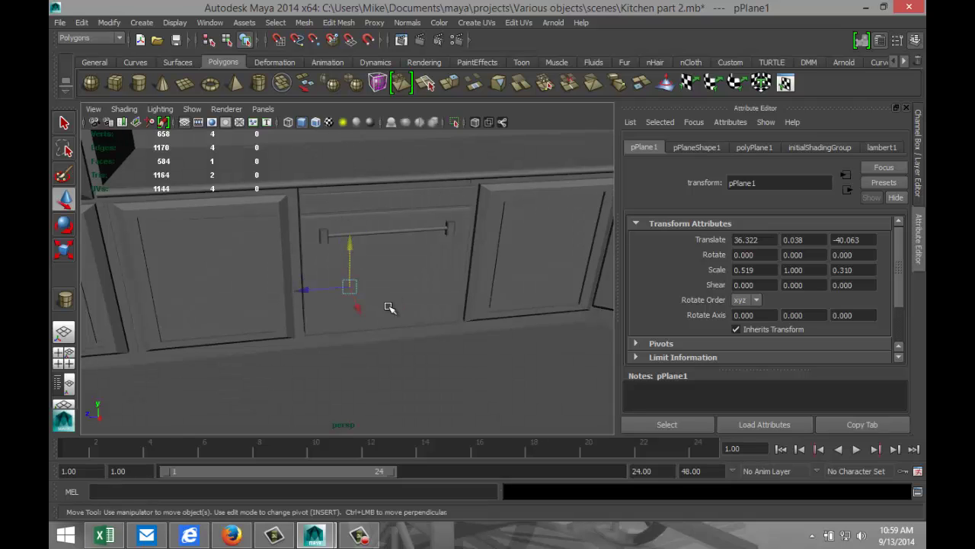
pyautogui.moveTo(386, 305)
pyautogui.keyDown('alt'); pyautogui.mouseDown()
pyautogui.moveTo(417, 319)
pyautogui.moveTo(404, 301)
pyautogui.mouseUp(); pyautogui.keyUp('alt')
# - Create a polygon cylinder with a radius of about 3.43 and a height of about 2.92 on the floor before the cabinets
pyautogui.scroll(-3, 404, 302)
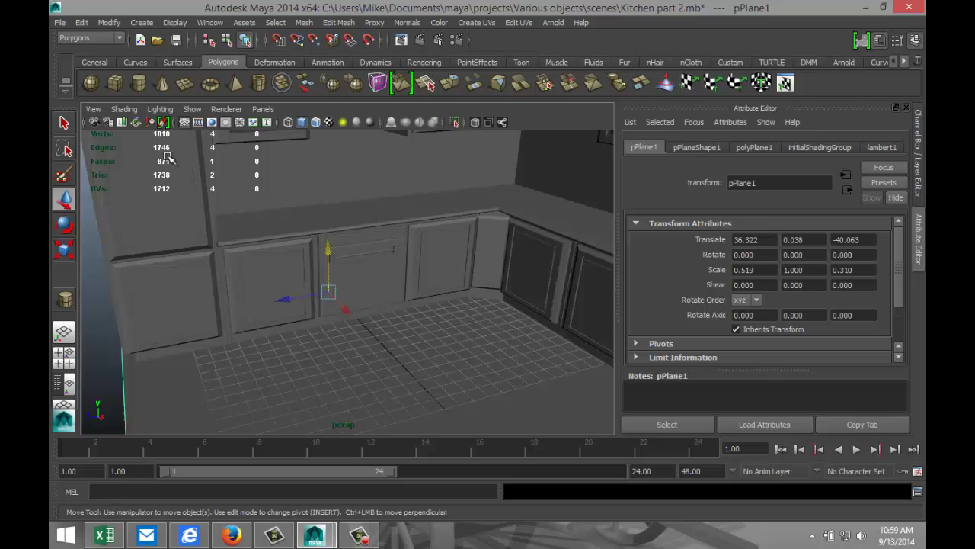
pyautogui.click(137, 84)
pyautogui.scroll(-5, 374, 279)
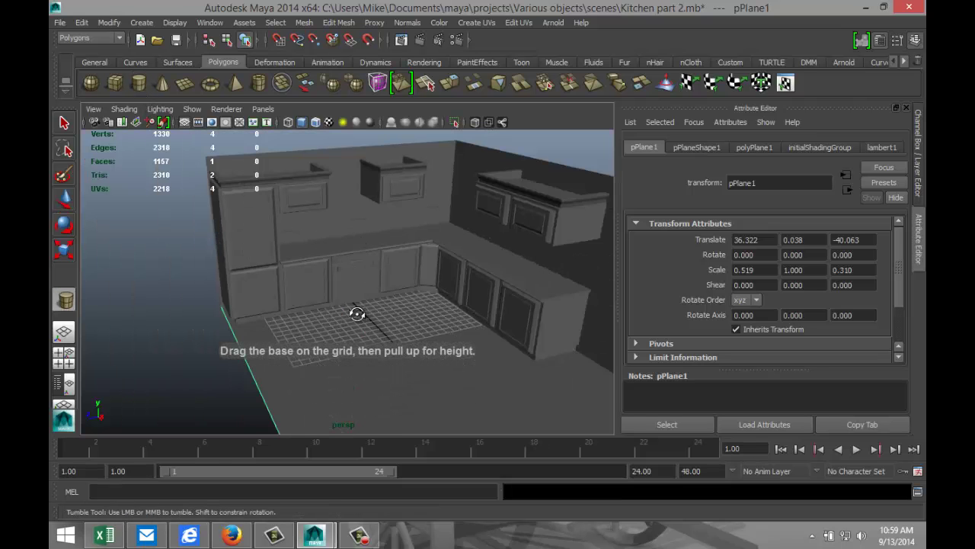
pyautogui.keyDown('alt'); pyautogui.moveTo(359, 315); pyautogui.dragTo(365, 364); pyautogui.keyUp('alt')
pyautogui.moveTo(352, 404); pyautogui.dragTo(389, 376)
pyautogui.keyDown('alt'); pyautogui.moveTo(447, 399); pyautogui.dragTo(433, 370); pyautogui.keyUp('alt')
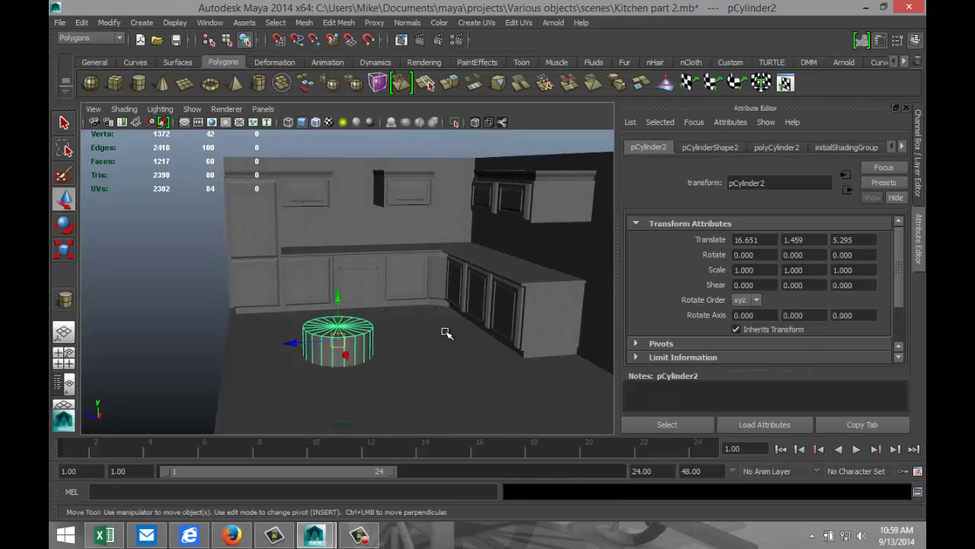
# - Set the new cylinder's axis subdivisions to 40 and its cap subdivisions to 0
pyautogui.click(711, 148)
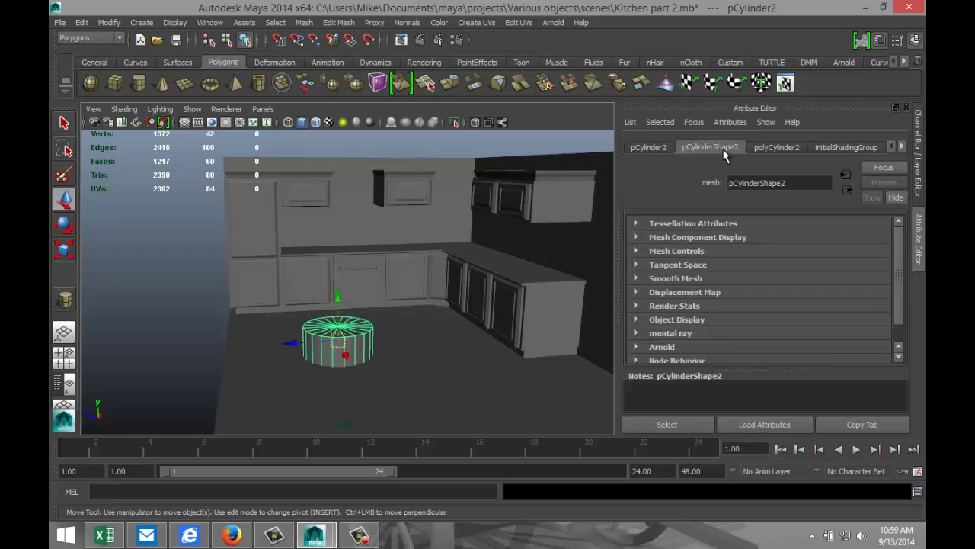
pyautogui.click(778, 148)
pyautogui.moveTo(756, 279); pyautogui.dragTo(697, 281)
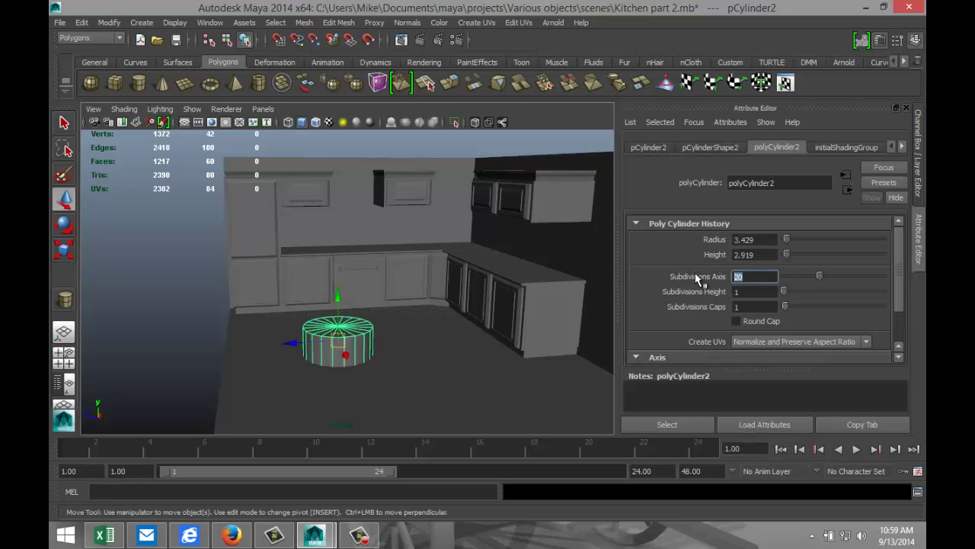
pyautogui.write('40')
pyautogui.press('Return')
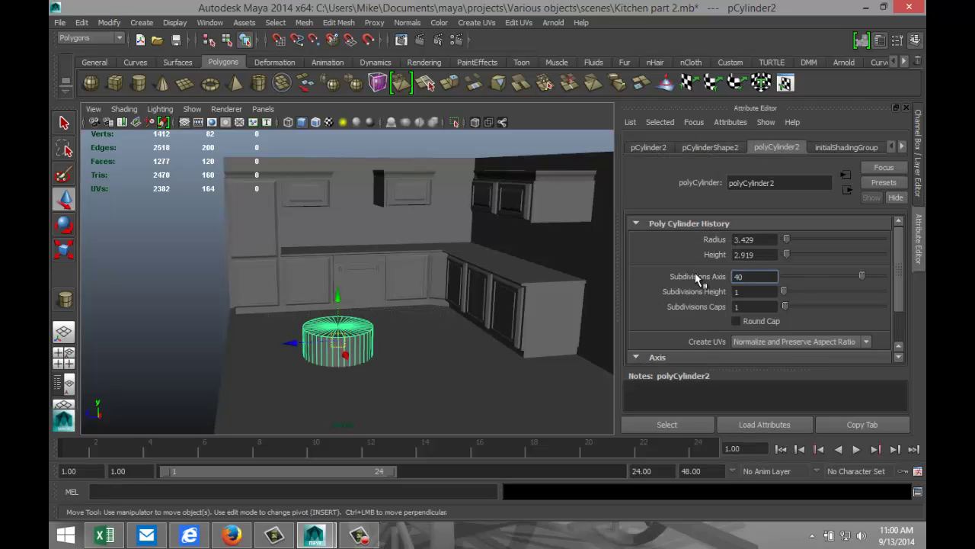
pyautogui.moveTo(765, 307); pyautogui.dragTo(685, 301)
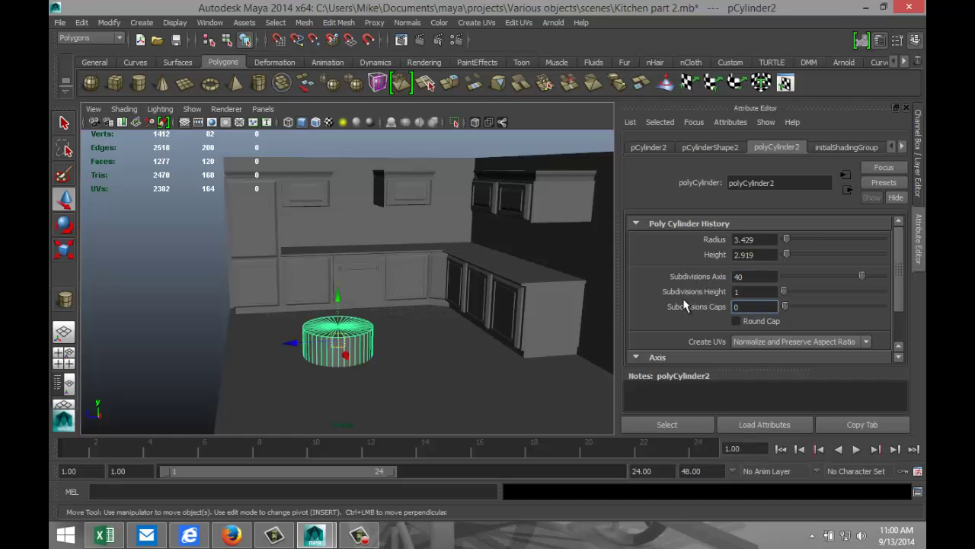
pyautogui.write('0')
pyautogui.press('Return')
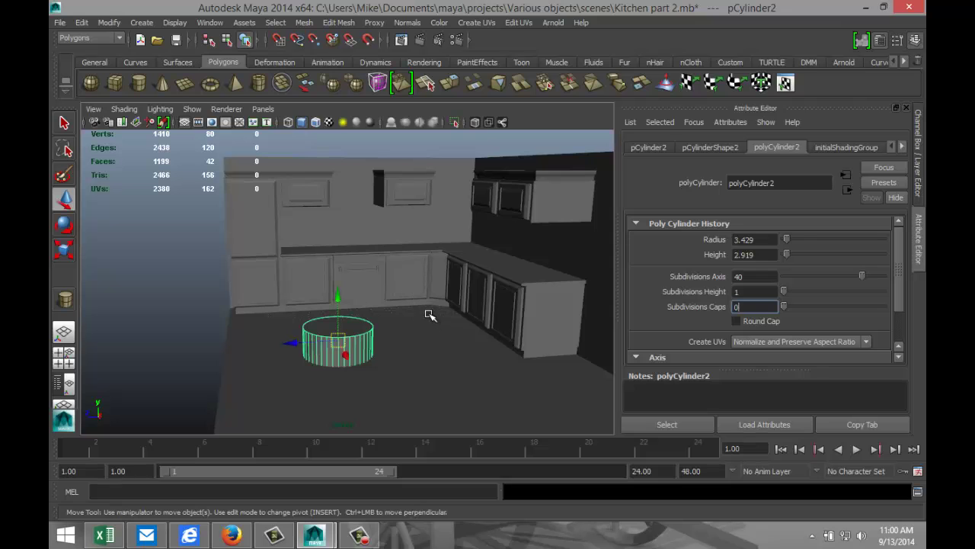
# - In the top view, delete the small stray rectangular object beside the new cylinder
pyautogui.keyDown('alt'); pyautogui.moveTo(425, 312); pyautogui.dragTo(416, 329); pyautogui.keyUp('alt')
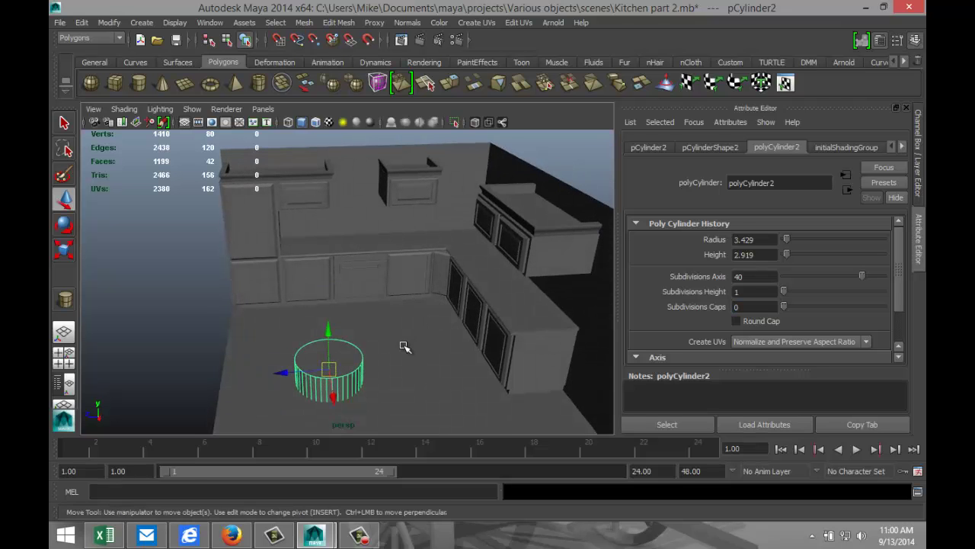
pyautogui.click(397, 351)
pyautogui.click(64, 358)
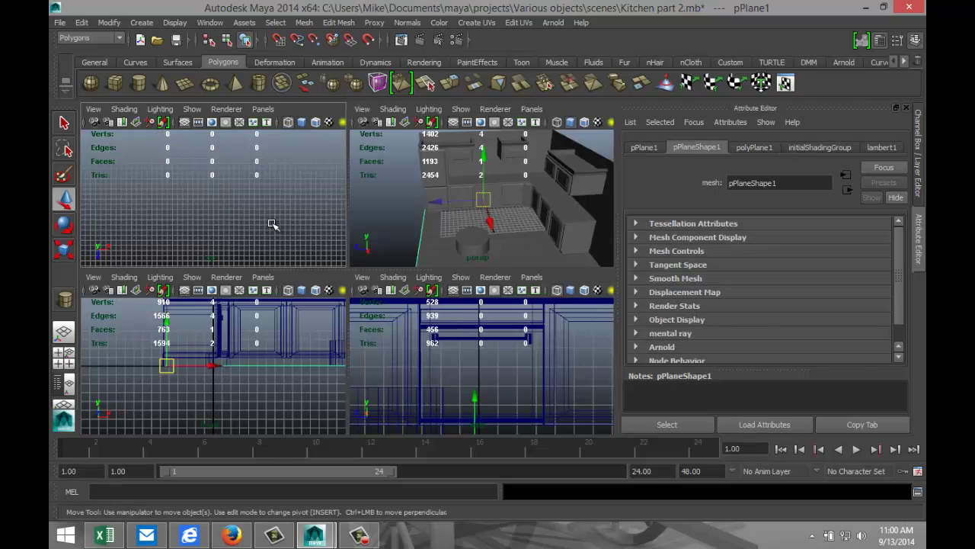
pyautogui.press('space')
pyautogui.press('f')
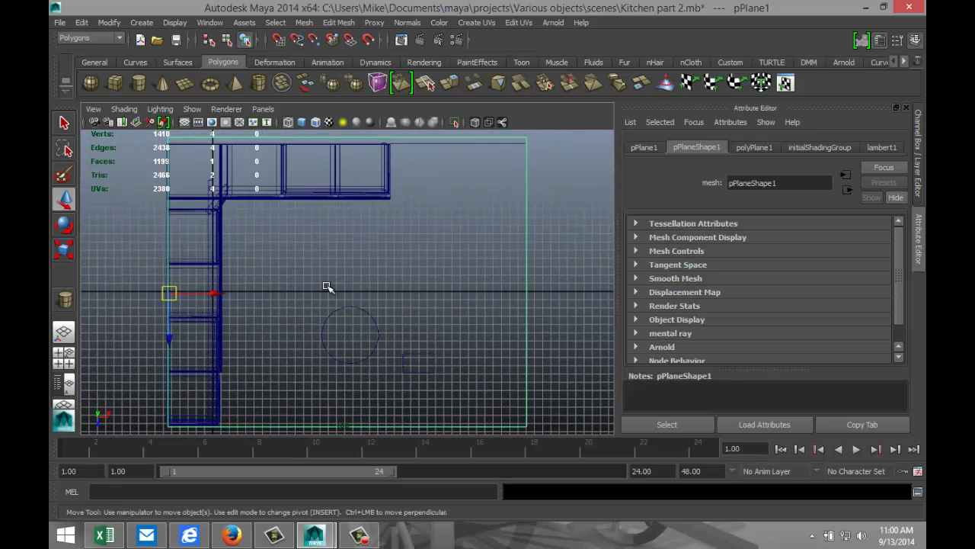
pyautogui.click(367, 319)
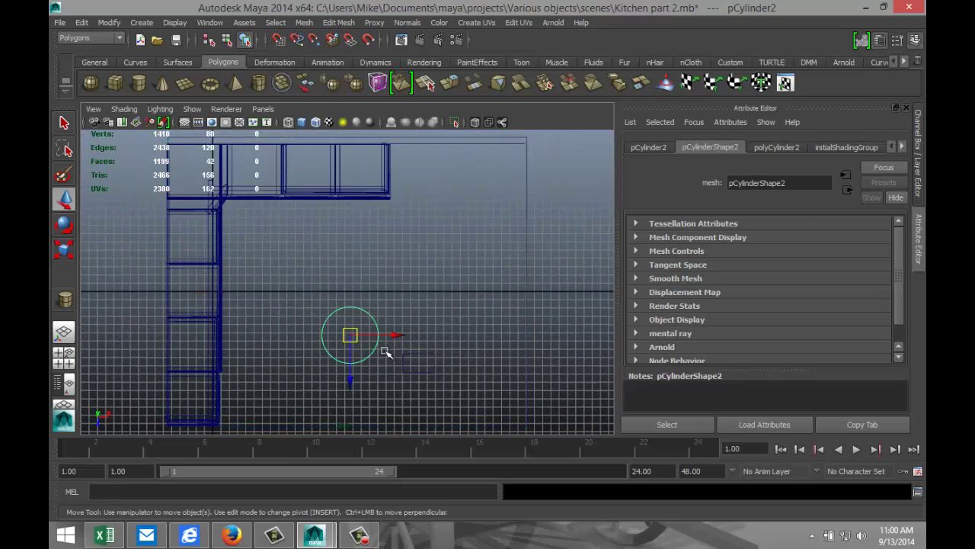
pyautogui.scroll(3, 385, 372)
pyautogui.keyDown('alt'); pyautogui.moveTo(376, 374); pyautogui.dragTo(326, 285, button='middle'); pyautogui.keyUp('alt')
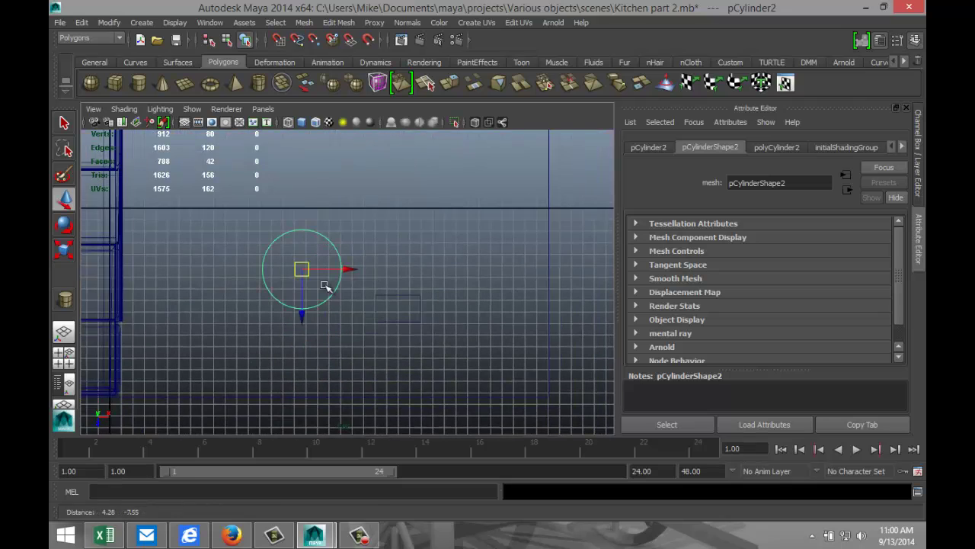
pyautogui.click(411, 298)
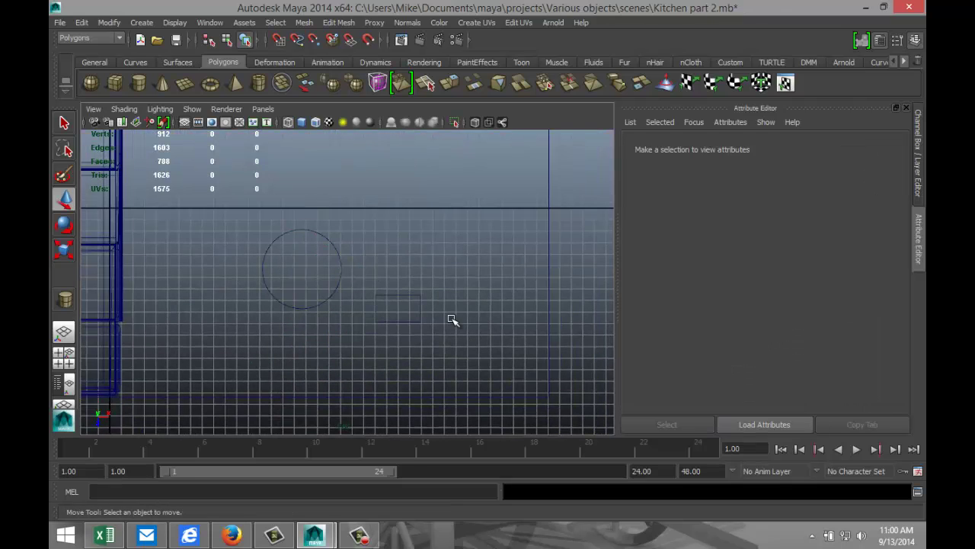
pyautogui.click(410, 296)
pyautogui.click(522, 307)
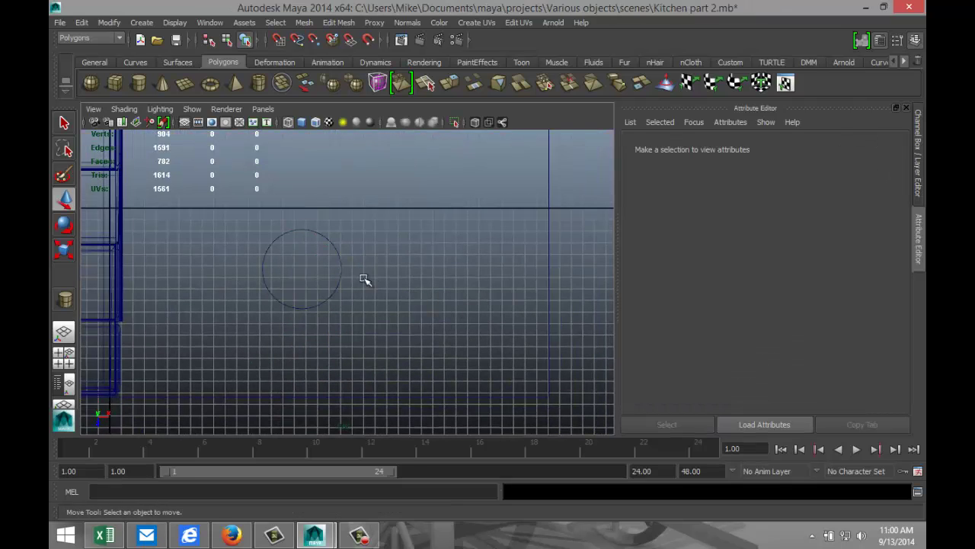
# - Insert an edge loop through the side of the new cylinder, at its rim on the back +X part
pyautogui.click(337, 291)
pyautogui.scroll(1, 390, 302)
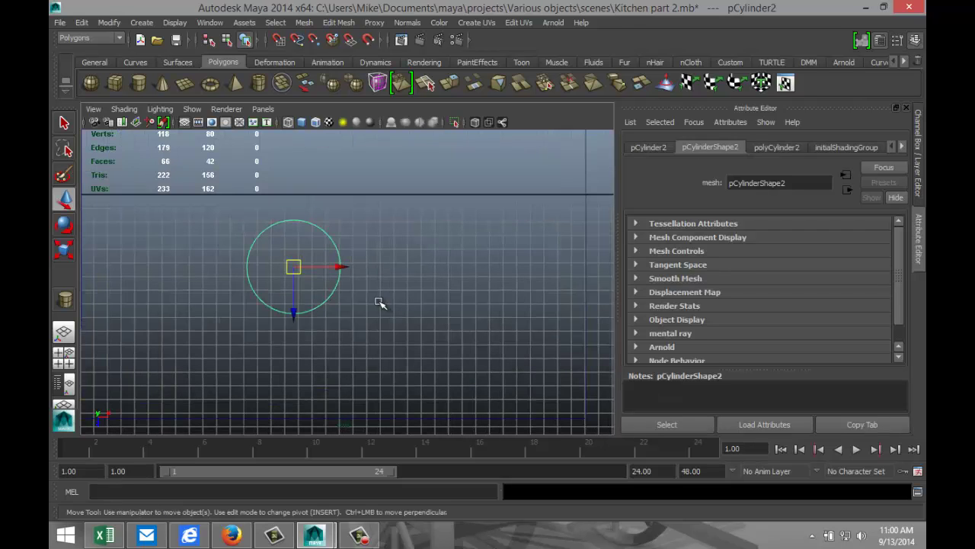
pyautogui.keyDown('alt'); pyautogui.moveTo(378, 301); pyautogui.dragTo(473, 313, button='middle'); pyautogui.keyUp('alt')
pyautogui.scroll(1, 472, 314)
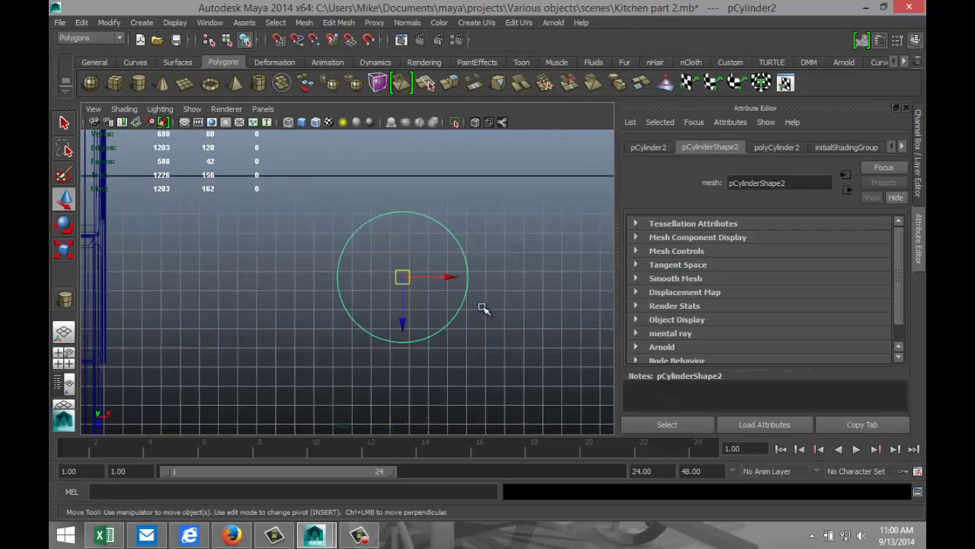
pyautogui.click(337, 22)
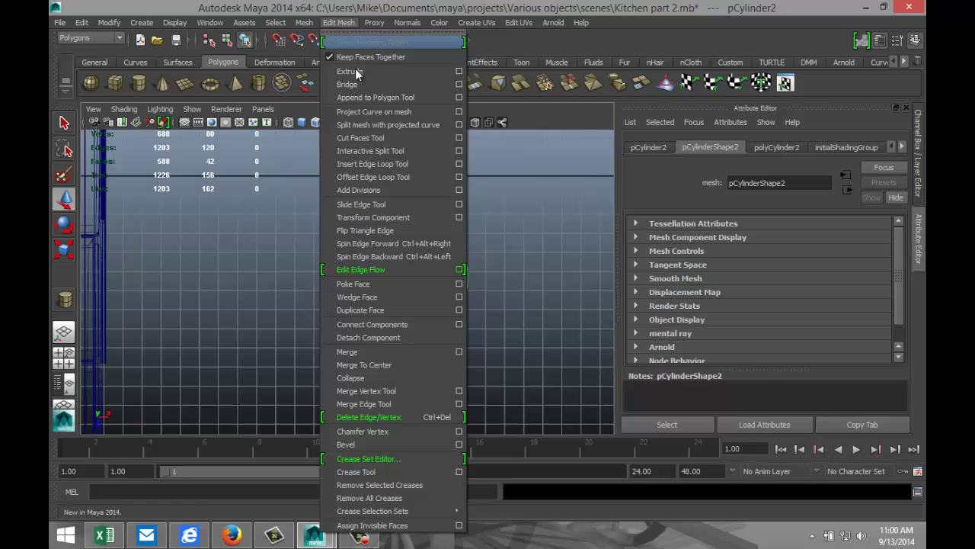
pyautogui.click(394, 165)
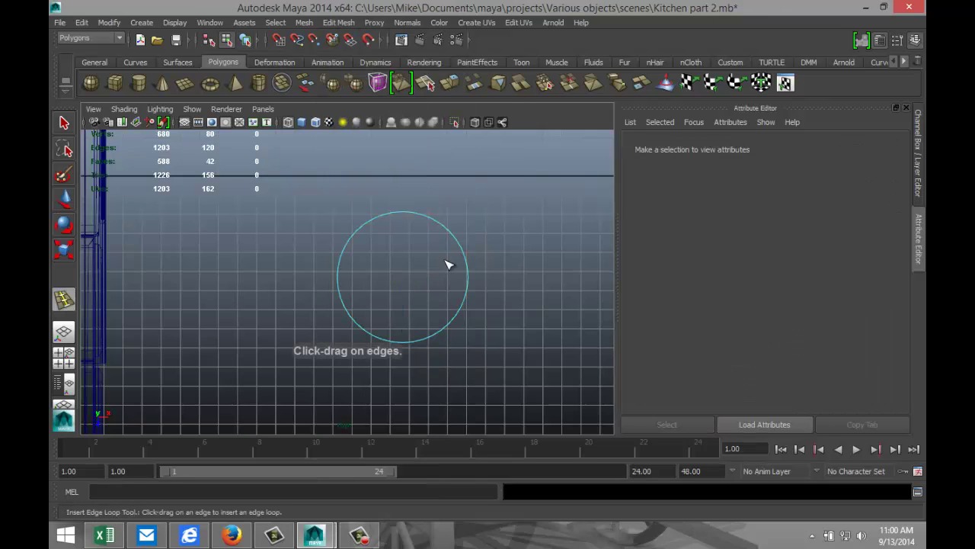
pyautogui.click(430, 219)
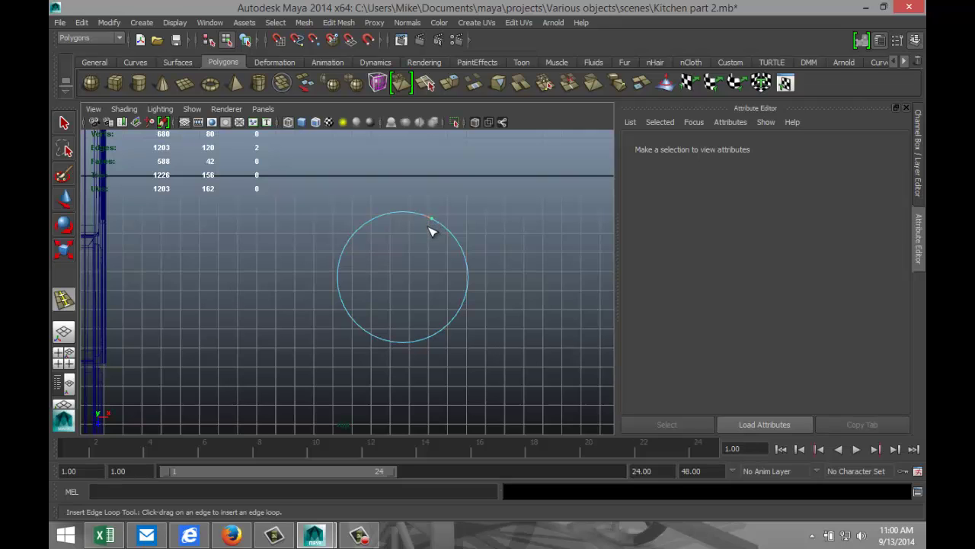
pyautogui.moveTo(429, 229); pyautogui.dragTo(430, 232)
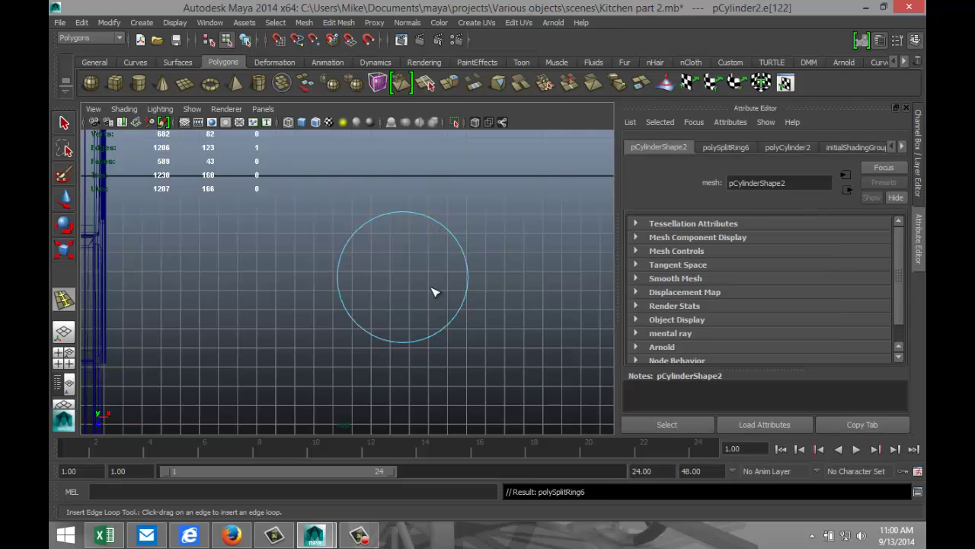
# - Split the cylinder's cap with a straight edge from rim to rim along Z, on the +X side of its centre
pyautogui.click(338, 23)
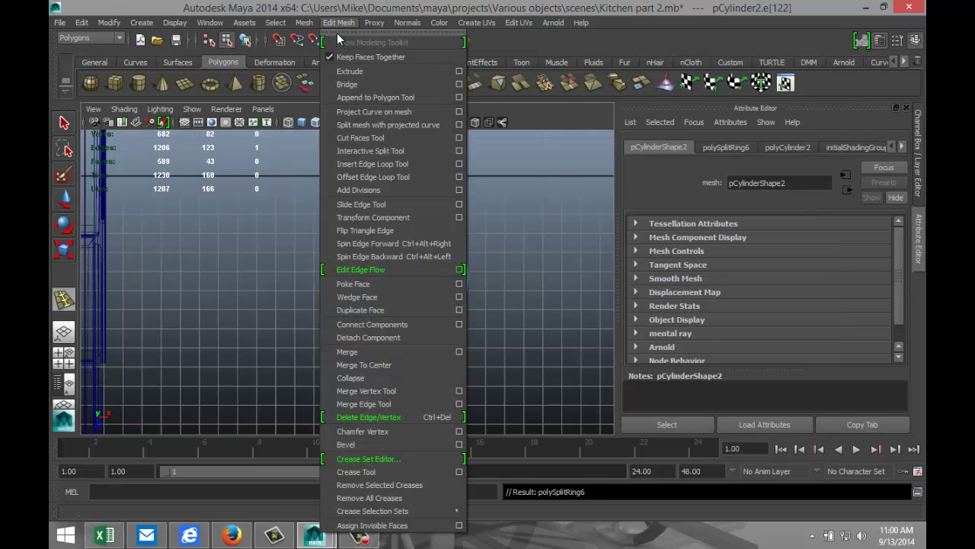
pyautogui.click(403, 164)
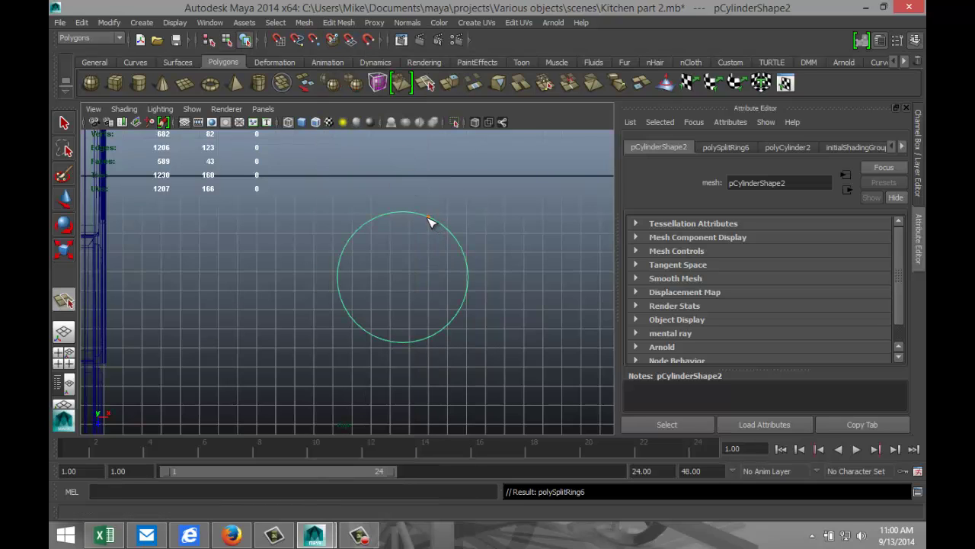
pyautogui.click(429, 220)
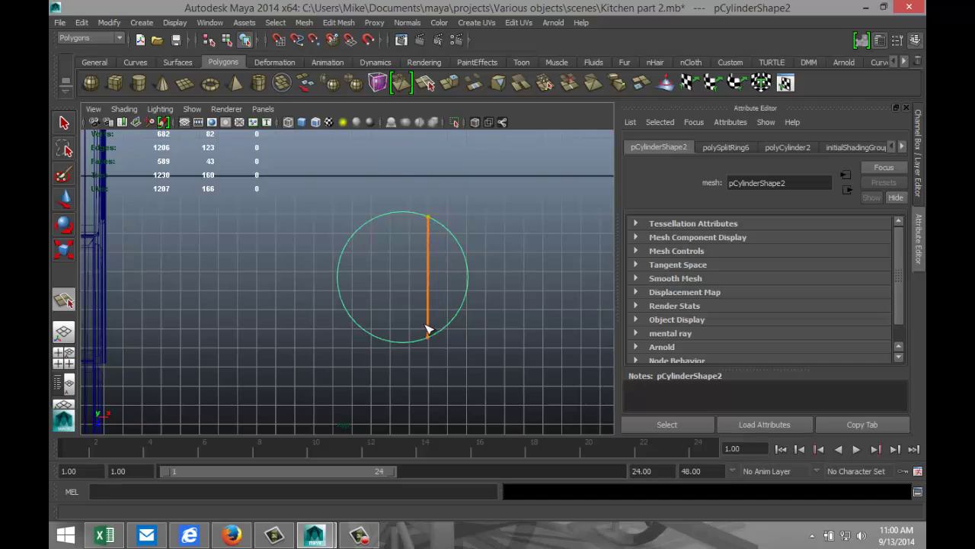
pyautogui.click(429, 335)
pyautogui.press('w')
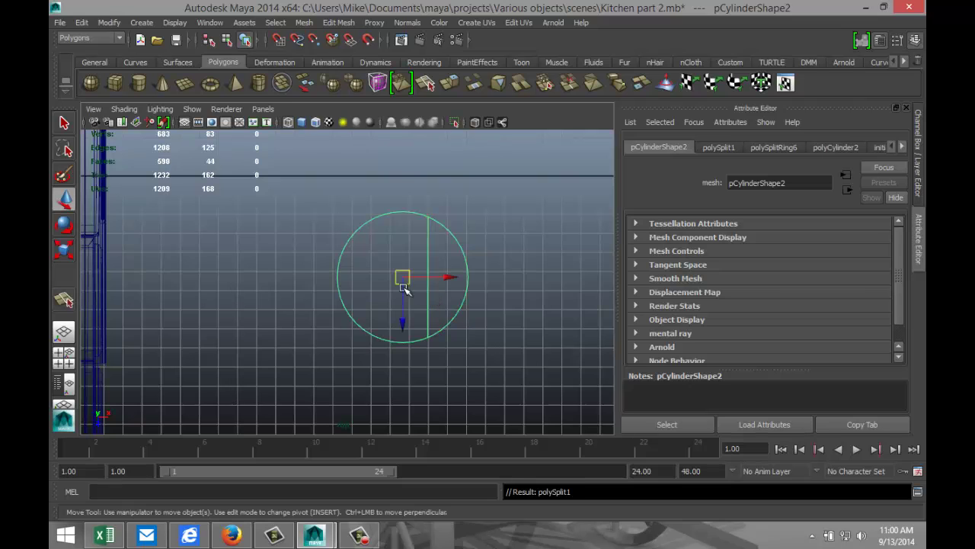
# - Try splitting the cylinder's cap with a second straight edge from rim to rim, on the -X side of its centre
pyautogui.click(338, 23)
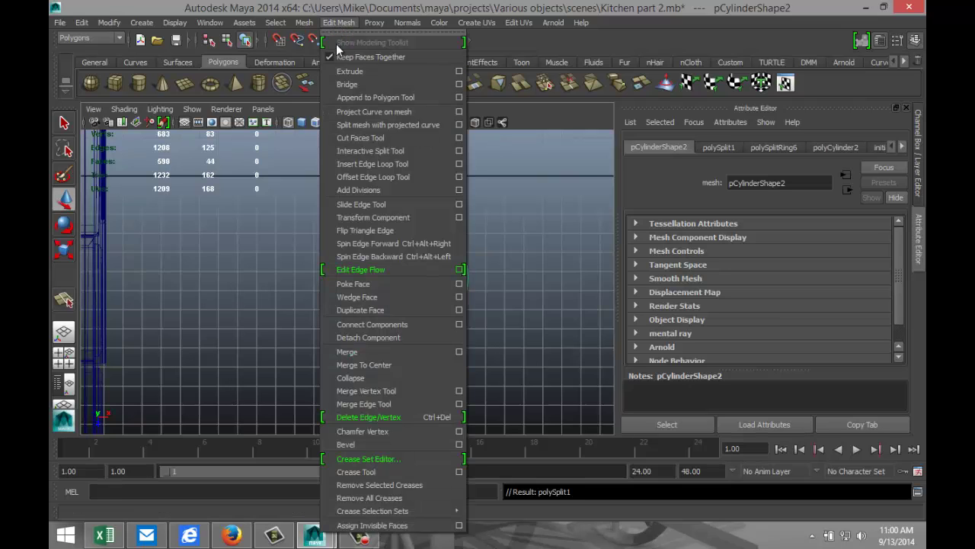
pyautogui.click(392, 150)
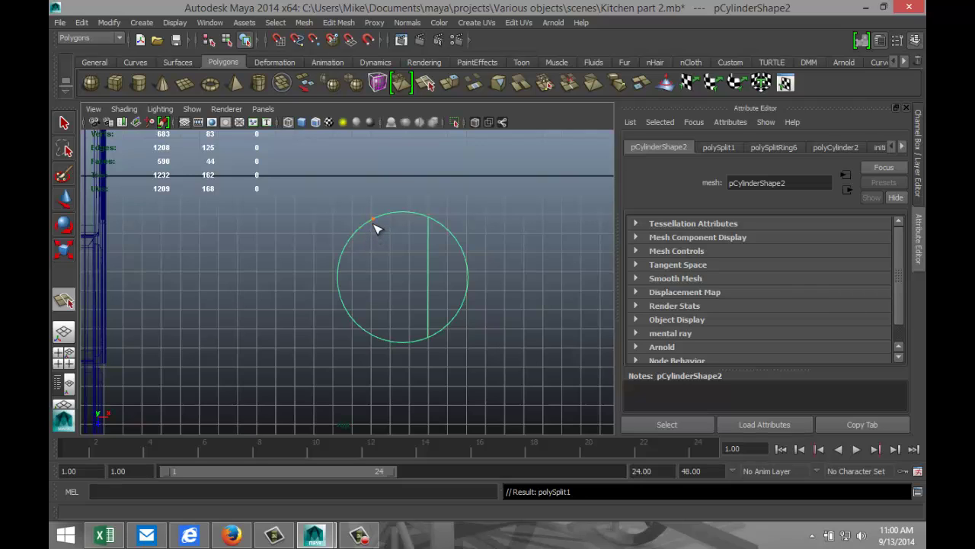
pyautogui.click(372, 225)
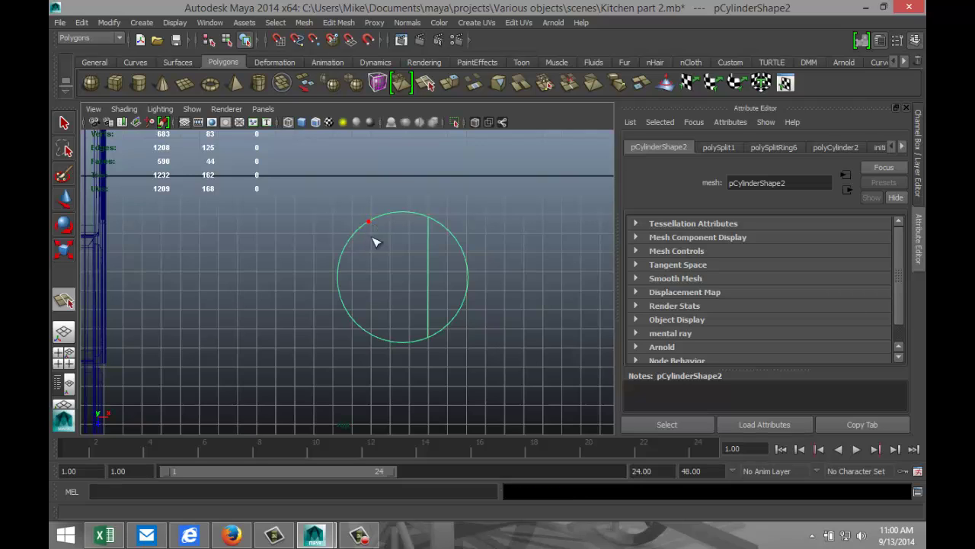
pyautogui.click(372, 334)
pyautogui.click(373, 333)
pyautogui.press('Return')
pyautogui.press('w')
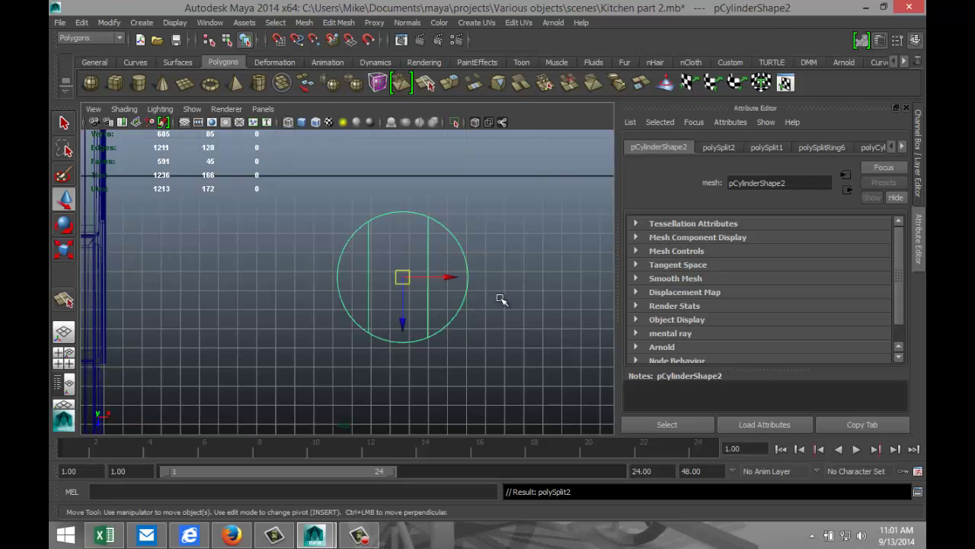
# - Try nudging both split edges toward +X, moving the +X one by about 0.25
pyautogui.moveTo(367, 265); pyautogui.dragTo(366, 216, button='right')
pyautogui.click(369, 257)
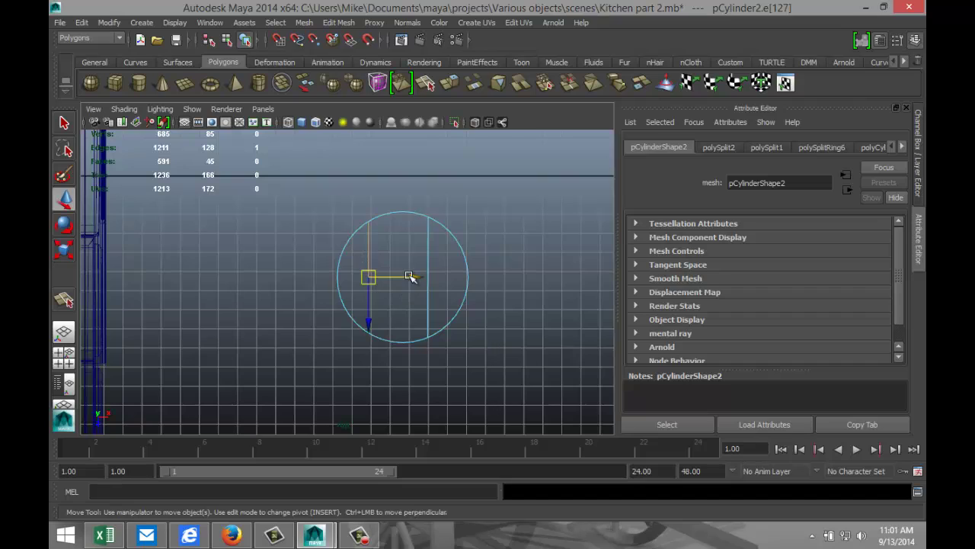
pyautogui.moveTo(410, 277); pyautogui.dragTo(413, 279)
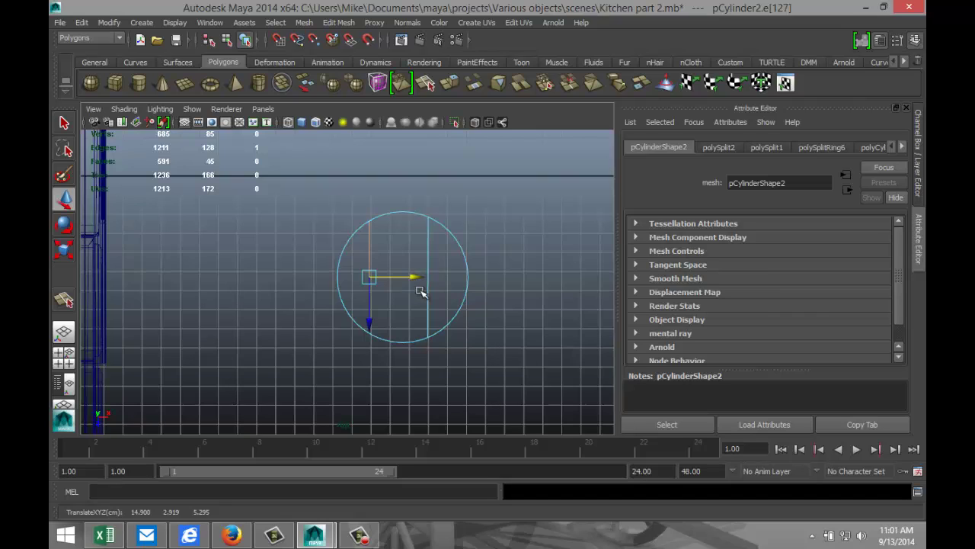
pyautogui.click(425, 244)
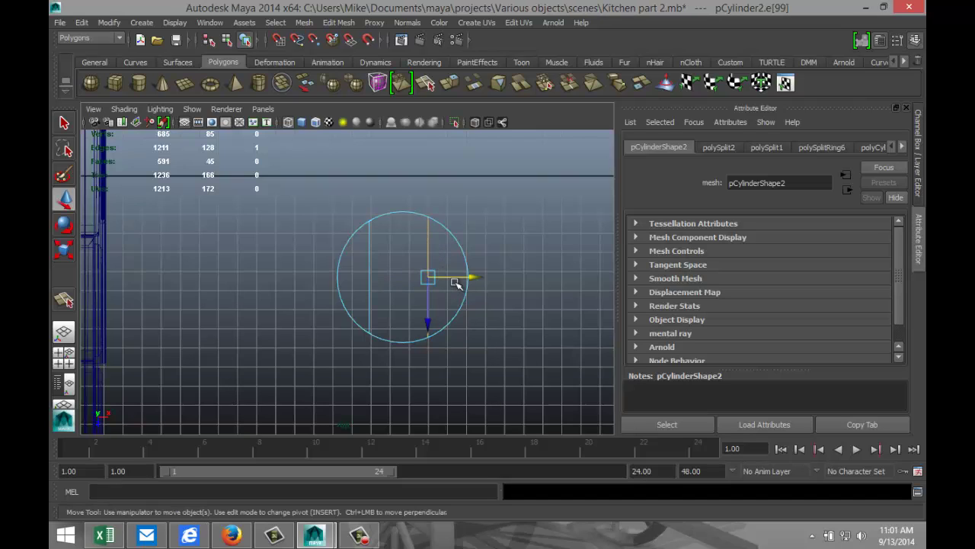
pyautogui.moveTo(472, 277); pyautogui.dragTo(474, 279)
# - Undo both edge moves and the second cap split, keeping only the split on the +X side
pyautogui.hotkey('ctrl', 'z')
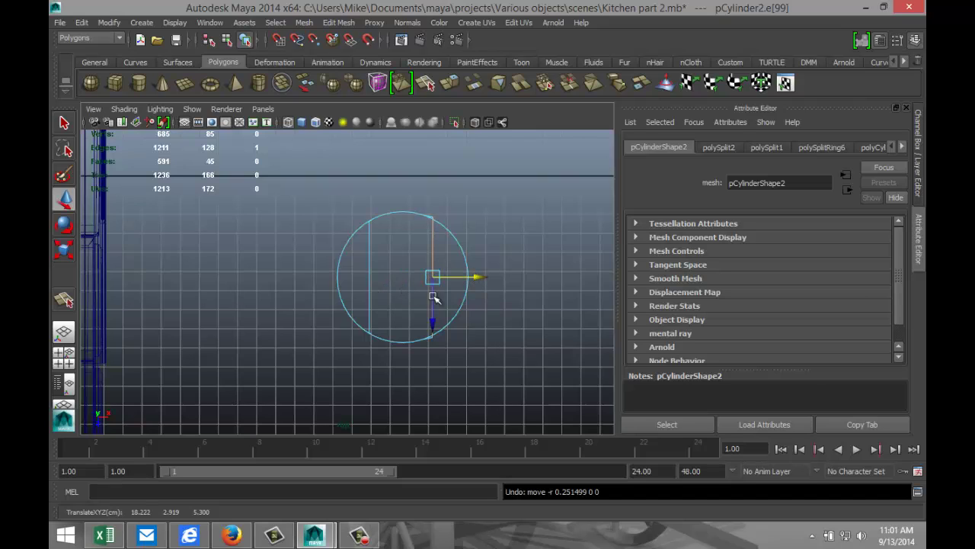
pyautogui.hotkey('ctrl', 'z')
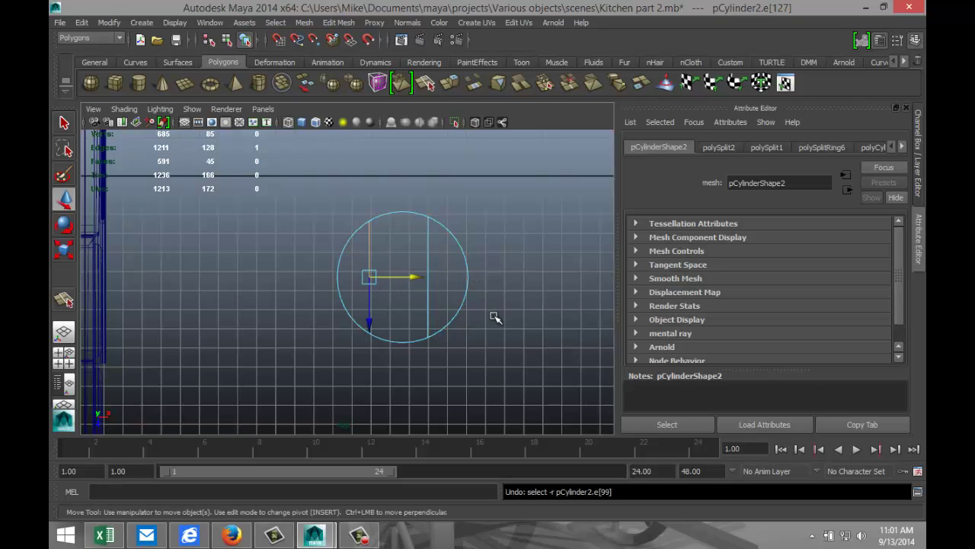
pyautogui.hotkey('ctrl', 'z')
pyautogui.hotkey('ctrl', 'z')
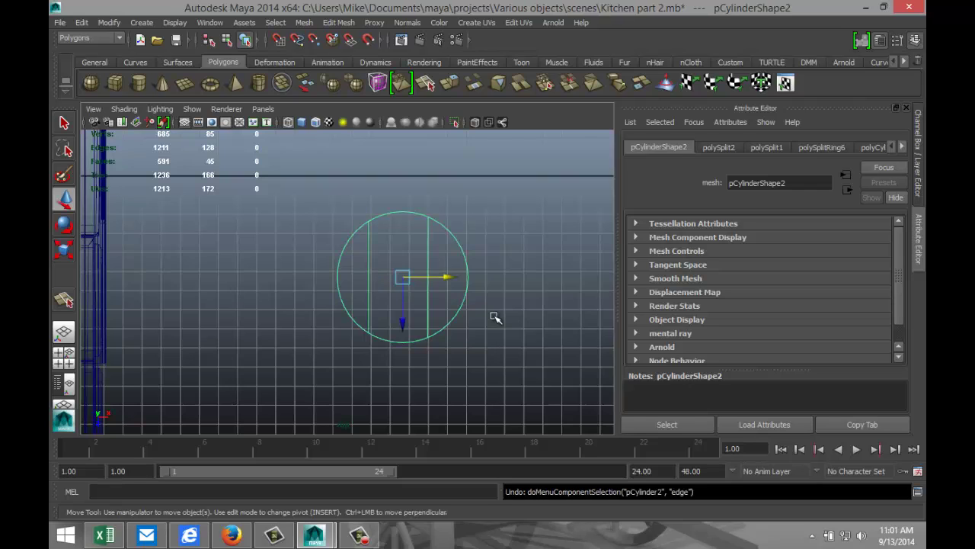
pyautogui.hotkey('ctrl', 'z')
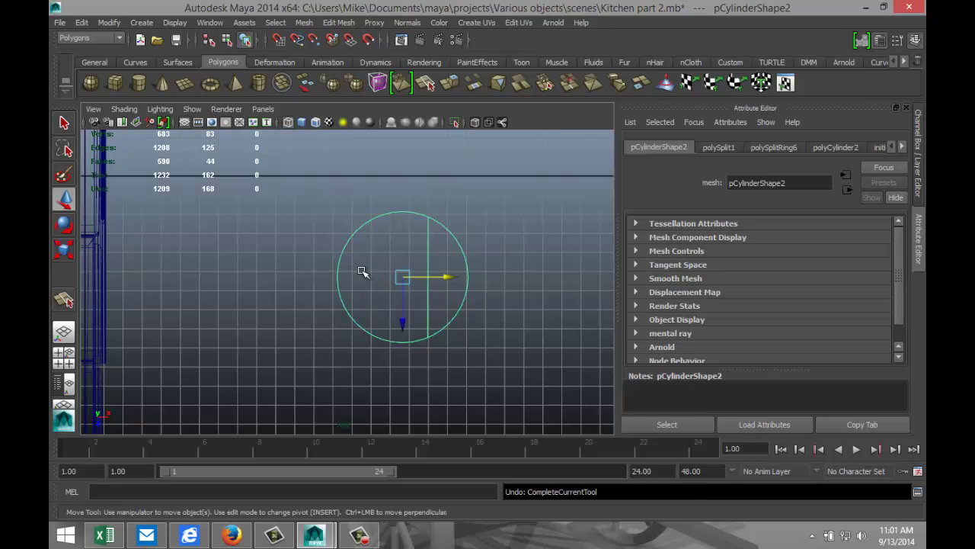
# - Split the cylinder from rim to rim again on the -X side with the Interactive Split Tool, parallel to the first split
pyautogui.click(342, 26)
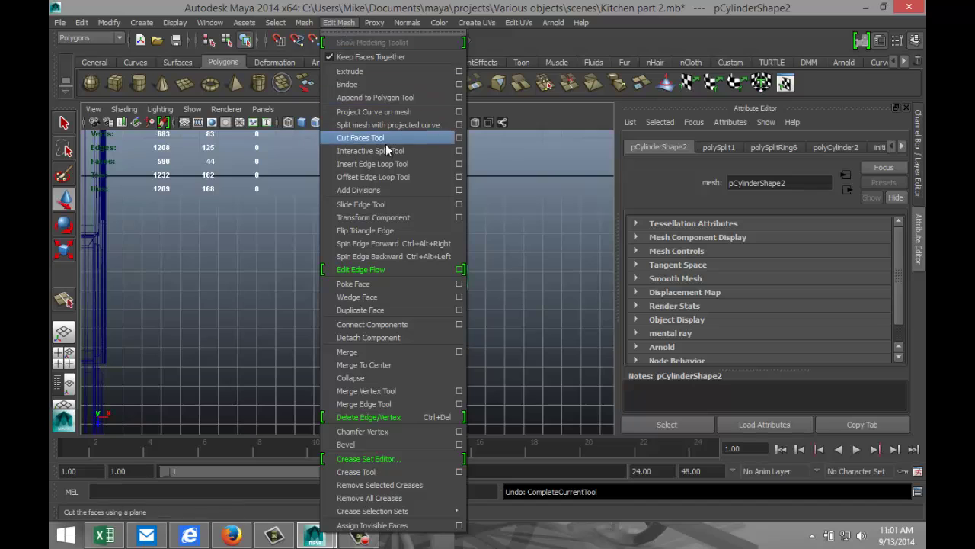
pyautogui.click(415, 153)
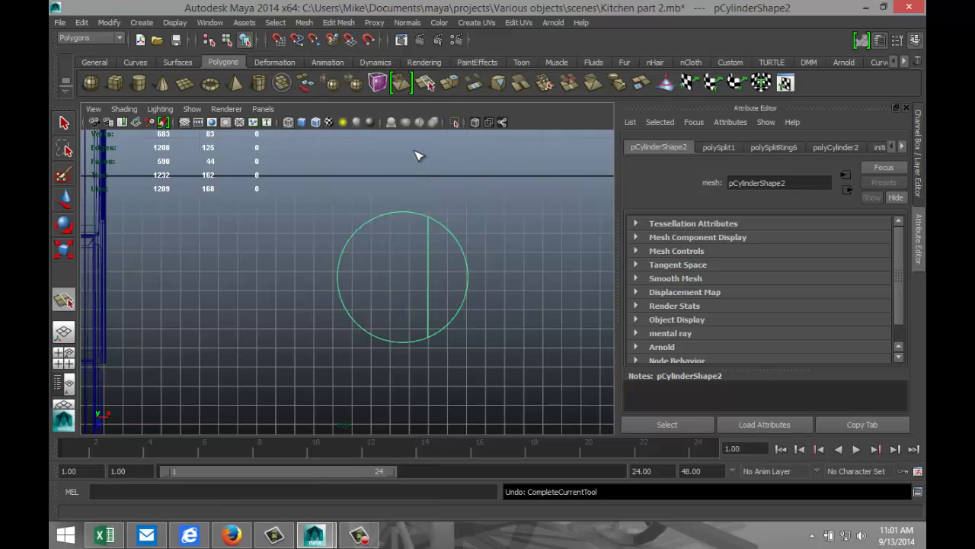
pyautogui.click(374, 221)
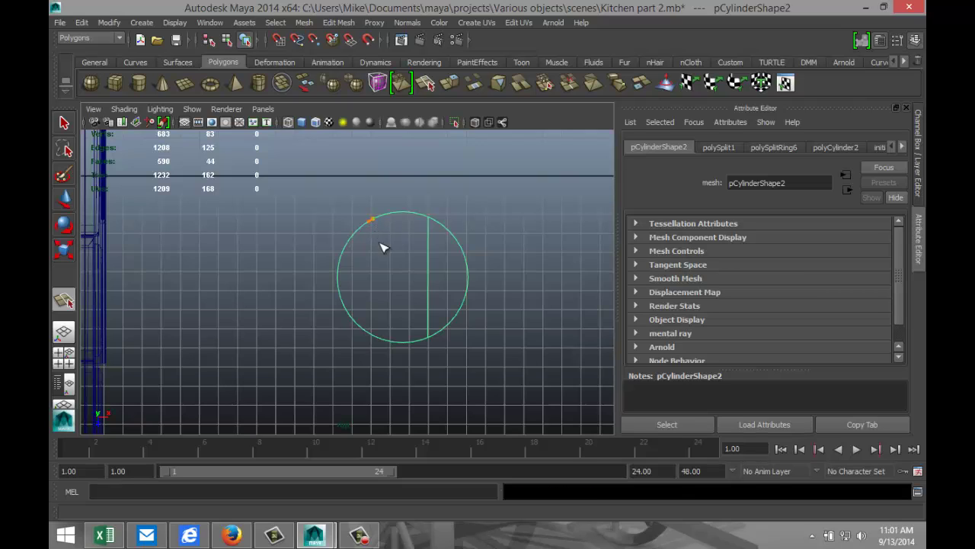
pyautogui.click(378, 326)
pyautogui.press('w')
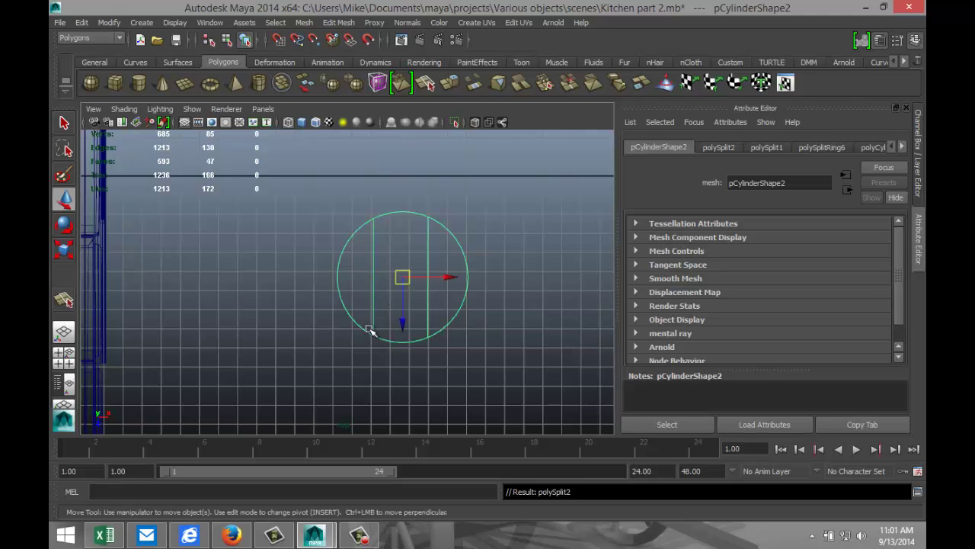
# - Select the cylinder's large top face in the perspective view to check how the cap is divided
pyautogui.click(63, 357)
pyautogui.press('space')
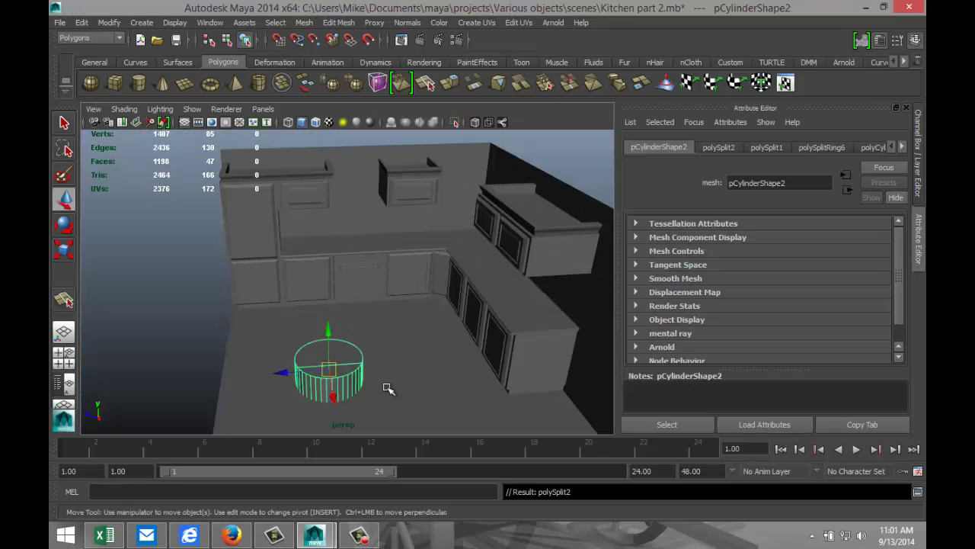
pyautogui.keyDown('alt'); pyautogui.moveTo(401, 388); pyautogui.dragTo(453, 334); pyautogui.keyUp('alt')
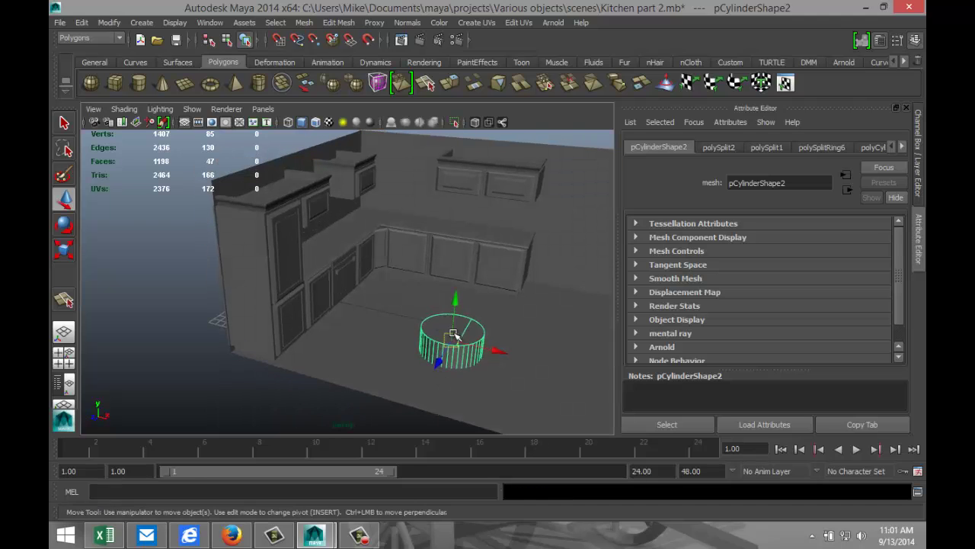
pyautogui.moveTo(459, 326); pyautogui.dragTo(457, 280, button='right')
pyautogui.click(459, 324)
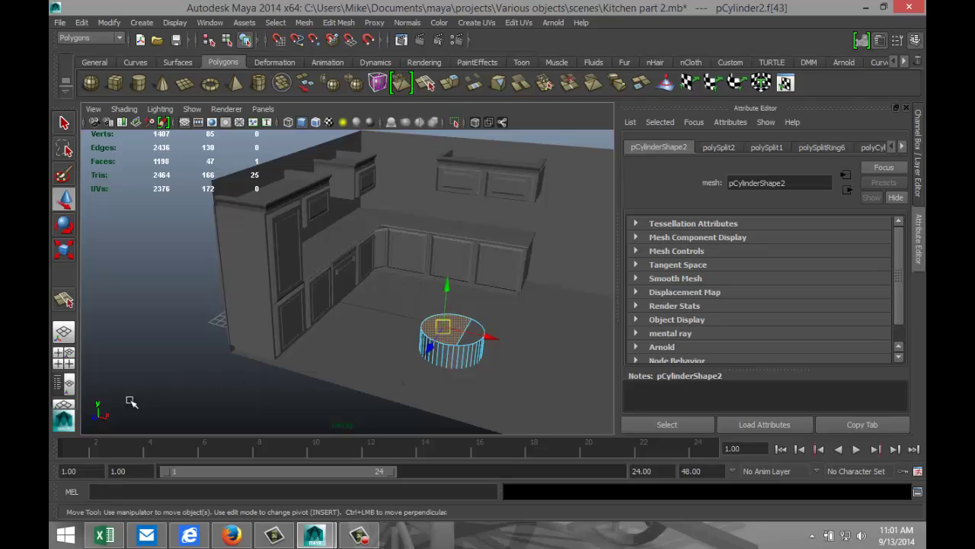
# - Deselect the cap face in the top view and reselect it between the two split lines to check its extent
pyautogui.click(63, 356)
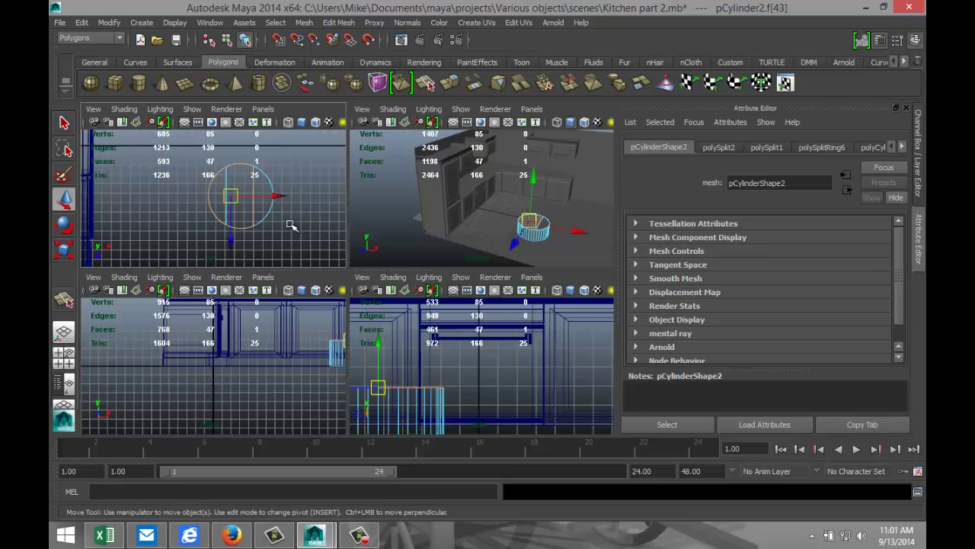
pyautogui.press('space')
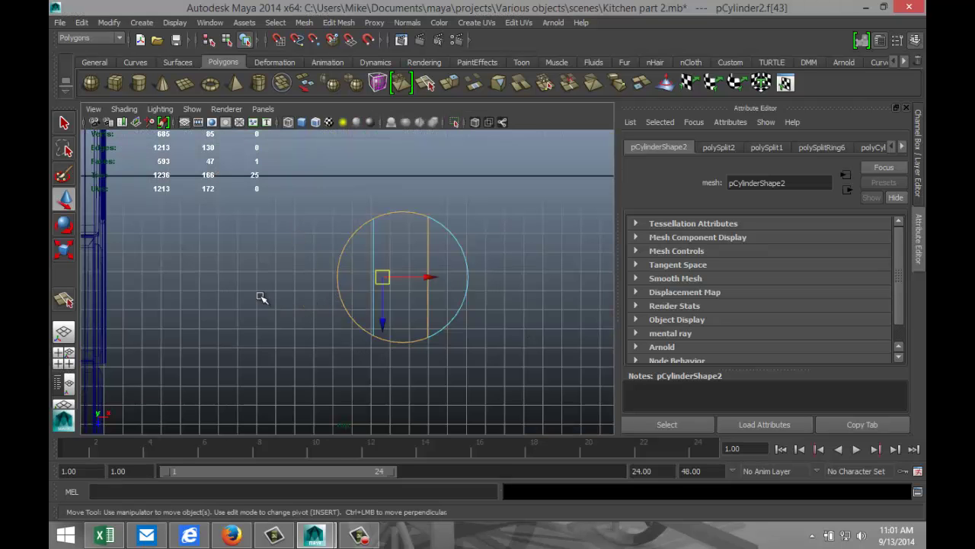
pyautogui.press('q')
pyautogui.click(275, 275)
pyautogui.rightClick(394, 279)
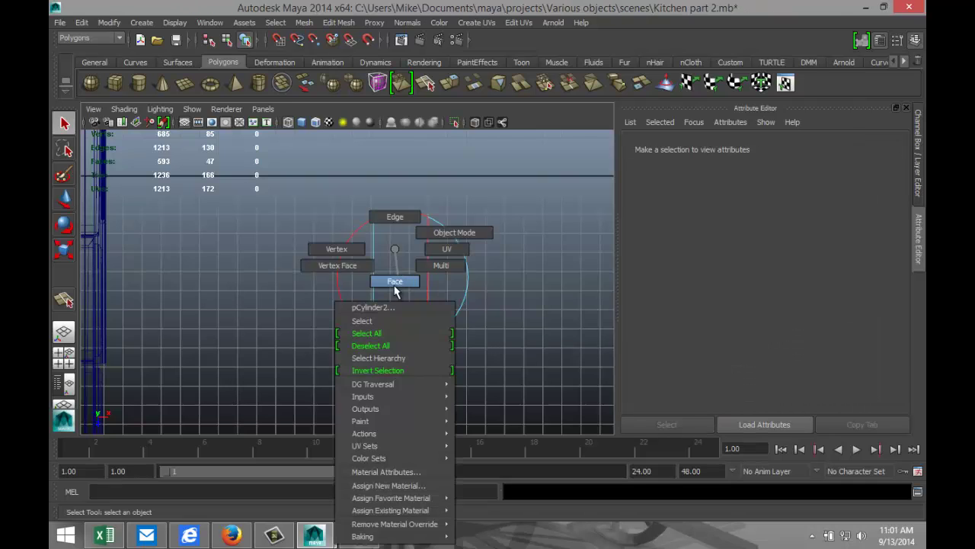
pyautogui.click(395, 280)
pyautogui.click(405, 258)
pyautogui.click(355, 324)
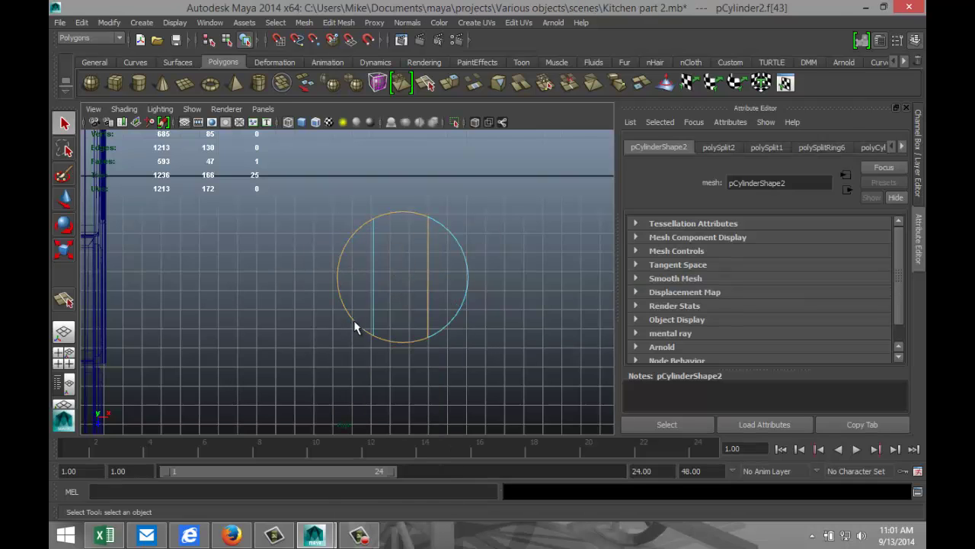
# - Select both split edges in the top view and examine where they lie on the cylinder in perspective
pyautogui.moveTo(368, 283); pyautogui.dragTo(372, 220, button='right')
pyautogui.click(374, 277)
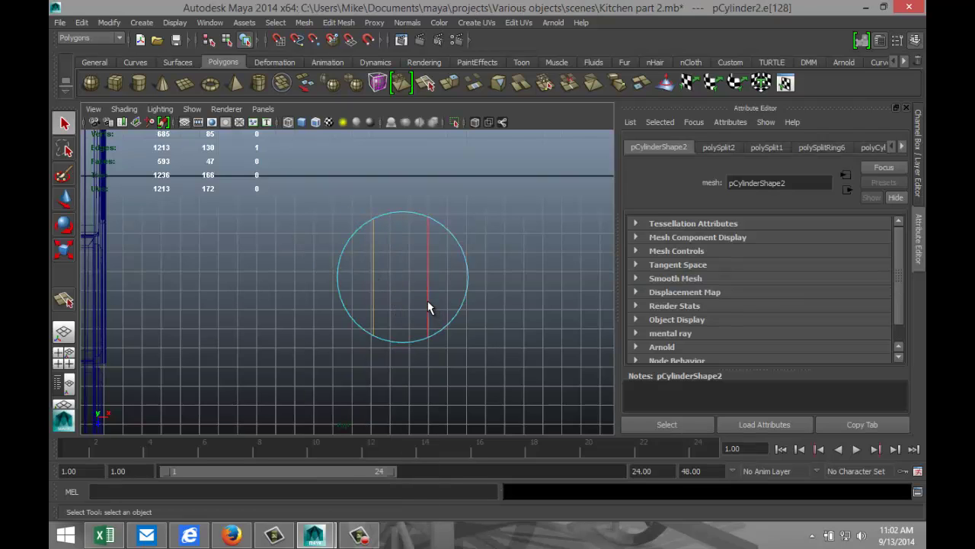
pyautogui.keyDown('shift'); pyautogui.click(428, 308); pyautogui.keyUp('shift')
pyautogui.click(67, 355)
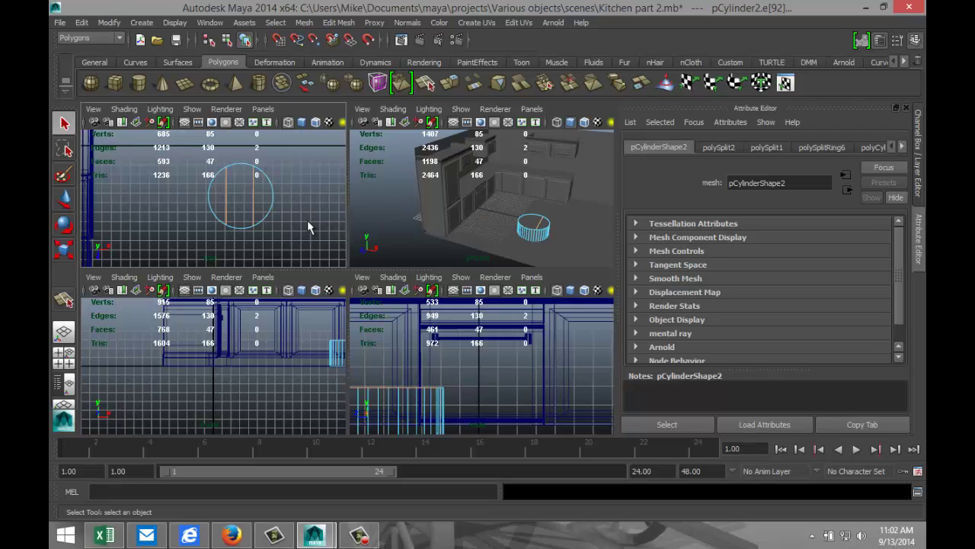
pyautogui.press('space')
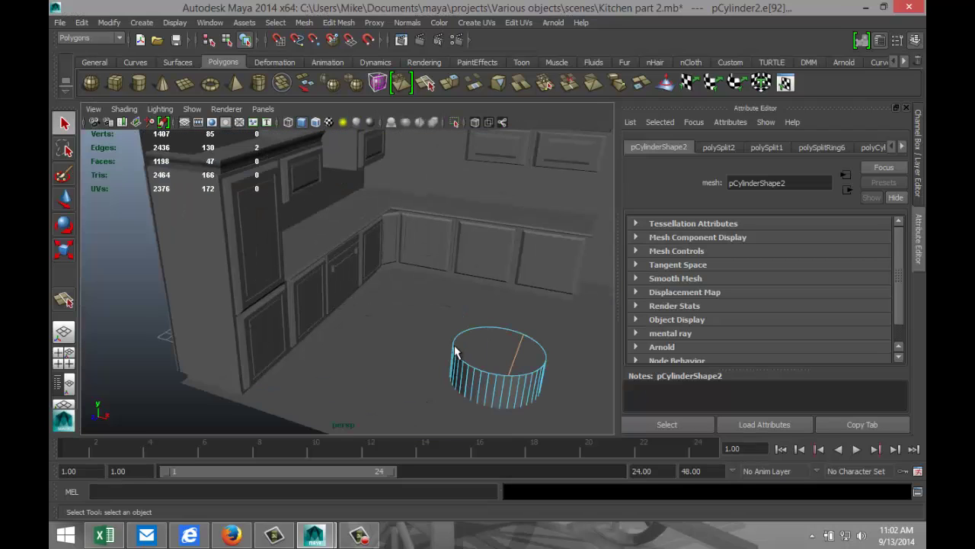
# - Delete the split edge selected on the cylinder's top cap
pyautogui.click(516, 358)
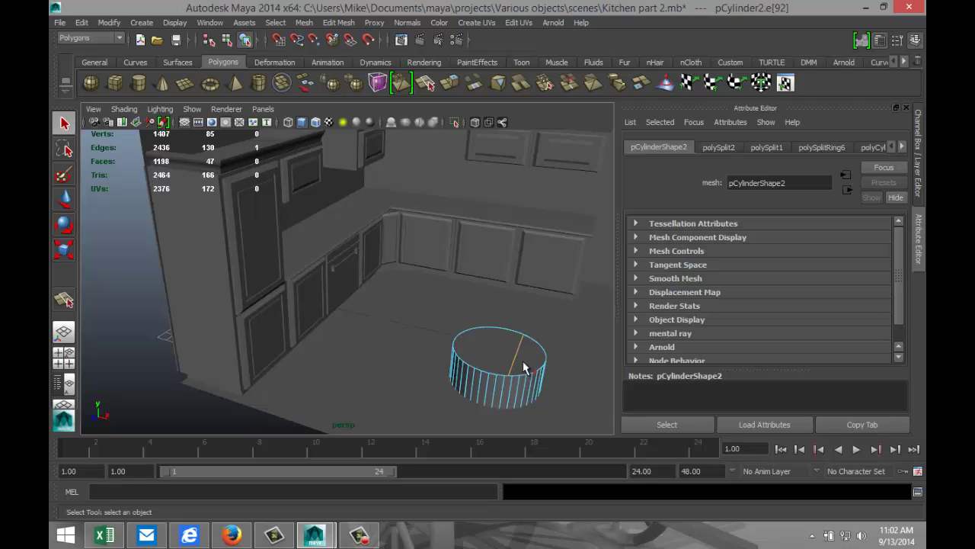
pyautogui.press('Delete')
pyautogui.moveTo(323, 312)
pyautogui.keyDown('alt'); pyautogui.mouseDown()
pyautogui.moveTo(427, 331)
pyautogui.moveTo(322, 312)
pyautogui.moveTo(334, 308)
pyautogui.mouseUp(); pyautogui.keyUp('alt')
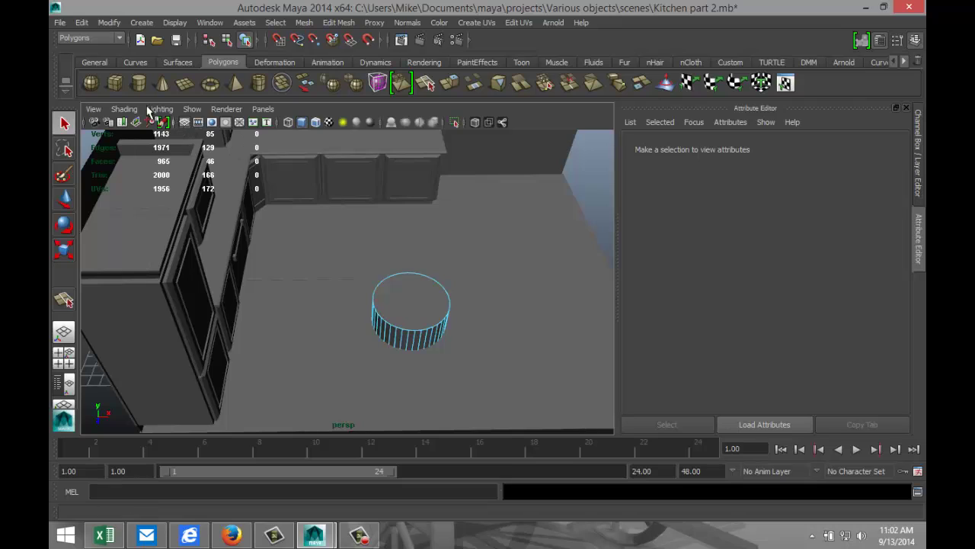
# - Create a small box on the floor beside the cylinder and move it in the top view to the cylinder's centre
pyautogui.click(114, 83)
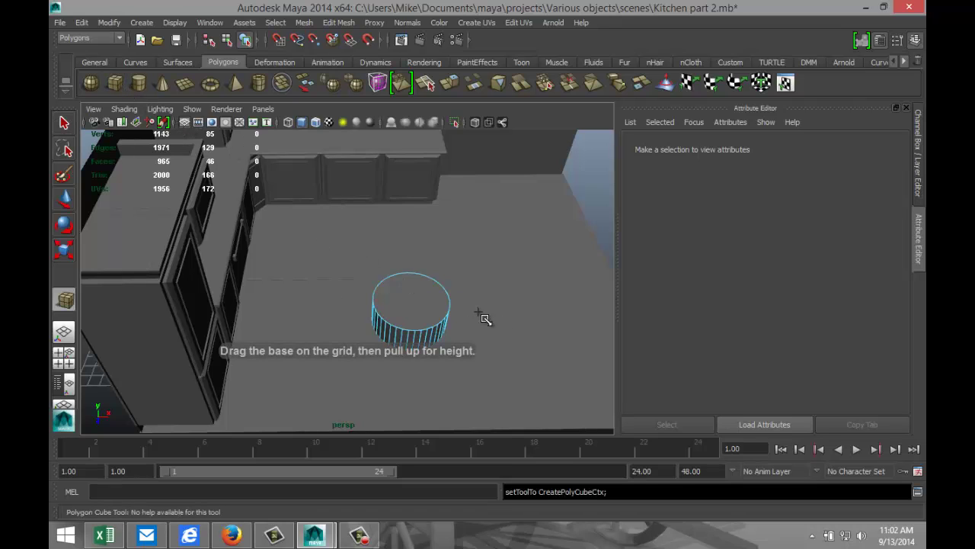
pyautogui.moveTo(496, 298); pyautogui.dragTo(532, 329)
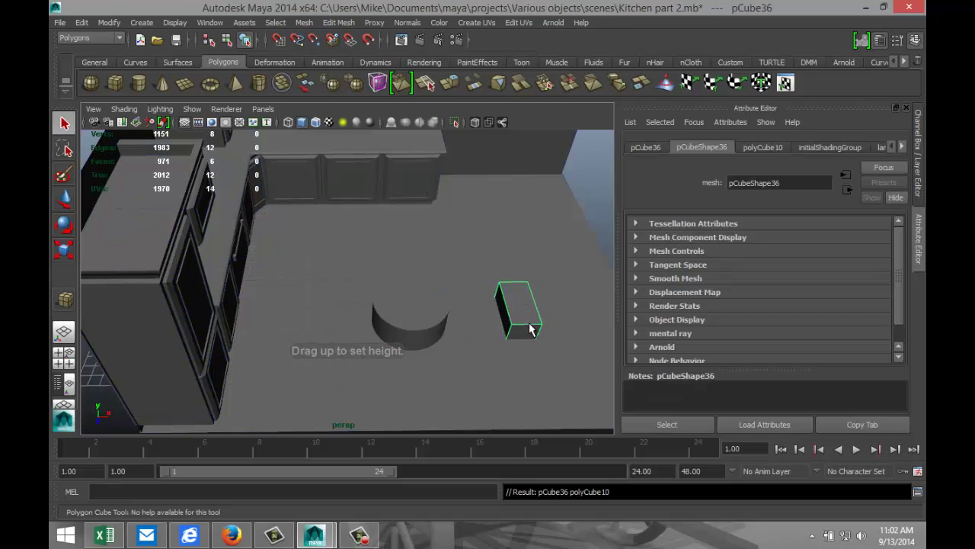
pyautogui.click(64, 356)
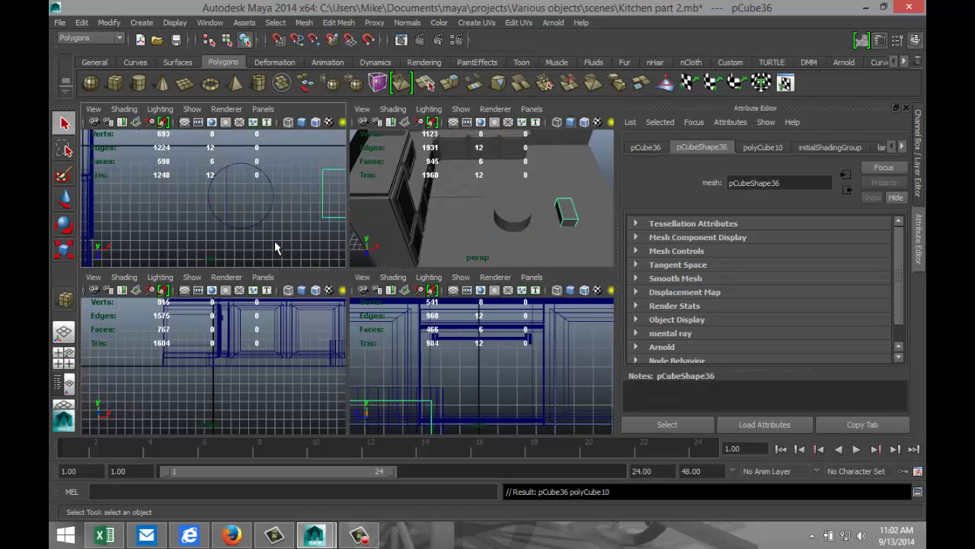
pyautogui.press('space')
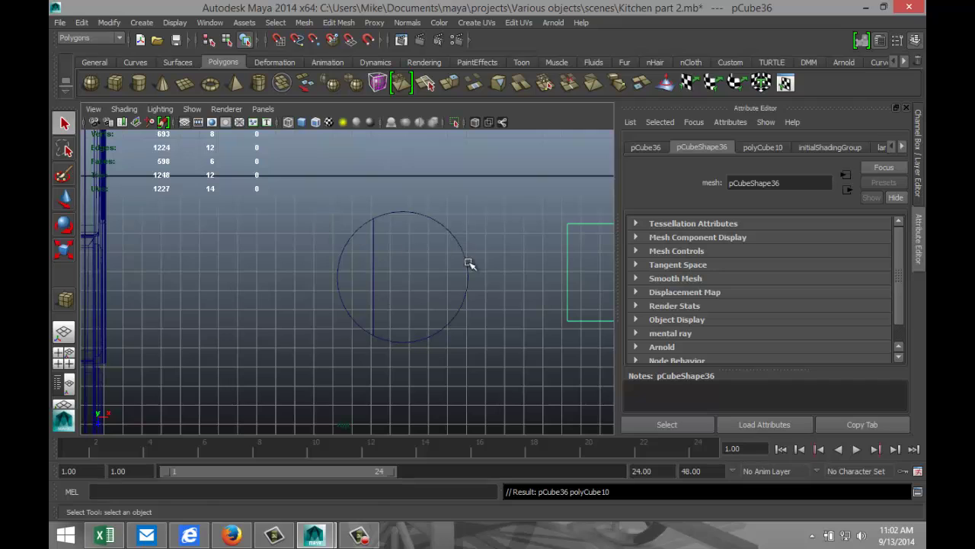
pyautogui.press('w')
pyautogui.scroll(-3, 499, 288)
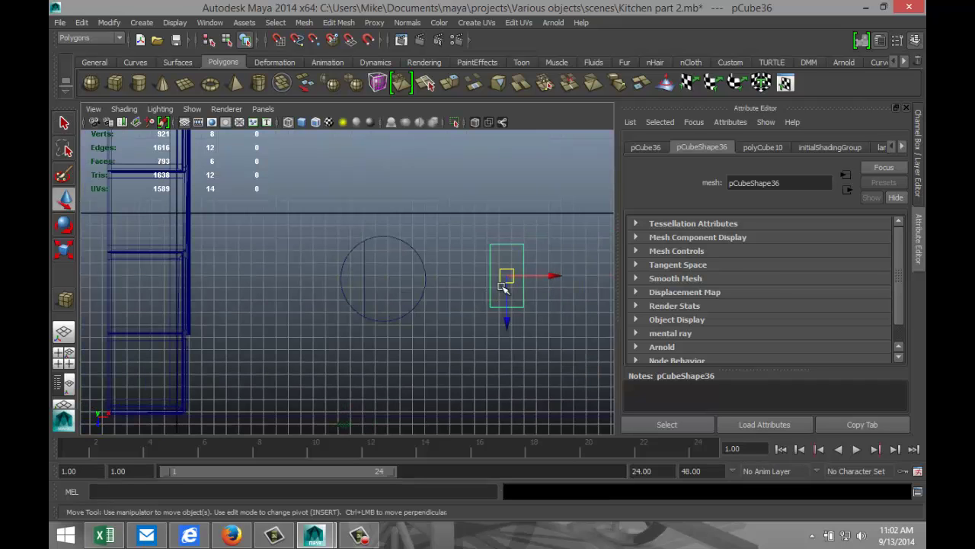
pyautogui.click(364, 285)
pyautogui.click(518, 270)
pyautogui.moveTo(551, 275); pyautogui.dragTo(433, 275)
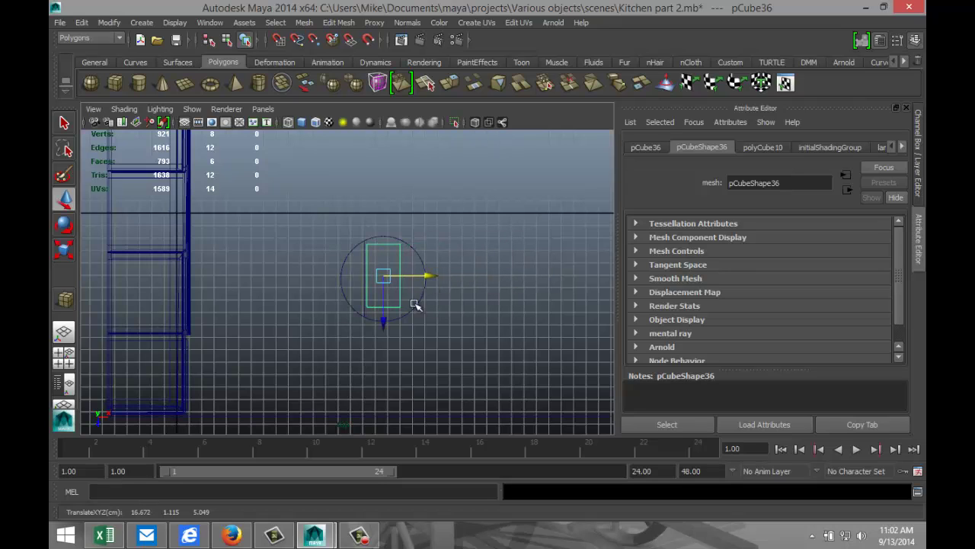
pyautogui.moveTo(383, 323); pyautogui.dragTo(383, 326)
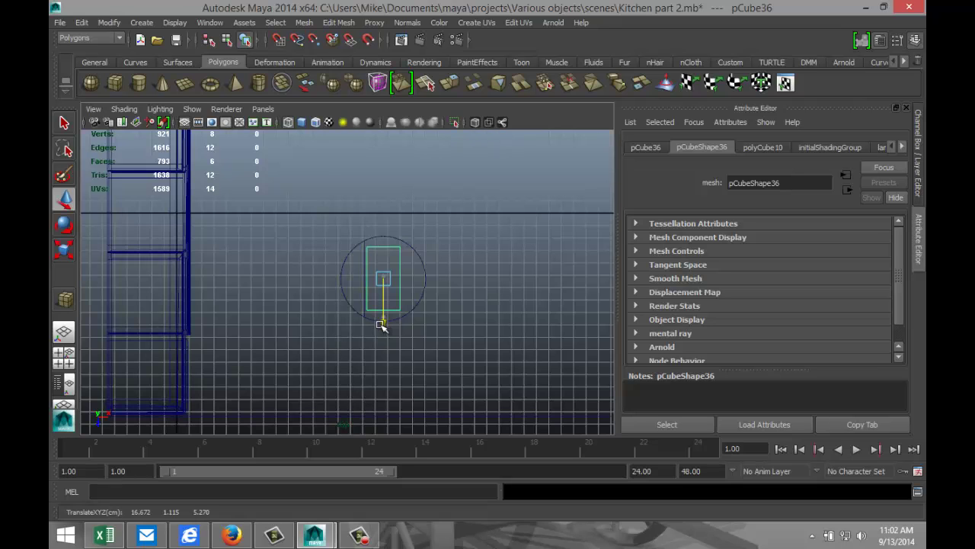
pyautogui.click(64, 356)
pyautogui.press('space')
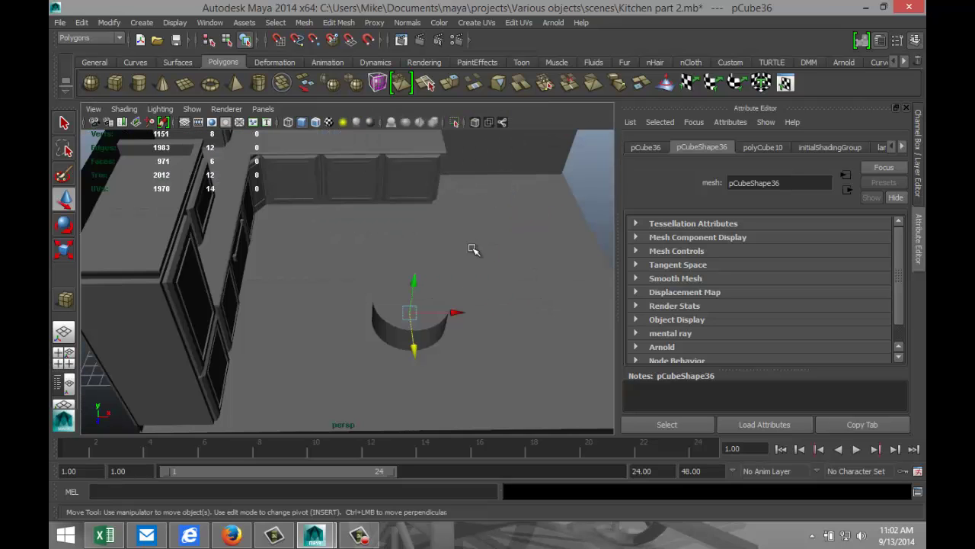
# - Bevel the four edges around the box's top face with an offset of 0.5 and one segment
pyautogui.keyDown('alt'); pyautogui.moveTo(449, 330); pyautogui.dragTo(534, 338); pyautogui.keyUp('alt')
pyautogui.keyDown('shift'); pyautogui.click(427, 329); pyautogui.keyUp('shift')
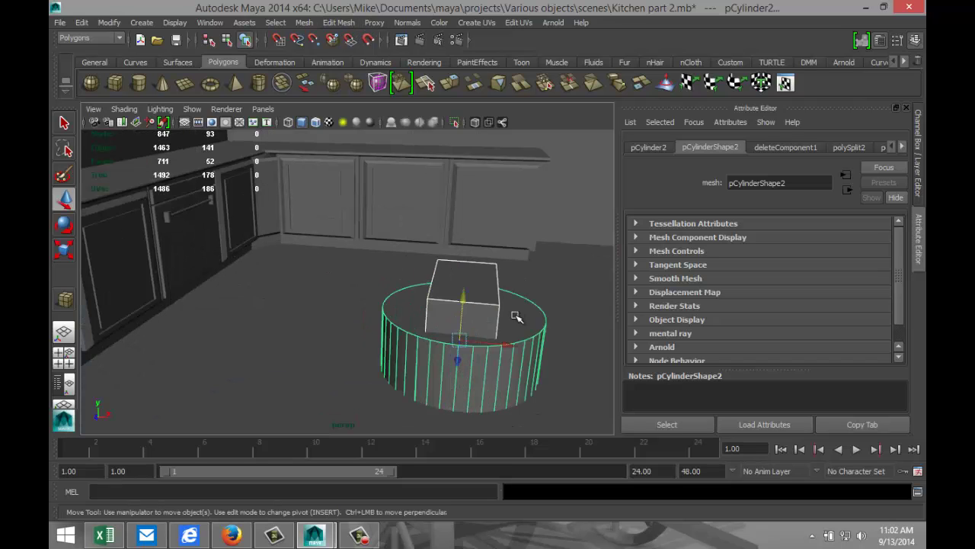
pyautogui.scroll(3, 518, 318)
pyautogui.moveTo(532, 338); pyautogui.dragTo(528, 220, button='right')
pyautogui.click(494, 346)
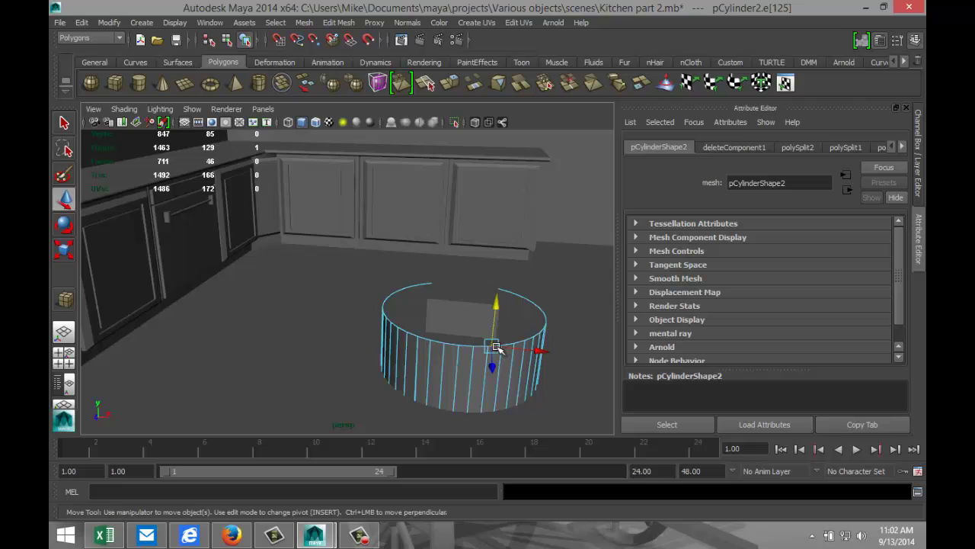
pyautogui.click(457, 304)
pyautogui.moveTo(440, 300); pyautogui.dragTo(446, 221, button='right')
pyautogui.click(454, 301)
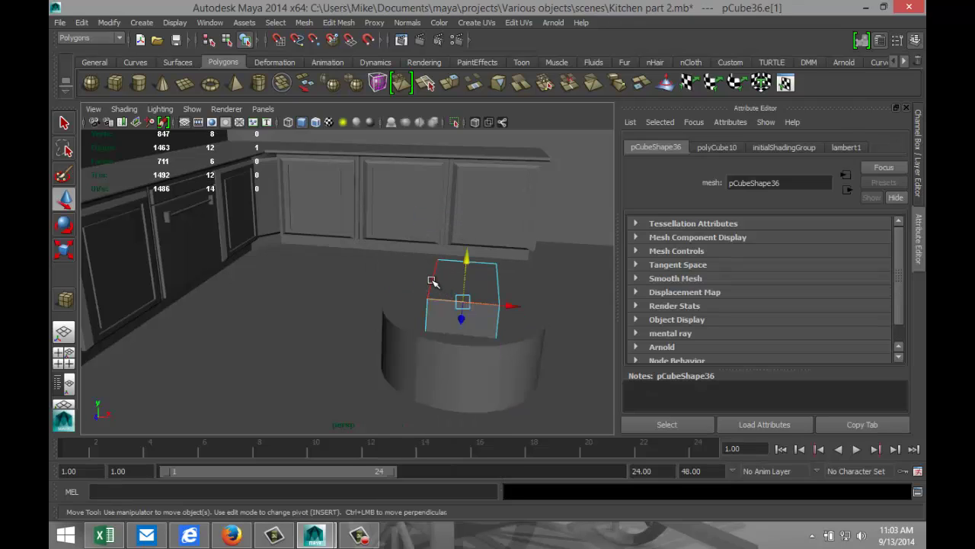
pyautogui.keyDown('shift'); pyautogui.click(467, 266); pyautogui.keyUp('shift')
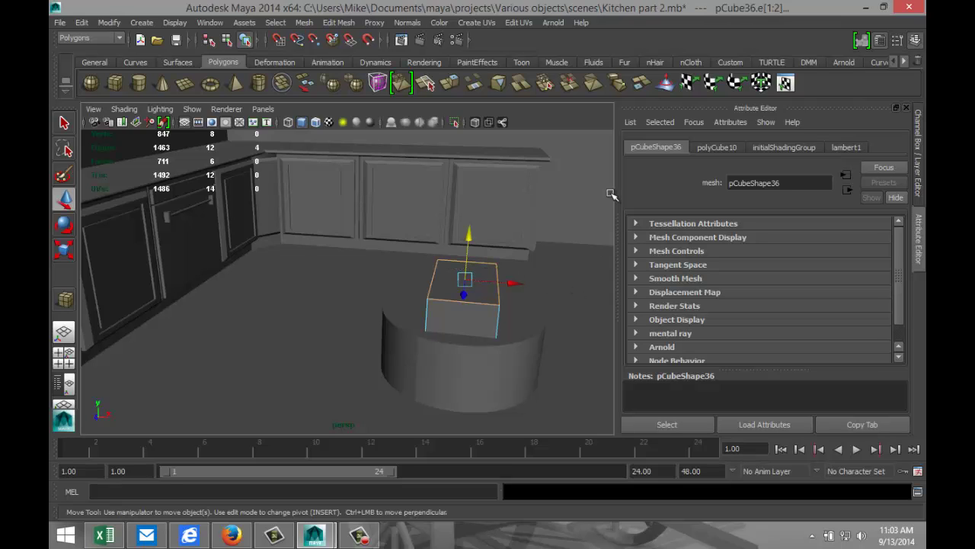
pyautogui.click(339, 22)
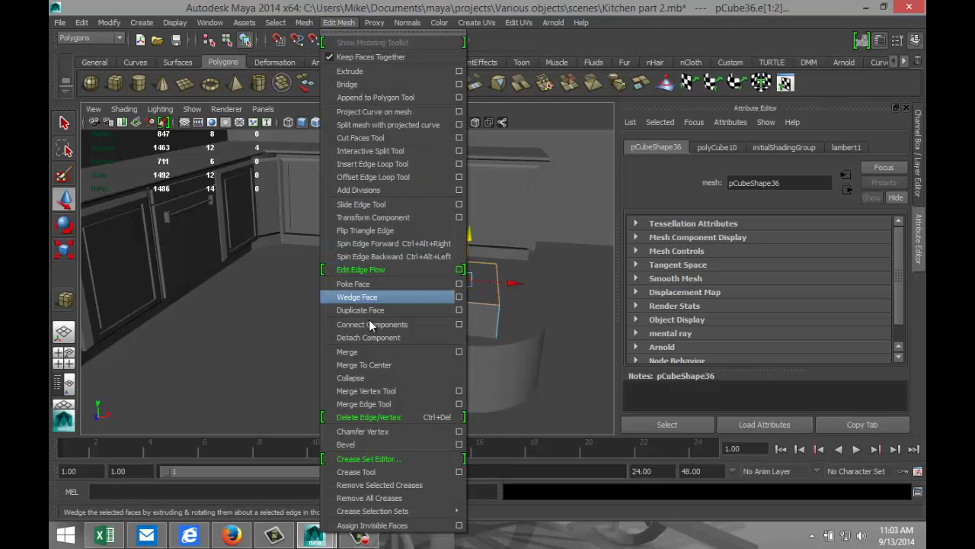
pyautogui.click(367, 444)
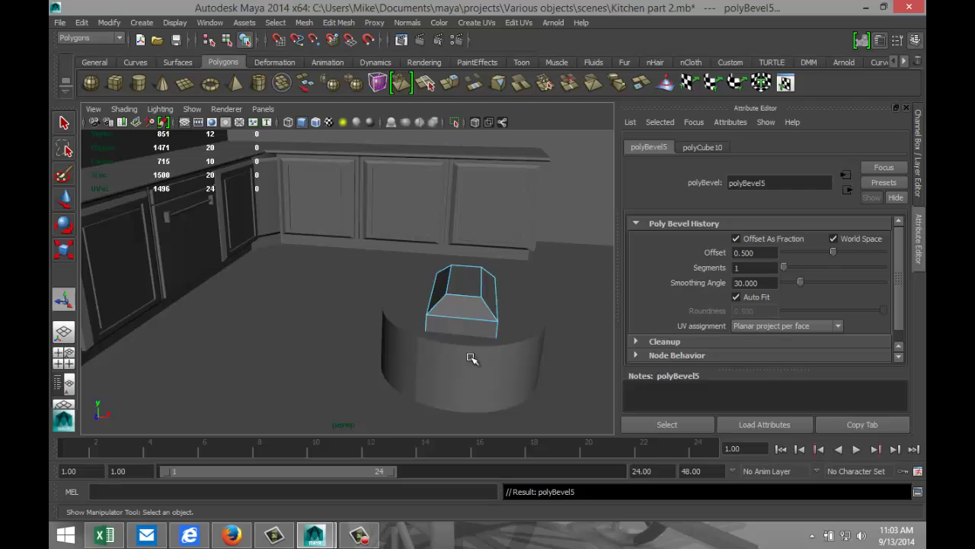
# - Combine the cylinder and the bevelled box into a single mesh
pyautogui.keyDown('alt'); pyautogui.moveTo(513, 365); pyautogui.dragTo(407, 355); pyautogui.keyUp('alt')
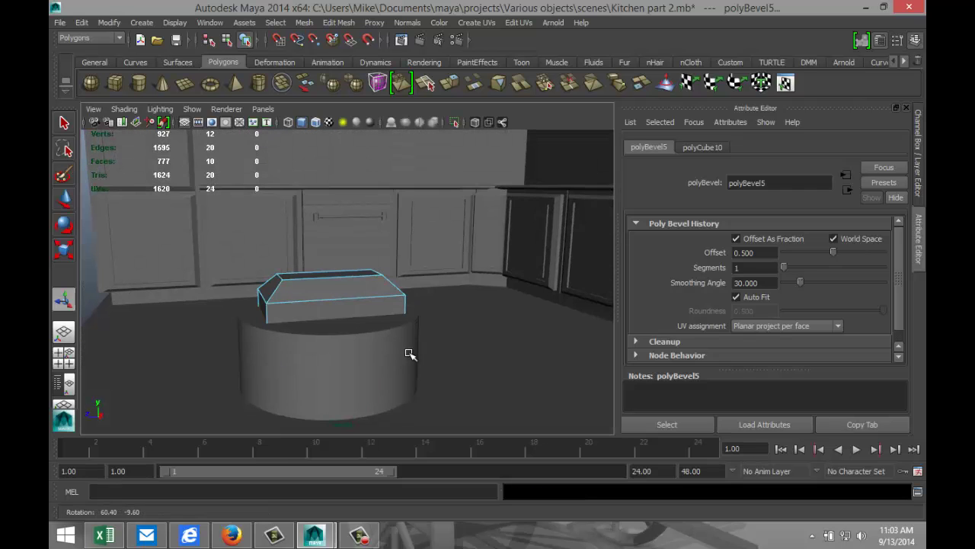
pyautogui.click(349, 358)
pyautogui.click(348, 308)
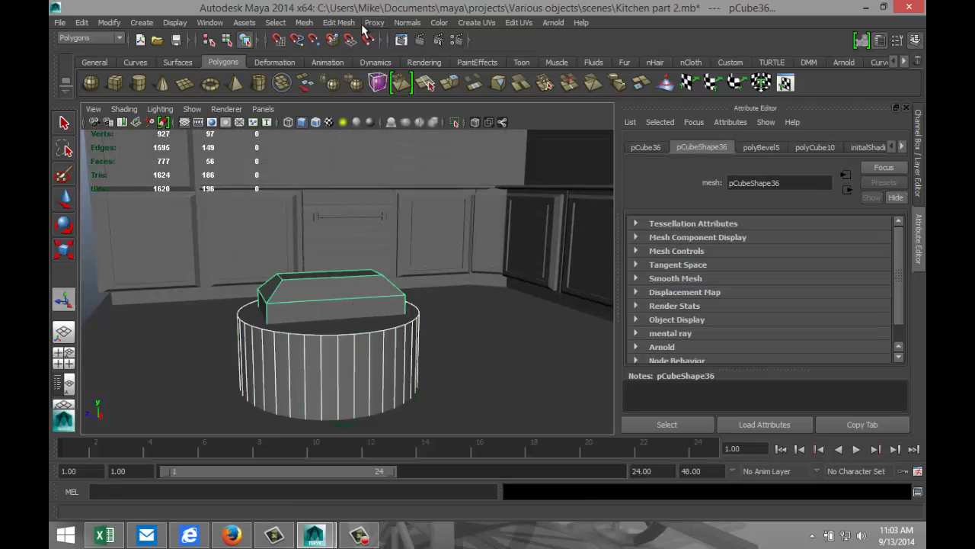
pyautogui.click(339, 22)
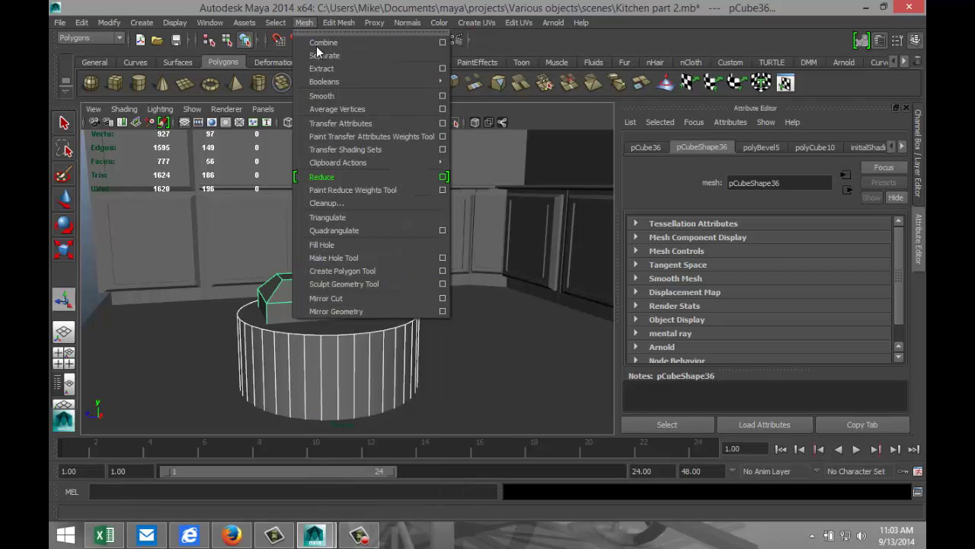
pyautogui.moveTo(304, 22)
pyautogui.click(328, 42)
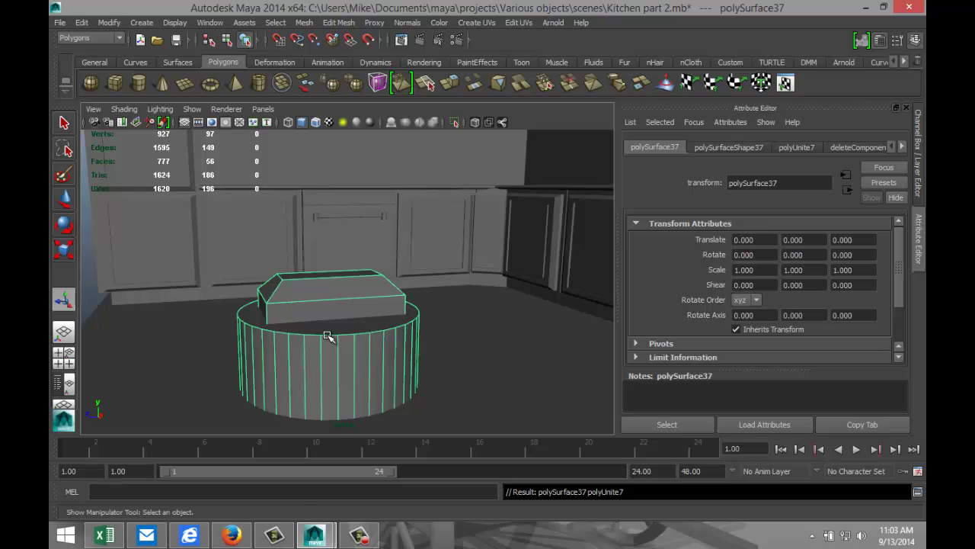
# - Try smoothing the faces of the combined cylinder and box, inspect the shape, and undo the smoothing
pyautogui.keyDown('shift'); pyautogui.moveTo(327, 336); pyautogui.dragTo(311, 355, button='right'); pyautogui.keyUp('shift')
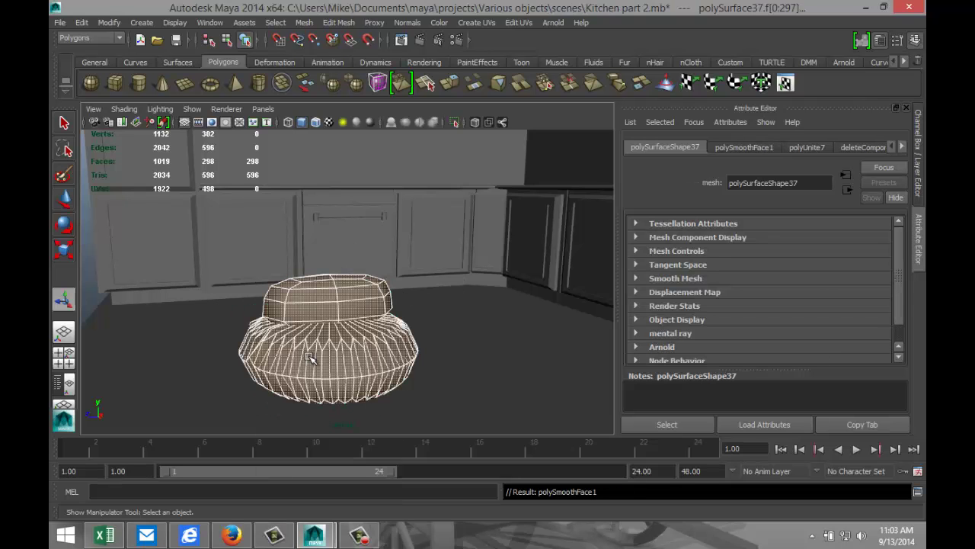
pyautogui.keyDown('alt'); pyautogui.moveTo(437, 366); pyautogui.dragTo(532, 363); pyautogui.keyUp('alt')
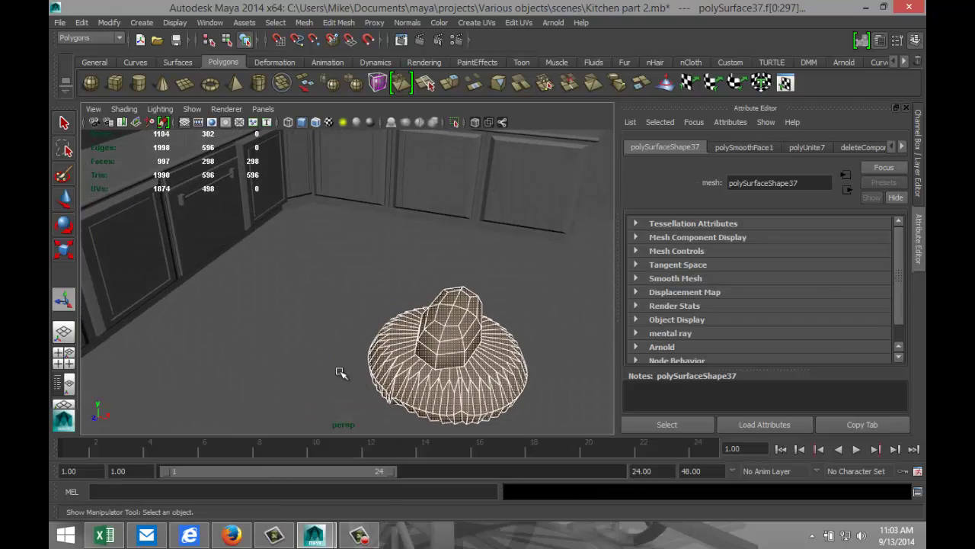
pyautogui.click(299, 312)
pyautogui.keyDown('alt'); pyautogui.moveTo(299, 311); pyautogui.dragTo(288, 292); pyautogui.keyUp('alt')
pyautogui.hotkey('ctrl', 'z')
pyautogui.hotkey('ctrl', 'z')
# - Separate the combined mesh back into the cylinder and the box
pyautogui.click(276, 312)
pyautogui.click(425, 359)
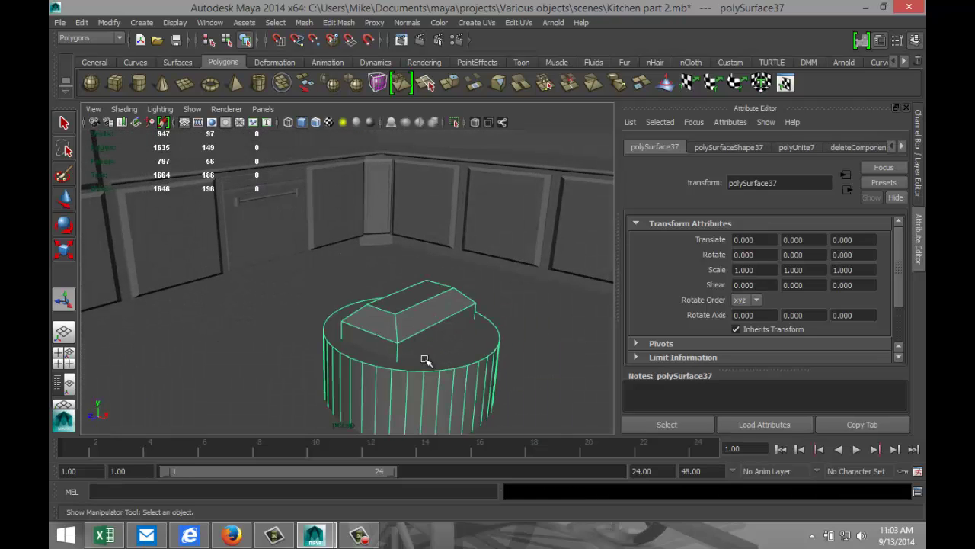
pyautogui.click(304, 22)
pyautogui.click(334, 57)
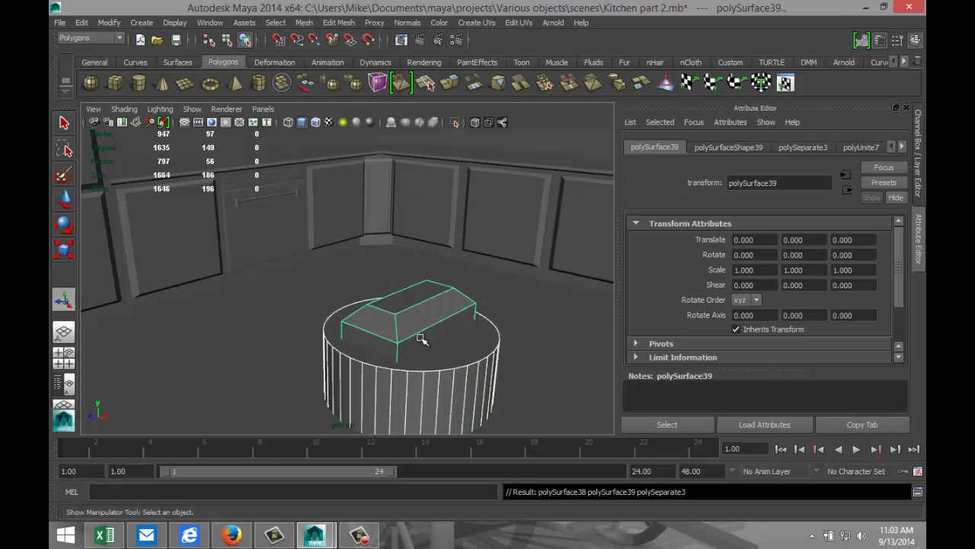
# - Bevel all edges of the box's top face and sloped sides with an offset of 0.5 and one segment, and deselect the box
pyautogui.moveTo(415, 333); pyautogui.dragTo(415, 217, button='right')
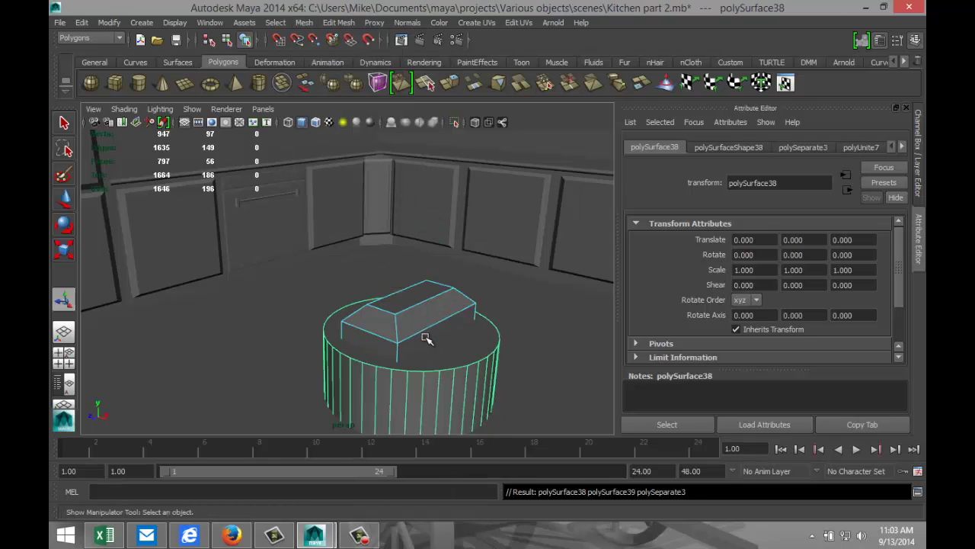
pyautogui.click(428, 328)
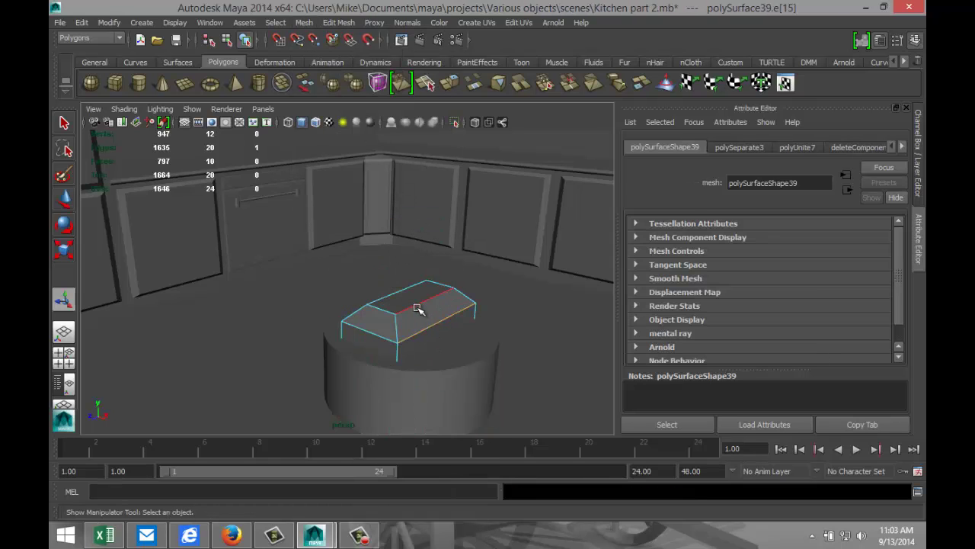
pyautogui.keyDown('shift'); pyautogui.click(366, 329); pyautogui.keyUp('shift')
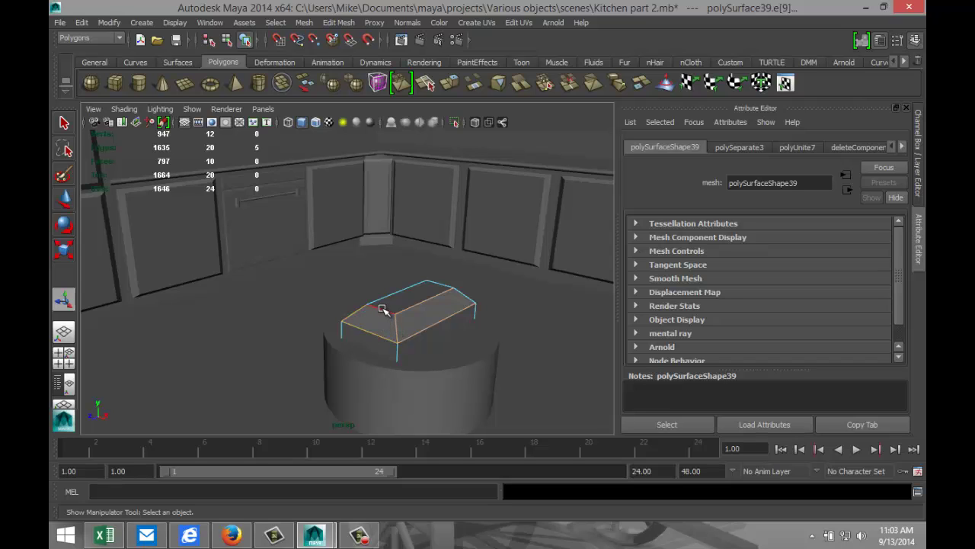
pyautogui.keyDown('shift'); pyautogui.click(455, 289); pyautogui.keyUp('shift')
pyautogui.keyDown('alt'); pyautogui.moveTo(339, 326); pyautogui.dragTo(457, 342); pyautogui.keyUp('alt')
pyautogui.keyDown('shift'); pyautogui.click(443, 215); pyautogui.keyUp('shift')
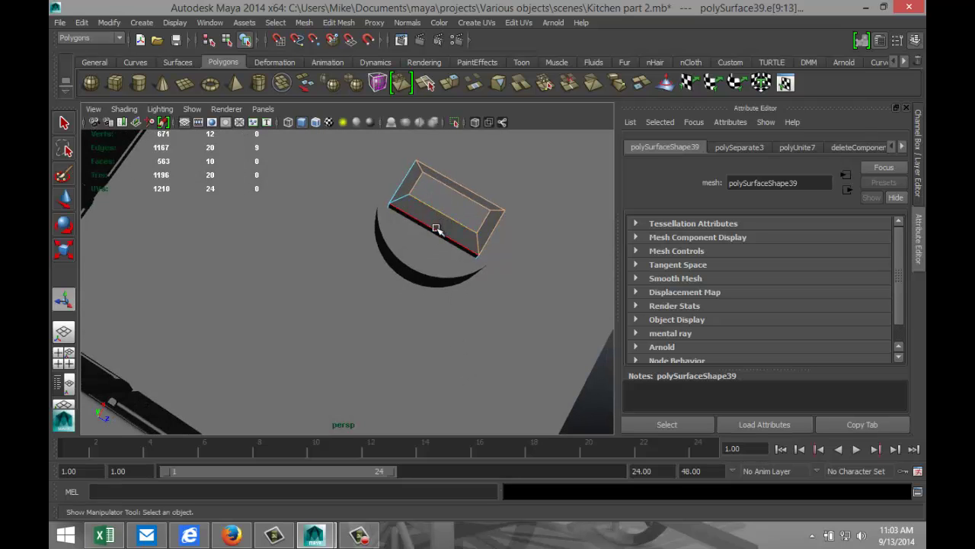
pyautogui.keyDown('shift'); pyautogui.click(395, 202); pyautogui.keyUp('shift')
pyautogui.keyDown('shift'); pyautogui.click(400, 188); pyautogui.keyUp('shift')
pyautogui.keyDown('alt'); pyautogui.moveTo(440, 301); pyautogui.dragTo(228, 225); pyautogui.keyUp('alt')
pyautogui.click(338, 22)
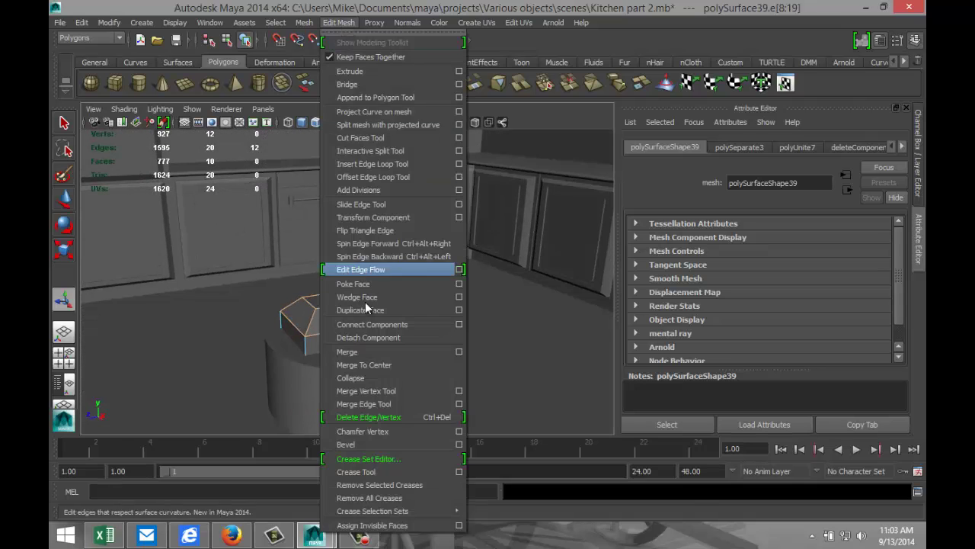
pyautogui.click(373, 445)
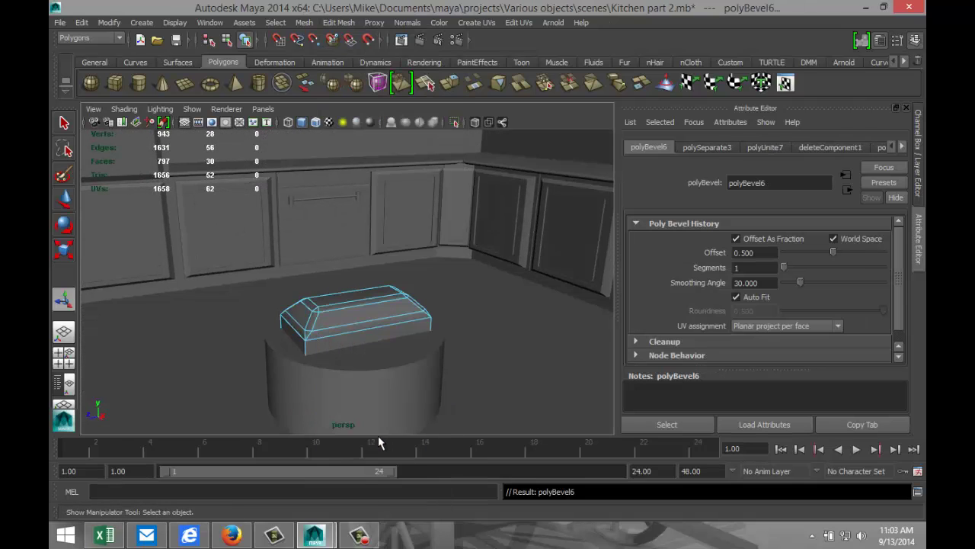
pyautogui.click(515, 354)
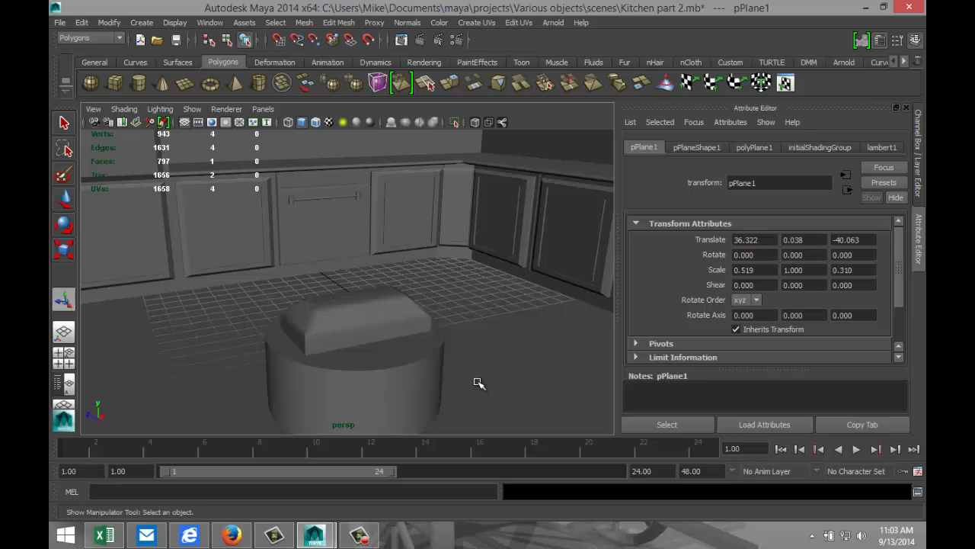
# - Flatten the cylinder to a vertical scale of 0.404 and raise it 1.808 cm to sit beneath the box
pyautogui.keyDown('alt'); pyautogui.moveTo(478, 382); pyautogui.dragTo(450, 364); pyautogui.keyUp('alt')
pyautogui.click(379, 349)
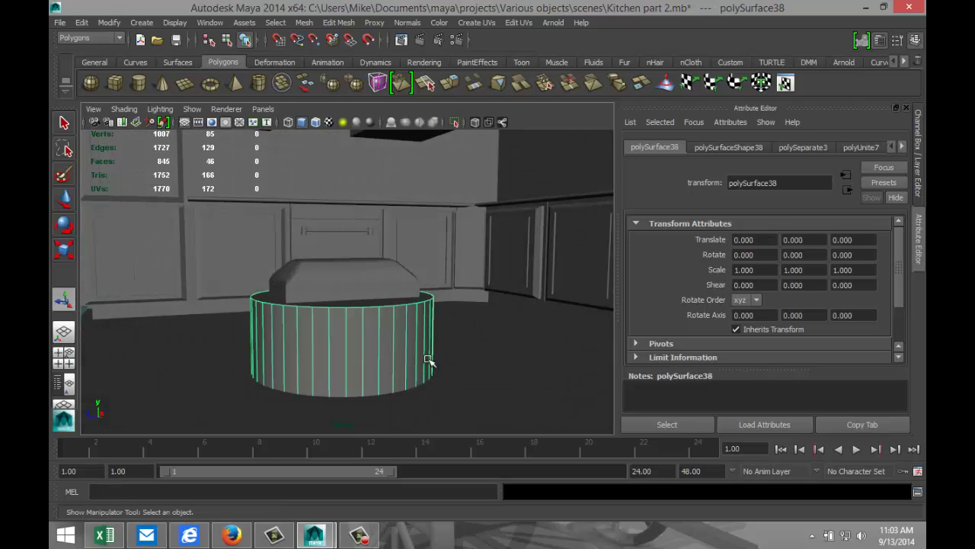
pyautogui.press('r')
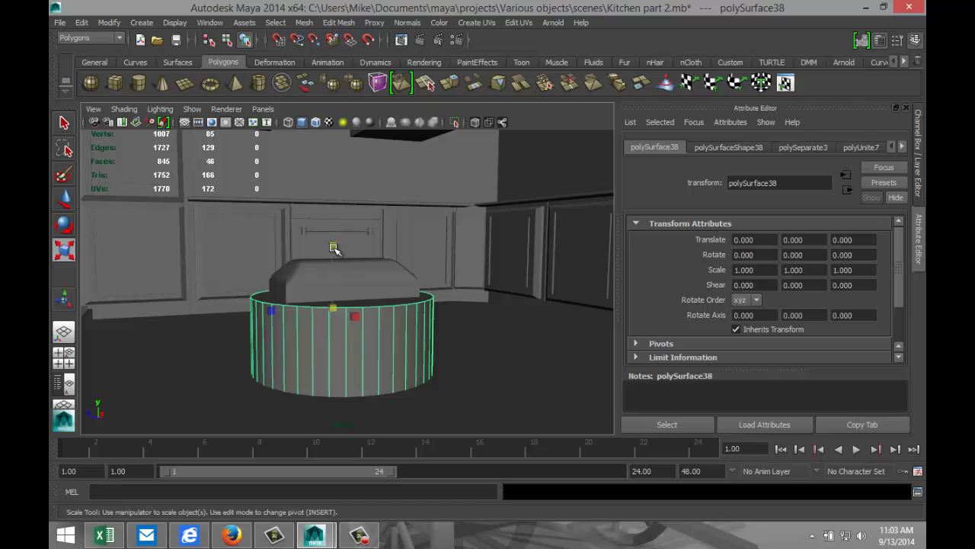
pyautogui.moveTo(333, 247)
pyautogui.mouseDown()
pyautogui.moveTo(333, 283)
pyautogui.moveTo(333, 237)
pyautogui.mouseUp()
pyautogui.press('w')
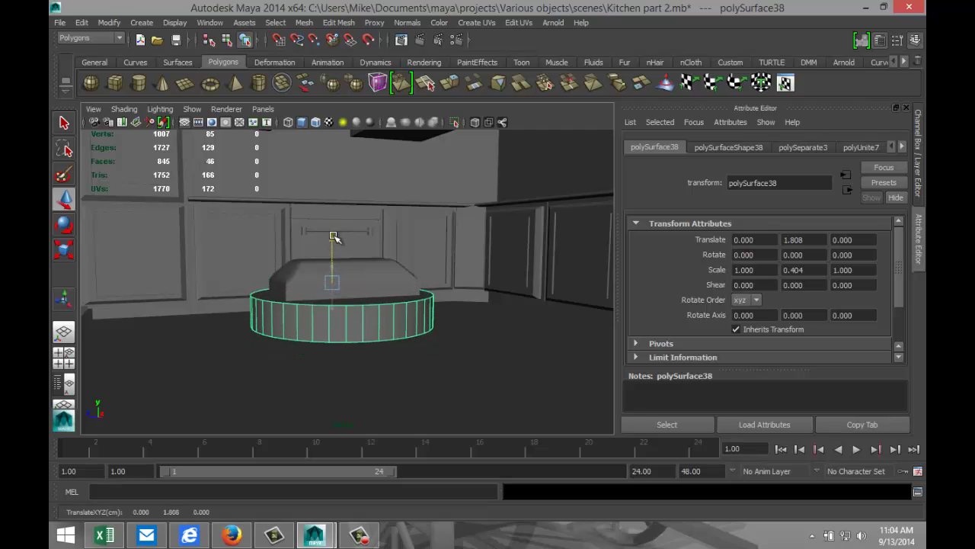
# - Combine the flattened cylinder and the bevelled box on top of it into a single mesh
pyautogui.moveTo(404, 353)
pyautogui.keyDown('alt'); pyautogui.mouseDown()
pyautogui.moveTo(401, 338)
pyautogui.moveTo(404, 360)
pyautogui.mouseUp(); pyautogui.keyUp('alt')
pyautogui.click(405, 293)
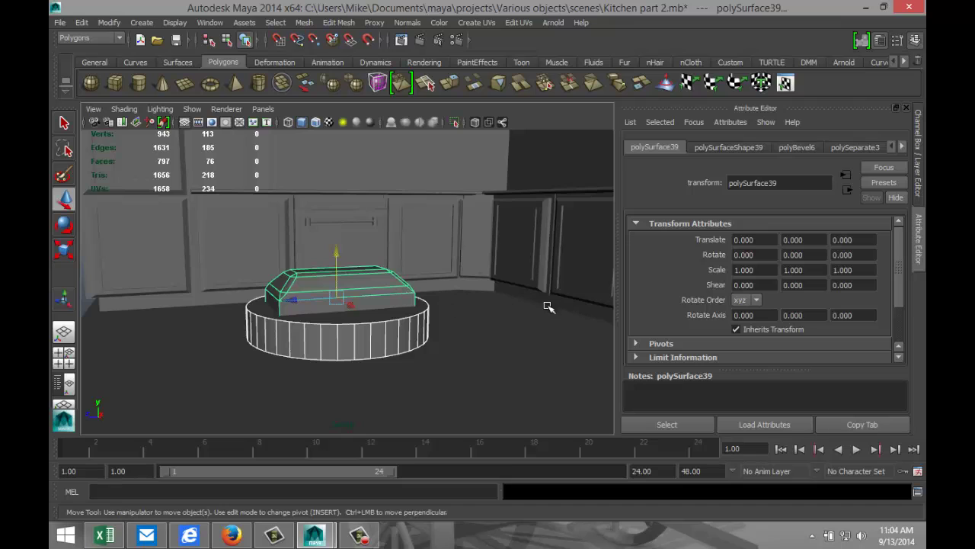
pyautogui.click(304, 22)
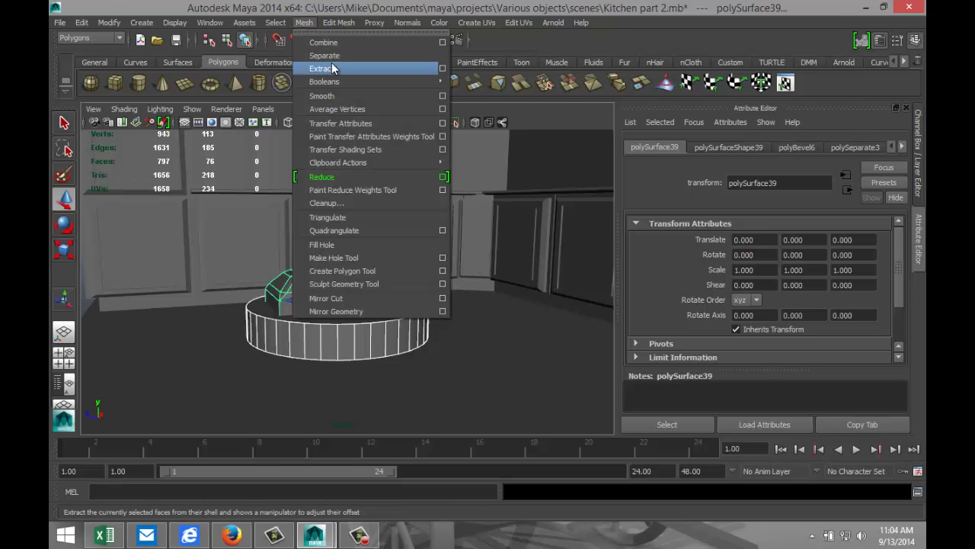
pyautogui.click(340, 42)
pyautogui.scroll(-4, 411, 218)
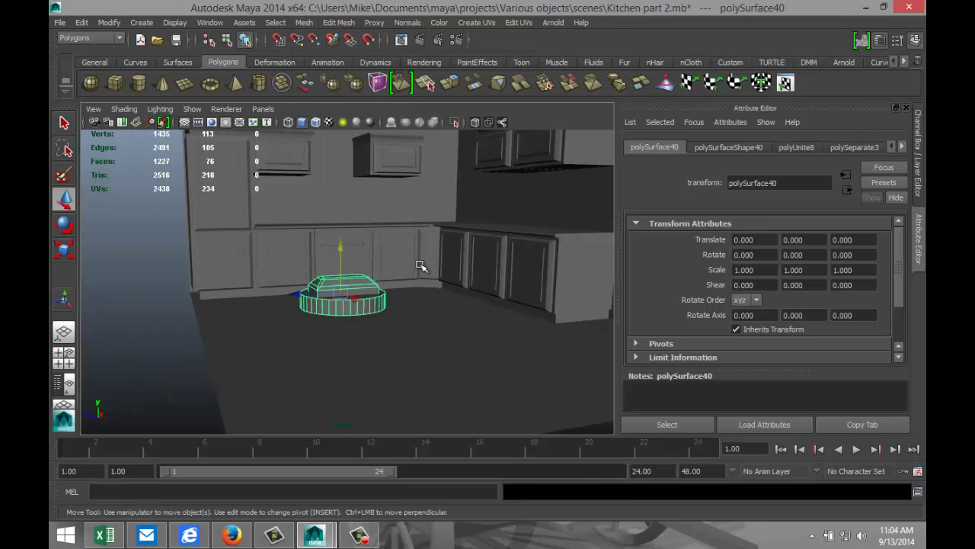
# - Rotate the combined knob to -94.976 degrees about Z so it stands upright, and center its pivot
pyautogui.press('e')
pyautogui.moveTo(355, 245); pyautogui.dragTo(360, 340)
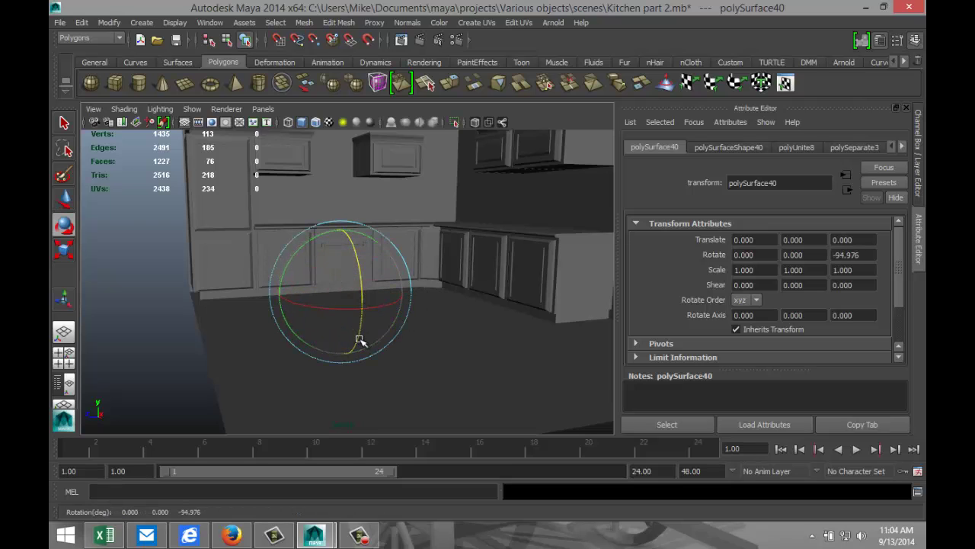
pyautogui.click(109, 22)
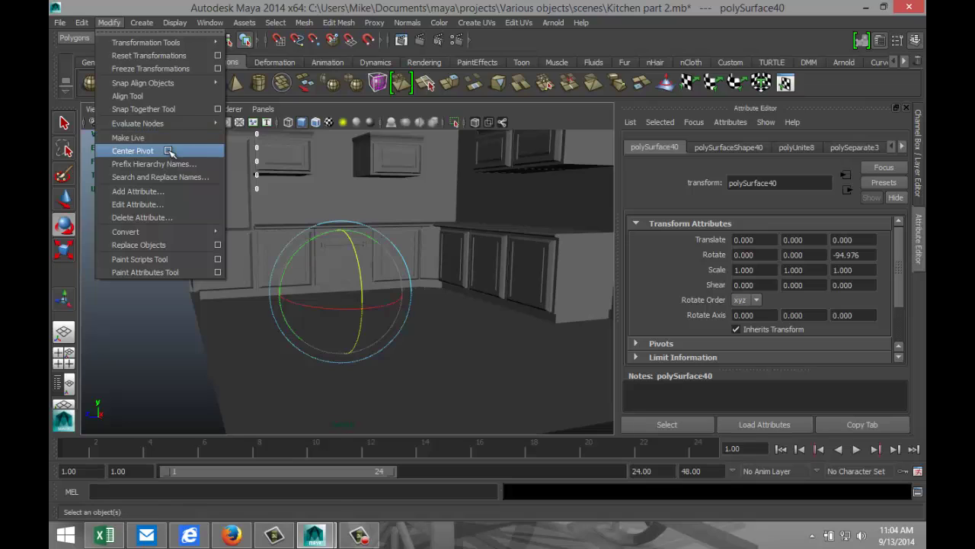
pyautogui.click(170, 151)
# - Raise the knob to a Y translation of 20.680 and shift it to Z -6.356, in front of the oven
pyautogui.scroll(-3, 353, 282)
pyautogui.press('w')
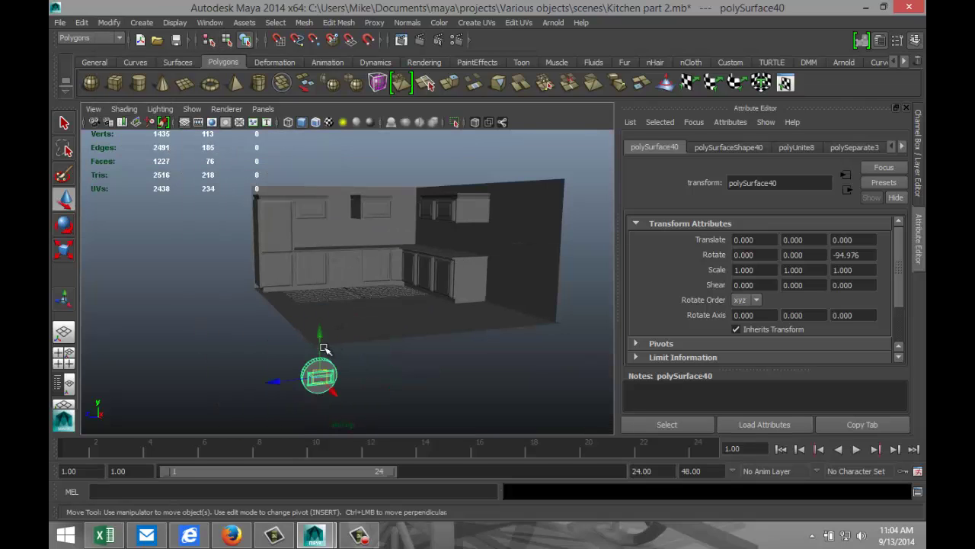
pyautogui.moveTo(320, 326); pyautogui.dragTo(325, 229)
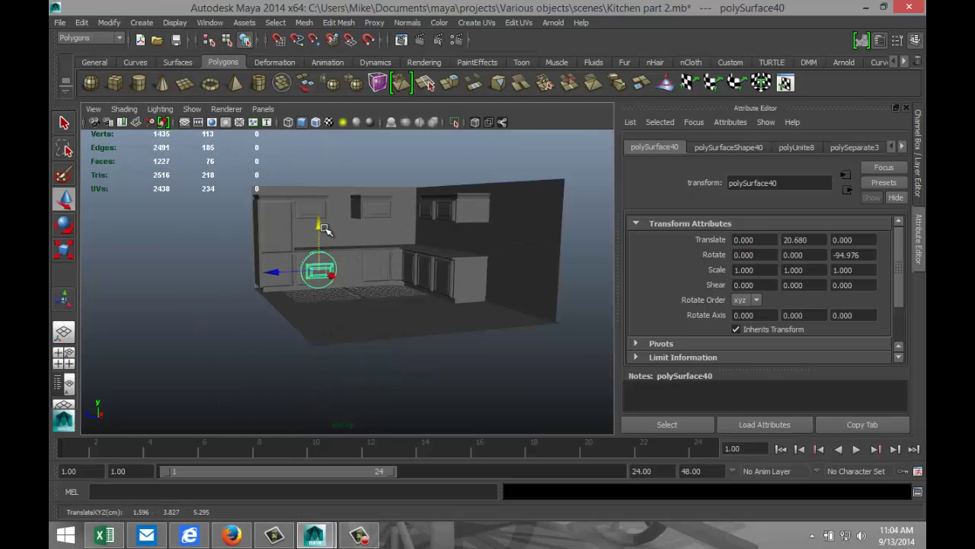
pyautogui.press('f')
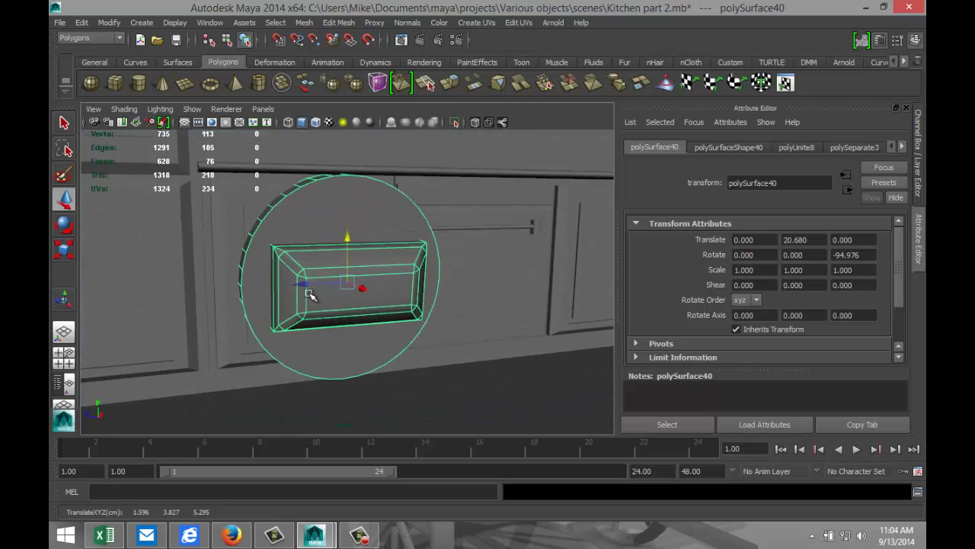
pyautogui.moveTo(310, 296); pyautogui.dragTo(473, 282)
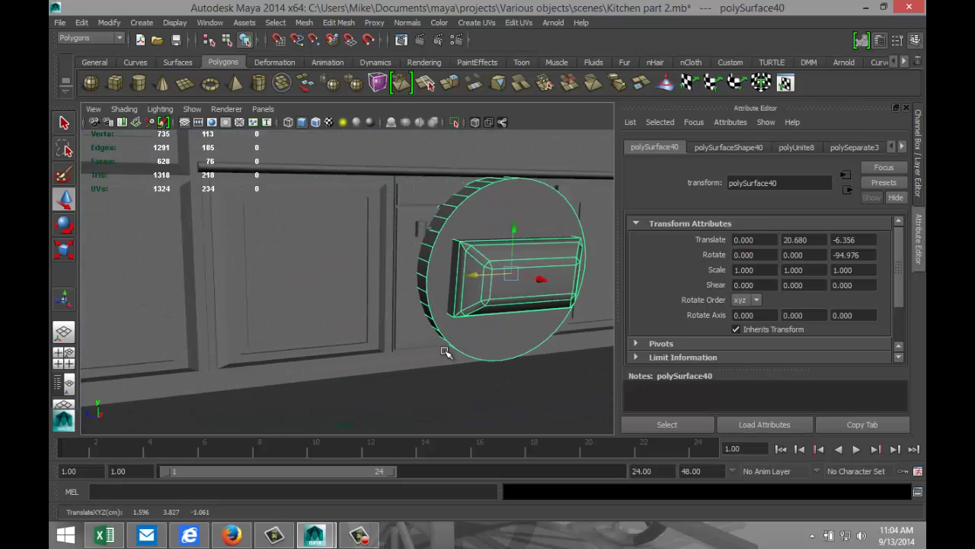
pyautogui.keyDown('alt'); pyautogui.moveTo(372, 368); pyautogui.dragTo(333, 338); pyautogui.keyUp('alt')
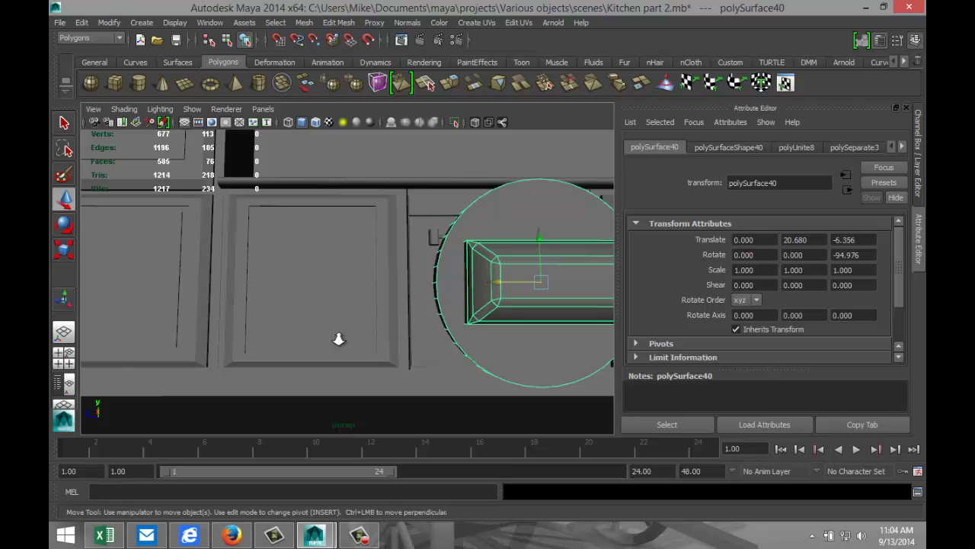
# - Scale the knob down uniformly to 0.068
pyautogui.press('r')
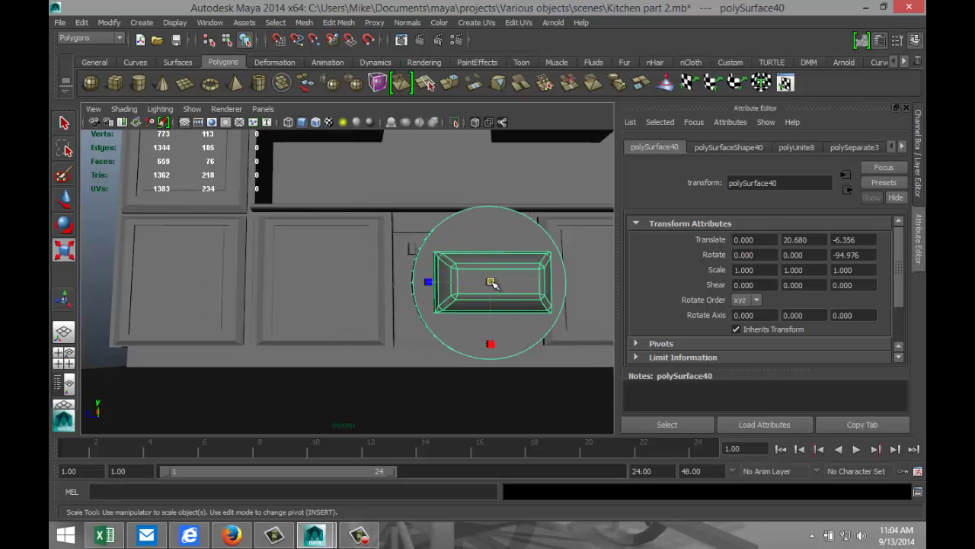
pyautogui.moveTo(491, 282); pyautogui.dragTo(388, 279)
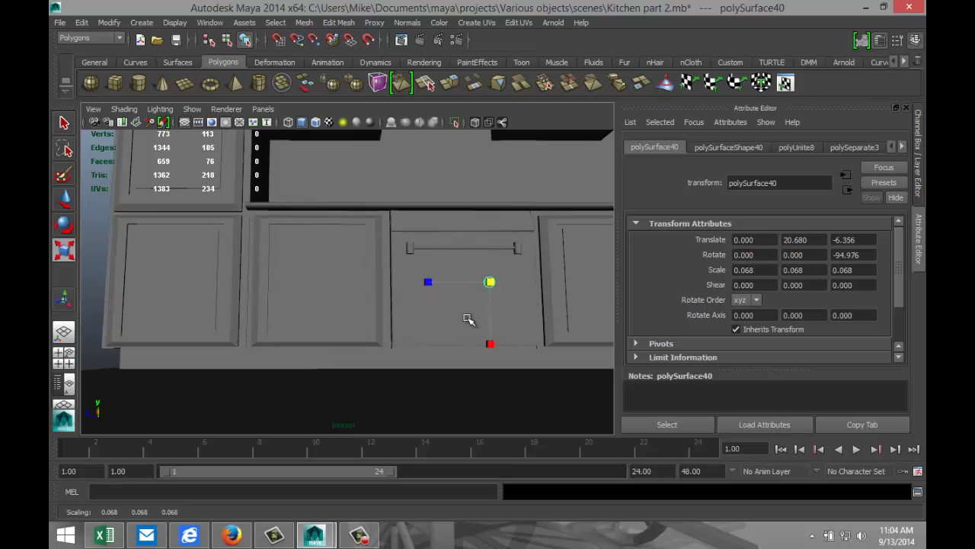
pyautogui.press('f')
pyautogui.scroll(-5, 471, 325)
pyautogui.scroll(-3, 471, 327)
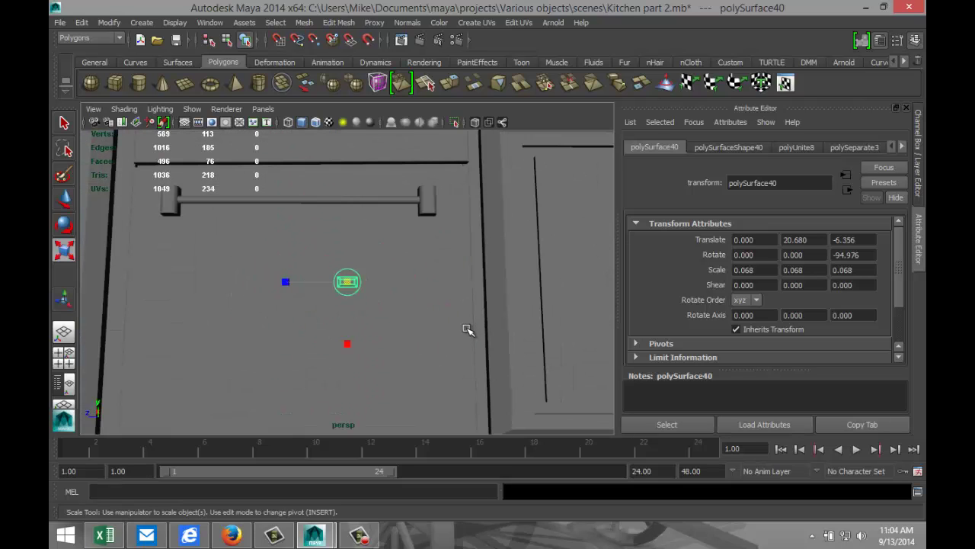
# - Place the knob against the narrow panel above the bar handle, at X -0.728 and Y 23.538
pyautogui.press('w')
pyautogui.moveTo(346, 239); pyautogui.dragTo(342, 92)
pyautogui.moveTo(325, 275)
pyautogui.keyDown('alt'); pyautogui.mouseDown()
pyautogui.moveTo(322, 302)
pyautogui.moveTo(322, 282)
pyautogui.mouseUp(); pyautogui.keyUp('alt')
pyautogui.keyDown('alt'); pyautogui.moveTo(322, 283); pyautogui.dragTo(355, 368, button='middle'); pyautogui.keyUp('alt')
pyautogui.keyDown('alt'); pyautogui.moveTo(335, 343); pyautogui.dragTo(461, 356); pyautogui.keyUp('alt')
pyautogui.moveTo(403, 222); pyautogui.dragTo(365, 166)
pyautogui.keyDown('alt'); pyautogui.moveTo(415, 284); pyautogui.dragTo(344, 283); pyautogui.keyUp('alt')
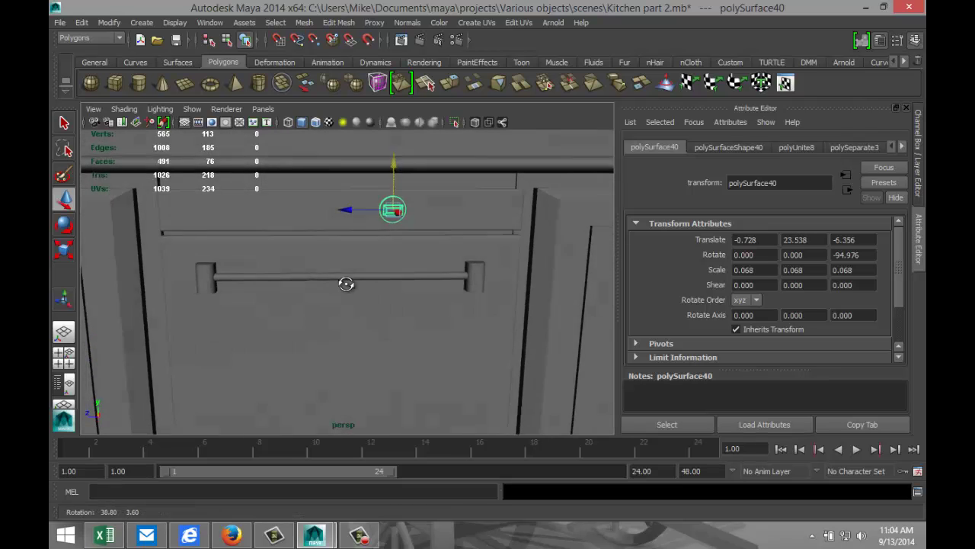
# - In a shaded side view, slide the knob along the panel to a Z translation of -3.013
pyautogui.click(63, 359)
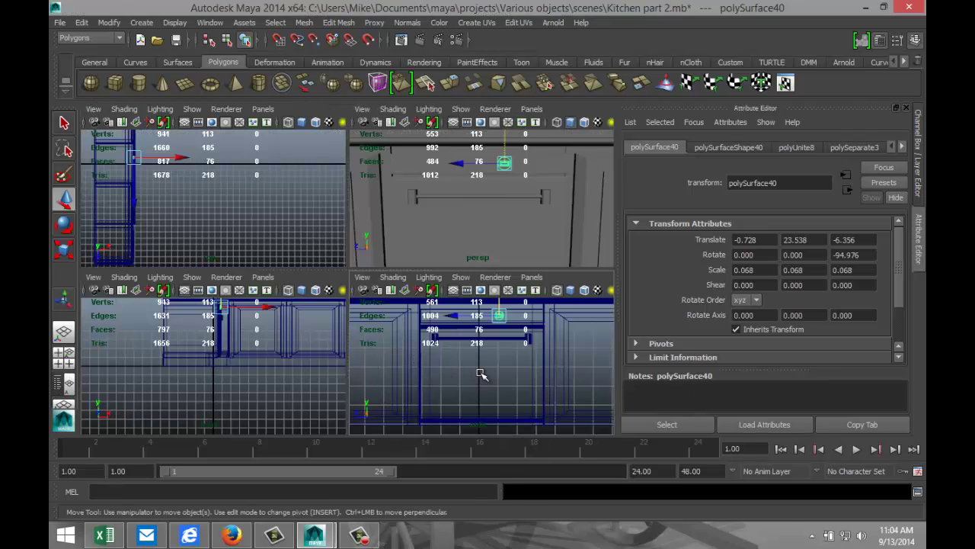
pyautogui.press('space')
pyautogui.press('5')
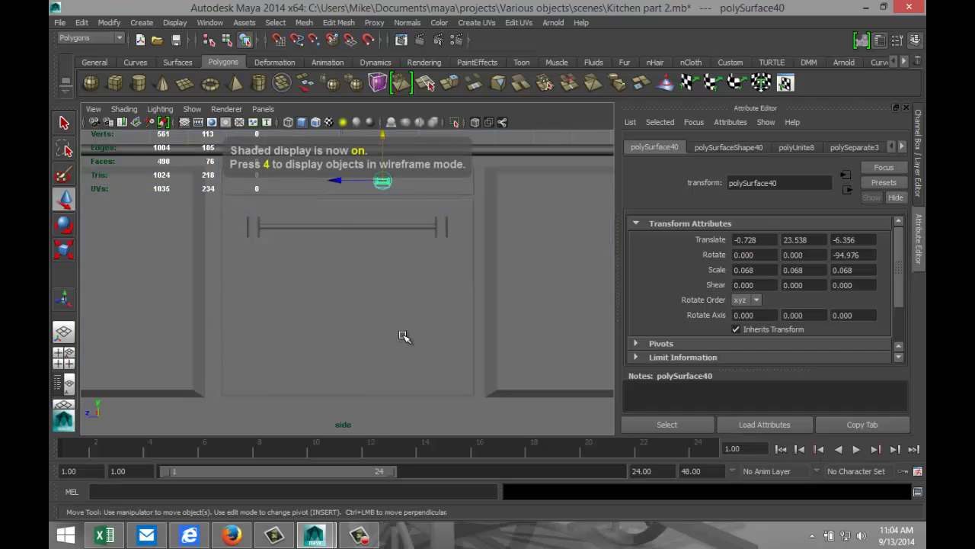
pyautogui.moveTo(405, 338)
pyautogui.keyDown('alt'); pyautogui.mouseDown(button='right')
pyautogui.moveTo(390, 323)
pyautogui.moveTo(385, 351)
pyautogui.moveTo(396, 344)
pyautogui.moveTo(388, 341)
pyautogui.mouseUp(button='right'); pyautogui.keyUp('alt')
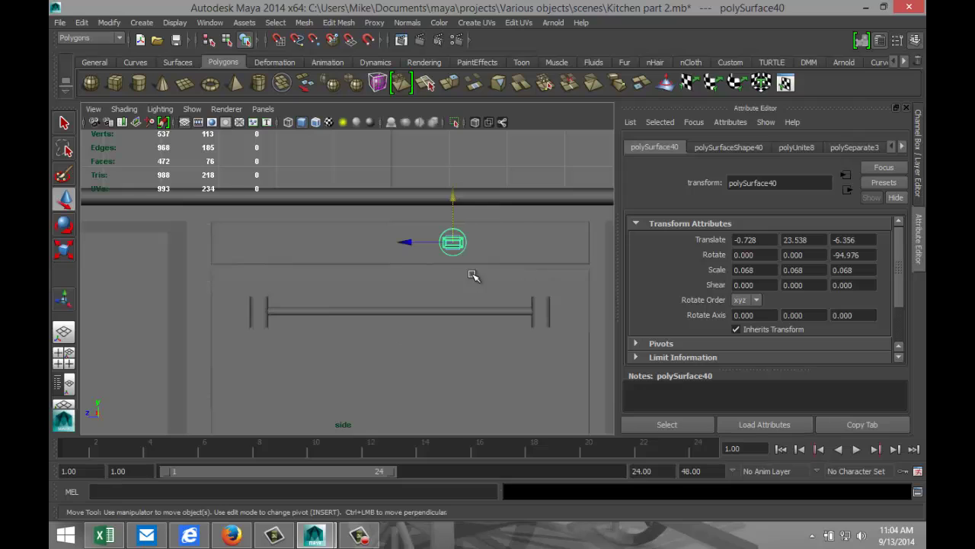
pyautogui.moveTo(414, 241); pyautogui.dragTo(225, 250)
# - Duplicate the knob three times in a row along the panel, spaced about 0.75 cm apart
pyautogui.hotkey('ctrl', 'd')
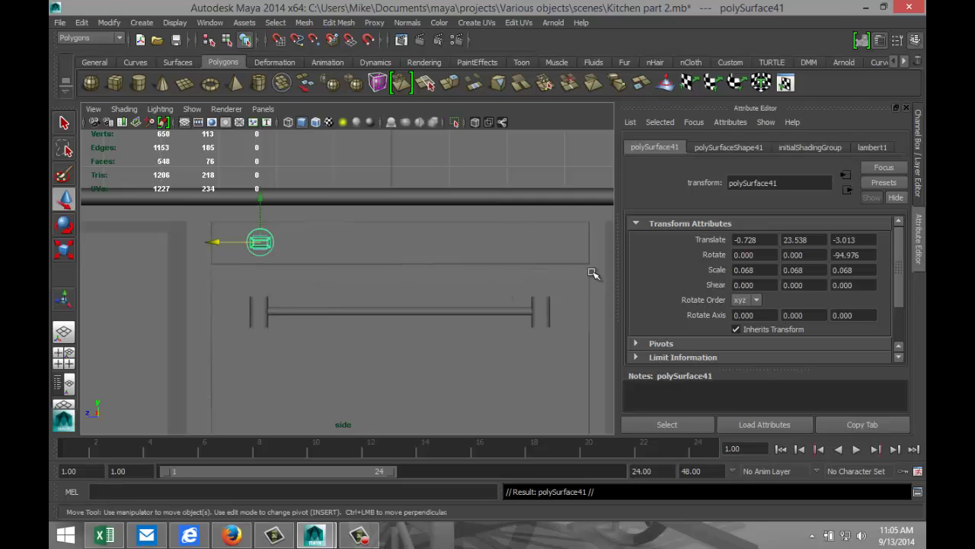
pyautogui.moveTo(216, 242); pyautogui.dragTo(261, 247)
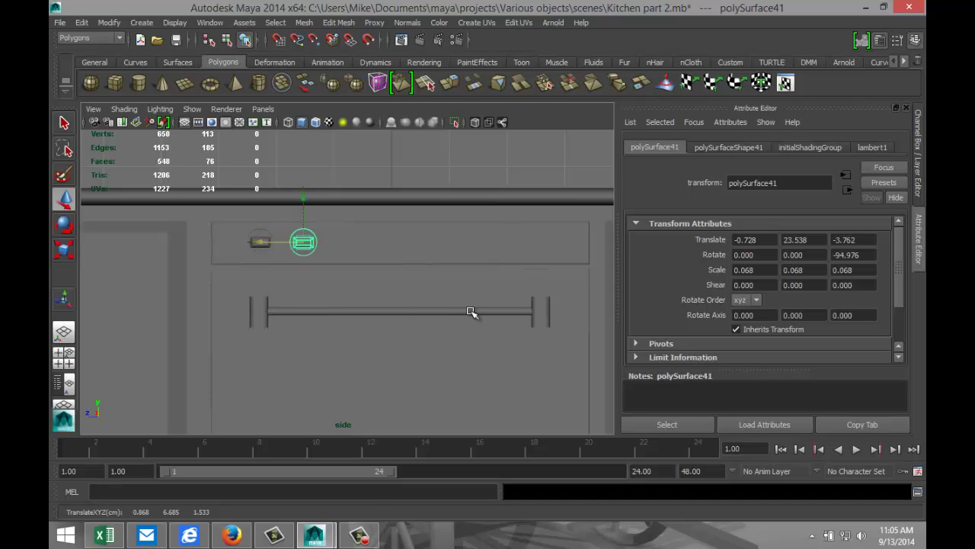
pyautogui.hotkey('shift', 'd')
pyautogui.hotkey('shift', 'd')
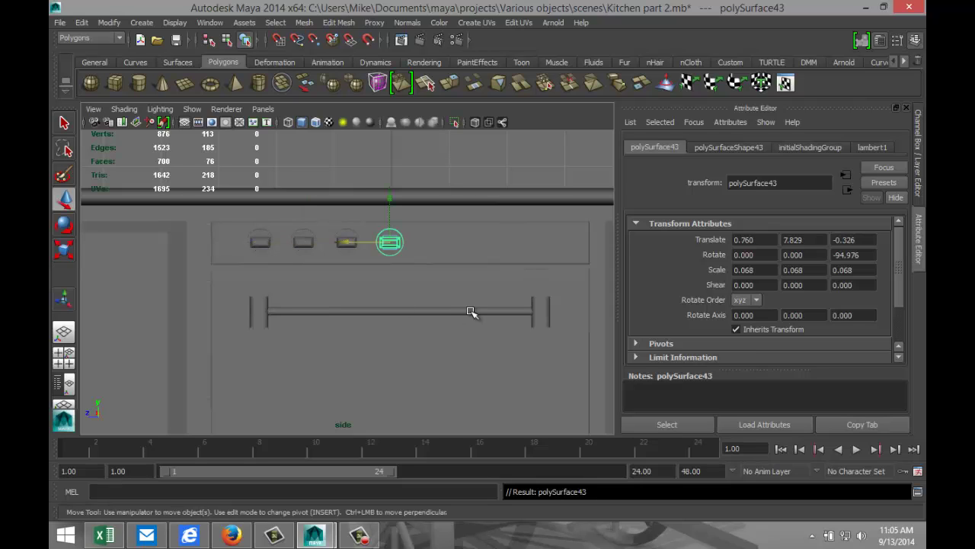
# - Turn the third knob to -22.210 degrees and the first knob to -87.320 degrees about Y
pyautogui.click(345, 299)
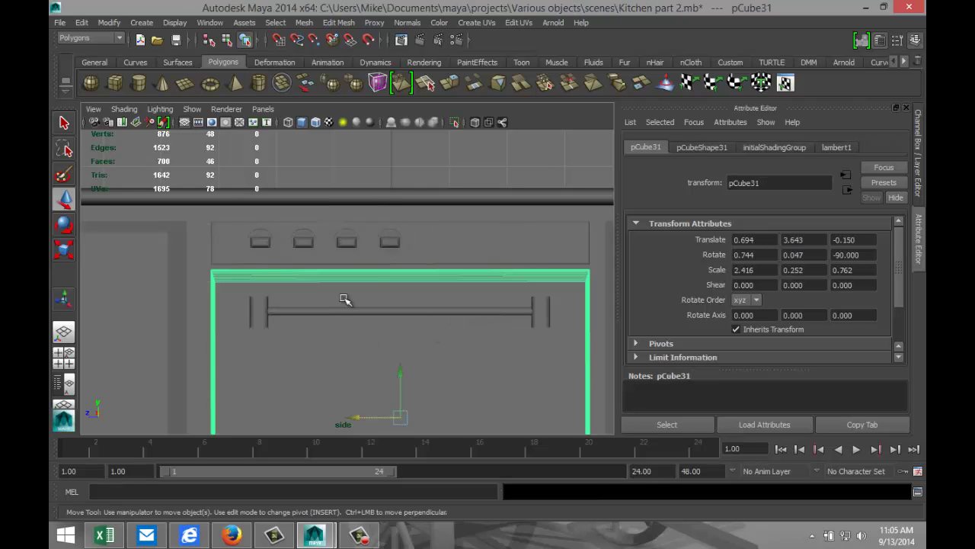
pyautogui.click(347, 242)
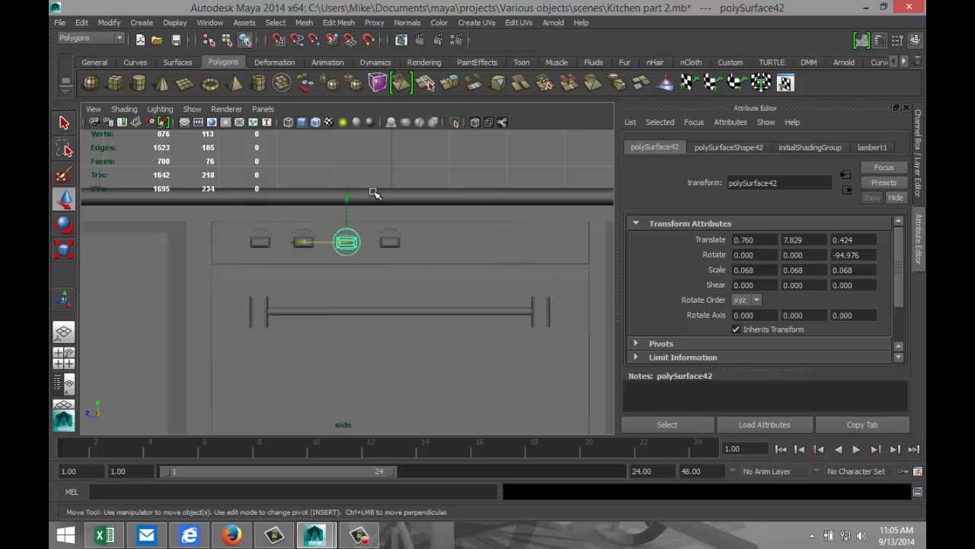
pyautogui.press('e')
pyautogui.moveTo(403, 223); pyautogui.dragTo(405, 246)
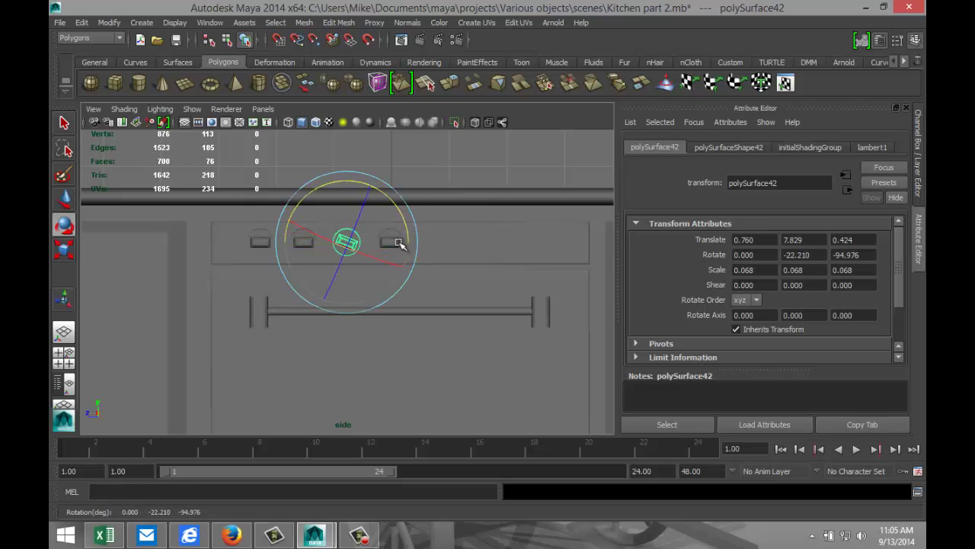
pyautogui.click(260, 243)
pyautogui.moveTo(297, 196); pyautogui.dragTo(277, 261)
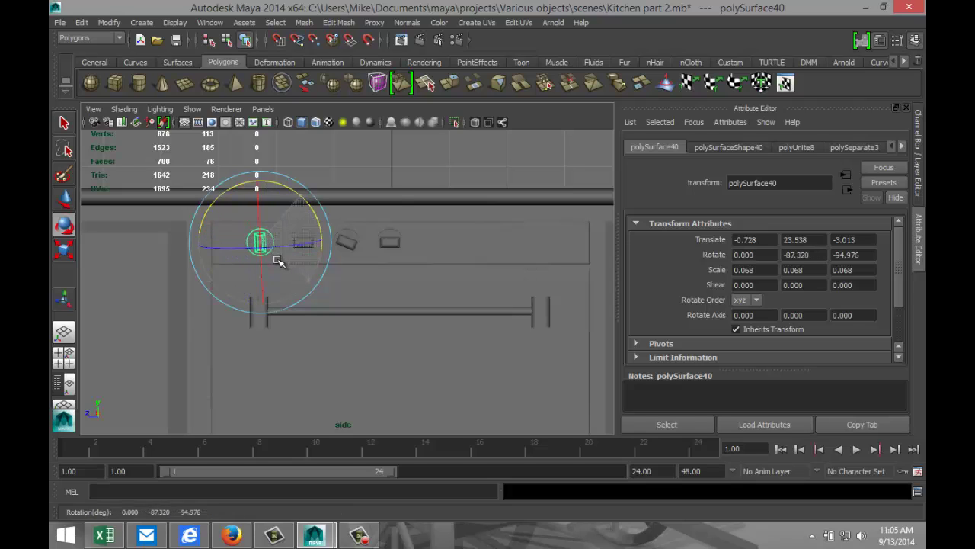
pyautogui.click(442, 362)
# - In the perspective view, create a polygon box about 2 cm high on the floor in front of the oven
pyautogui.click(64, 357)
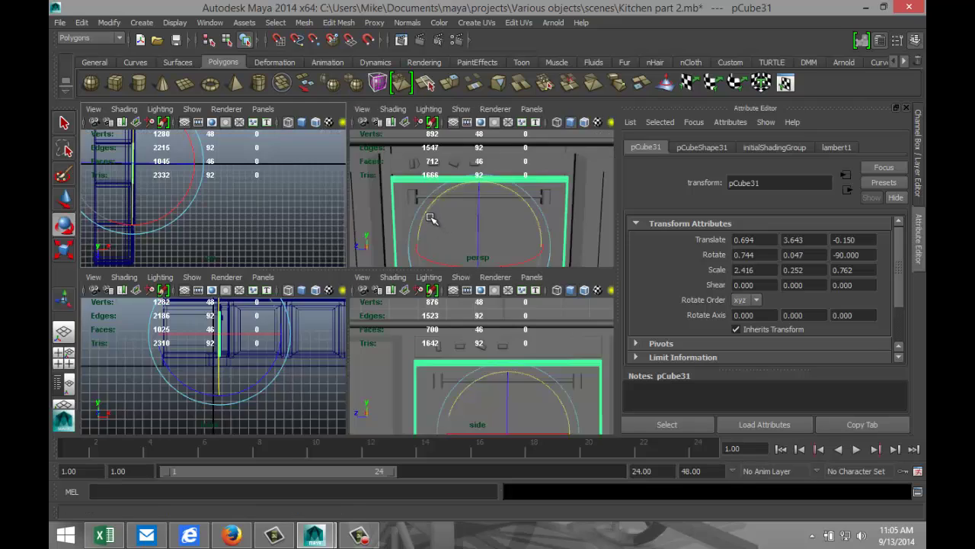
pyautogui.press('space')
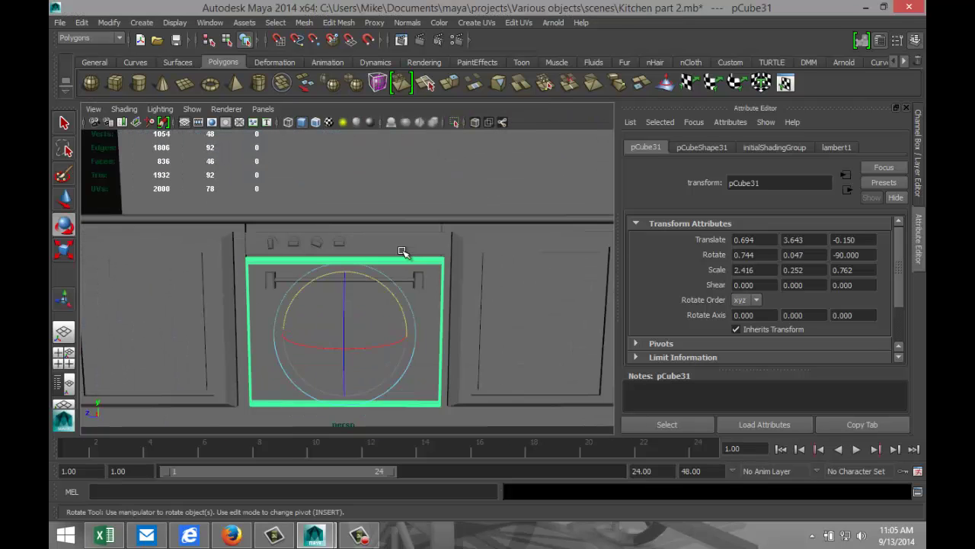
pyautogui.keyDown('alt'); pyautogui.moveTo(322, 323); pyautogui.dragTo(397, 229); pyautogui.keyUp('alt')
pyautogui.scroll(-4, 425, 310)
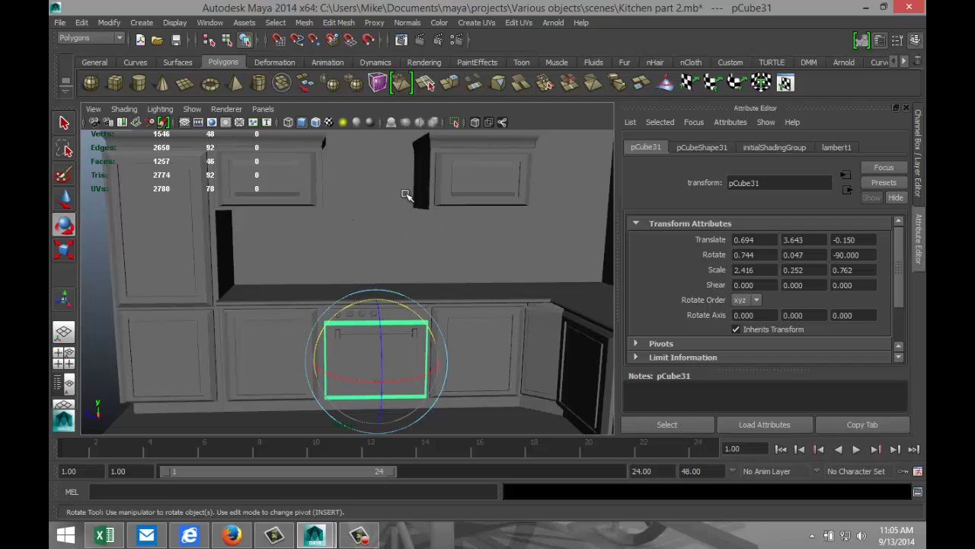
pyautogui.scroll(-3, 305, 241)
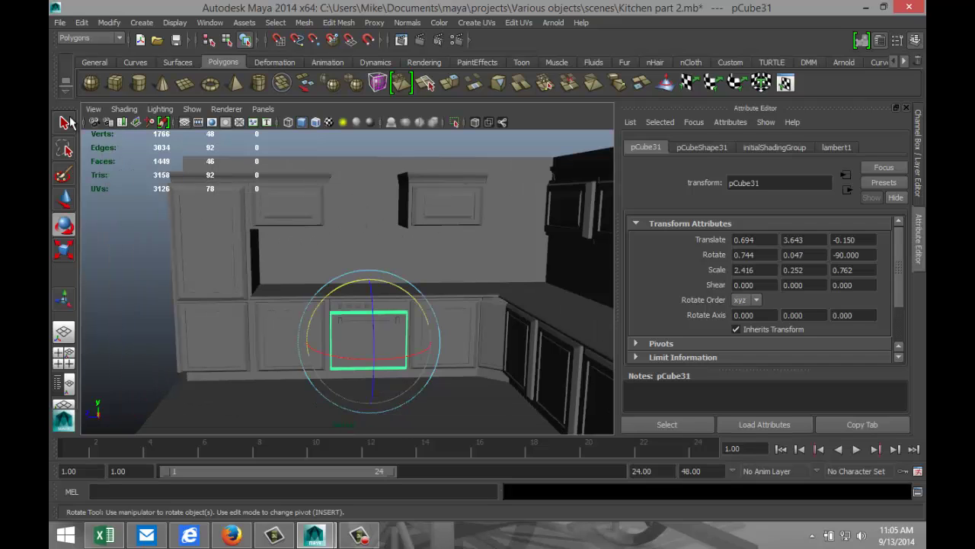
pyautogui.click(115, 86)
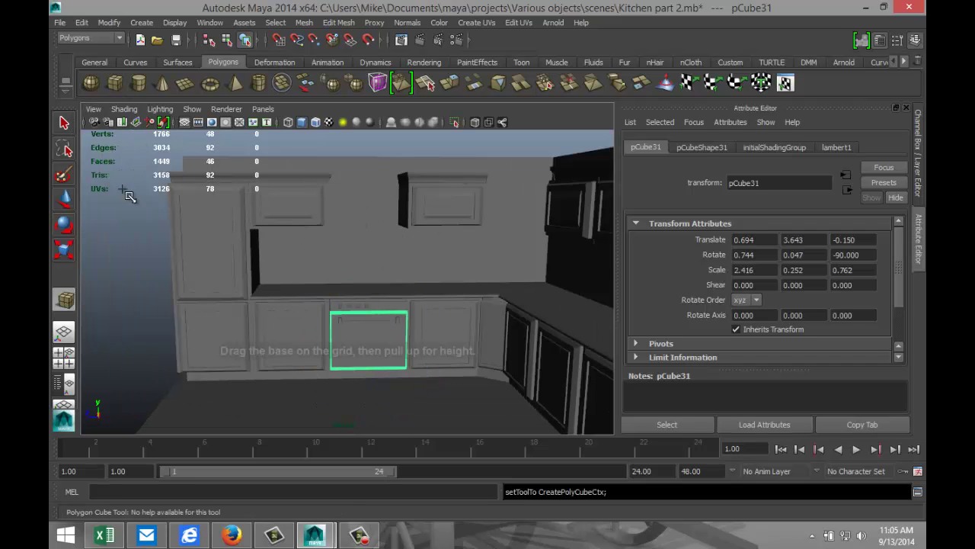
pyautogui.keyDown('alt'); pyautogui.moveTo(193, 315); pyautogui.dragTo(200, 262); pyautogui.keyUp('alt')
pyautogui.moveTo(257, 292); pyautogui.dragTo(365, 340)
pyautogui.moveTo(362, 305)
pyautogui.mouseDown()
pyautogui.moveTo(361, 288)
pyautogui.moveTo(357, 297)
pyautogui.mouseUp()
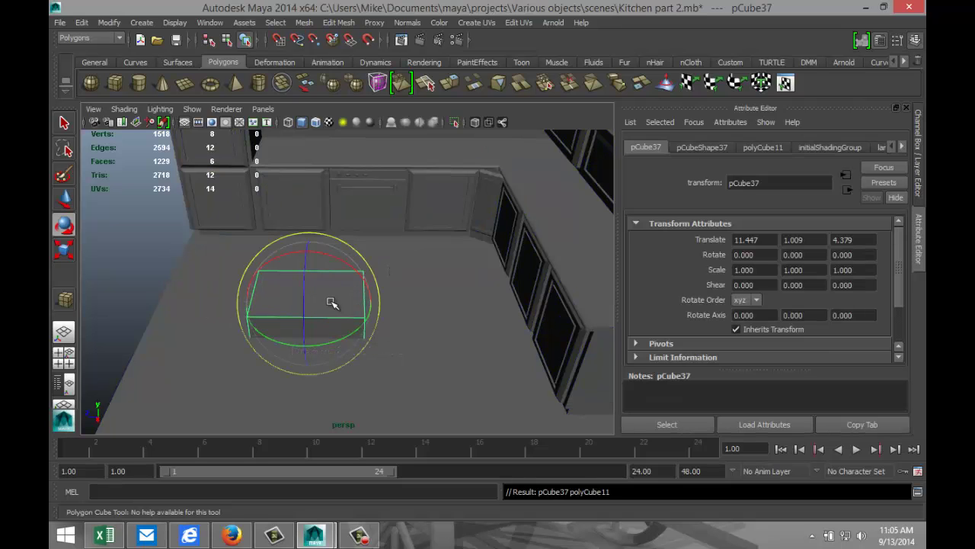
# - Extrude the new box's top face and scale it inward to form a narrow border
pyautogui.moveTo(335, 297); pyautogui.dragTo(338, 279, button='right')
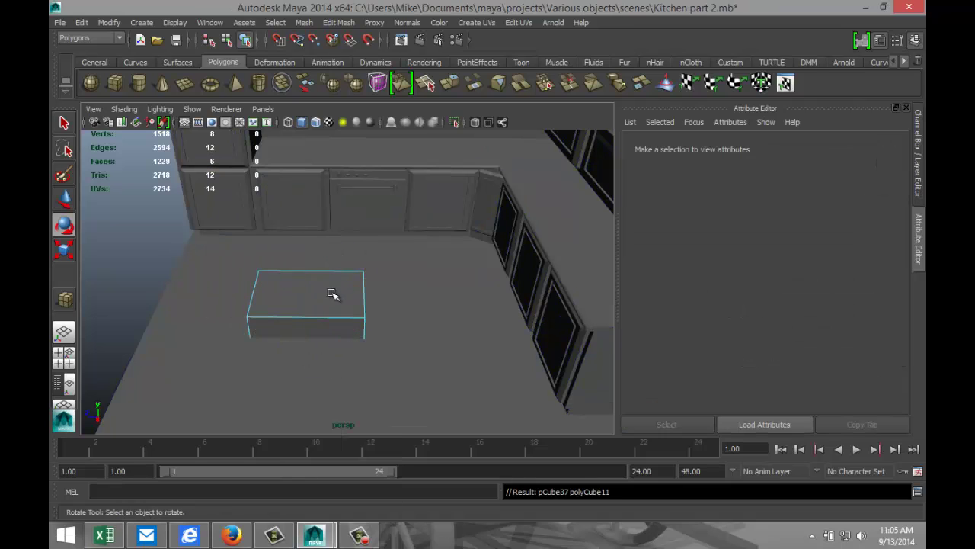
pyautogui.click(318, 300)
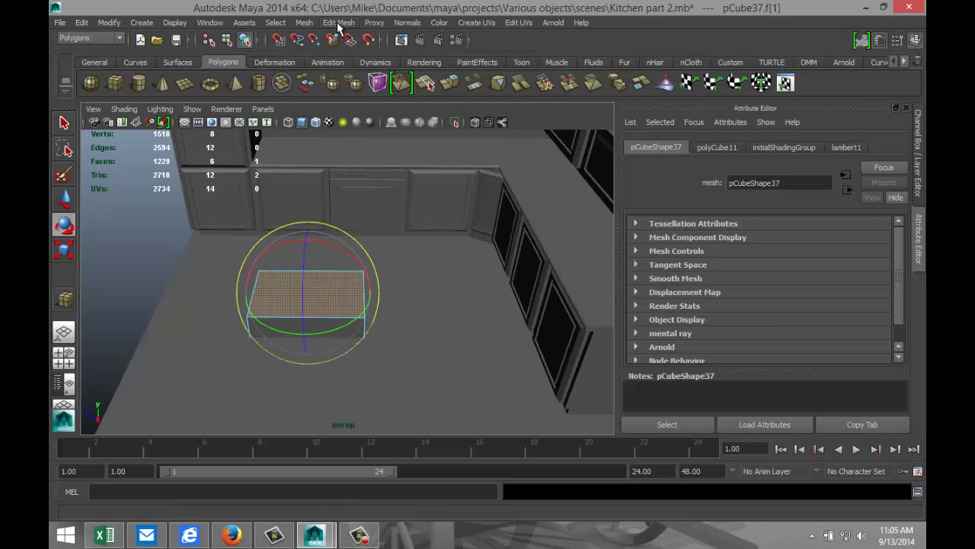
pyautogui.click(338, 23)
pyautogui.click(368, 70)
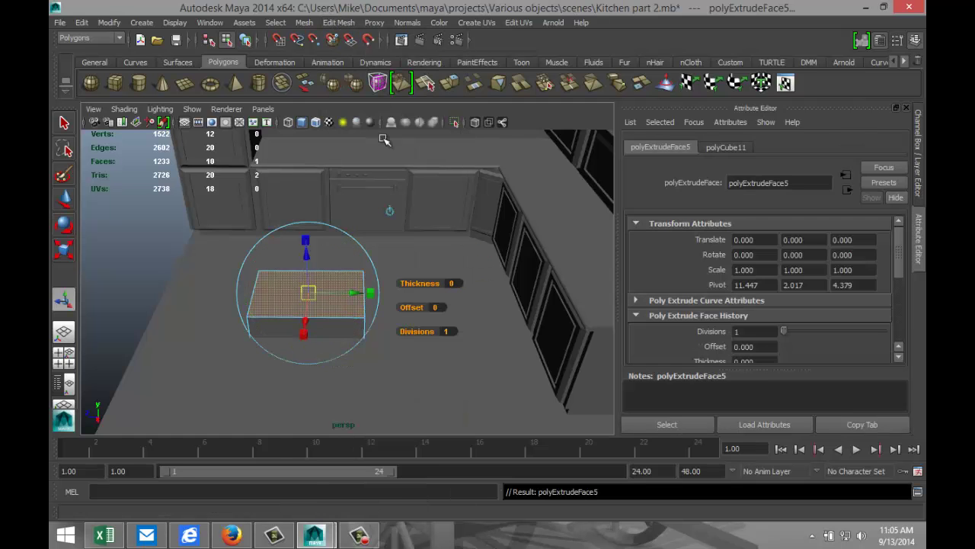
pyautogui.press('r')
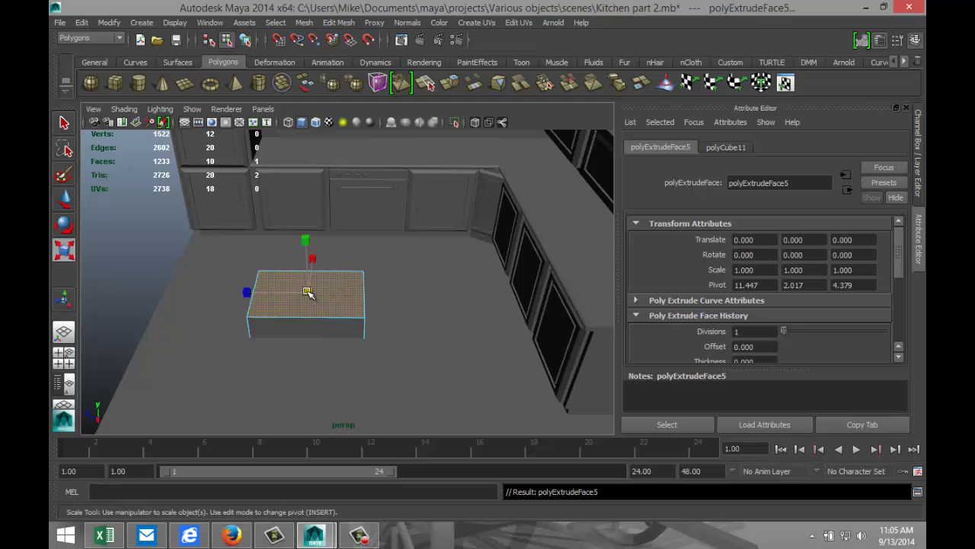
pyautogui.moveTo(307, 292); pyautogui.dragTo(294, 294)
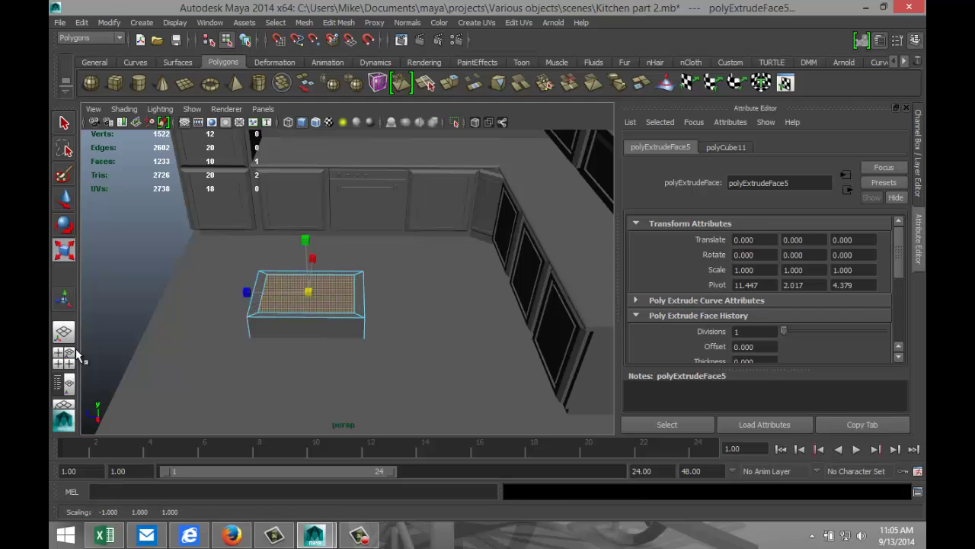
# - In the top view, scale the inset top face along Z to about 1.095 to even out the border
pyautogui.click(65, 357)
pyautogui.press('space')
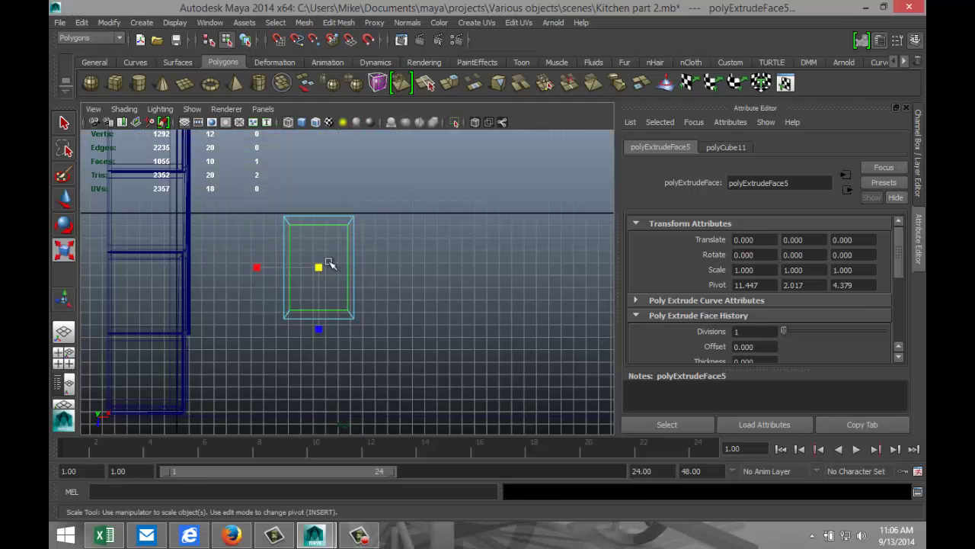
pyautogui.scroll(4, 395, 286)
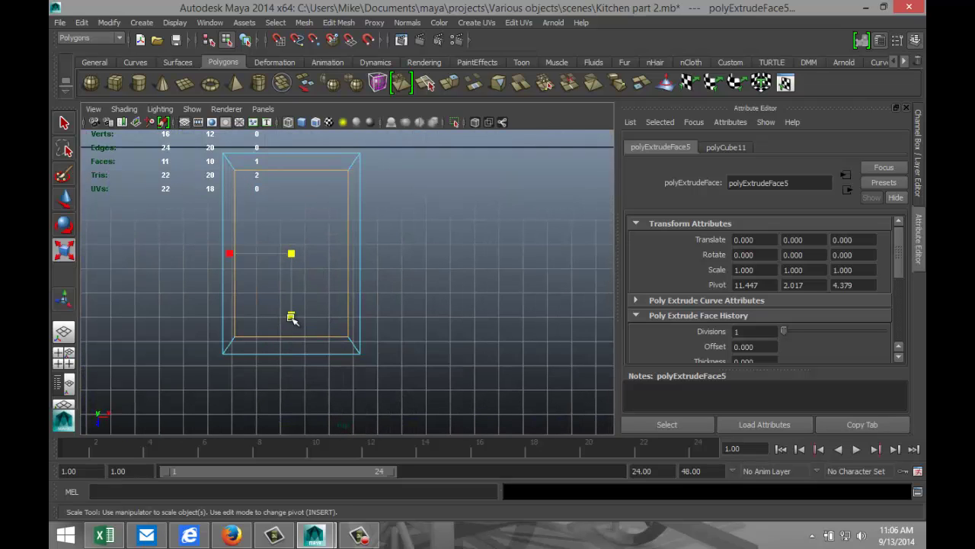
pyautogui.moveTo(290, 315); pyautogui.dragTo(293, 320)
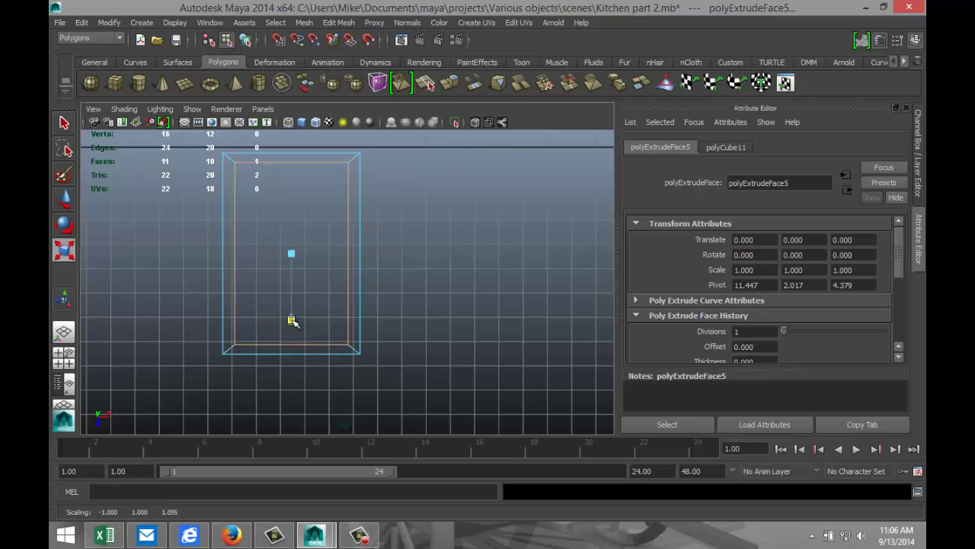
pyautogui.click(64, 356)
pyautogui.press('space')
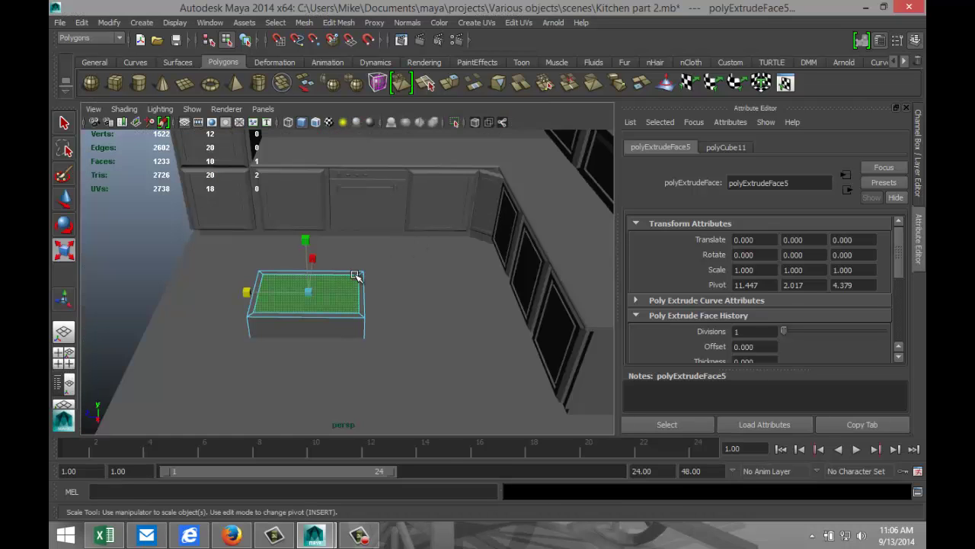
# - Extrude the inset top face and lower it to about Y 0.638 to hollow out the box
pyautogui.click(339, 22)
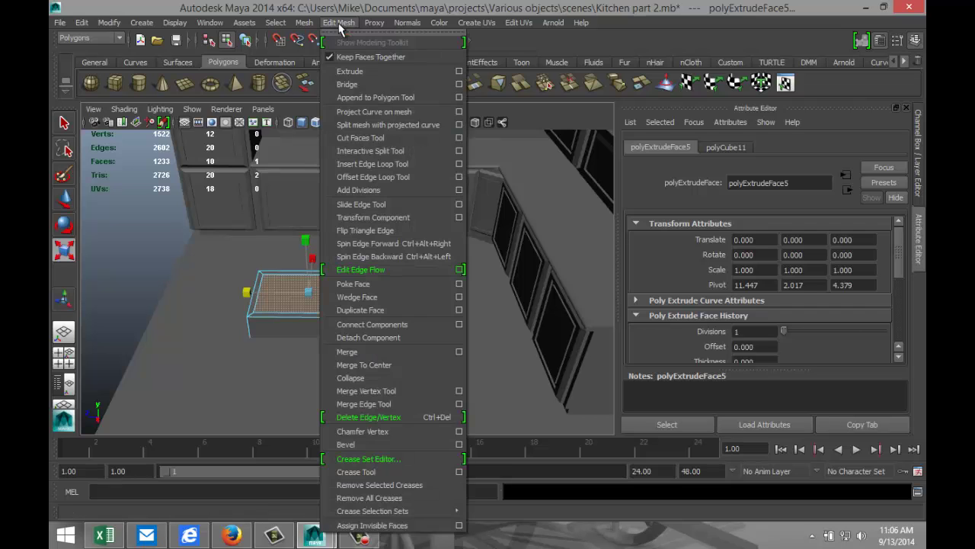
pyautogui.click(352, 73)
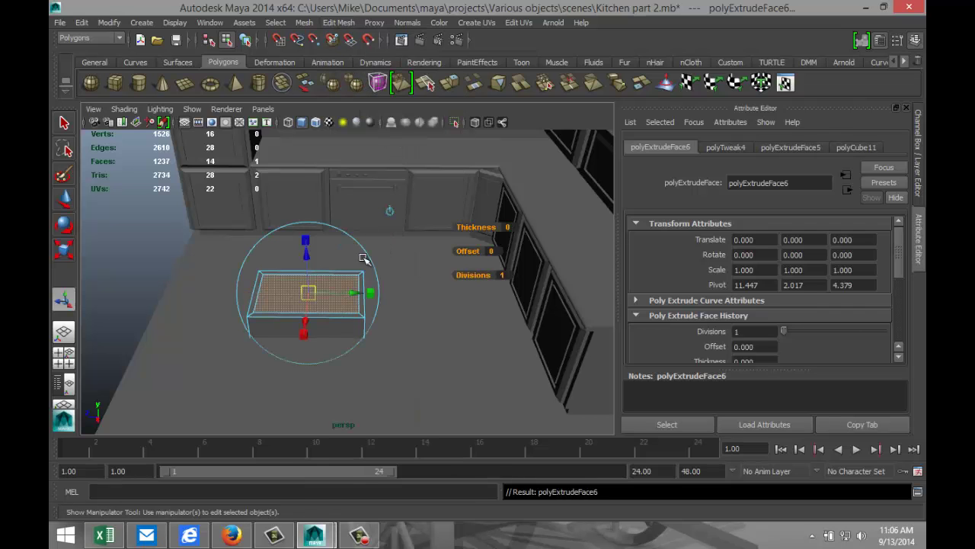
pyautogui.press('w')
pyautogui.moveTo(304, 253); pyautogui.dragTo(311, 270)
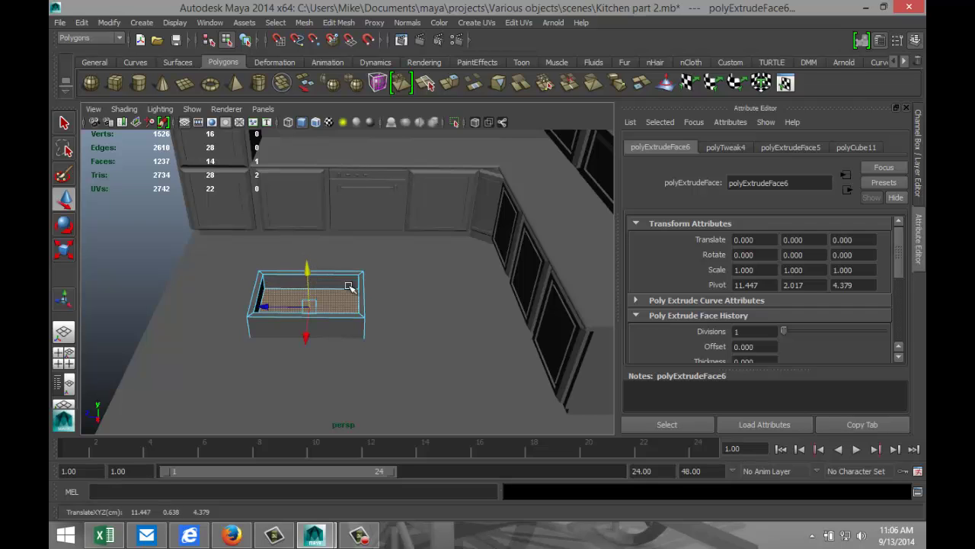
pyautogui.keyDown('alt'); pyautogui.moveTo(381, 286); pyautogui.dragTo(365, 307); pyautogui.keyUp('alt')
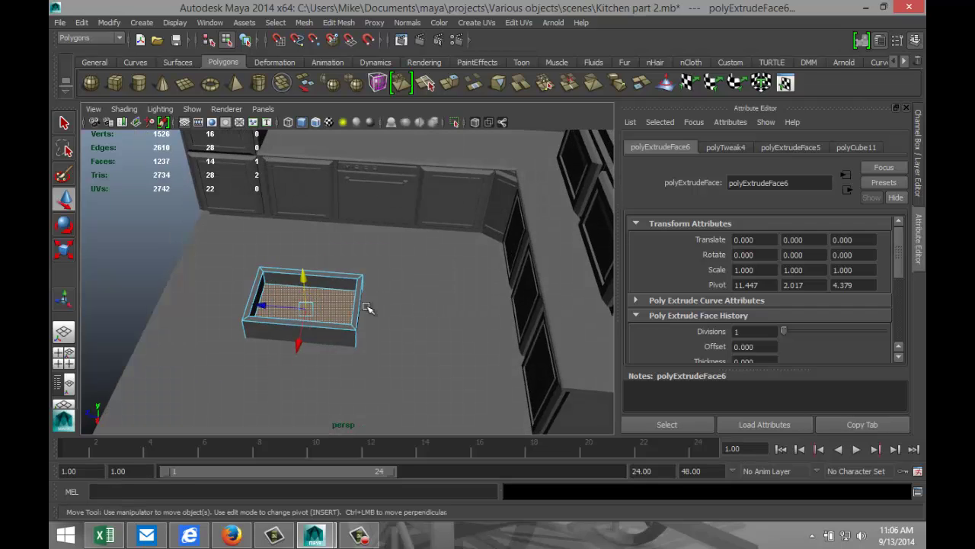
# - Return to object selection and flip the hollow box upside down with a Z rotation of -180 degrees
pyautogui.moveTo(345, 336); pyautogui.dragTo(406, 234, button='right')
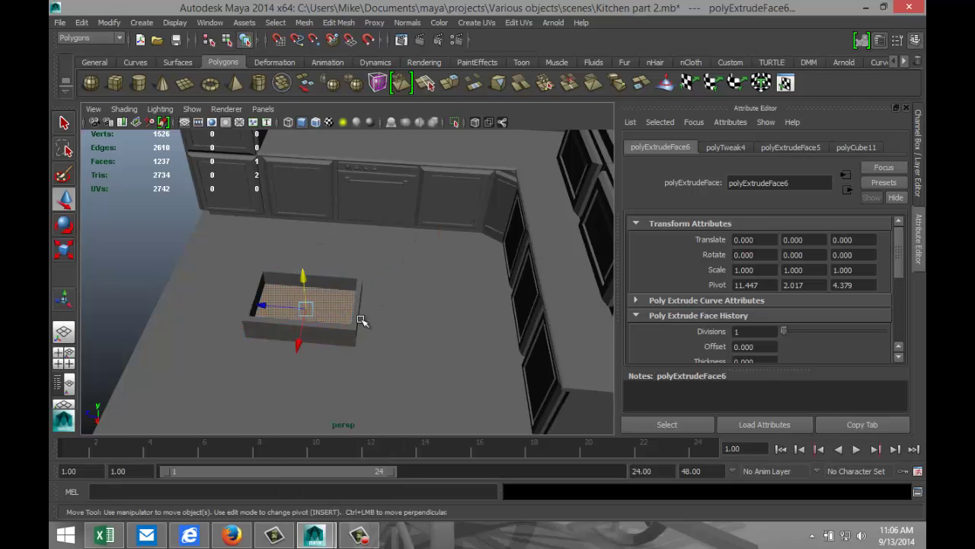
pyautogui.click(337, 330)
pyautogui.press('e')
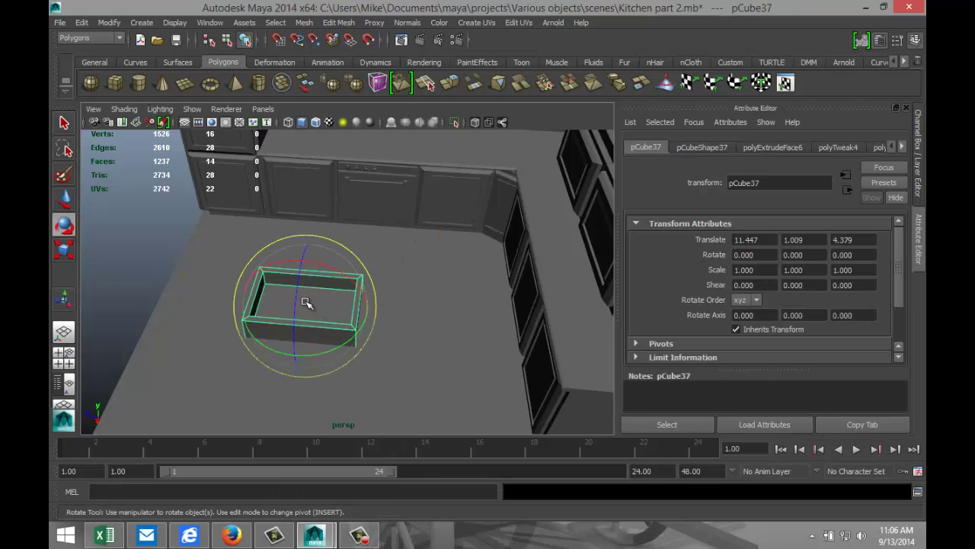
pyautogui.moveTo(304, 248); pyautogui.dragTo(303, 303)
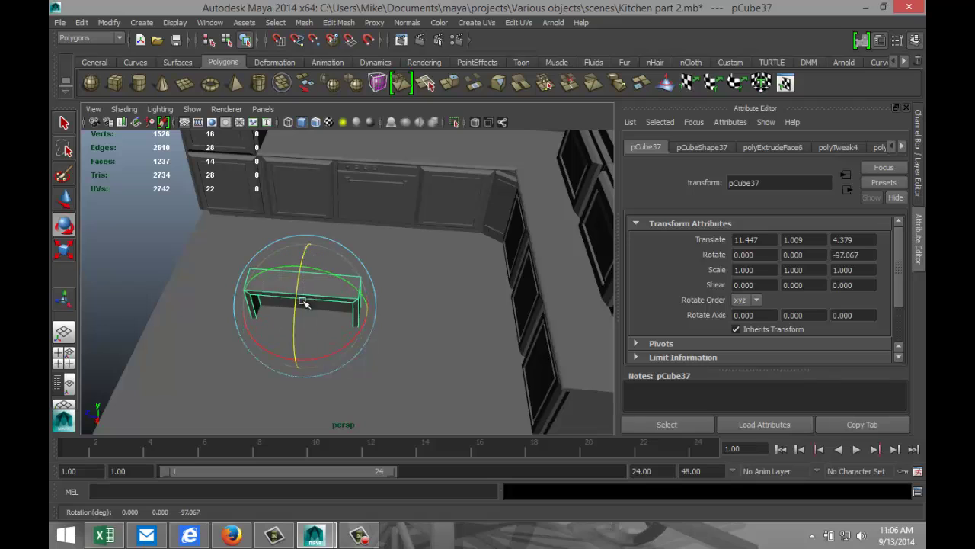
pyautogui.moveTo(304, 252); pyautogui.dragTo(373, 325)
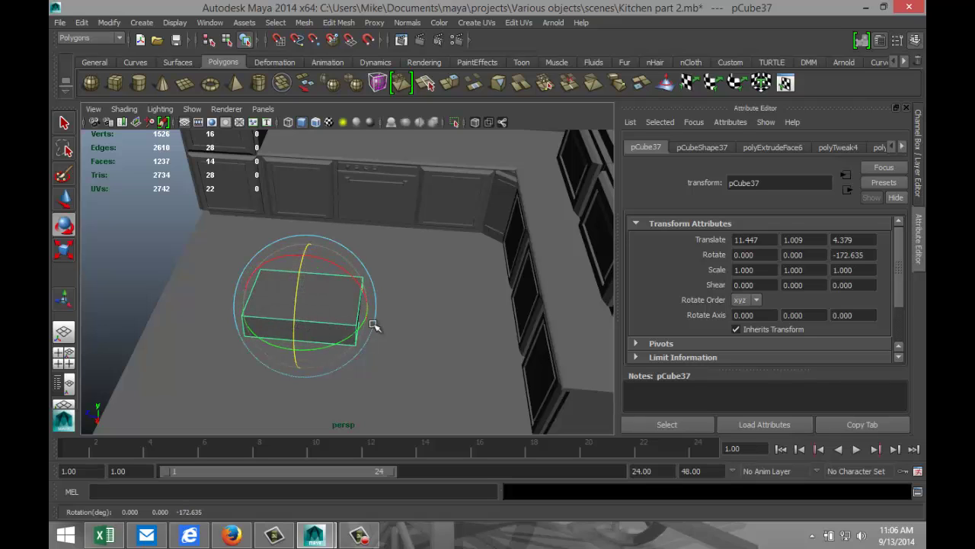
pyautogui.click(861, 255)
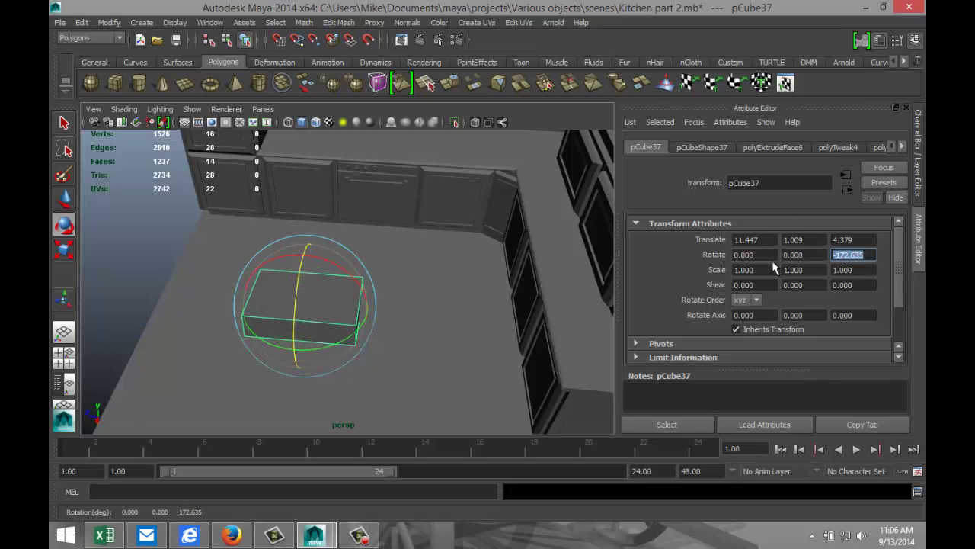
pyautogui.press('Return')
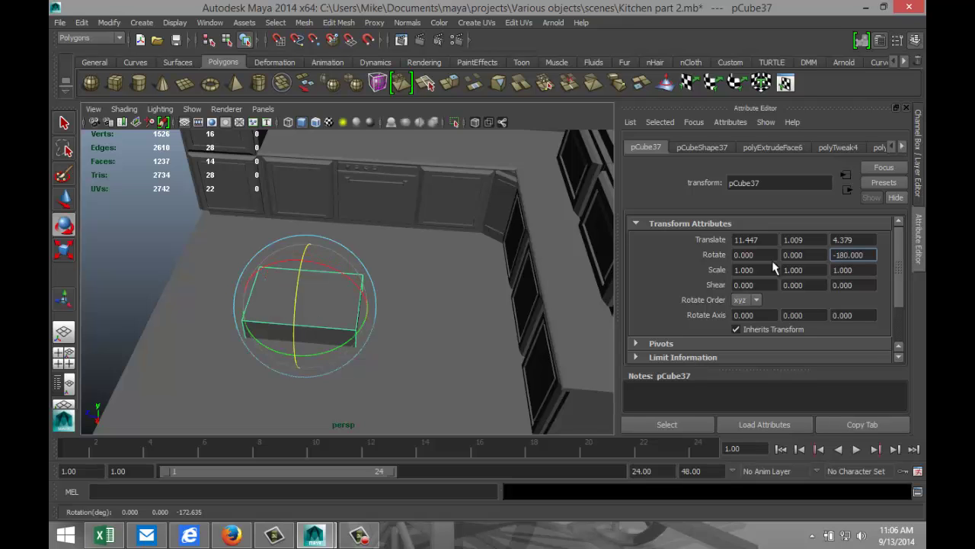
# - Move the box up to the gap between the upper cabinets, at about X -0.366, Y 14.855, Z 0.184
pyautogui.keyDown('alt'); pyautogui.moveTo(272, 349); pyautogui.dragTo(353, 315); pyautogui.keyUp('alt')
pyautogui.scroll(-3, 366, 302)
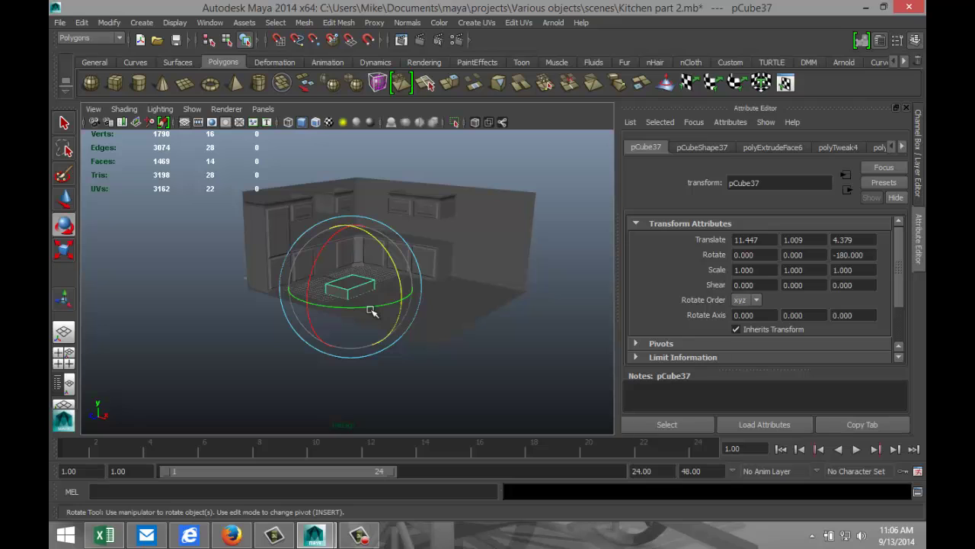
pyautogui.press('w')
pyautogui.moveTo(350, 247); pyautogui.dragTo(356, 183)
pyautogui.moveTo(389, 225); pyautogui.dragTo(341, 217)
pyautogui.press('f')
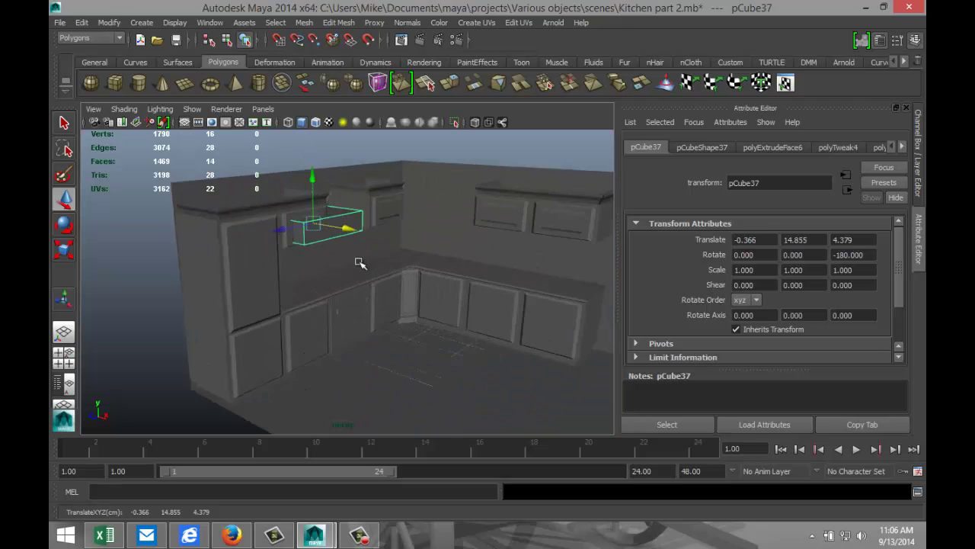
pyautogui.scroll(-4, 456, 320)
pyautogui.keyDown('alt'); pyautogui.moveTo(458, 325); pyautogui.dragTo(359, 318); pyautogui.keyUp('alt')
pyautogui.moveTo(329, 282); pyautogui.dragTo(346, 306)
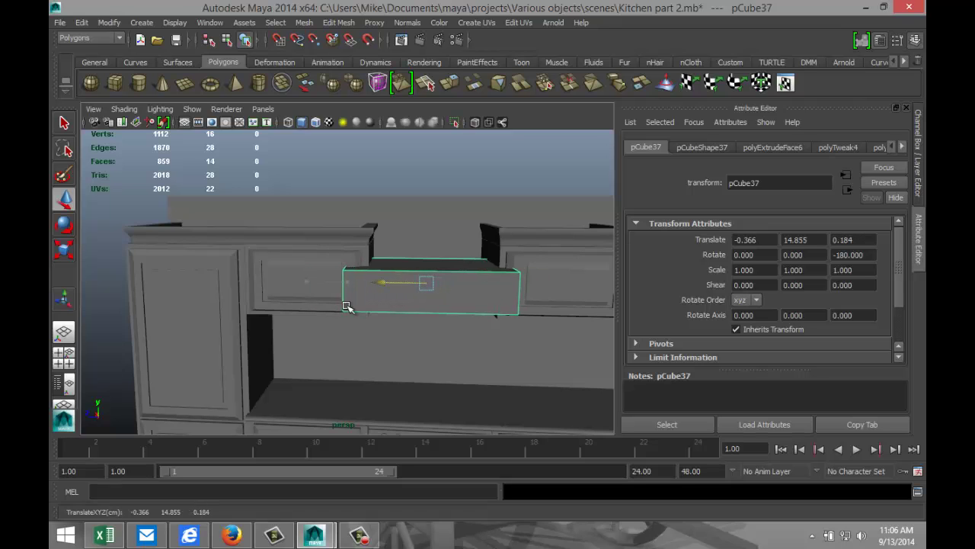
# - In the side view, scale the box uniformly to 0.772 and fit it between the cabinets at about Y 13.842, Z -0.103
pyautogui.click(63, 357)
pyautogui.press('space')
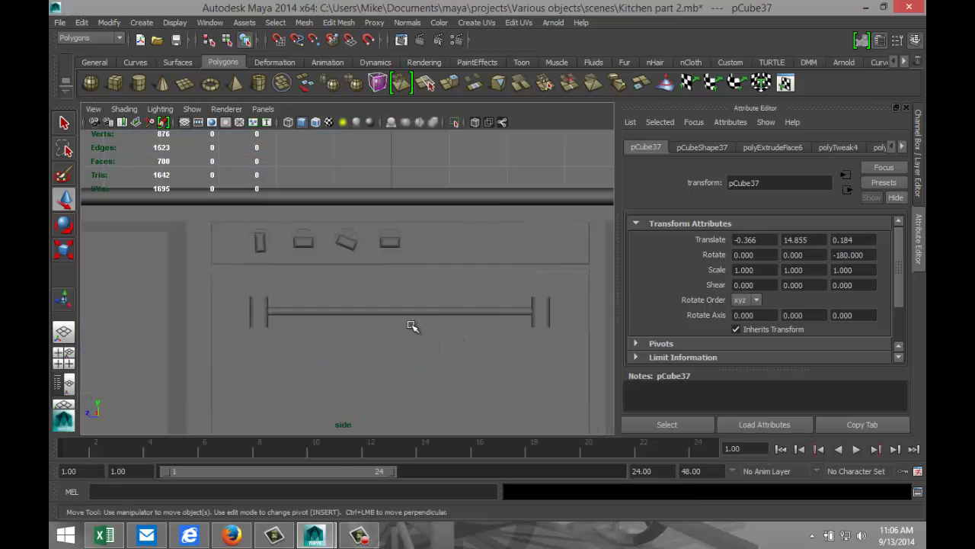
pyautogui.press('f')
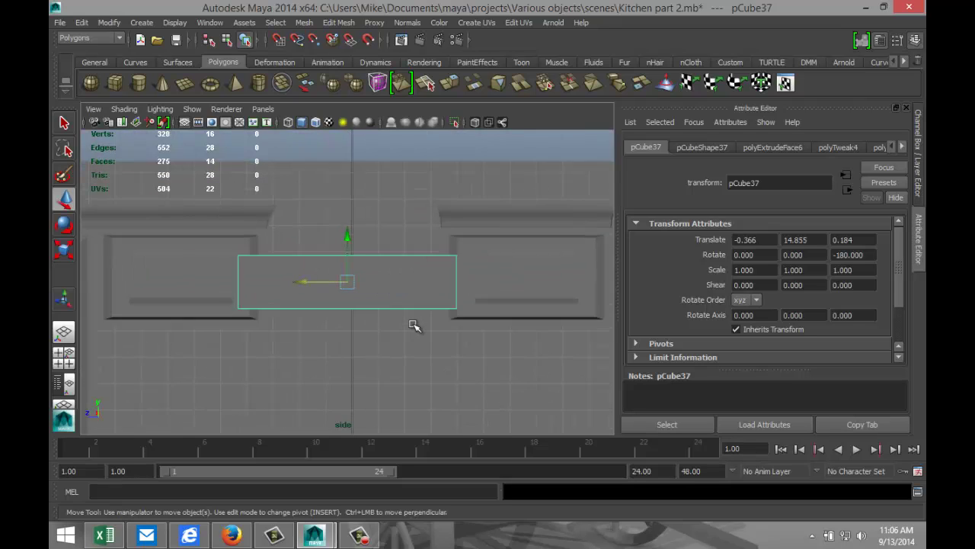
pyautogui.moveTo(306, 276); pyautogui.dragTo(305, 281)
pyautogui.press('4')
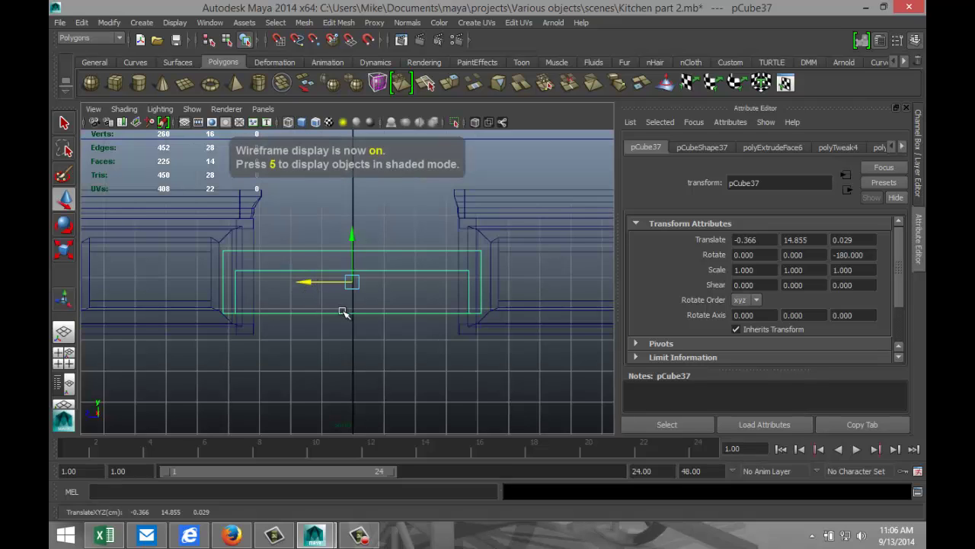
pyautogui.press('r')
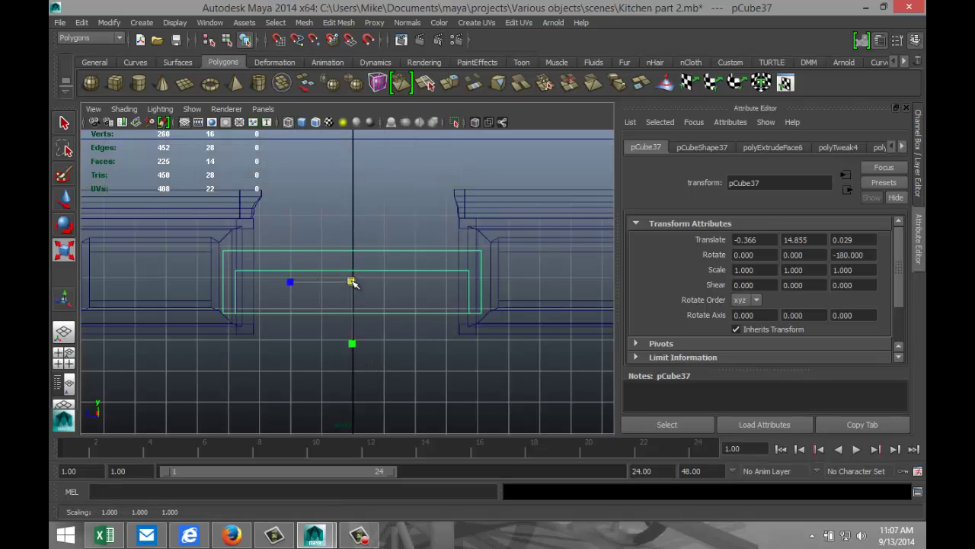
pyautogui.moveTo(353, 282); pyautogui.dragTo(312, 282)
pyautogui.press('w')
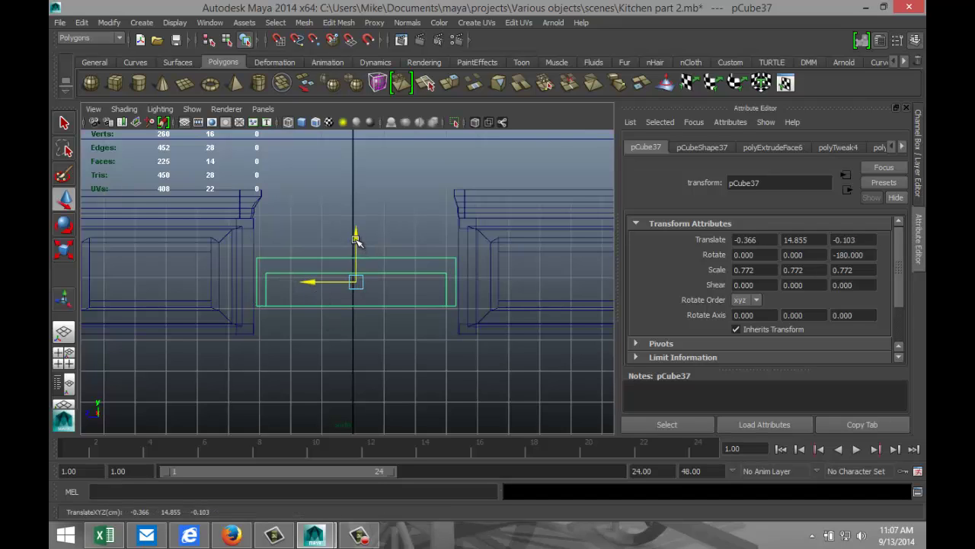
pyautogui.moveTo(355, 238); pyautogui.dragTo(355, 268)
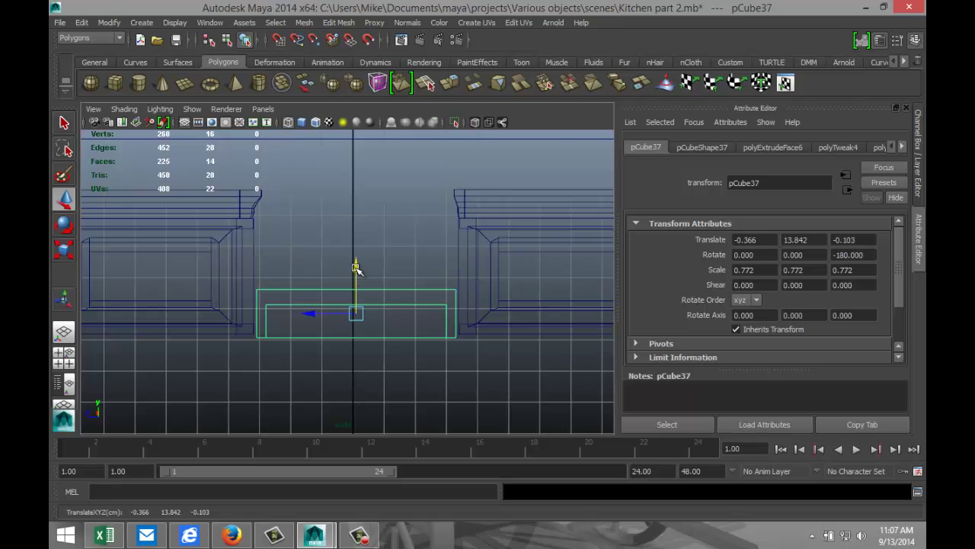
# - In the perspective view, push the box back toward the wall to about X -1.646, in line with the upper cabinets
pyautogui.click(64, 362)
pyautogui.press('space')
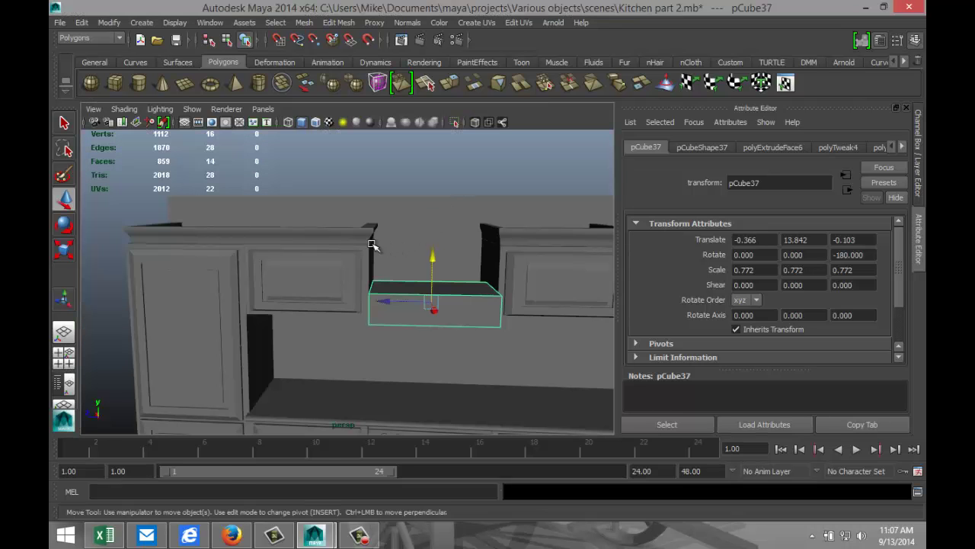
pyautogui.keyDown('alt'); pyautogui.moveTo(371, 244); pyautogui.dragTo(485, 340); pyautogui.keyUp('alt')
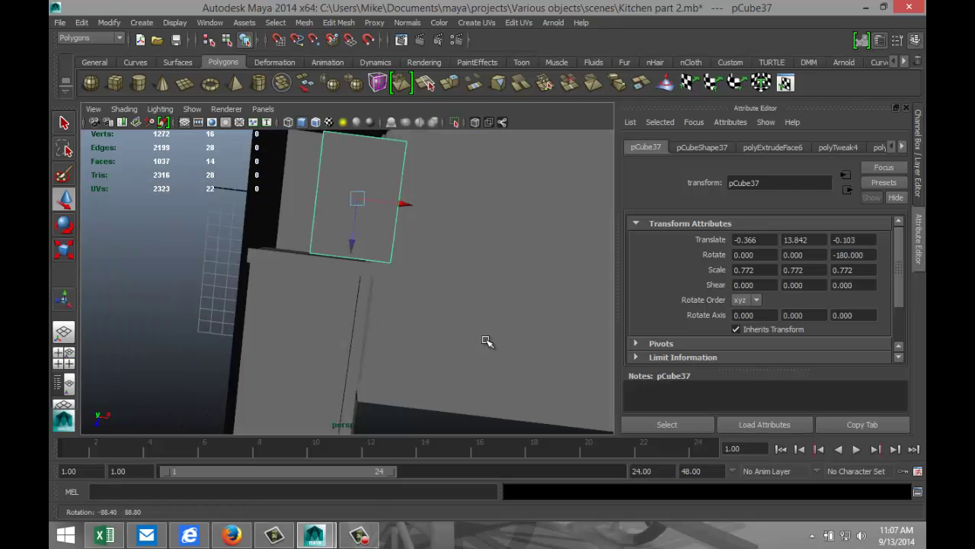
pyautogui.moveTo(404, 207); pyautogui.dragTo(381, 201)
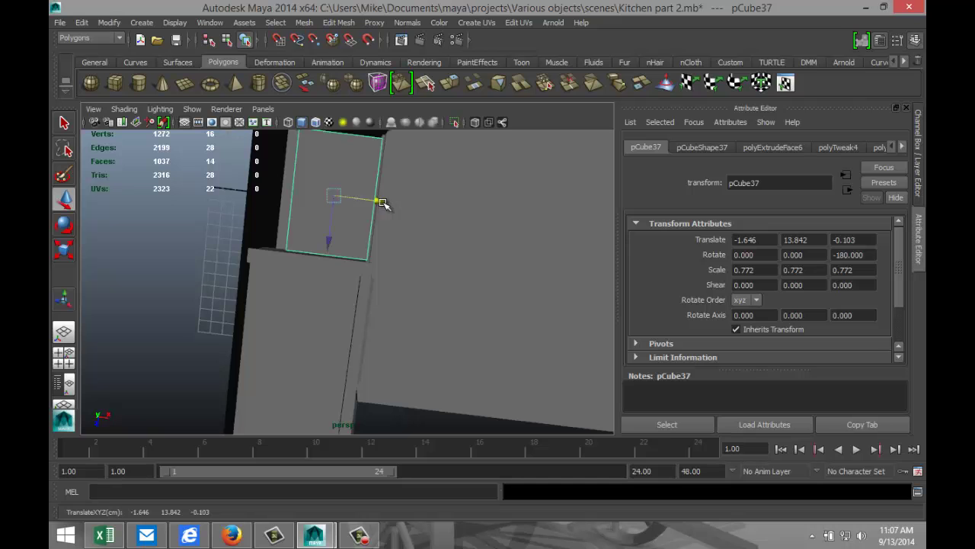
pyautogui.keyDown('alt'); pyautogui.moveTo(442, 243); pyautogui.dragTo(427, 225); pyautogui.keyUp('alt')
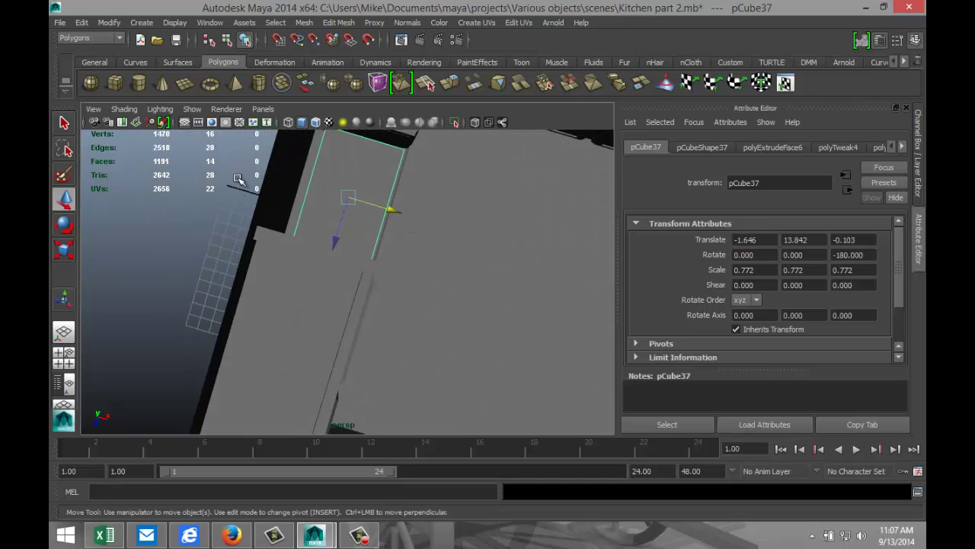
pyautogui.keyDown('alt'); pyautogui.moveTo(449, 296); pyautogui.dragTo(470, 297); pyautogui.keyUp('alt')
pyautogui.keyDown('alt'); pyautogui.moveTo(283, 338); pyautogui.dragTo(291, 339); pyautogui.keyUp('alt')
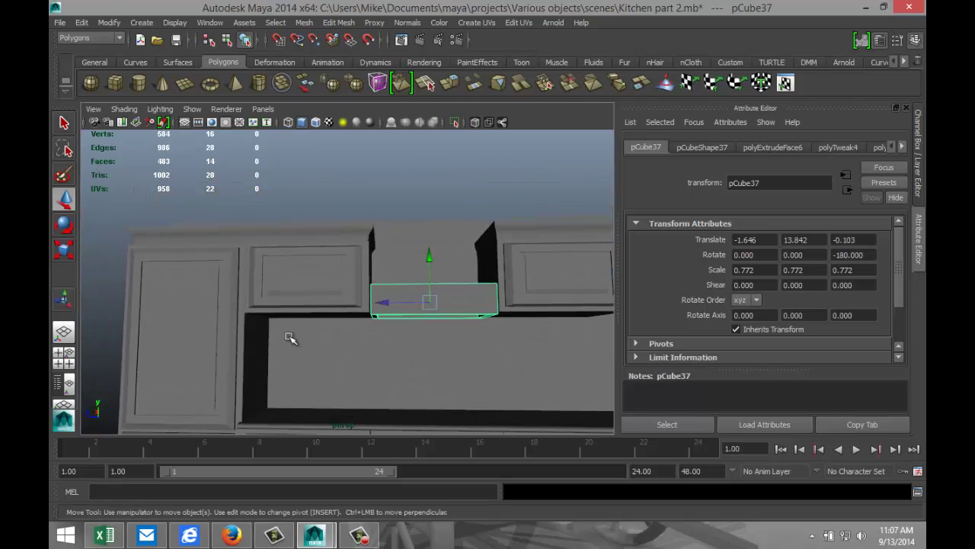
pyautogui.keyDown('alt'); pyautogui.moveTo(451, 361); pyautogui.dragTo(390, 363); pyautogui.keyUp('alt')
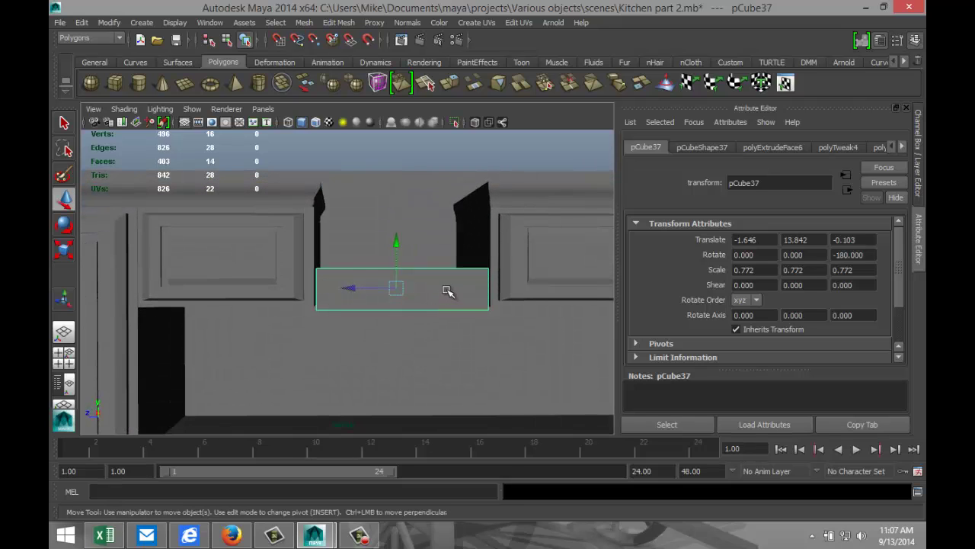
# - Extrude the box's front face, scale it inward, and raise the inset face to about Y 13.969
pyautogui.moveTo(446, 249); pyautogui.dragTo(459, 283, button='right')
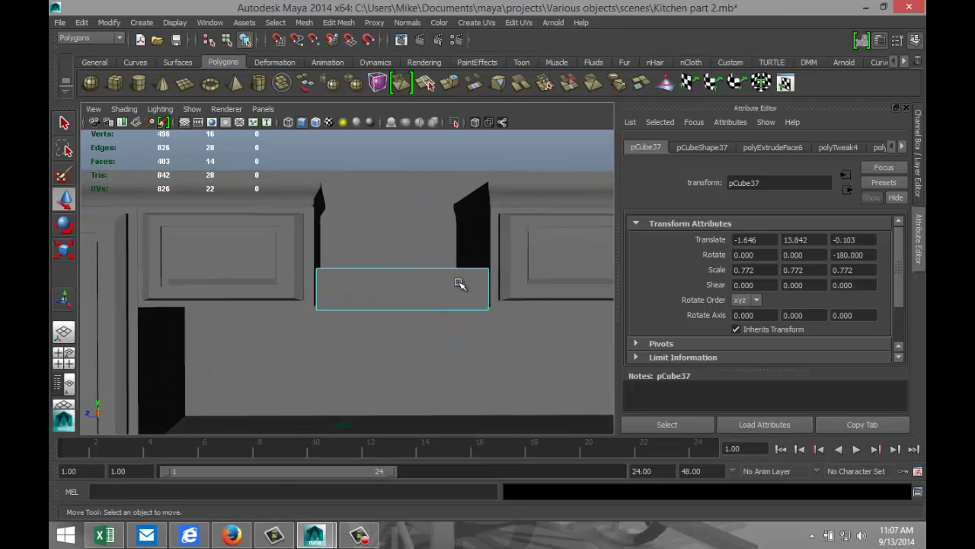
pyautogui.click(407, 291)
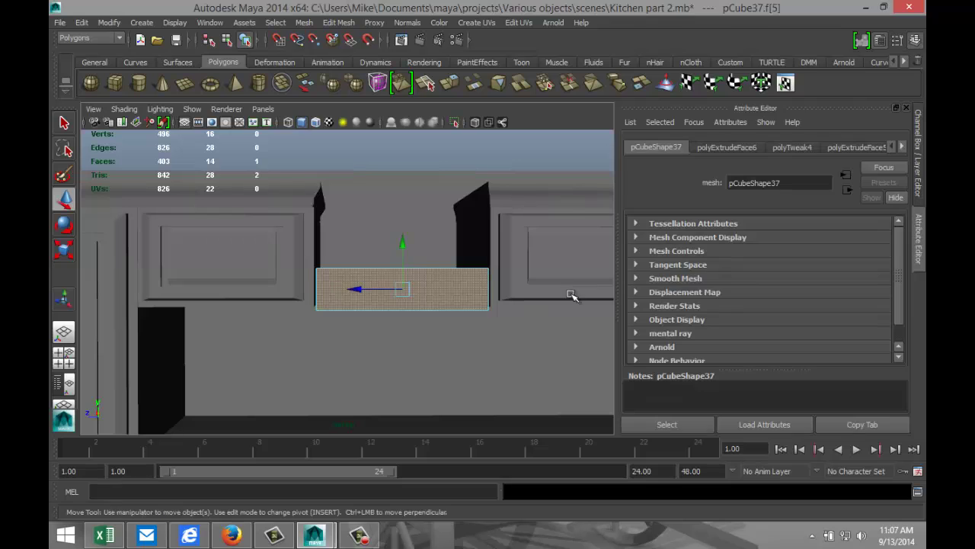
pyautogui.click(337, 24)
pyautogui.click(373, 72)
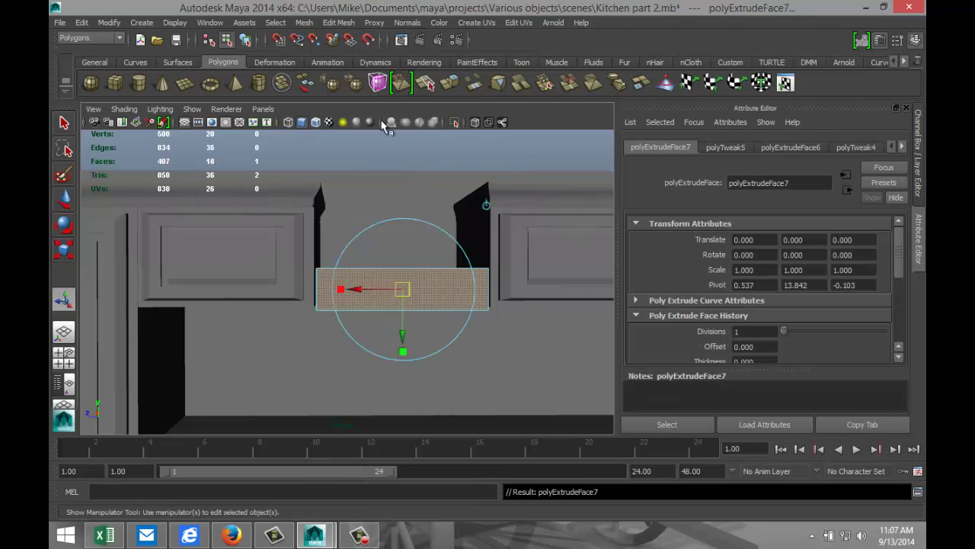
pyautogui.press('r')
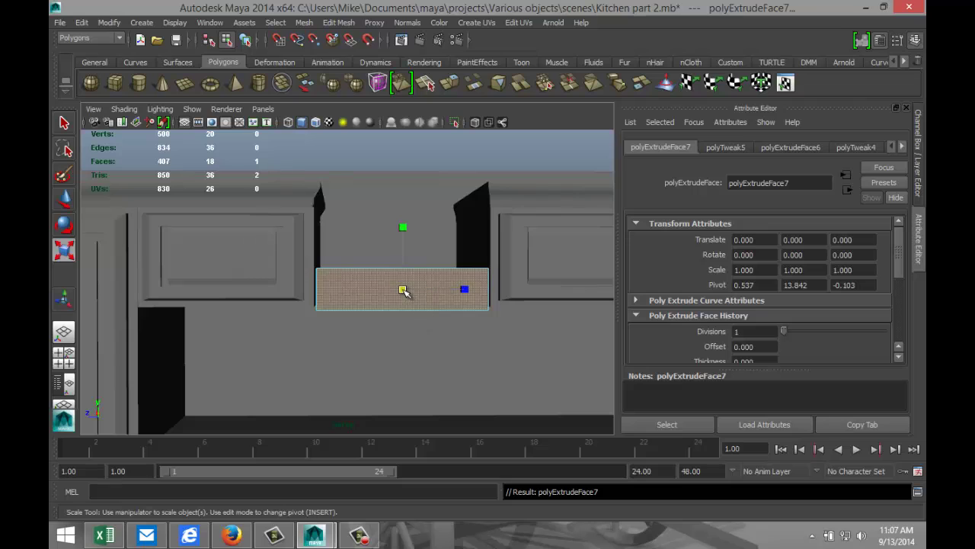
pyautogui.moveTo(403, 289); pyautogui.dragTo(369, 290)
pyautogui.press('w')
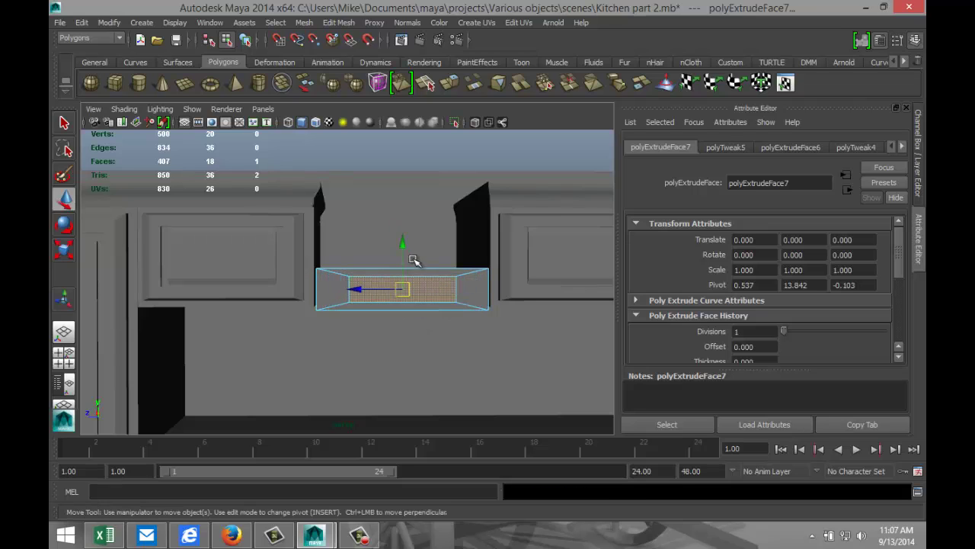
pyautogui.moveTo(401, 243); pyautogui.dragTo(401, 239)
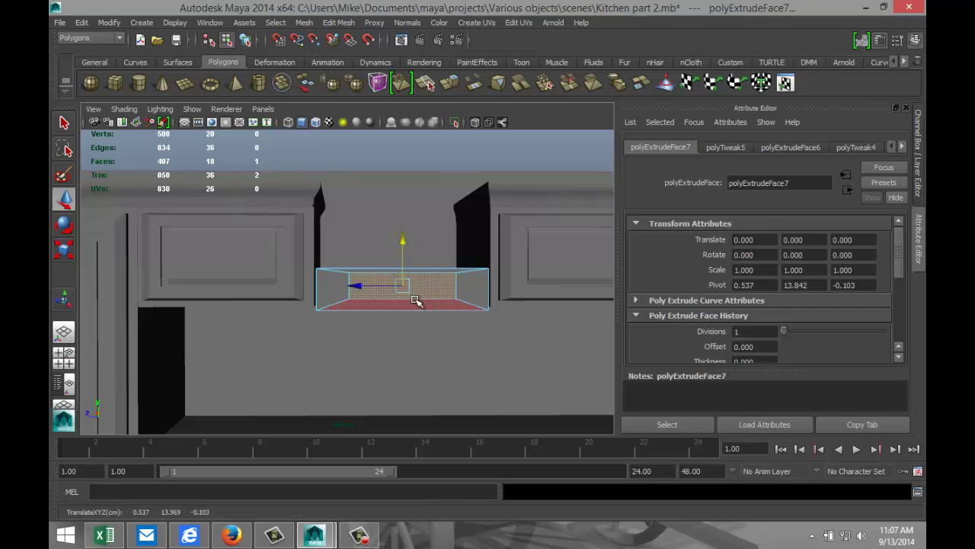
# - Widen the hood's inset front face to a thin side border, then extrude it and move it to about X 0.734
pyautogui.press('r')
pyautogui.moveTo(464, 285); pyautogui.dragTo(494, 287)
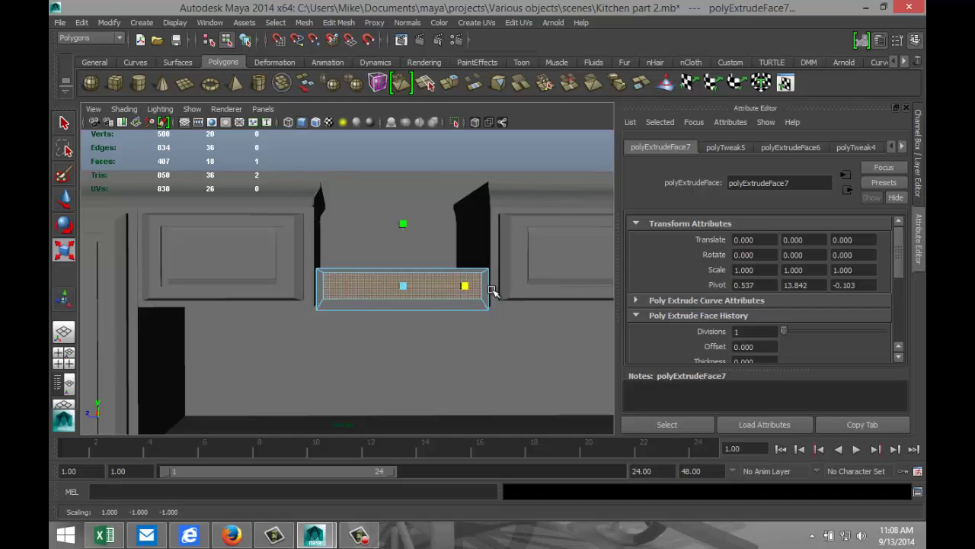
pyautogui.click(338, 22)
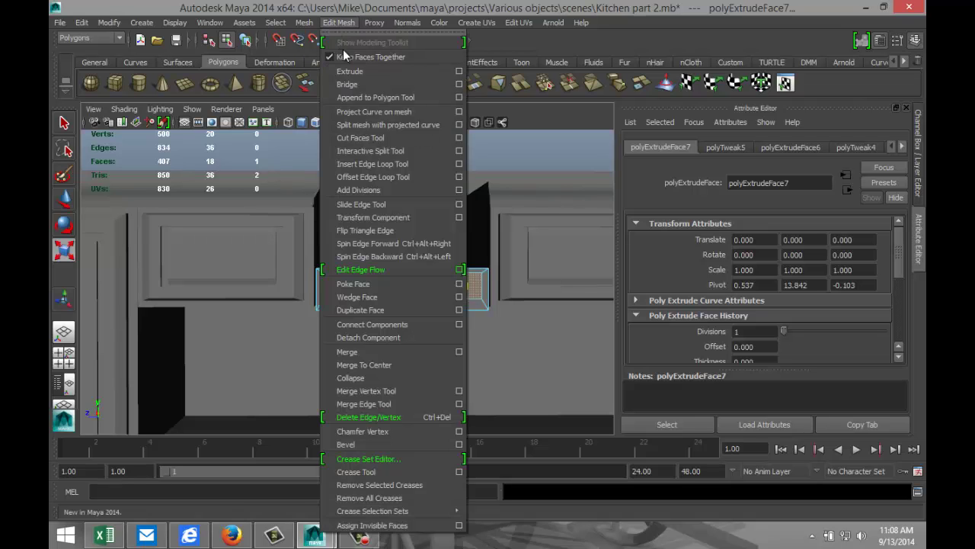
pyautogui.click(360, 69)
pyautogui.keyDown('alt'); pyautogui.moveTo(271, 275); pyautogui.dragTo(338, 305); pyautogui.keyUp('alt')
pyautogui.moveTo(439, 293); pyautogui.dragTo(446, 299)
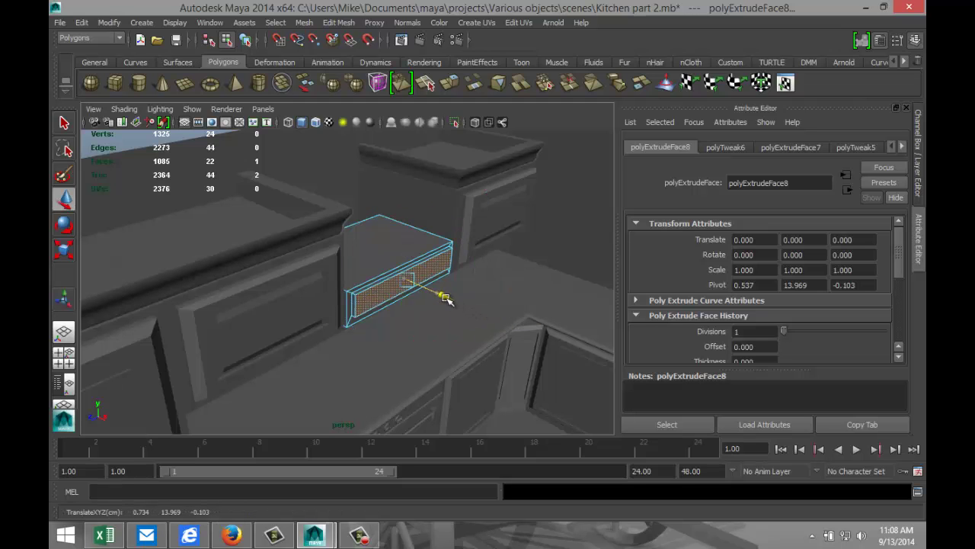
# - Duplicate the second oven knob and raise the copy to the hood's lower front edge, at about Translate Y 30.115
pyautogui.keyDown('alt'); pyautogui.moveTo(441, 345); pyautogui.dragTo(372, 318); pyautogui.keyUp('alt')
pyautogui.keyDown('alt'); pyautogui.moveTo(373, 318); pyautogui.dragTo(342, 237, button='middle'); pyautogui.keyUp('alt')
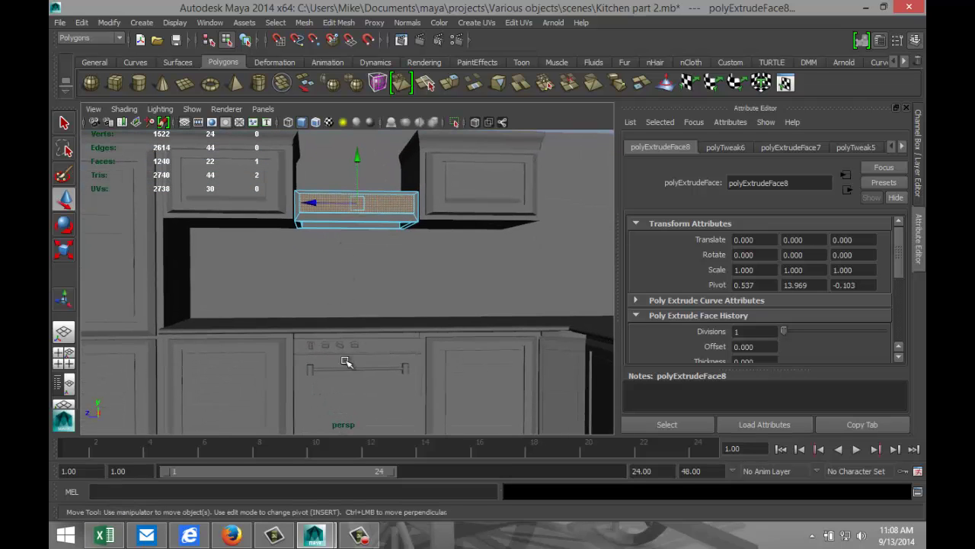
pyautogui.click(326, 345)
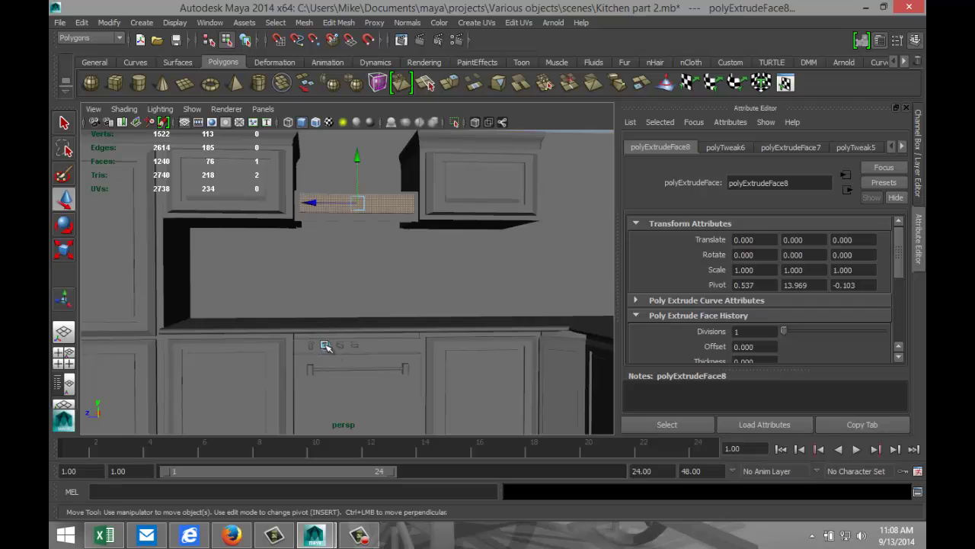
pyautogui.moveTo(326, 346); pyautogui.dragTo(379, 239, button='right')
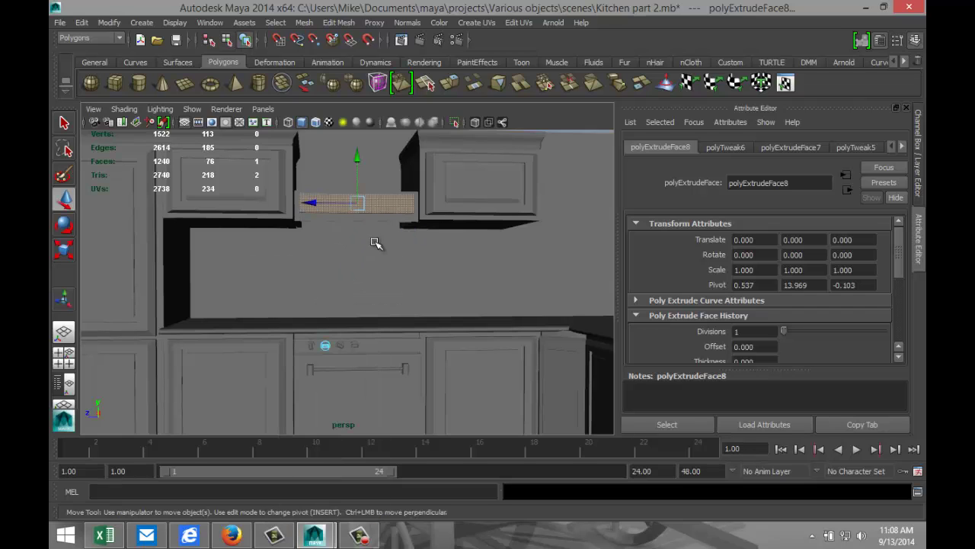
pyautogui.click(325, 346)
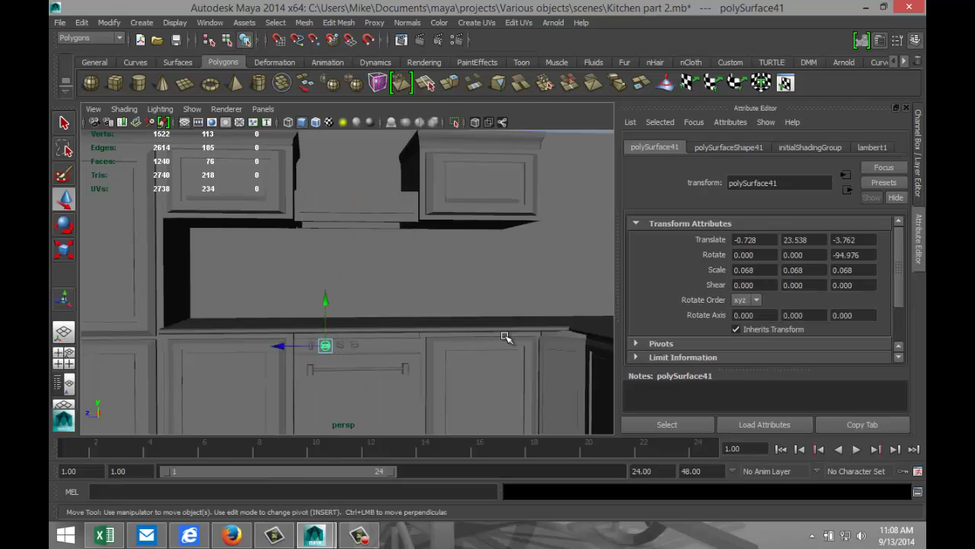
pyautogui.hotkey('ctrl', 'd')
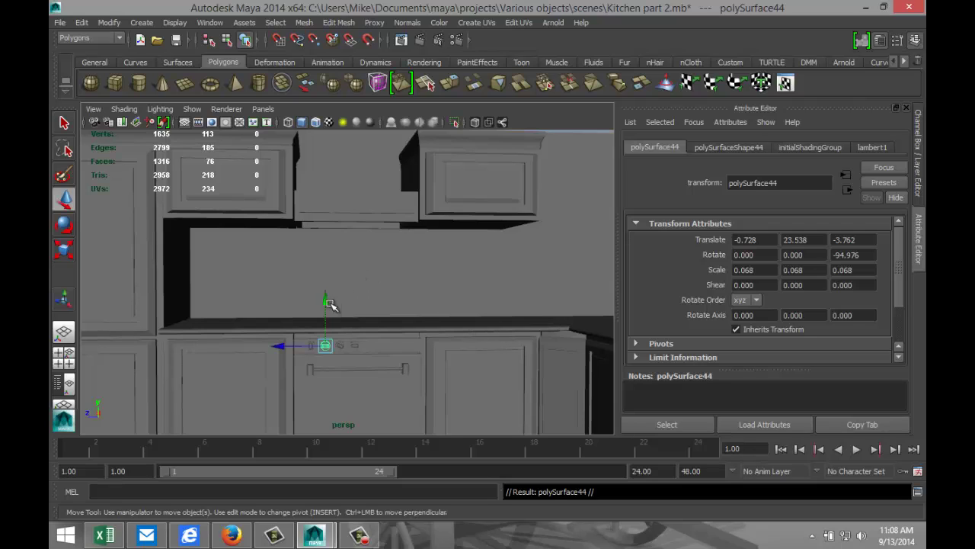
pyautogui.moveTo(329, 304); pyautogui.dragTo(326, 174)
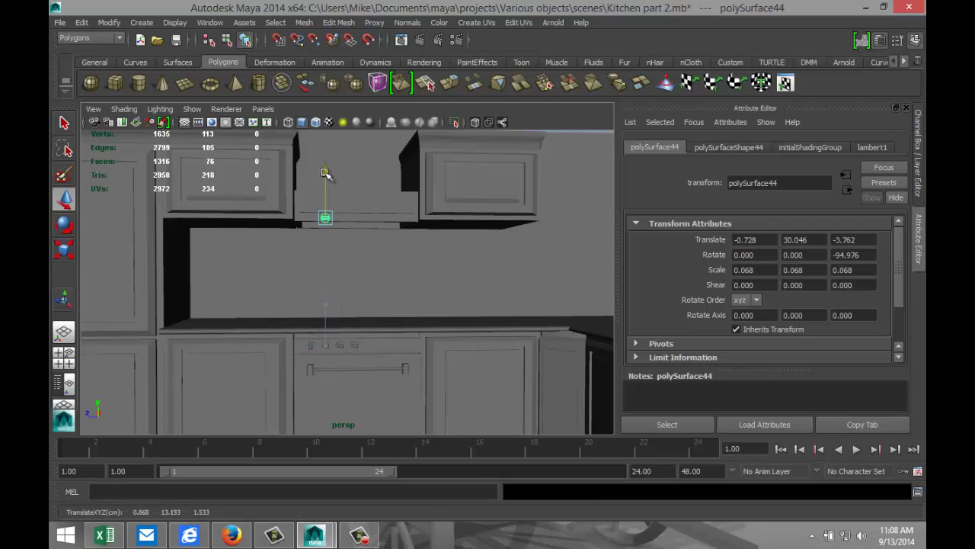
# - Place the knob on the hood's lower front lip at about Translate X -0.977, Y 30.128, and scale it uniformly to 0.044
pyautogui.press('f')
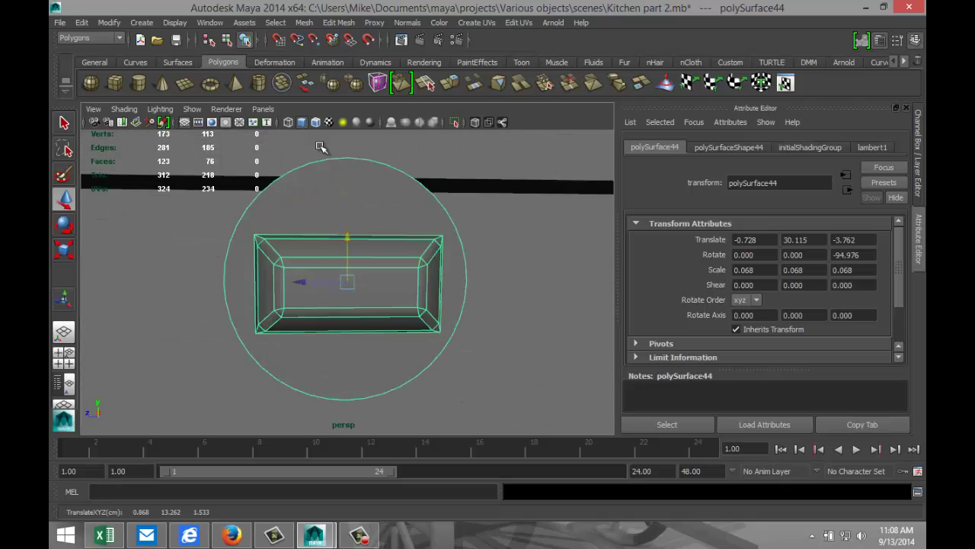
pyautogui.scroll(-5, 320, 160)
pyautogui.scroll(-3, 316, 171)
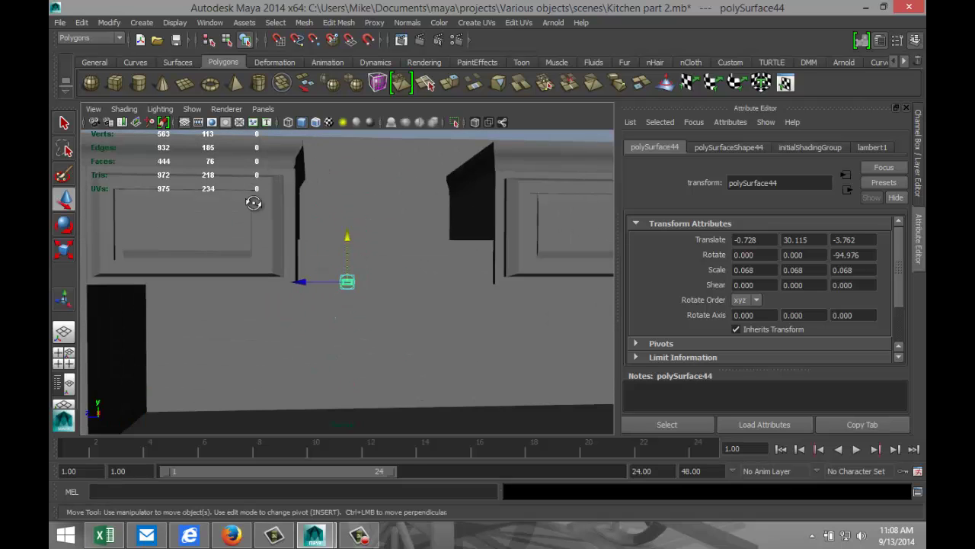
pyautogui.keyDown('alt'); pyautogui.moveTo(254, 203); pyautogui.dragTo(373, 261); pyautogui.keyUp('alt')
pyautogui.moveTo(391, 308); pyautogui.dragTo(371, 290)
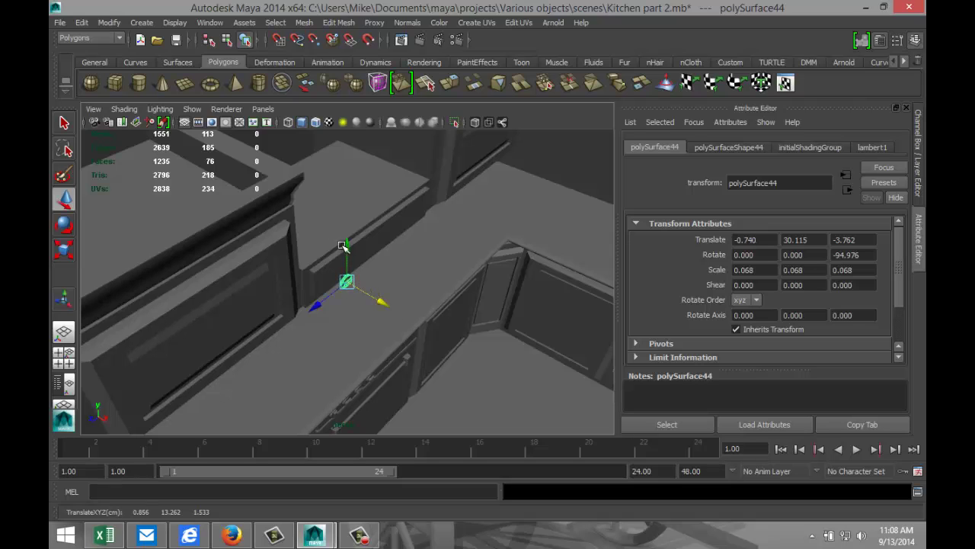
pyautogui.moveTo(345, 246); pyautogui.dragTo(347, 239)
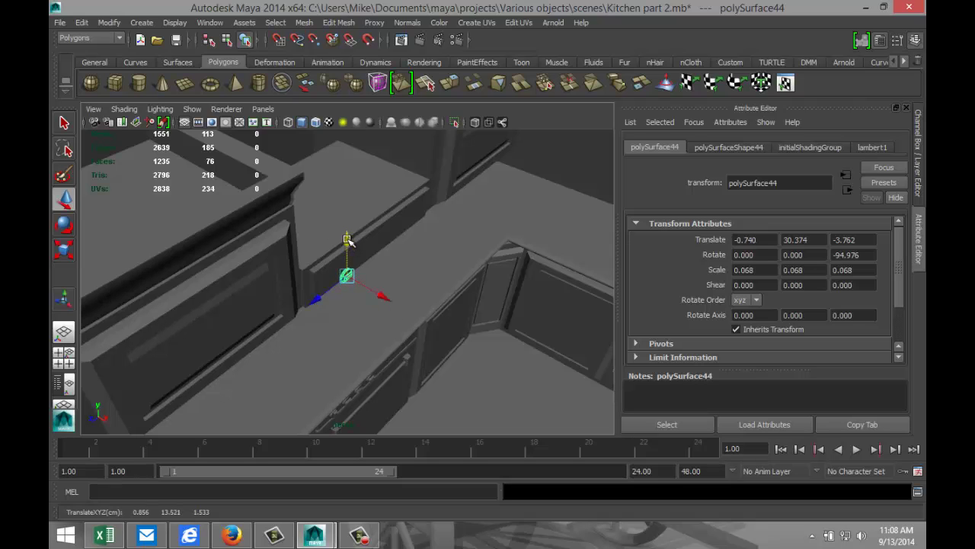
pyautogui.scroll(5, 346, 238)
pyautogui.keyDown('alt'); pyautogui.moveTo(346, 244); pyautogui.dragTo(392, 266); pyautogui.keyUp('alt')
pyautogui.moveTo(346, 241); pyautogui.dragTo(347, 288)
pyautogui.moveTo(387, 325); pyautogui.dragTo(284, 333)
pyautogui.press('r')
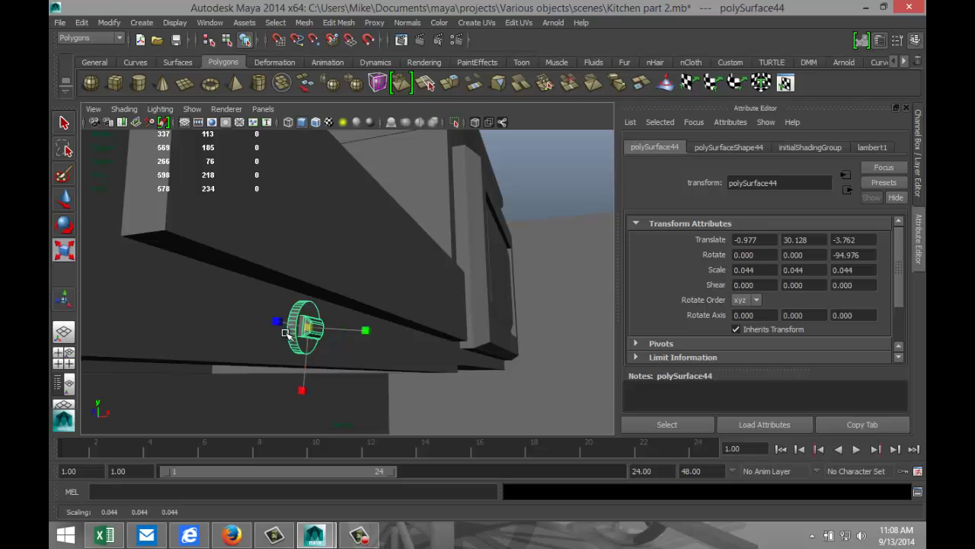
# - Set the knob's Z rotation to -90 and push it against the hood's front to about Translate X -0.998
pyautogui.keyDown('alt'); pyautogui.moveTo(361, 339); pyautogui.dragTo(461, 347); pyautogui.keyUp('alt')
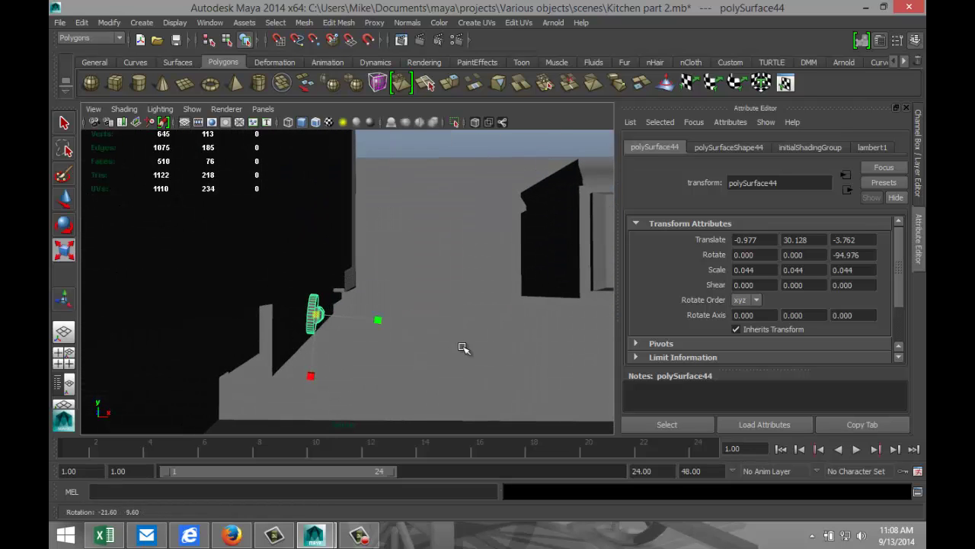
pyautogui.click(844, 255)
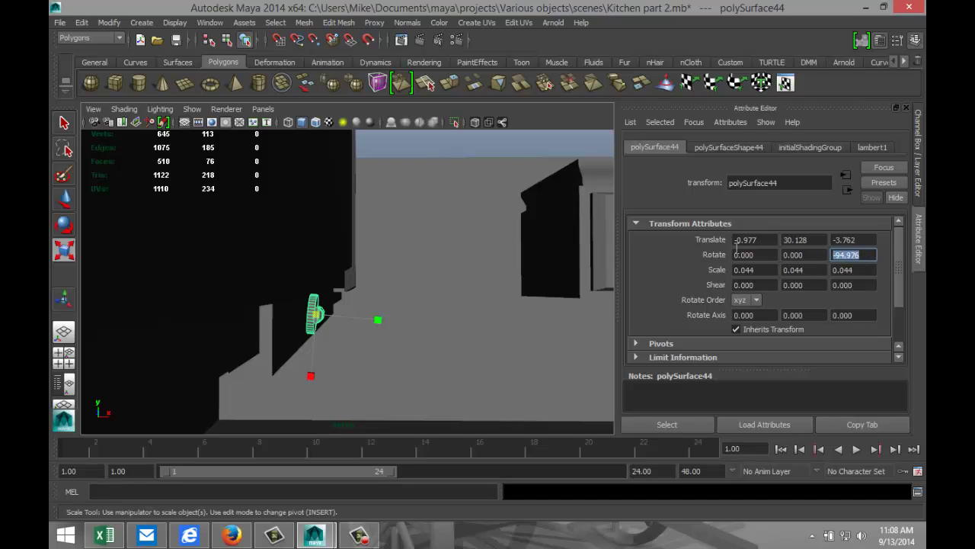
pyautogui.press('Return')
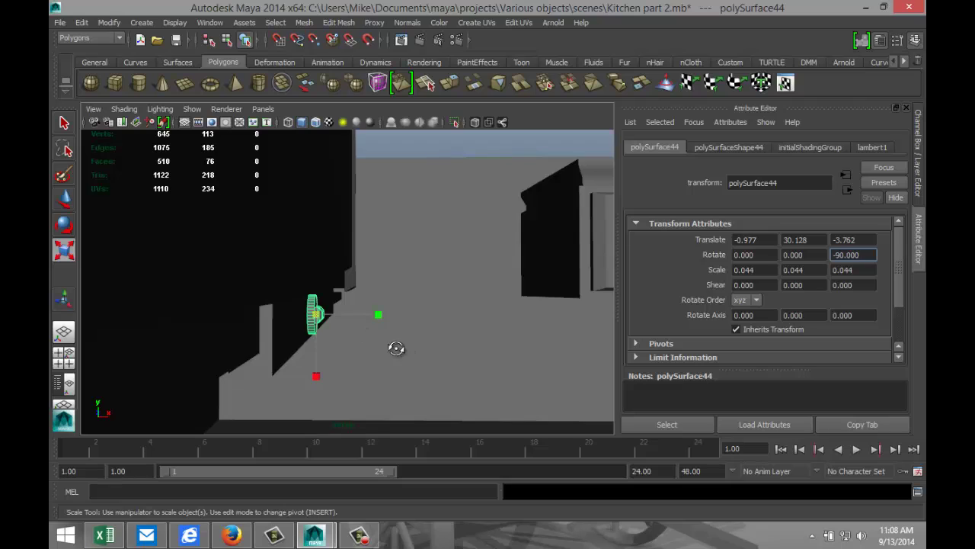
pyautogui.keyDown('alt'); pyautogui.moveTo(394, 346); pyautogui.dragTo(398, 344); pyautogui.keyUp('alt')
pyautogui.press('w')
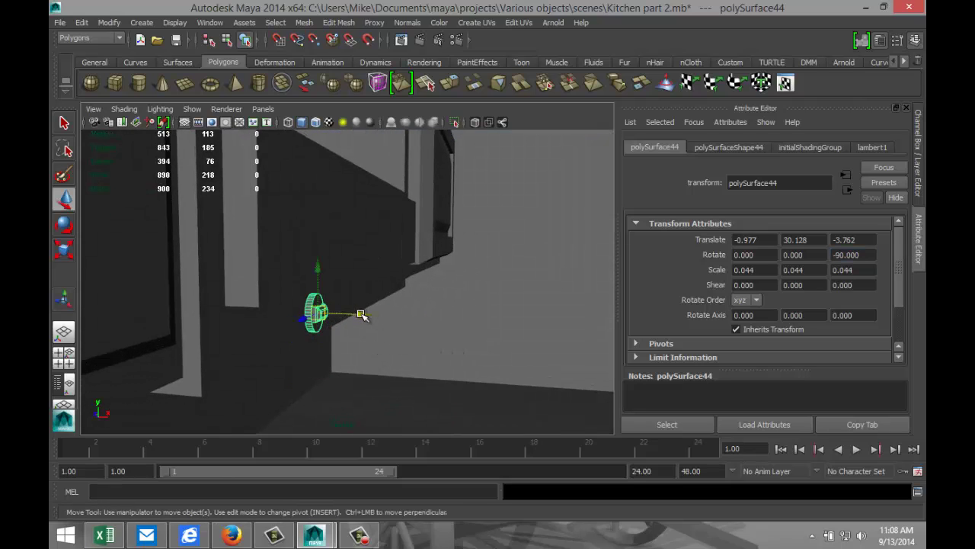
pyautogui.moveTo(359, 316); pyautogui.dragTo(130, 381)
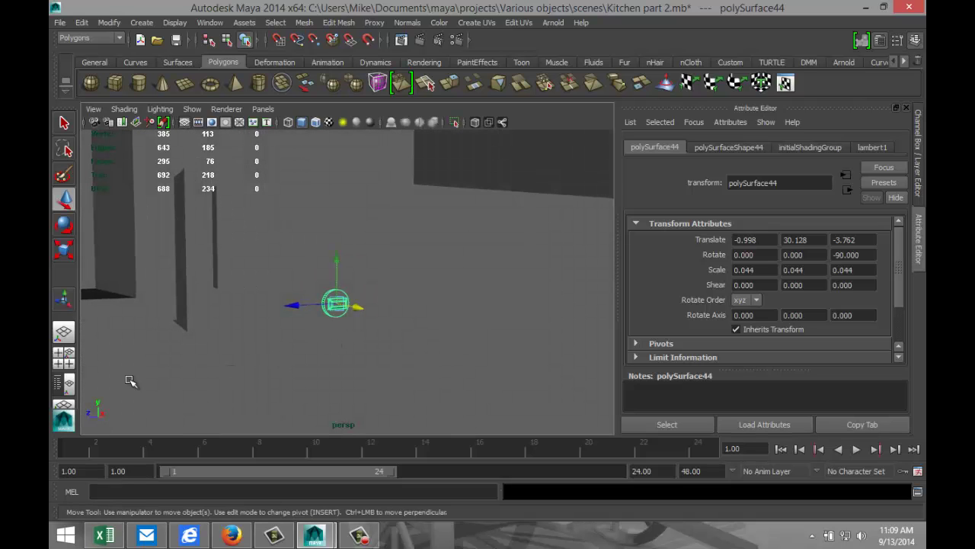
# - In the side view, duplicate the hood knob and shift the copy sideways along the lower lip to about world Z 2.023
pyautogui.click(64, 357)
pyautogui.press('space')
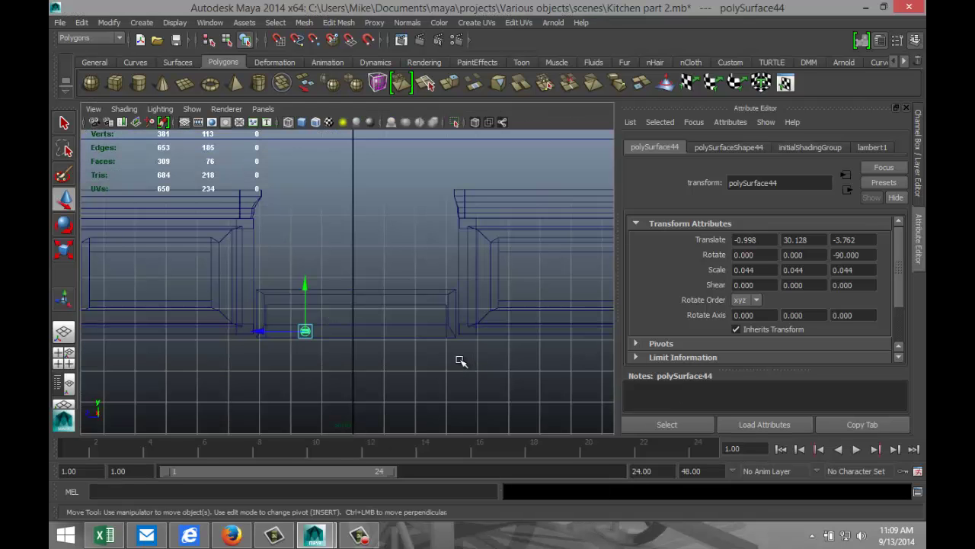
pyautogui.scroll(4, 437, 354)
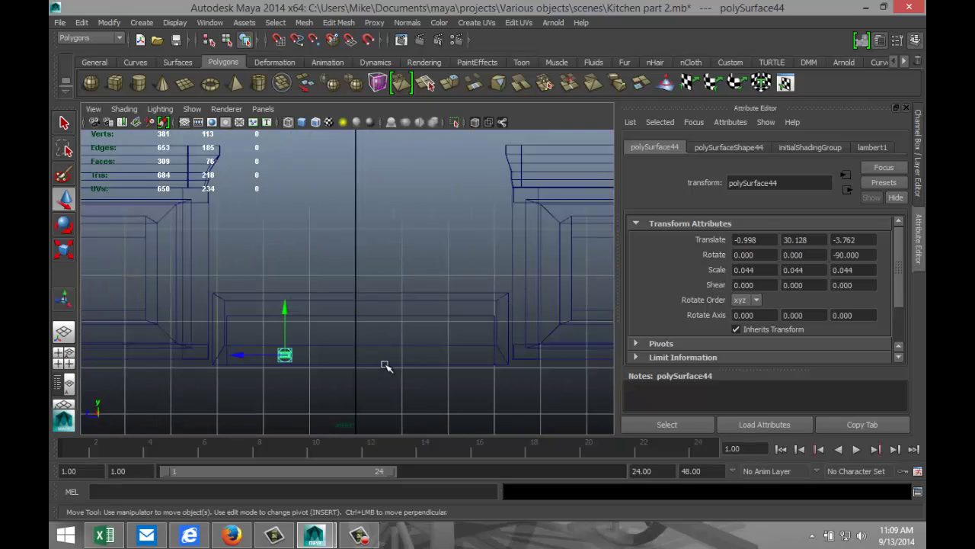
pyautogui.hotkey('ctrl', 'd')
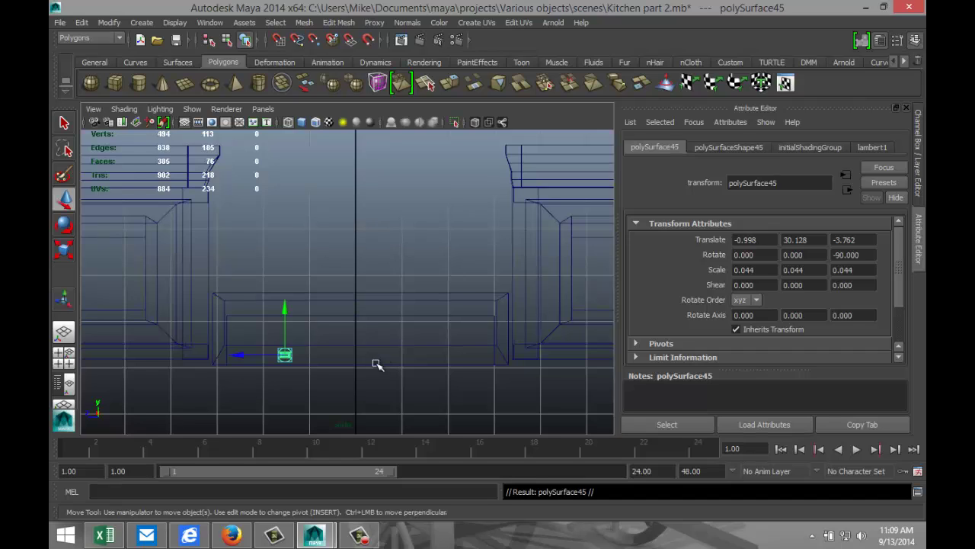
pyautogui.moveTo(250, 355); pyautogui.dragTo(231, 360)
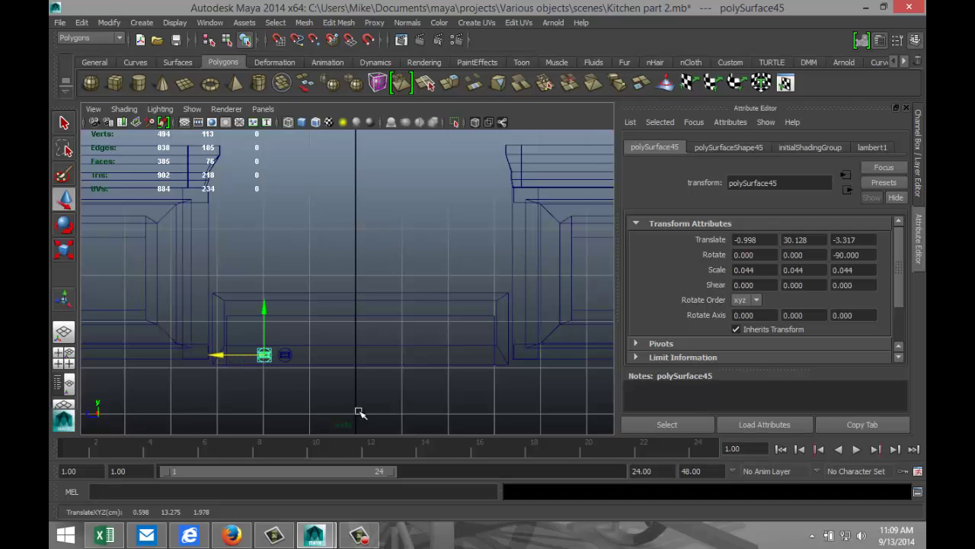
pyautogui.hotkey('ctrl', 'd')
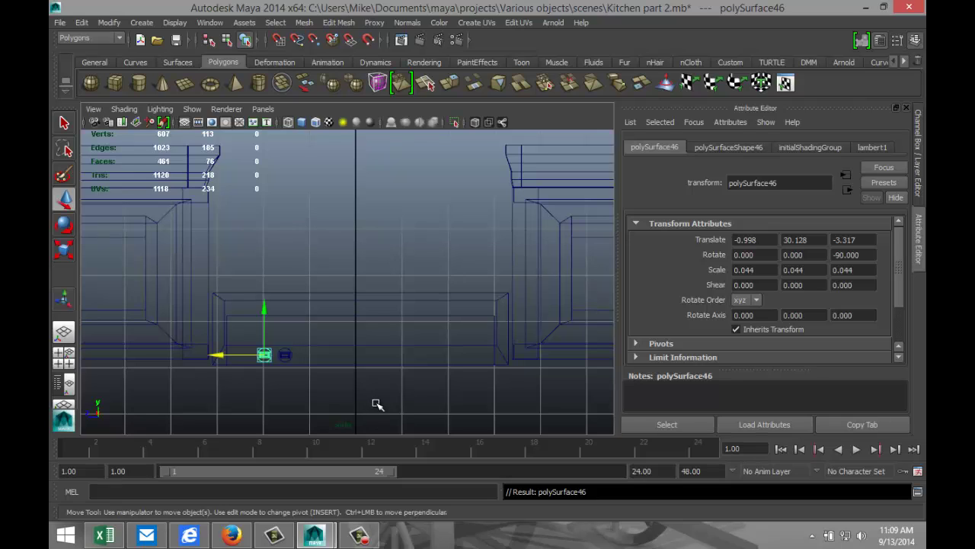
pyautogui.hotkey('ctrl', 'z')
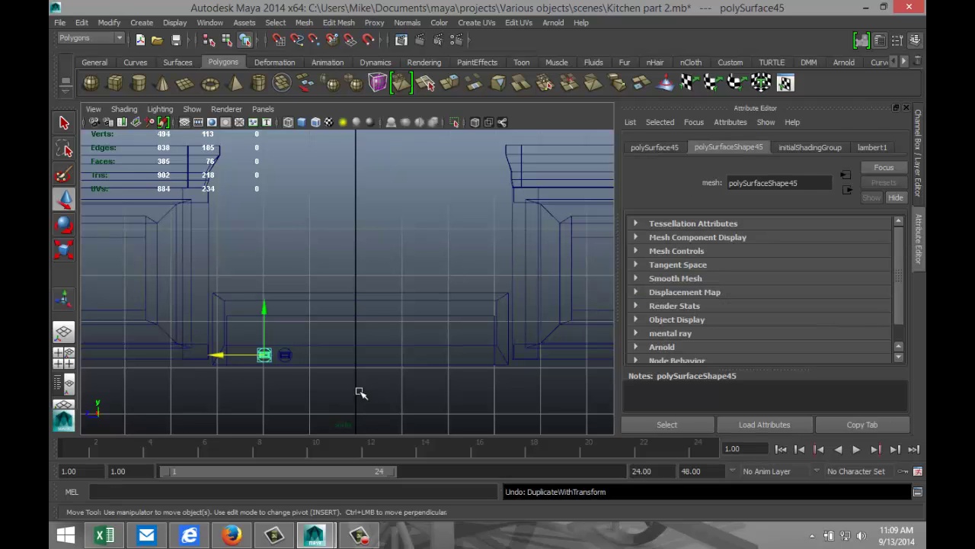
pyautogui.moveTo(223, 356); pyautogui.dragTo(221, 358)
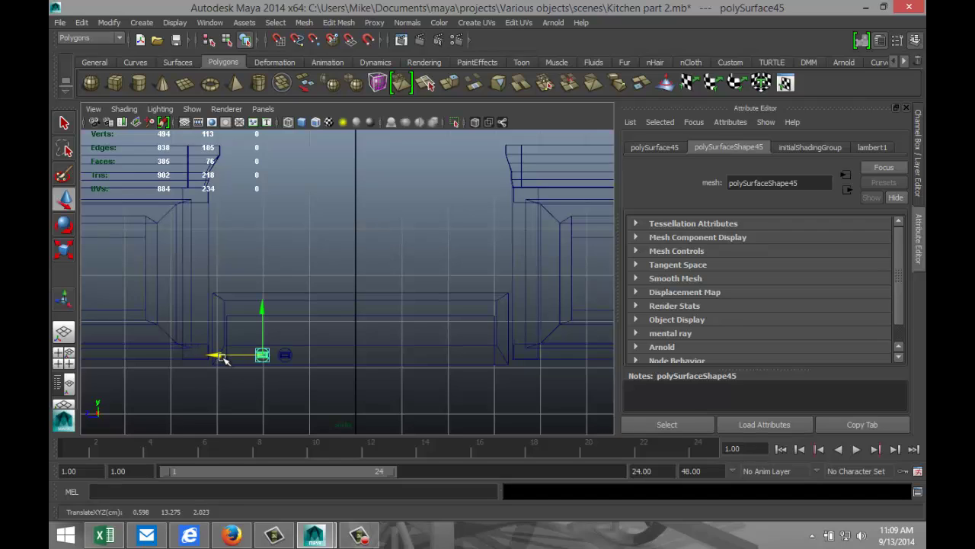
# - Duplicate the second hood knob and shift the copy outward to form an evenly spaced row of three
pyautogui.hotkey('ctrl', 'd')
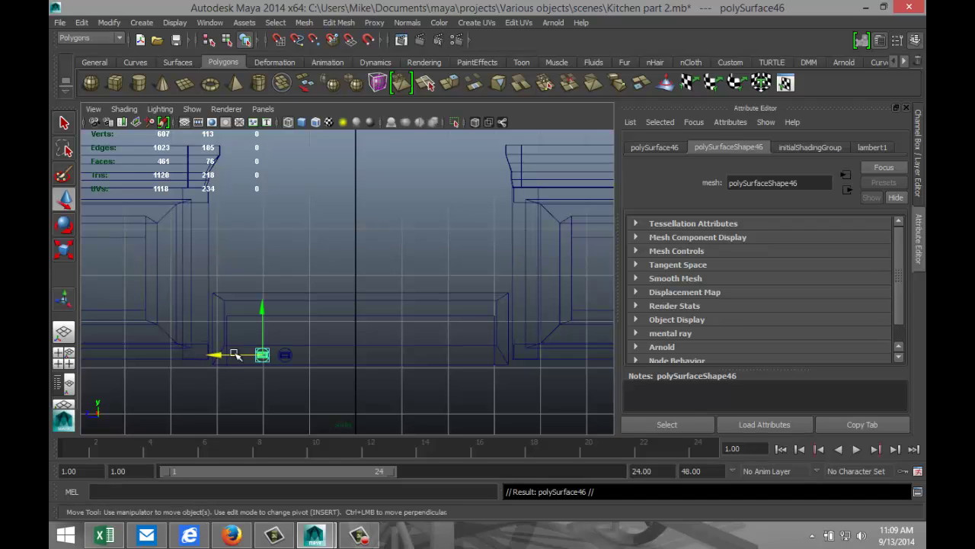
pyautogui.moveTo(235, 355); pyautogui.dragTo(212, 356)
pyautogui.press('f')
pyautogui.scroll(-10, 377, 356)
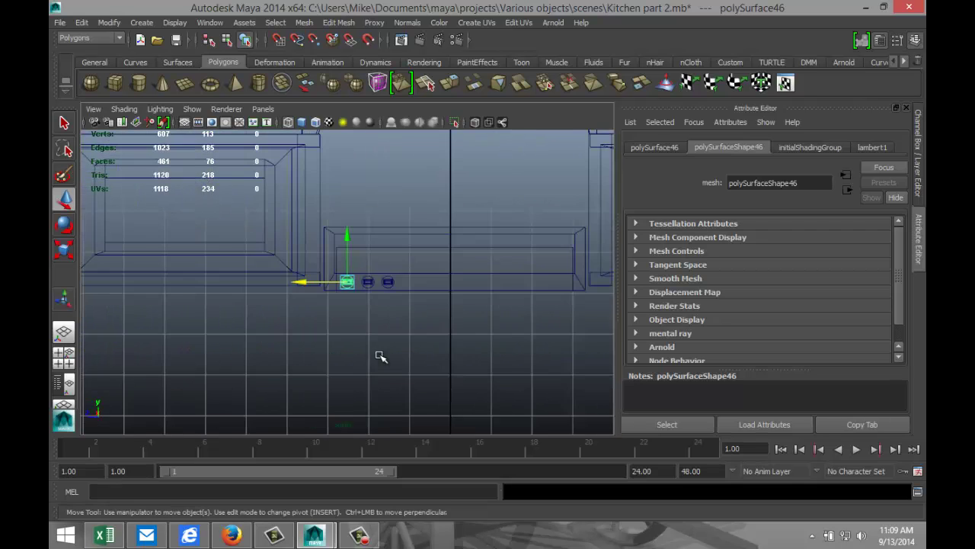
pyautogui.scroll(3, 374, 349)
pyautogui.scroll(2, 373, 349)
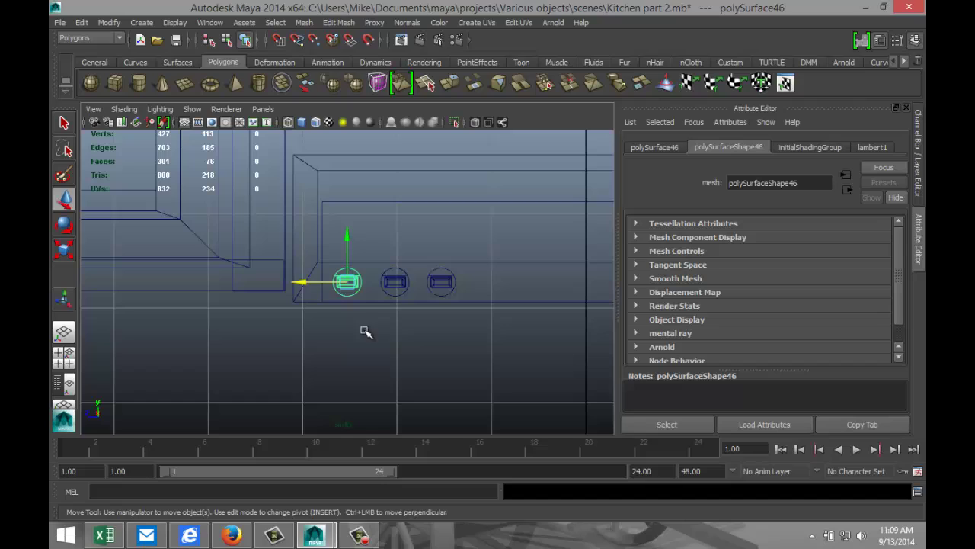
pyautogui.moveTo(301, 284); pyautogui.dragTo(301, 283)
# - Extrude the top face of the range hood and scale the new face inward to about 0.833 in X and Z
pyautogui.click(302, 302)
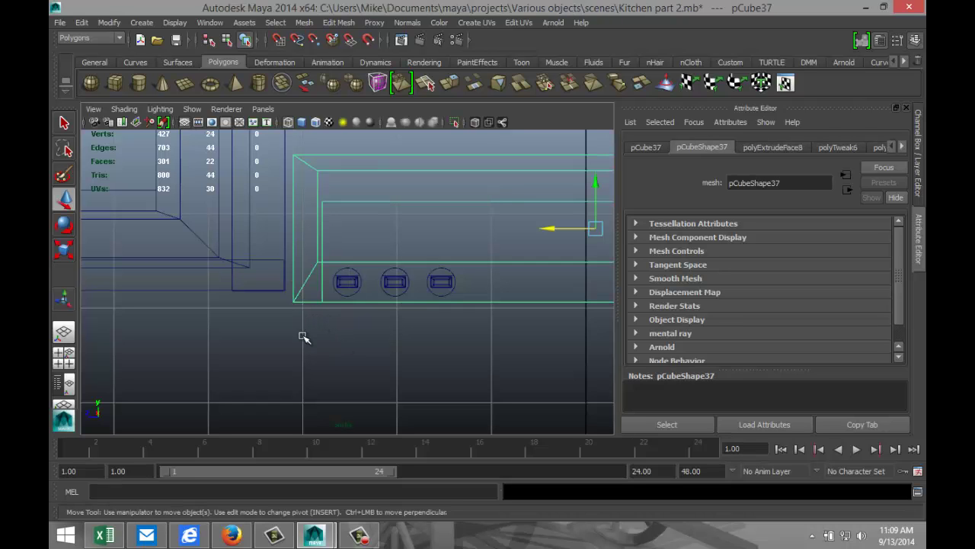
pyautogui.click(67, 358)
pyautogui.press('space')
pyautogui.press('f')
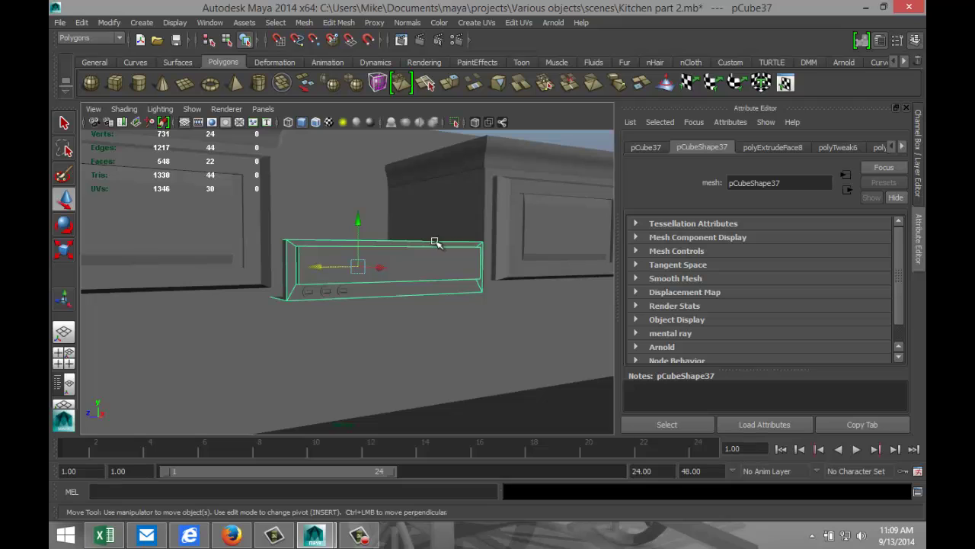
pyautogui.keyDown('alt'); pyautogui.moveTo(455, 269); pyautogui.dragTo(451, 297); pyautogui.keyUp('alt')
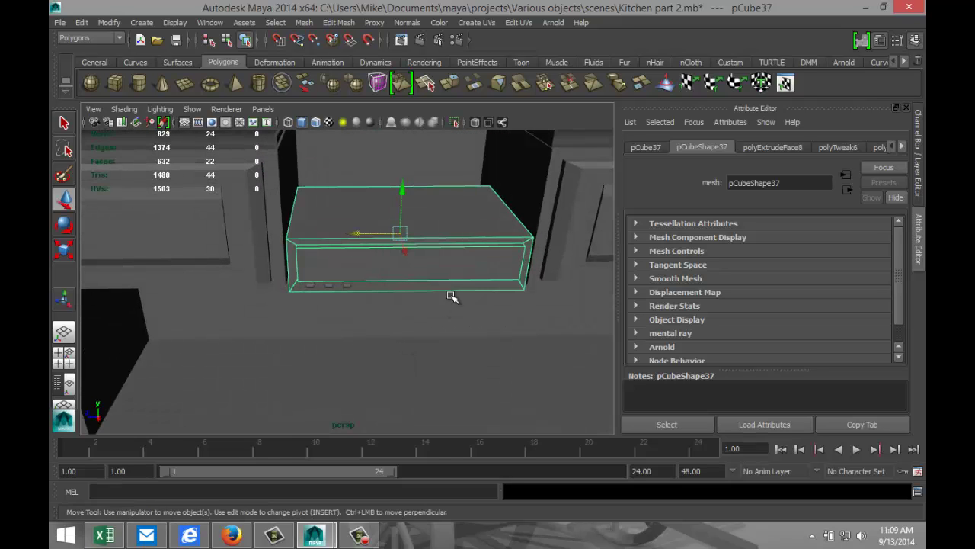
pyautogui.moveTo(452, 211); pyautogui.dragTo(456, 239, button='right')
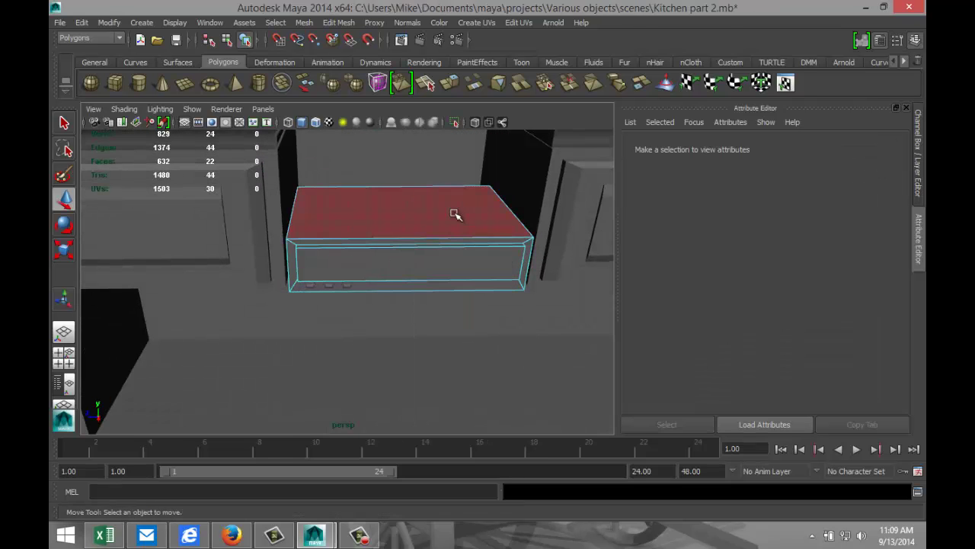
pyautogui.click(454, 210)
pyautogui.click(342, 23)
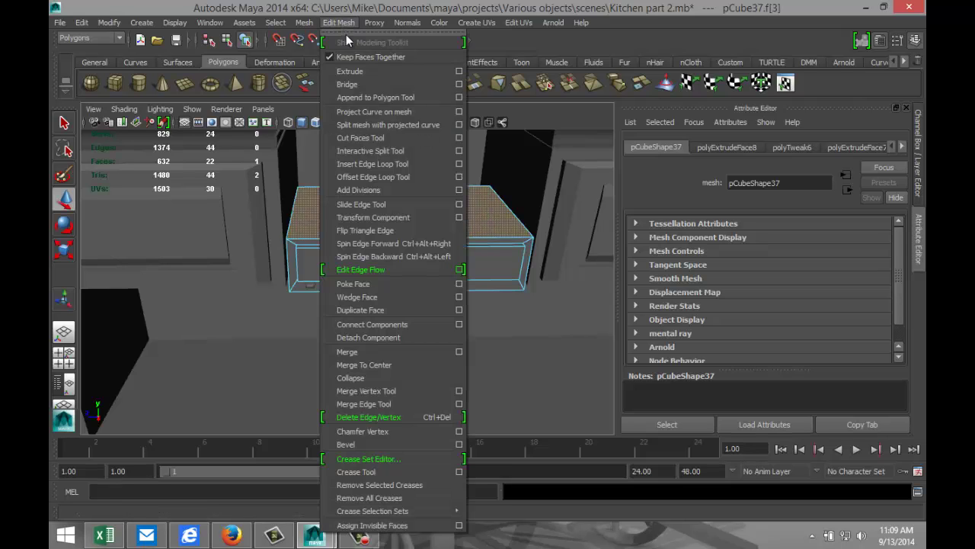
pyautogui.click(361, 70)
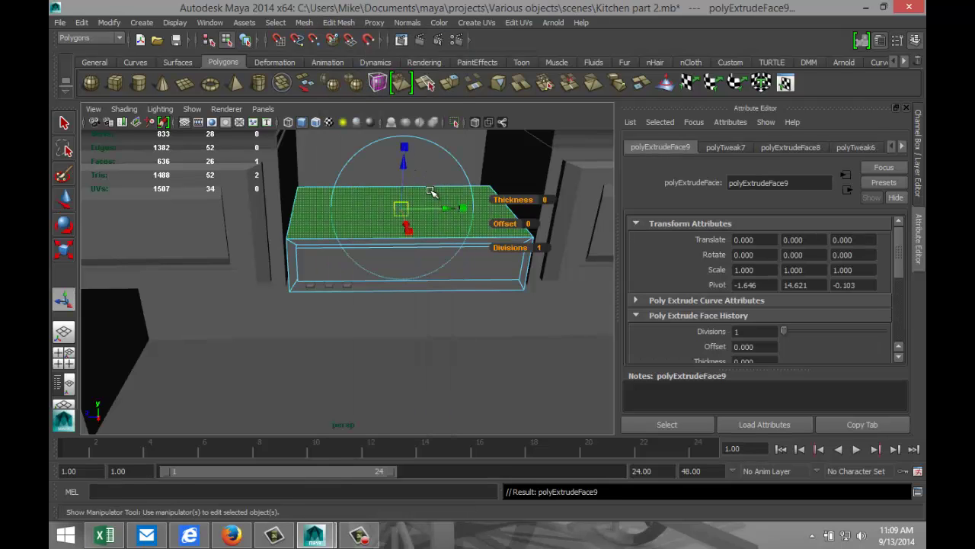
pyautogui.click(400, 207)
pyautogui.moveTo(397, 208); pyautogui.dragTo(379, 206)
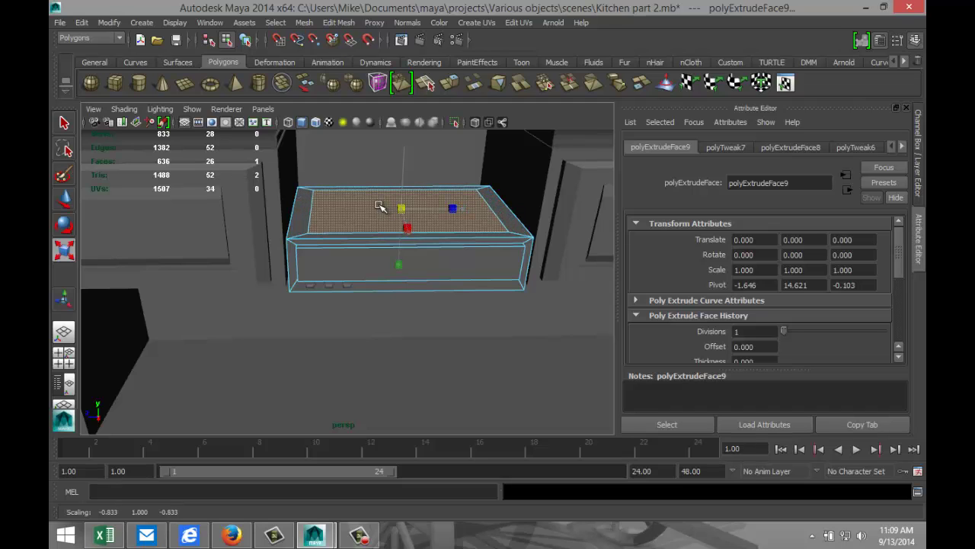
# - Widen the hood's inset top face slightly, scaling it to about 1.028 along X and a little outward along Z
pyautogui.click(64, 358)
pyautogui.press('space')
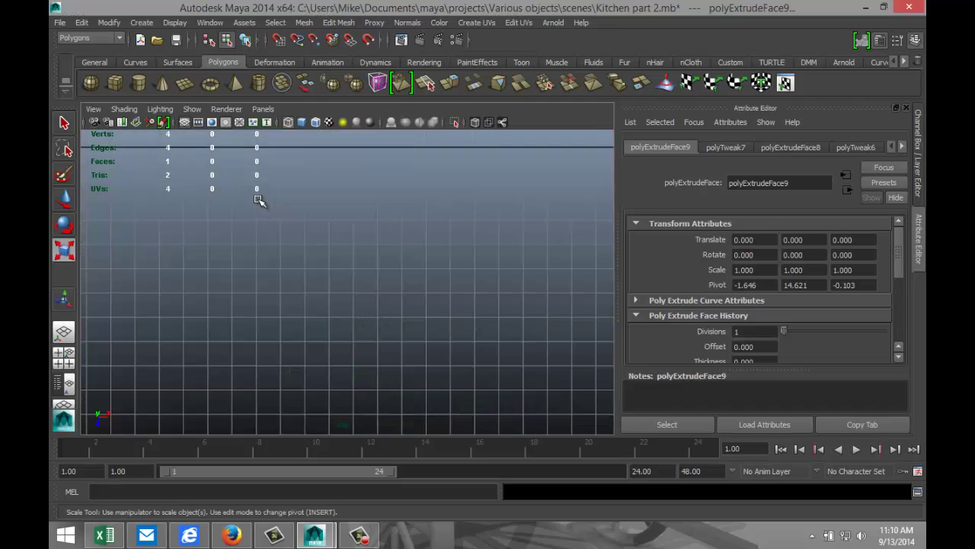
pyautogui.press('f')
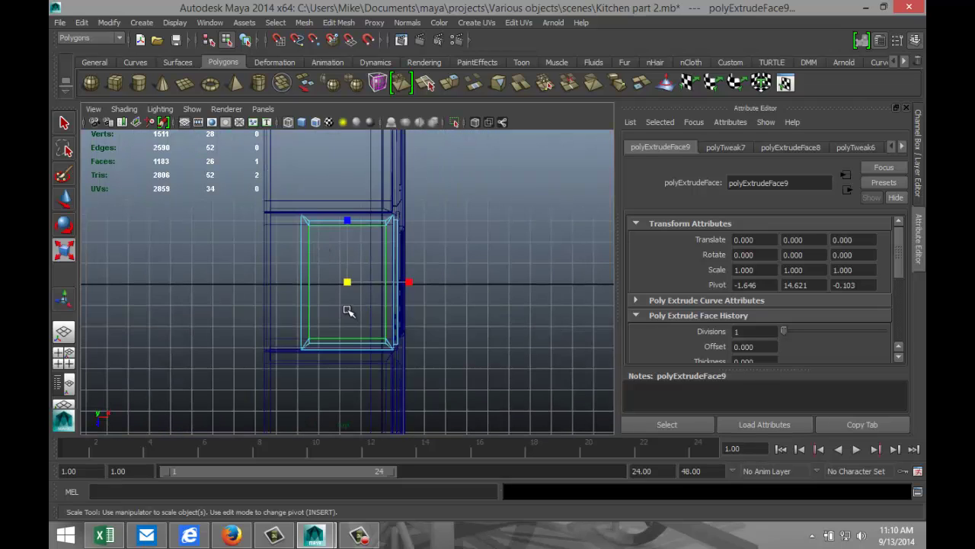
pyautogui.moveTo(409, 283); pyautogui.dragTo(410, 284)
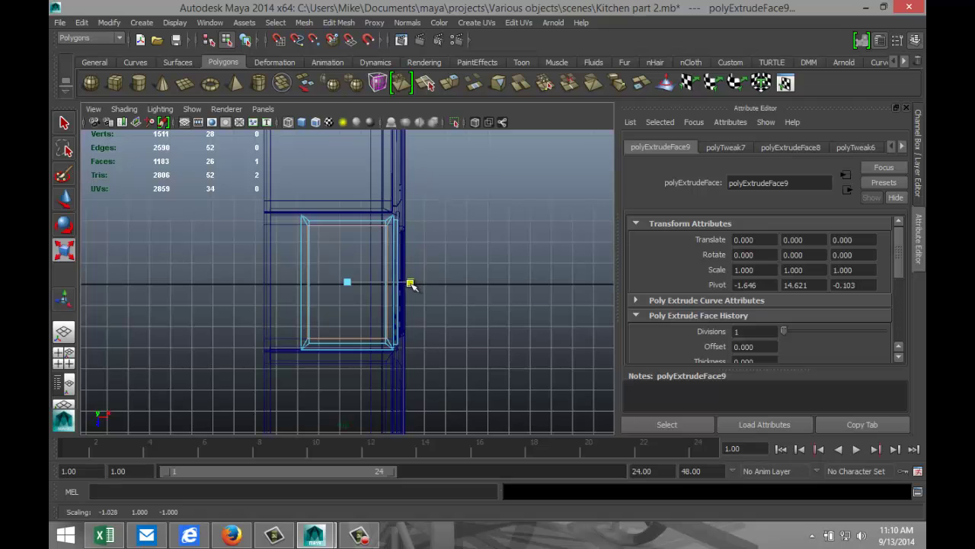
pyautogui.click(64, 356)
pyautogui.press('space')
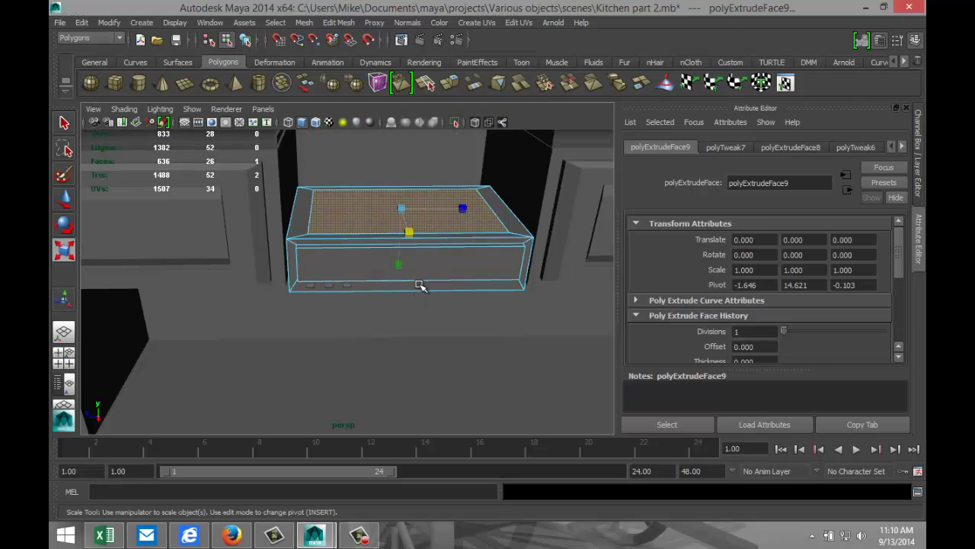
pyautogui.keyDown('alt'); pyautogui.moveTo(420, 282); pyautogui.dragTo(424, 313); pyautogui.keyUp('alt')
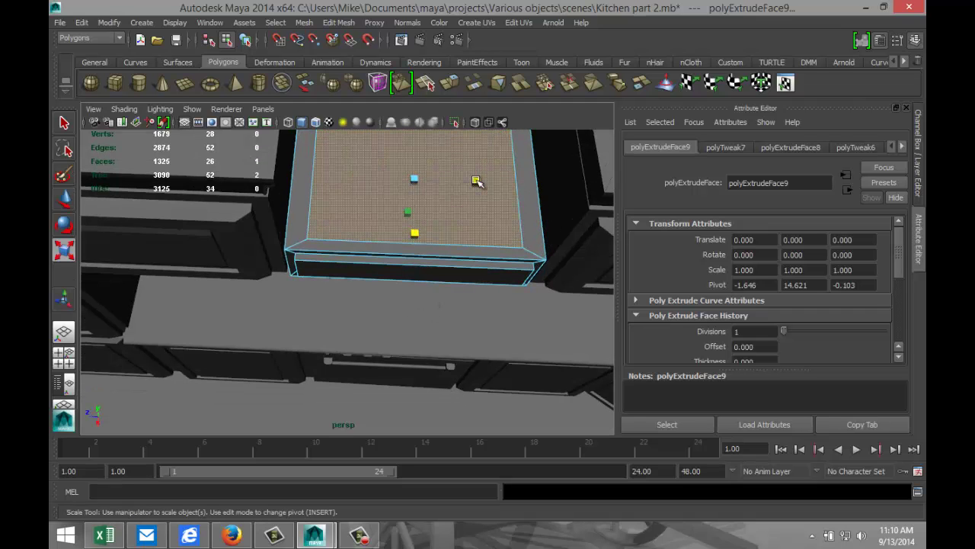
pyautogui.moveTo(475, 183); pyautogui.dragTo(466, 259)
pyautogui.scroll(-5, 482, 187)
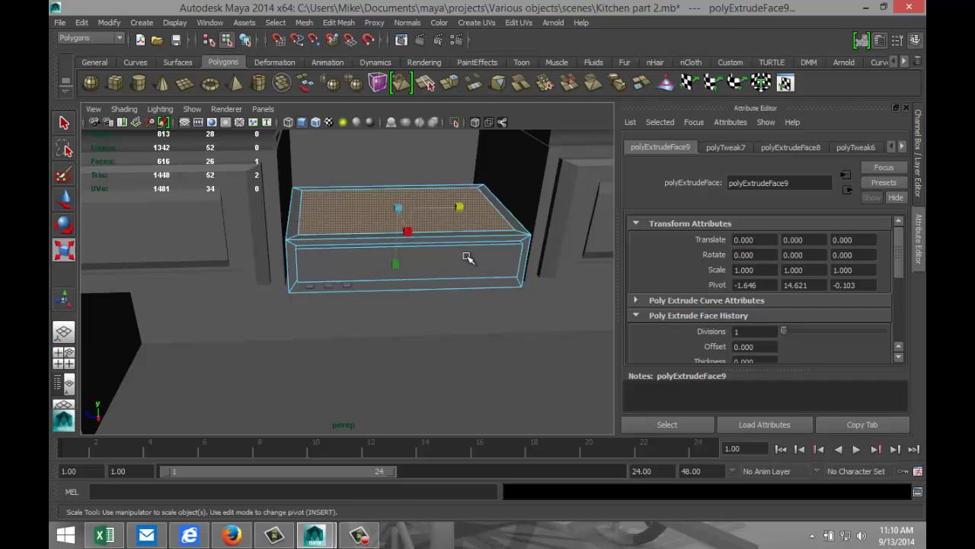
# - Extrude the hood's inset top face again and raise it to about Y 17.6, then nudge it slightly higher
pyautogui.click(340, 25)
pyautogui.click(359, 71)
pyautogui.scroll(-3, 404, 255)
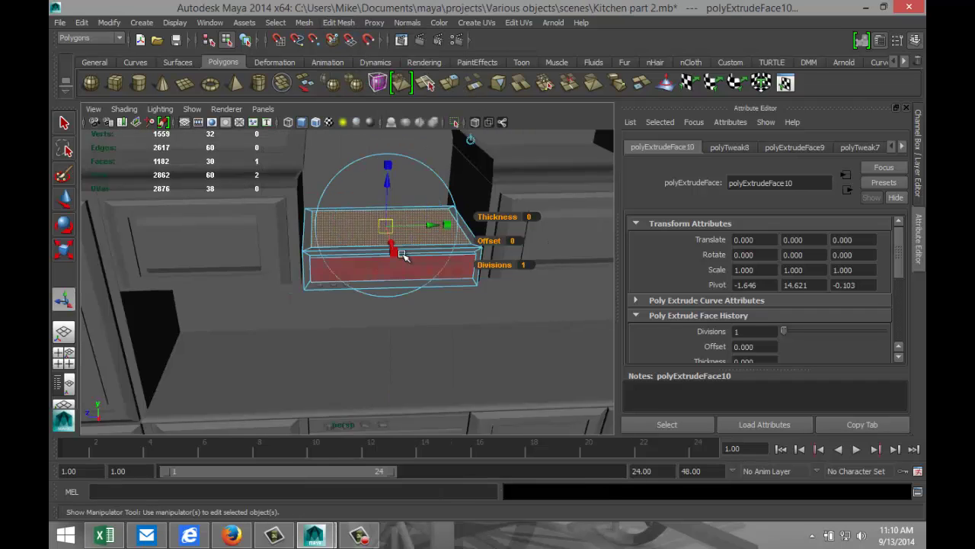
pyautogui.scroll(-2, 403, 256)
pyautogui.press('w')
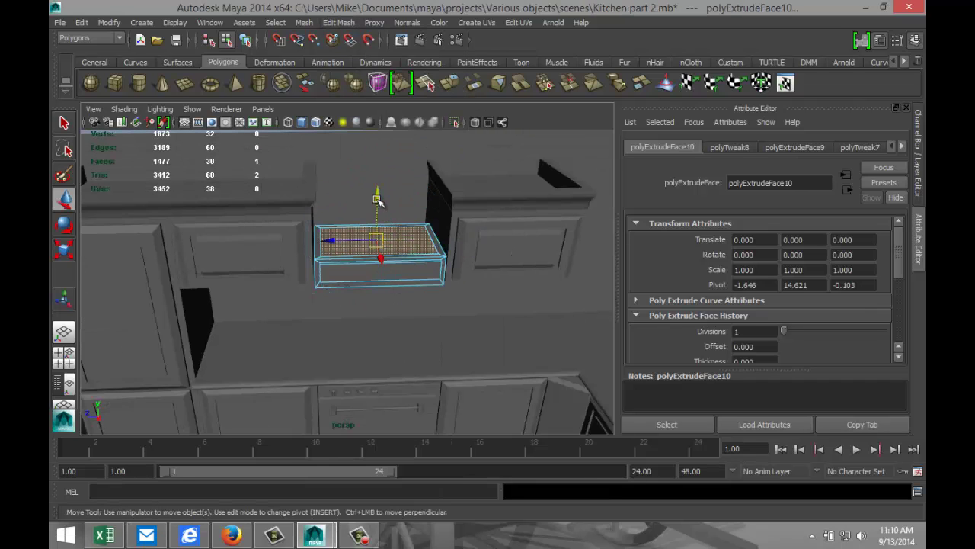
pyautogui.moveTo(378, 200); pyautogui.dragTo(382, 140)
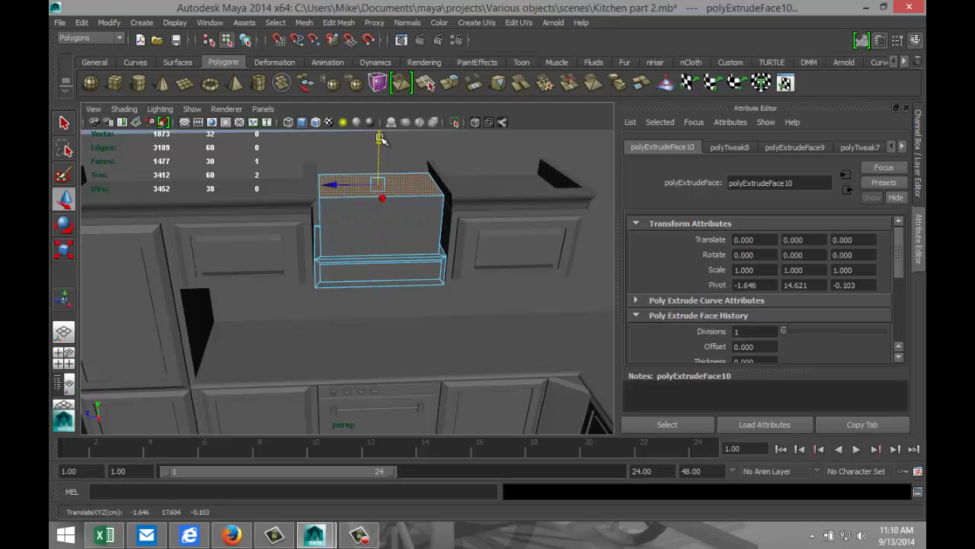
pyautogui.keyDown('alt'); pyautogui.moveTo(425, 279); pyautogui.dragTo(429, 272); pyautogui.keyUp('alt')
pyautogui.moveTo(377, 151); pyautogui.dragTo(376, 148)
# - Scale the raised top face of the range hood
pyautogui.keyDown('alt'); pyautogui.moveTo(462, 276); pyautogui.dragTo(458, 327); pyautogui.keyUp('alt')
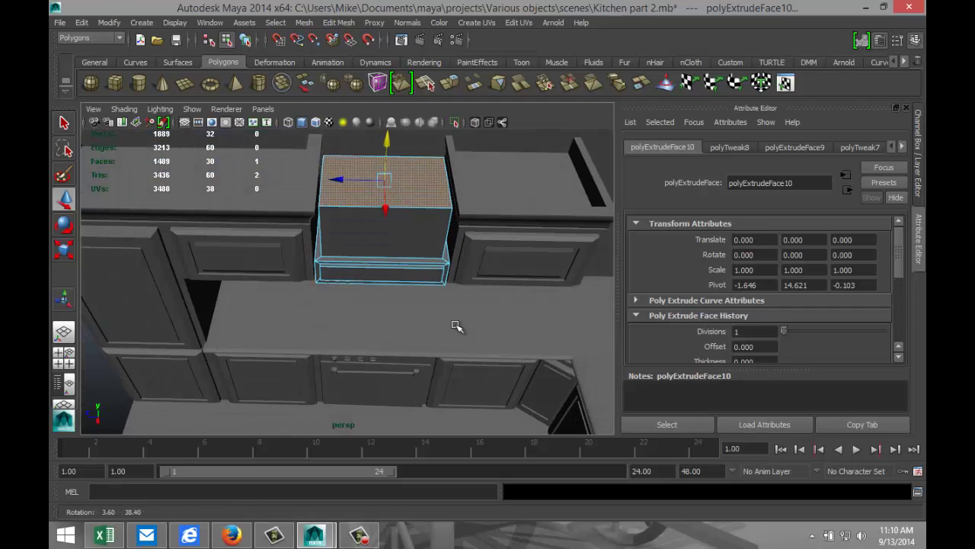
pyautogui.press('r')
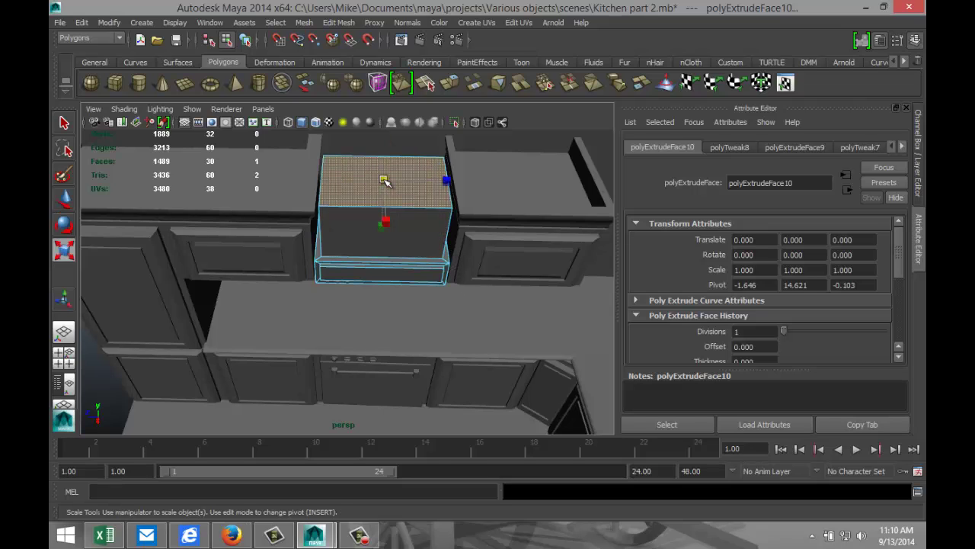
# - Taper the range hood by scaling its top face inward, and extrude that face upward to form the chimney
pyautogui.moveTo(381, 181); pyautogui.dragTo(342, 179)
pyautogui.moveTo(379, 300)
pyautogui.keyDown('alt'); pyautogui.mouseDown()
pyautogui.moveTo(376, 252)
pyautogui.moveTo(387, 318)
pyautogui.mouseUp(); pyautogui.keyUp('alt')
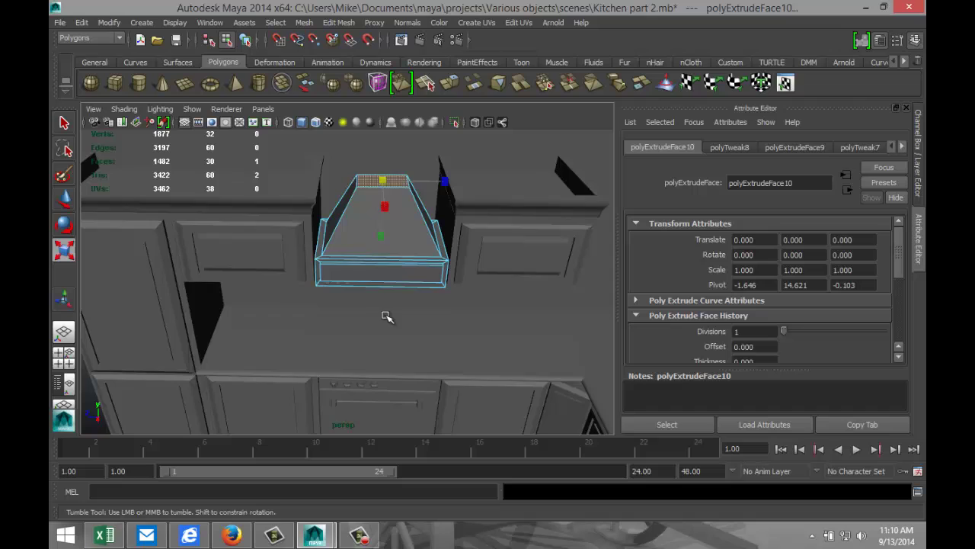
pyautogui.click(338, 22)
pyautogui.click(365, 71)
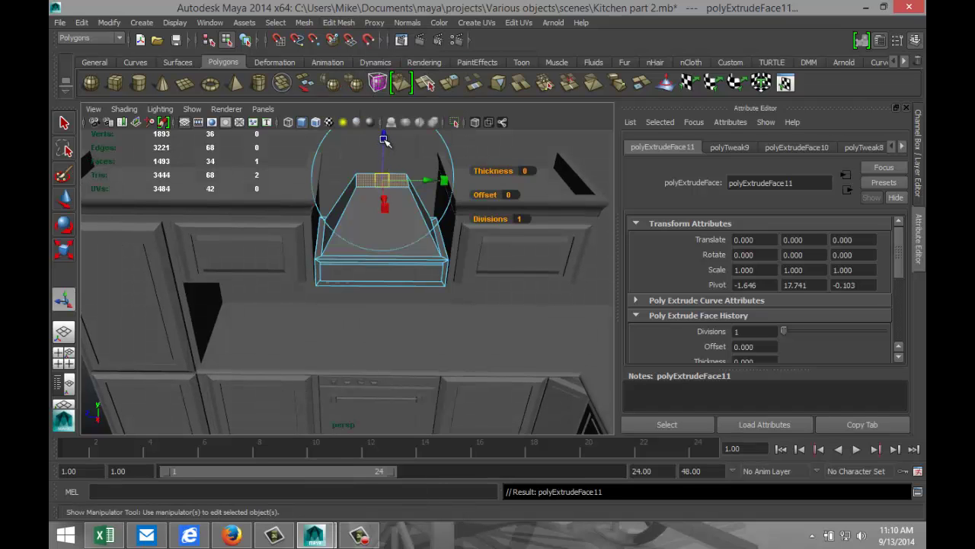
pyautogui.moveTo(383, 138); pyautogui.dragTo(383, 80)
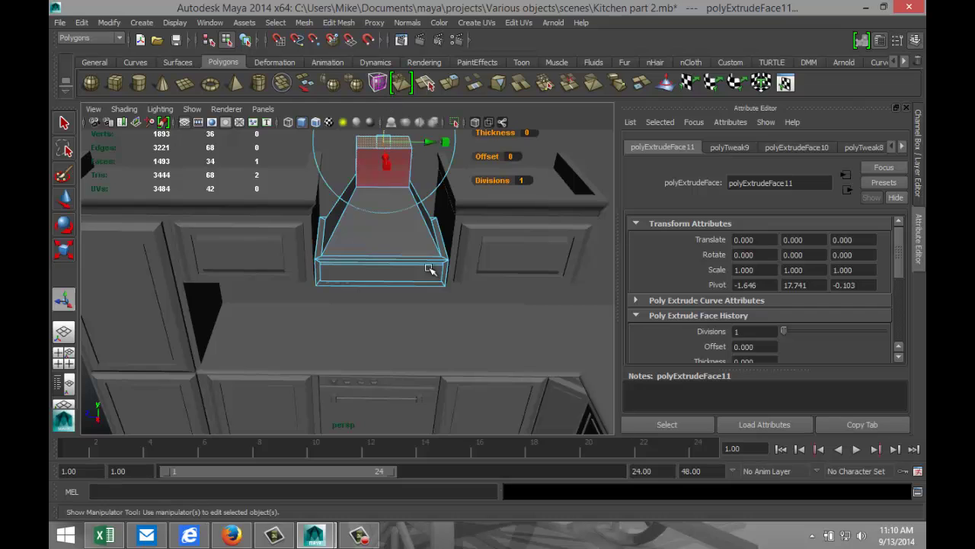
pyautogui.keyDown('alt'); pyautogui.moveTo(429, 317); pyautogui.dragTo(432, 274); pyautogui.keyUp('alt')
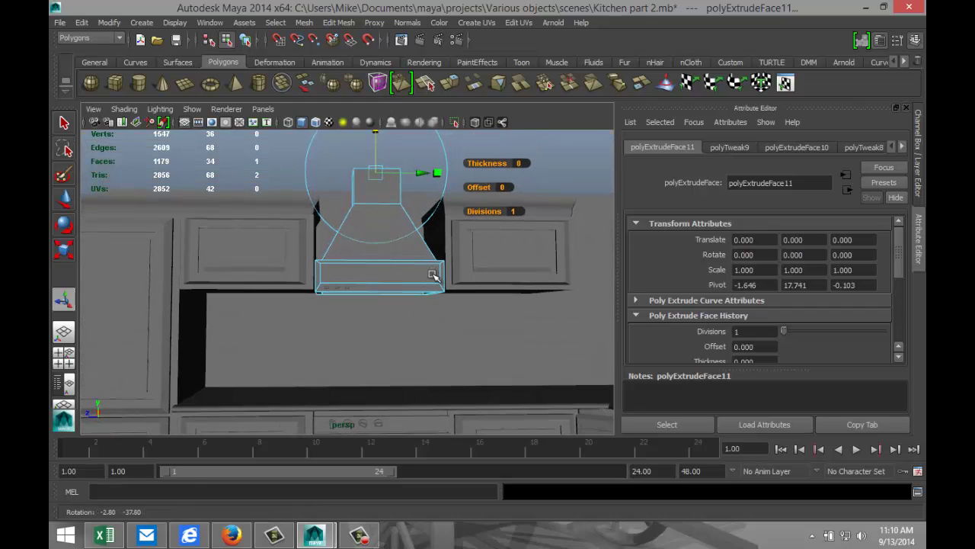
pyautogui.click(371, 145)
pyautogui.scroll(-3, 389, 284)
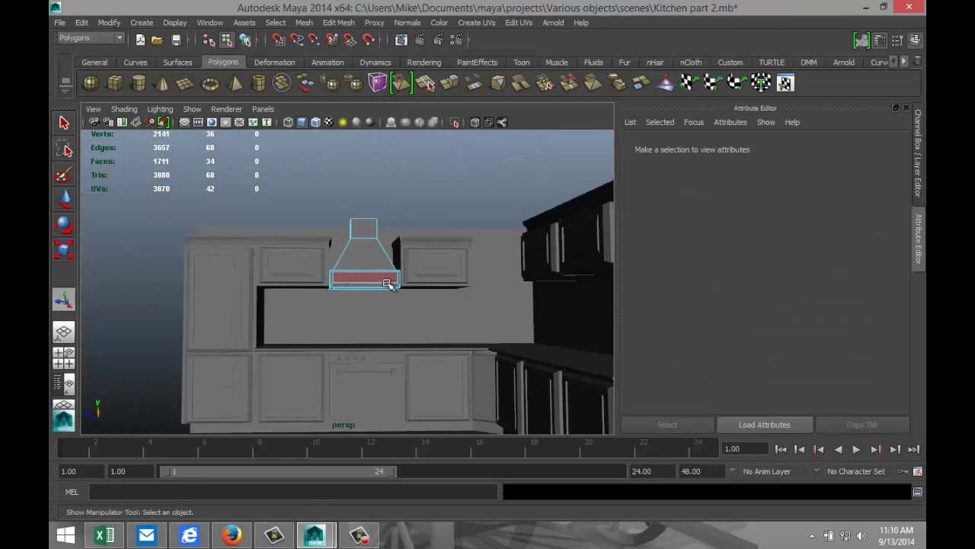
pyautogui.scroll(2, 387, 284)
pyautogui.scroll(-6, 388, 285)
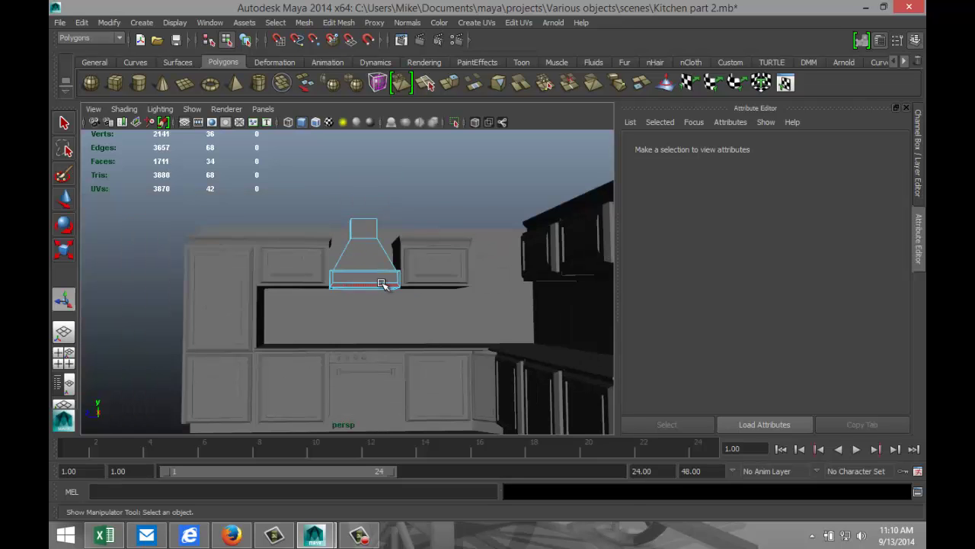
pyautogui.scroll(2, 365, 289)
# - Insert two vertical edge loops in the back wall, between the corner and the upper cabinets, to mark the window's sides
pyautogui.keyDown('alt'); pyautogui.moveTo(295, 325); pyautogui.dragTo(398, 333); pyautogui.keyUp('alt')
pyautogui.click(371, 242)
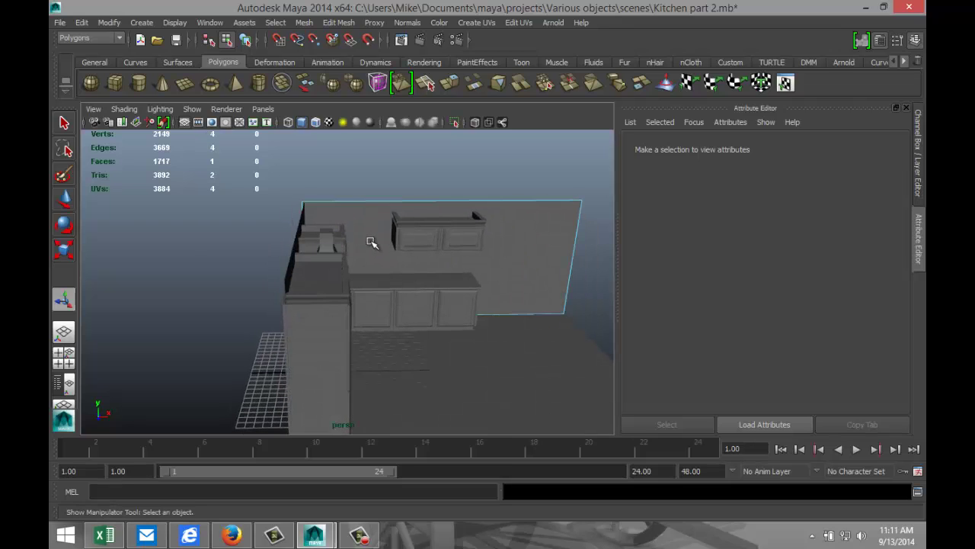
pyautogui.keyDown('alt'); pyautogui.moveTo(374, 259); pyautogui.dragTo(394, 299); pyautogui.keyUp('alt')
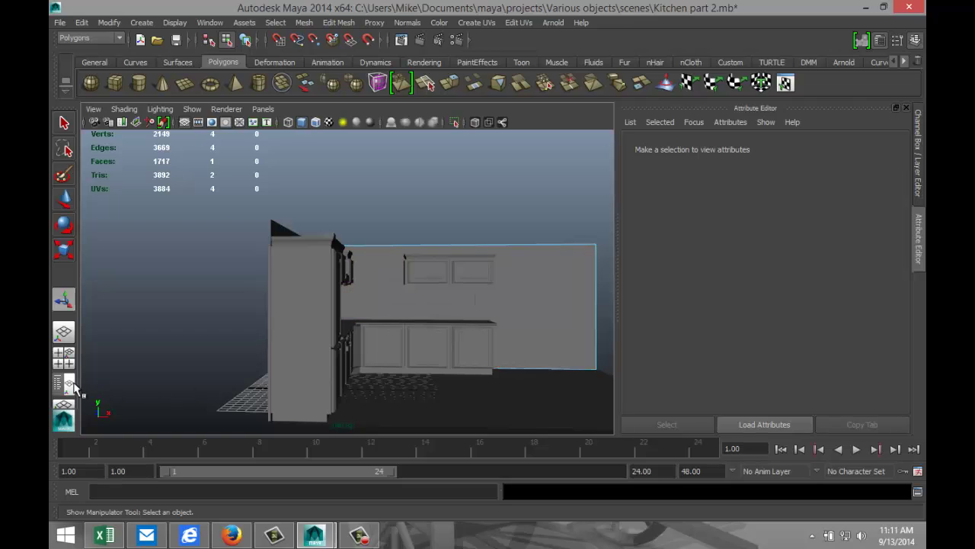
pyautogui.keyDown('alt'); pyautogui.moveTo(363, 340); pyautogui.dragTo(374, 361); pyautogui.keyUp('alt')
pyautogui.click(338, 23)
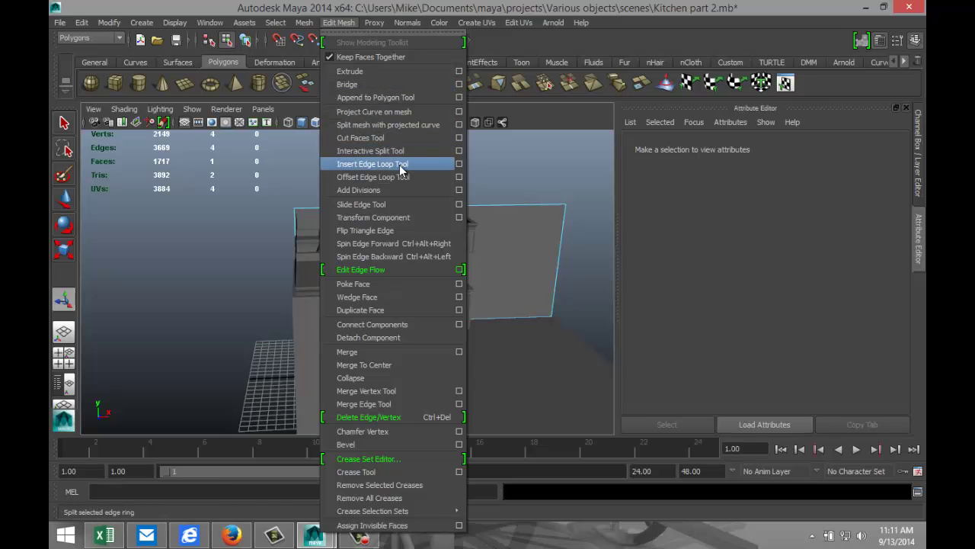
pyautogui.click(388, 163)
pyautogui.moveTo(424, 287)
pyautogui.keyDown('alt'); pyautogui.mouseDown()
pyautogui.moveTo(441, 304)
pyautogui.moveTo(432, 291)
pyautogui.moveTo(437, 298)
pyautogui.mouseUp(); pyautogui.keyUp('alt')
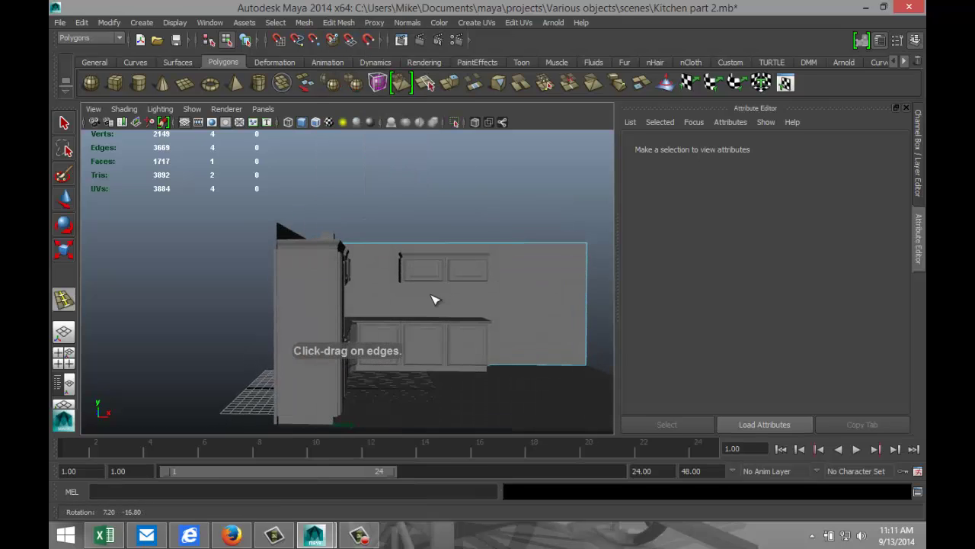
pyautogui.click(396, 248)
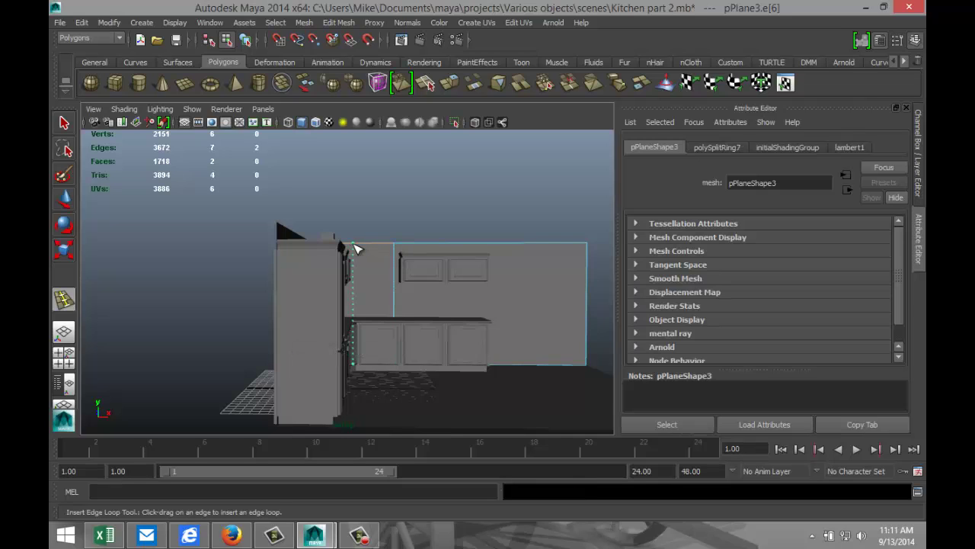
pyautogui.click(354, 244)
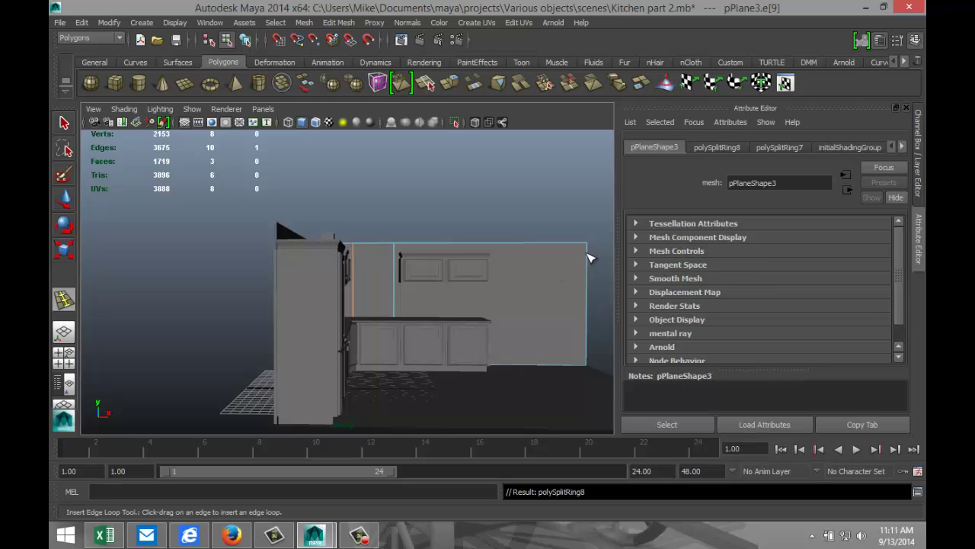
# - Insert two horizontal edge loops across the back wall, near the cabinet tops and just above the countertop
pyautogui.moveTo(588, 254); pyautogui.dragTo(587, 255)
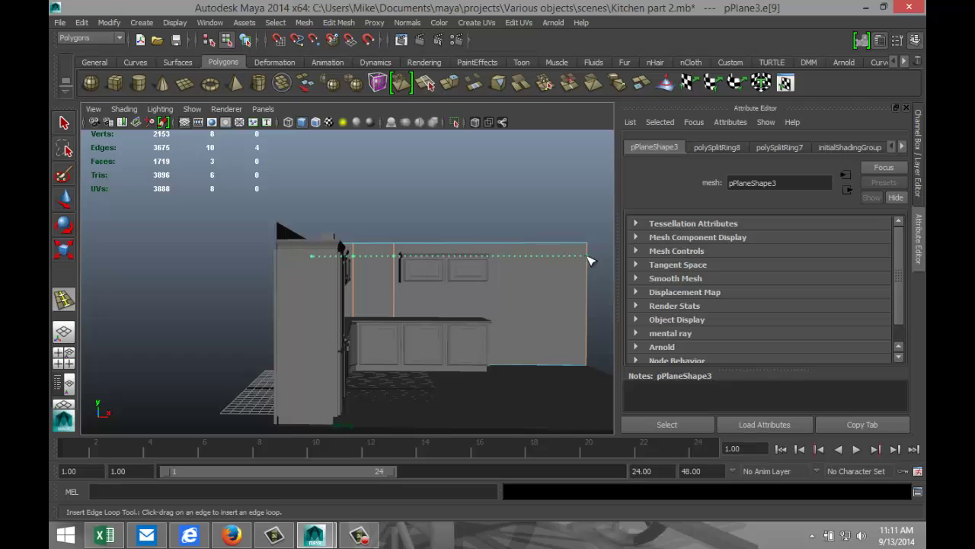
pyautogui.moveTo(590, 261); pyautogui.dragTo(595, 309)
pyautogui.moveTo(235, 307)
pyautogui.keyDown('alt'); pyautogui.mouseDown()
pyautogui.moveTo(224, 309)
pyautogui.moveTo(236, 308)
pyautogui.mouseUp(); pyautogui.keyUp('alt')
pyautogui.press('q')
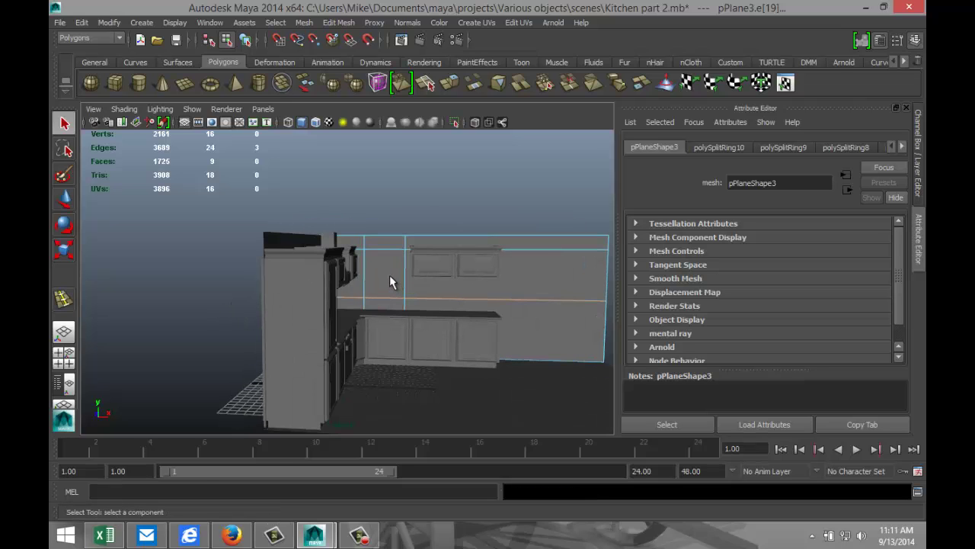
# - Extrude the wall face enclosed by the edge loops and scale it slightly inward to form the outer window border
pyautogui.moveTo(389, 282); pyautogui.dragTo(389, 283, button='right')
pyautogui.click(390, 276)
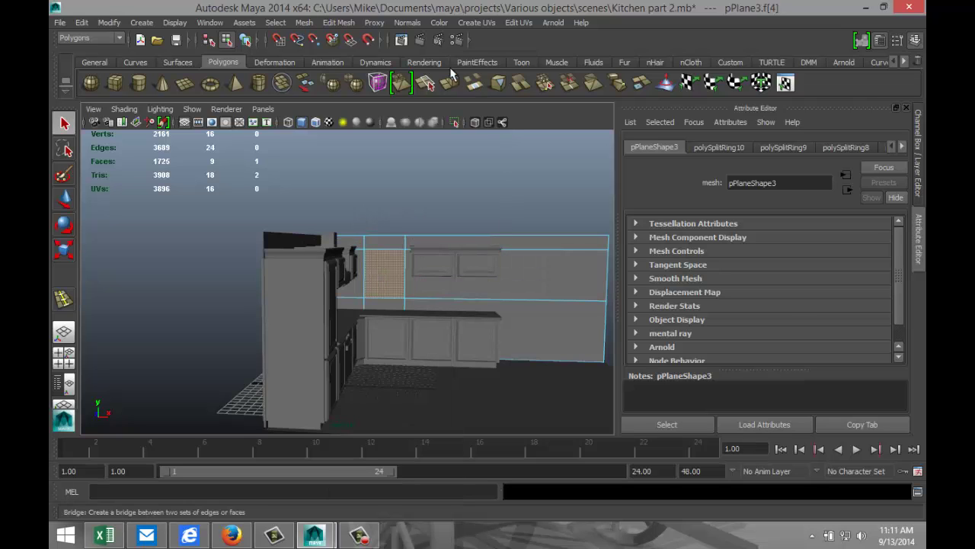
pyautogui.click(340, 22)
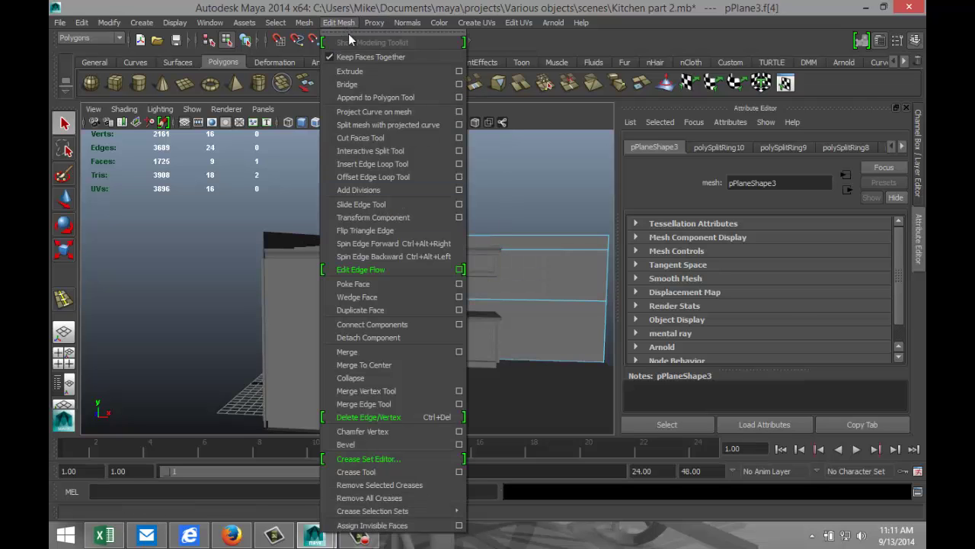
pyautogui.click(364, 70)
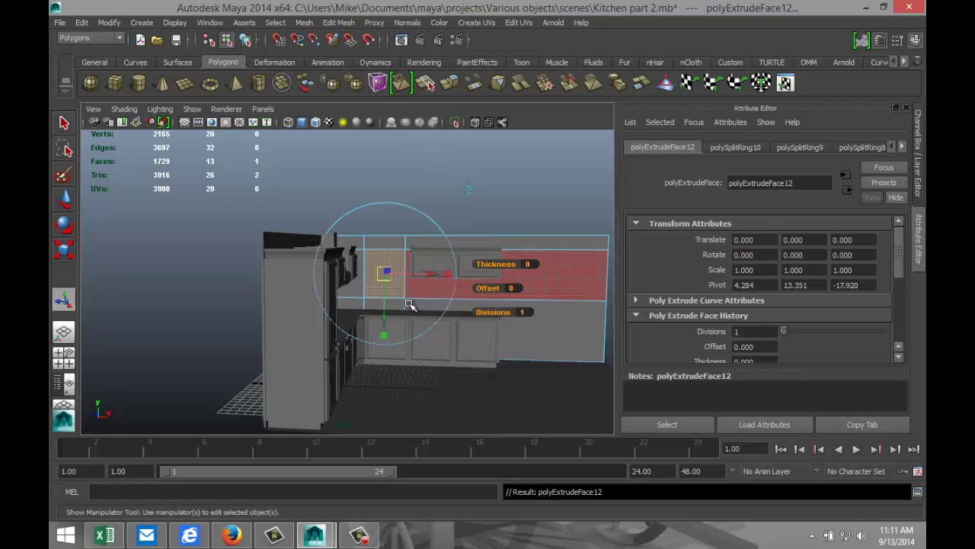
pyautogui.press('r')
pyautogui.moveTo(384, 275); pyautogui.dragTo(381, 278)
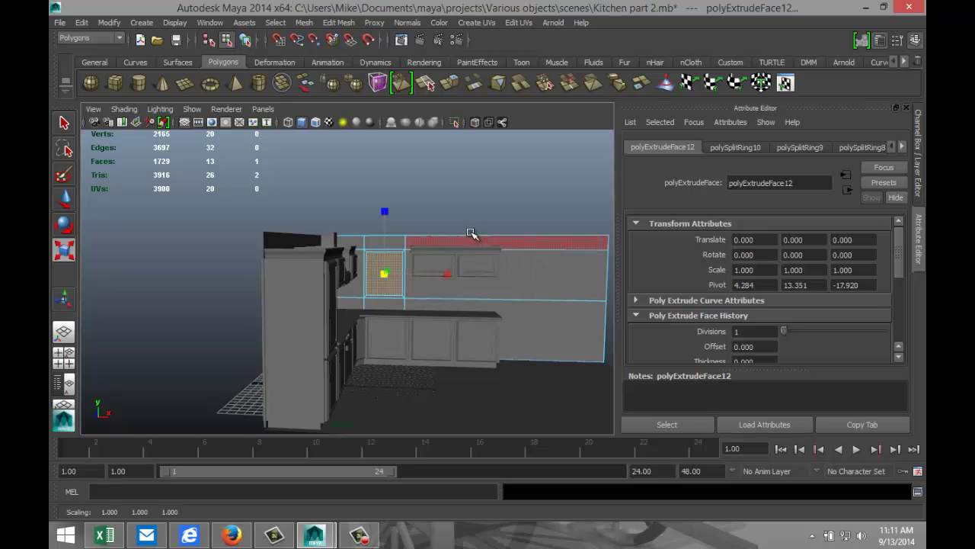
# - Extrude the window face again and scale it inward to about 0.855 for a second, inner border
pyautogui.click(345, 25)
pyautogui.click(364, 68)
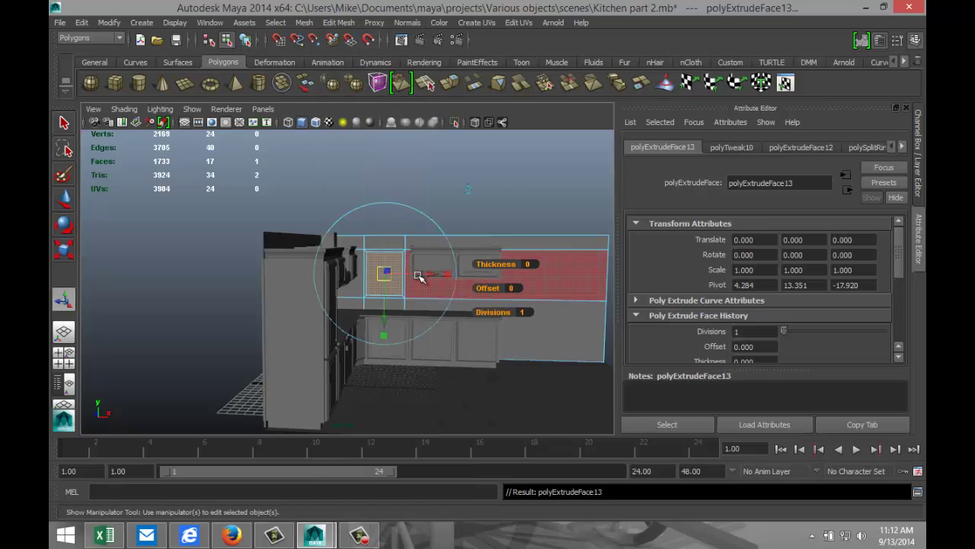
pyautogui.press('r')
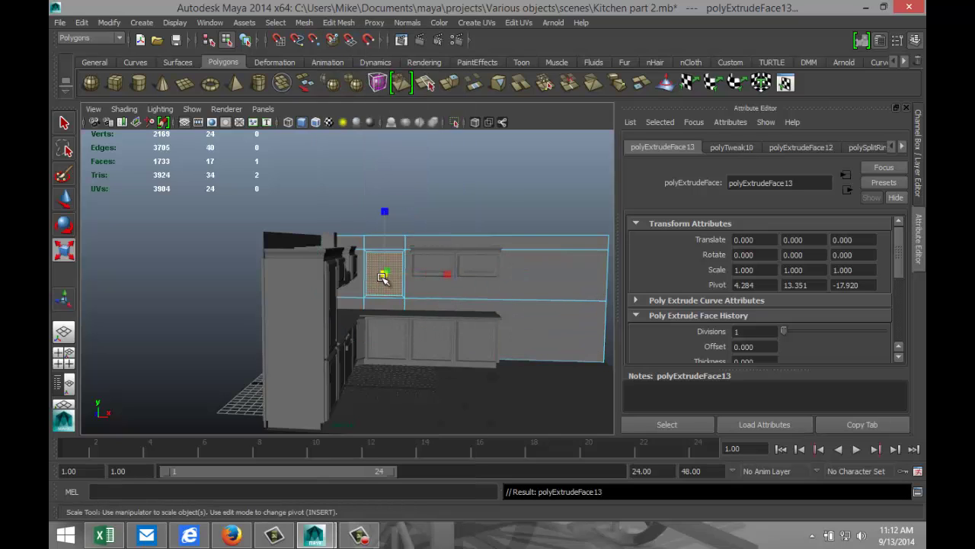
pyautogui.moveTo(382, 279); pyautogui.dragTo(379, 279)
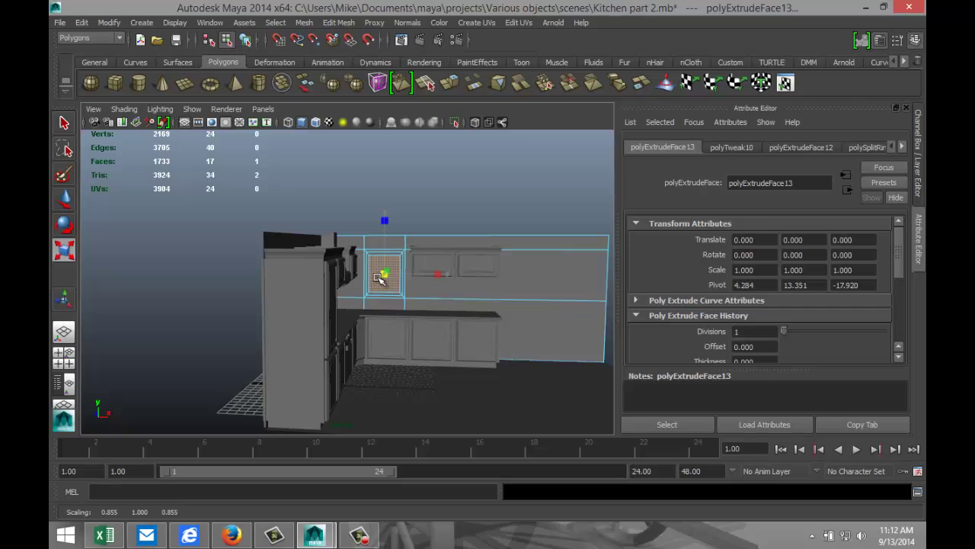
# - Delete the central window face to open a hole in the wall
pyautogui.click(425, 218)
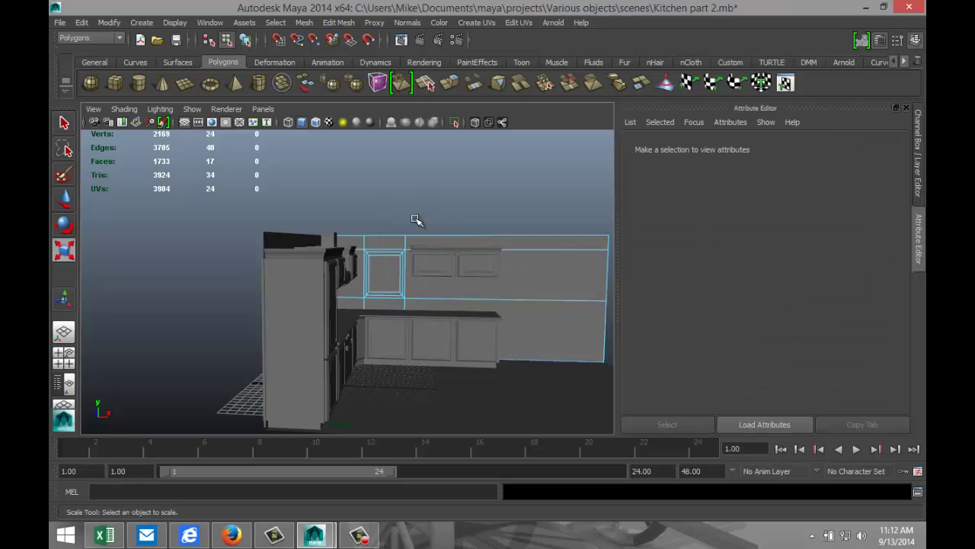
pyautogui.click(378, 270)
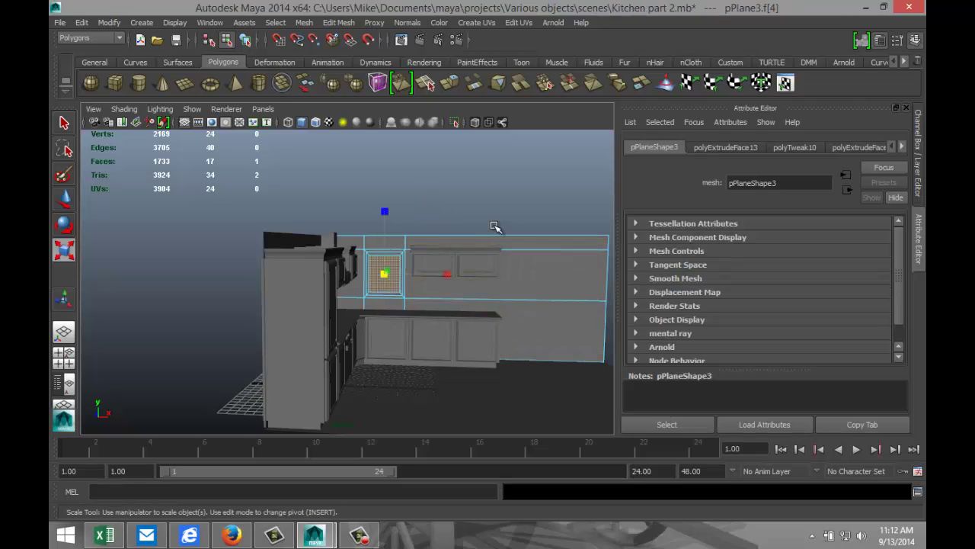
pyautogui.click(458, 186)
# - Extrude the four outer border faces around the window opening and move them out from the wall to Z about -17.47
pyautogui.scroll(8, 430, 323)
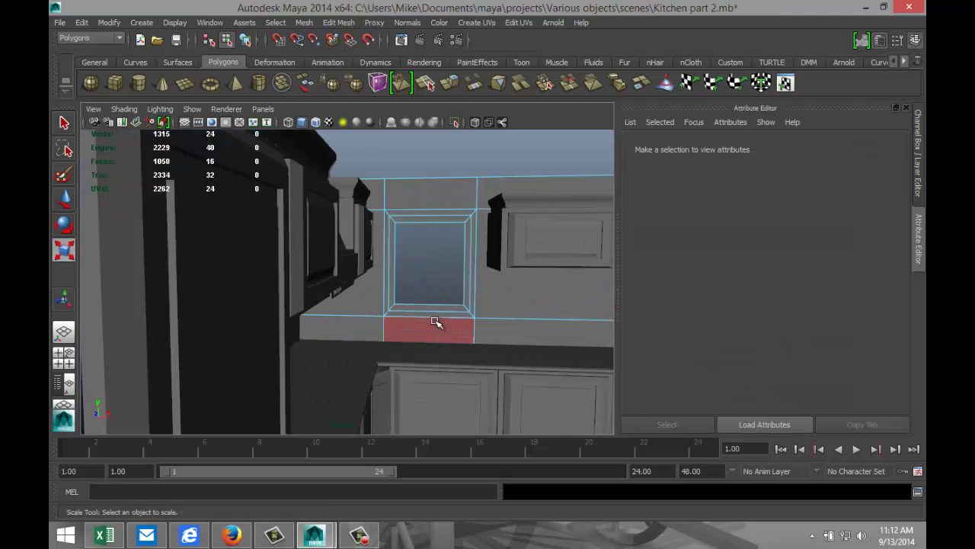
pyautogui.scroll(1, 437, 323)
pyautogui.keyDown('alt'); pyautogui.moveTo(420, 301); pyautogui.dragTo(284, 394, button='middle'); pyautogui.keyUp('alt')
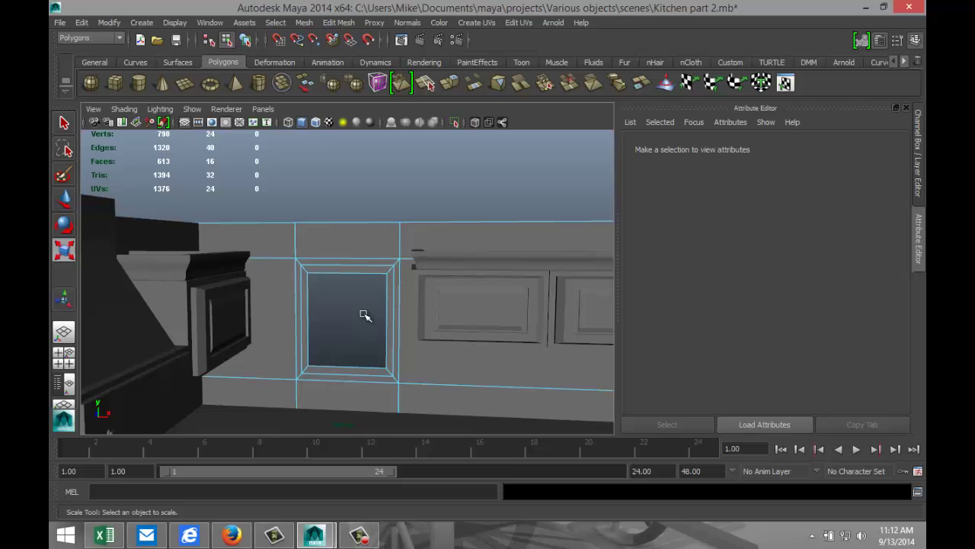
pyautogui.click(352, 263)
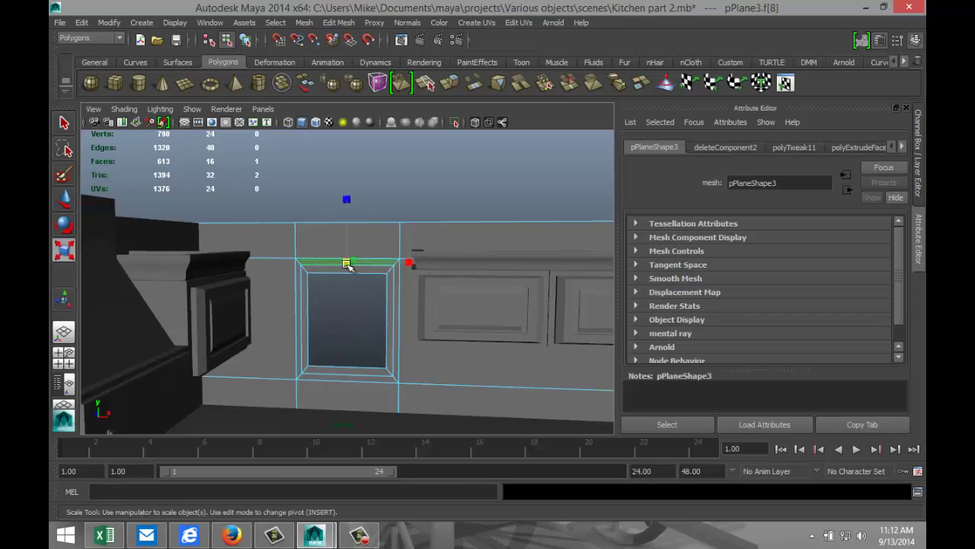
pyautogui.keyDown('shift'); pyautogui.click(304, 297); pyautogui.keyUp('shift')
pyautogui.keyDown('shift'); pyautogui.click(393, 309); pyautogui.keyUp('shift')
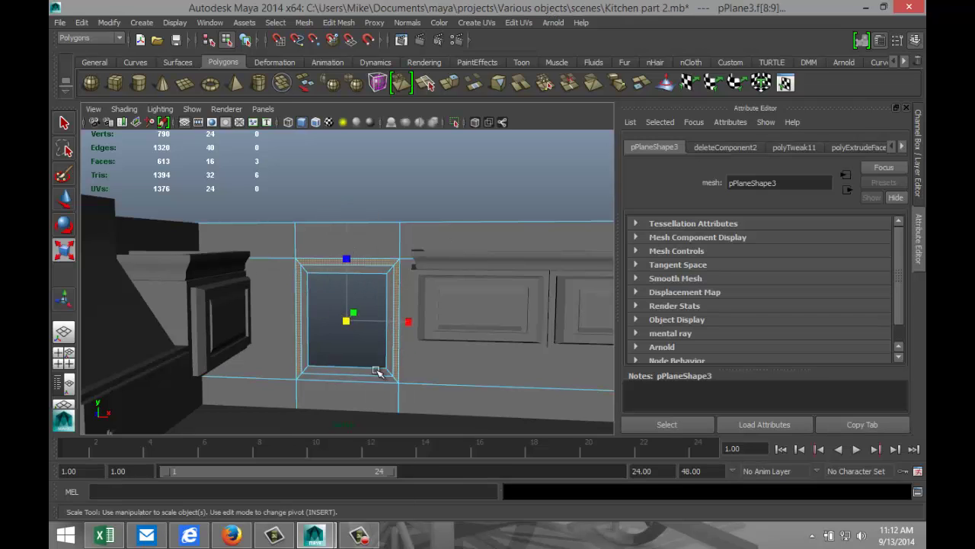
pyautogui.keyDown('shift'); pyautogui.click(365, 379); pyautogui.keyUp('shift')
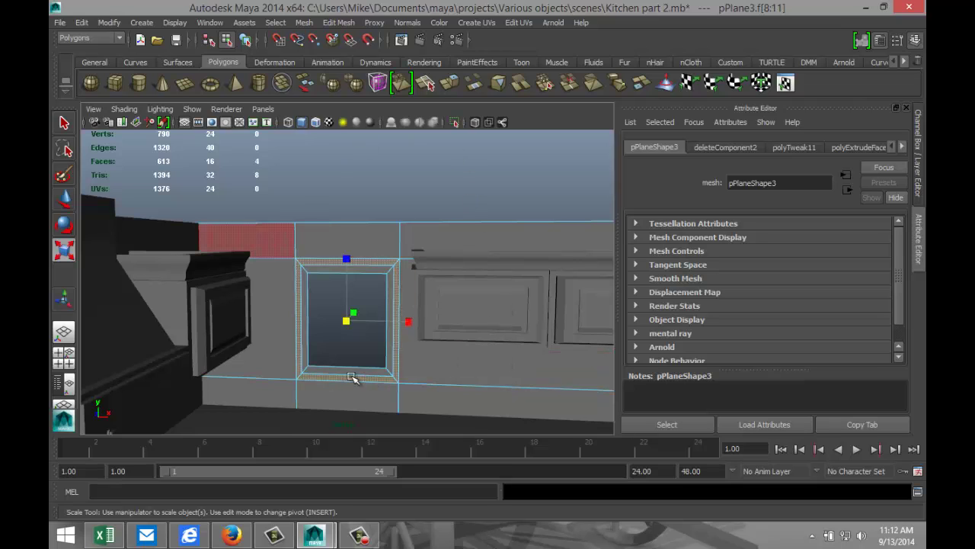
pyautogui.click(342, 23)
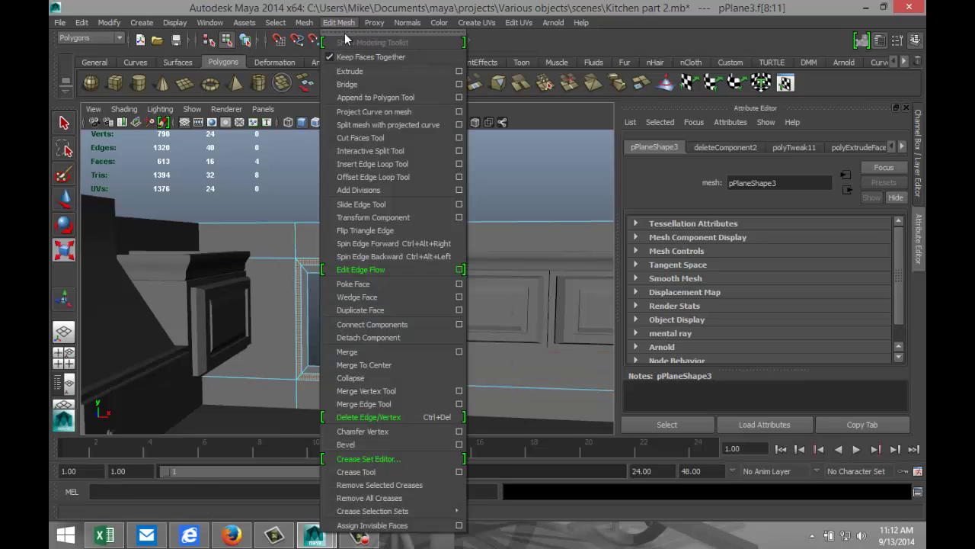
pyautogui.click(362, 71)
pyautogui.press('w')
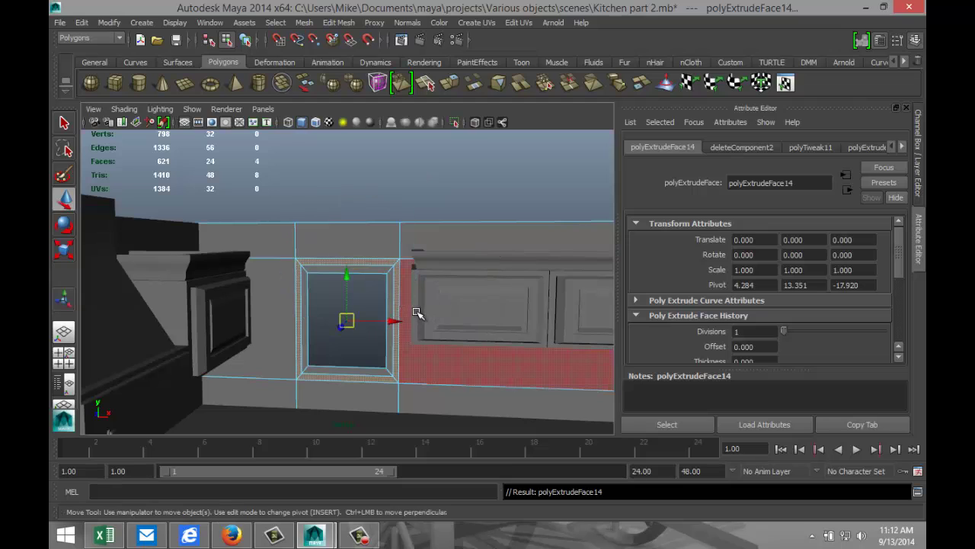
pyautogui.keyDown('alt'); pyautogui.moveTo(370, 370); pyautogui.dragTo(408, 326); pyautogui.keyUp('alt')
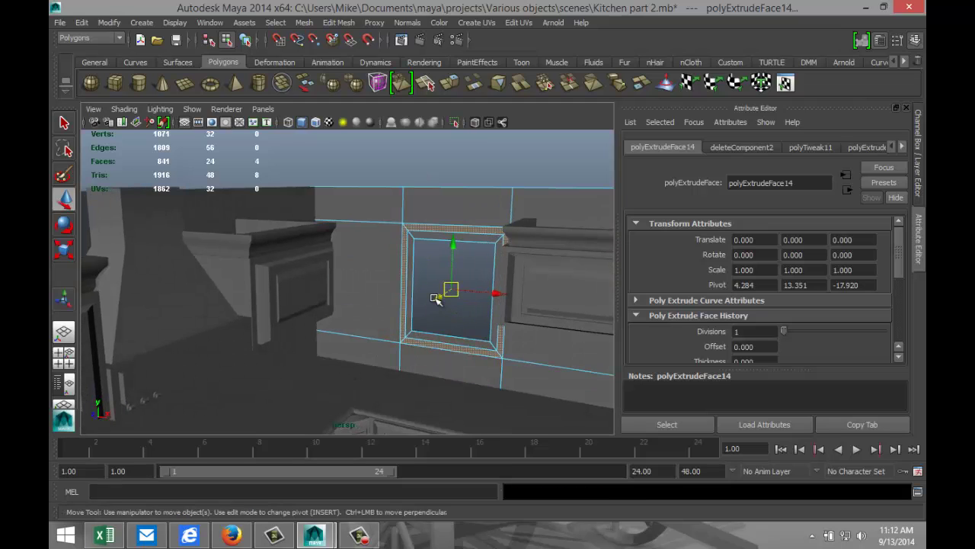
pyautogui.moveTo(435, 298); pyautogui.dragTo(434, 300, button='middle')
pyautogui.moveTo(434, 302); pyautogui.dragTo(432, 305)
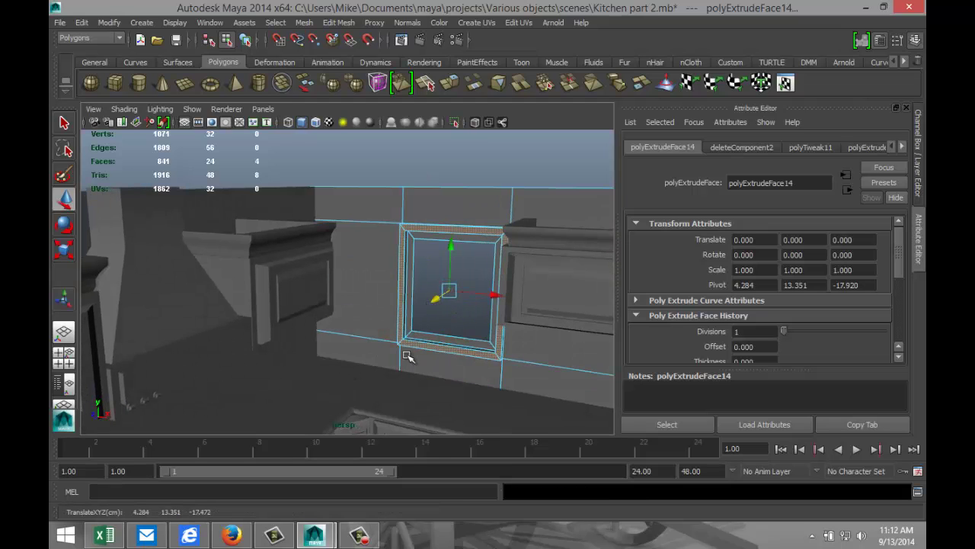
# - Extrude the four inner border faces around the window opening and move them slightly along Z to give the inner frame depth
pyautogui.keyDown('alt'); pyautogui.moveTo(410, 366); pyautogui.dragTo(419, 364); pyautogui.keyUp('alt')
pyautogui.click(381, 305)
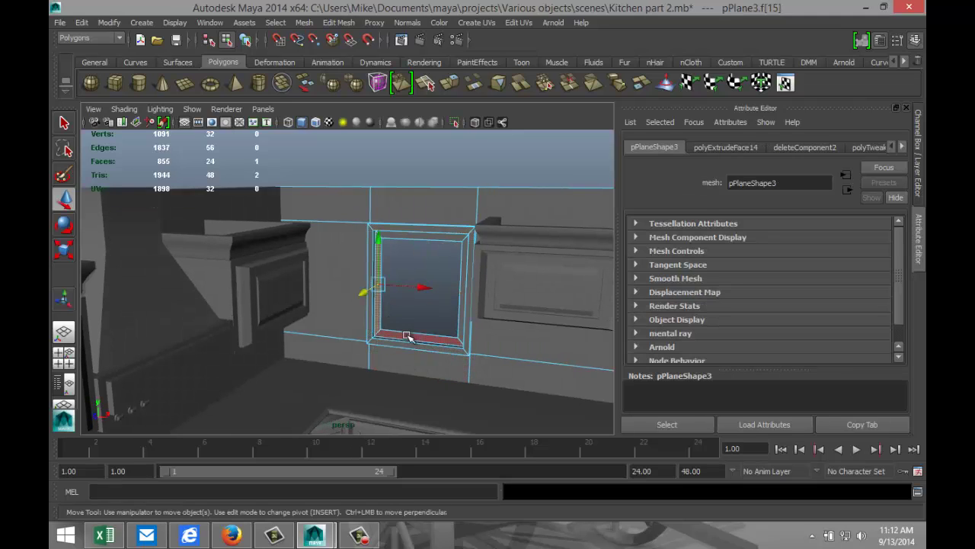
pyautogui.keyDown('shift'); pyautogui.click(412, 339); pyautogui.keyUp('shift')
pyautogui.keyDown('shift'); pyautogui.click(465, 316); pyautogui.keyUp('shift')
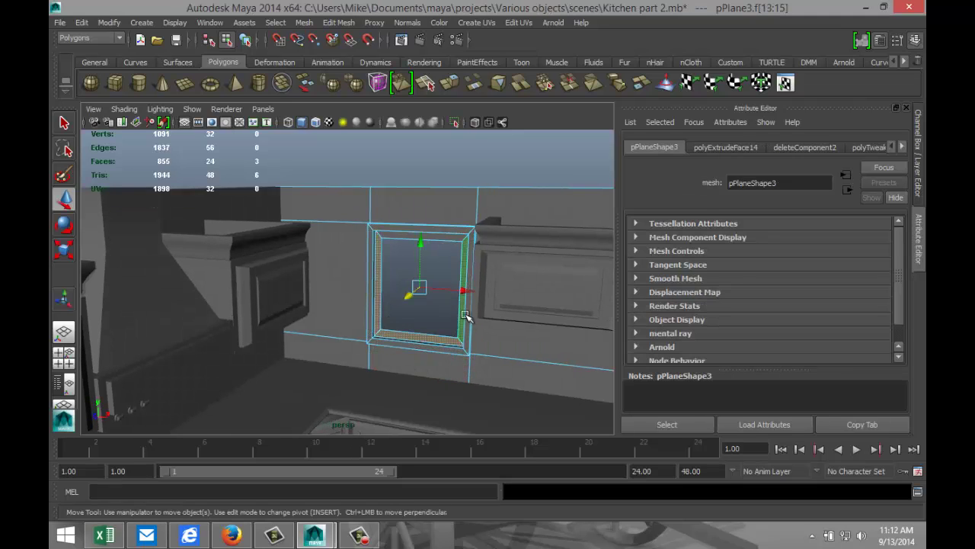
pyautogui.keyDown('shift'); pyautogui.click(445, 238); pyautogui.keyUp('shift')
pyautogui.click(339, 22)
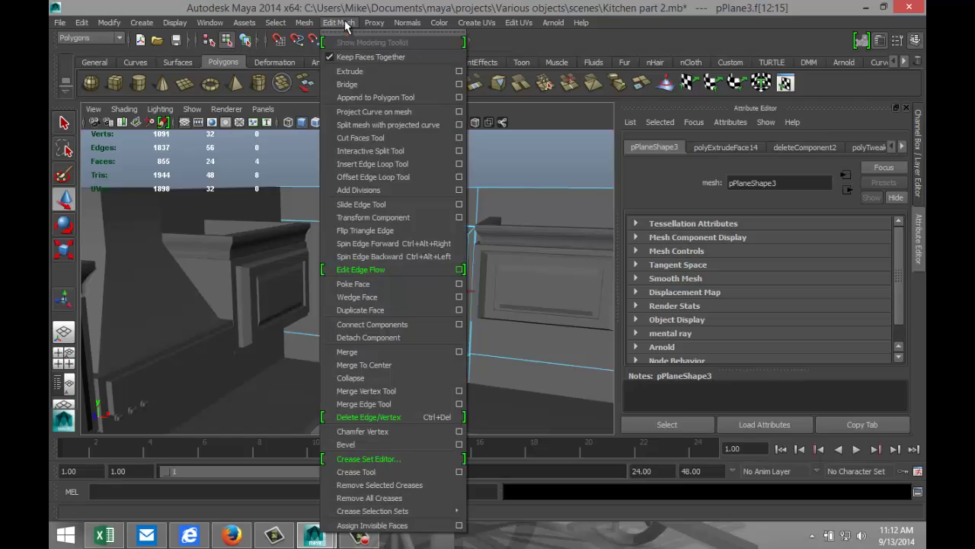
pyautogui.click(360, 72)
pyautogui.keyDown('alt'); pyautogui.moveTo(321, 322); pyautogui.dragTo(311, 323); pyautogui.keyUp('alt')
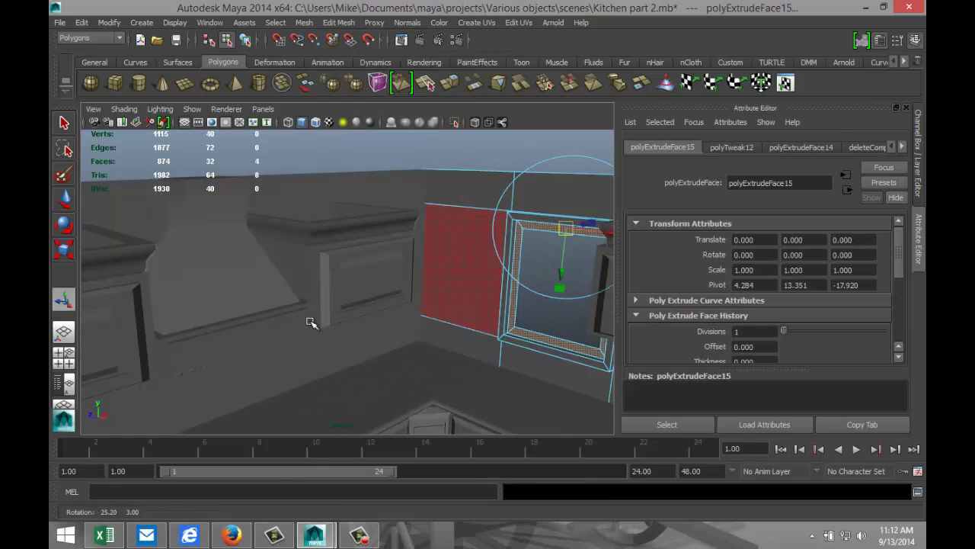
pyautogui.press('w')
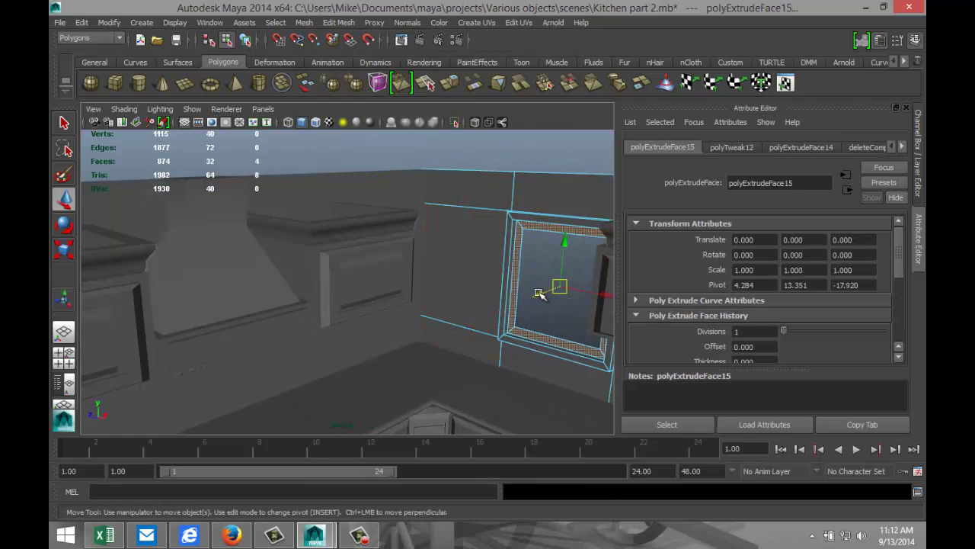
pyautogui.moveTo(538, 293); pyautogui.dragTo(536, 296)
pyautogui.moveTo(393, 334)
pyautogui.keyDown('alt'); pyautogui.mouseDown()
pyautogui.moveTo(348, 340)
pyautogui.moveTo(418, 340)
pyautogui.moveTo(385, 342)
pyautogui.mouseUp(); pyautogui.keyUp('alt')
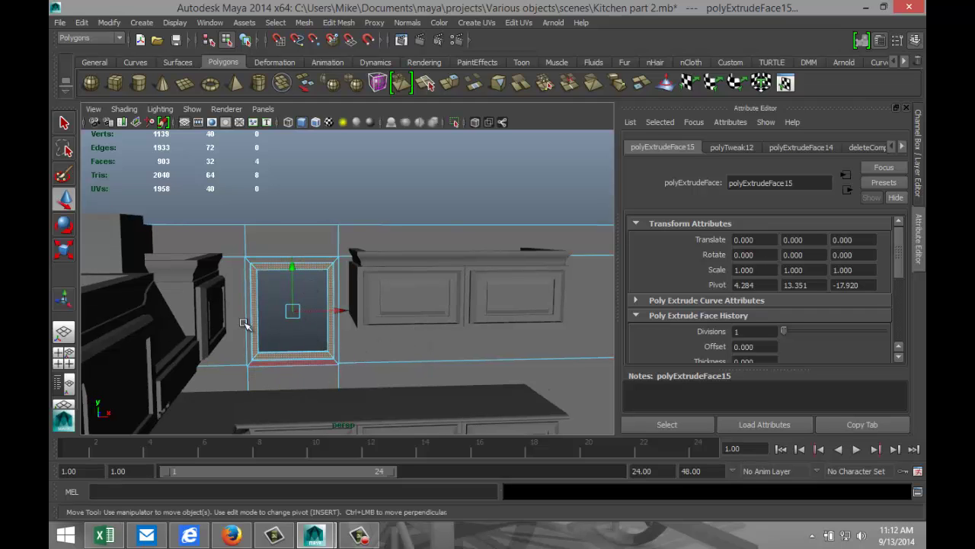
pyautogui.keyDown('alt'); pyautogui.moveTo(337, 357); pyautogui.dragTo(377, 363); pyautogui.keyUp('alt')
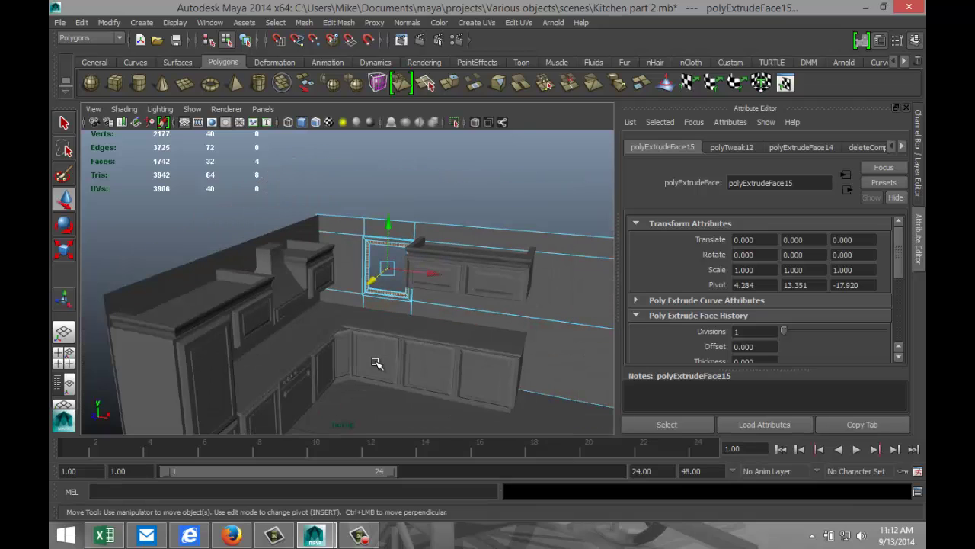
# - Create a tall, thin polygon cube on the open floor and scale it down uniformly to a small bar
pyautogui.click(115, 87)
pyautogui.scroll(-5, 407, 384)
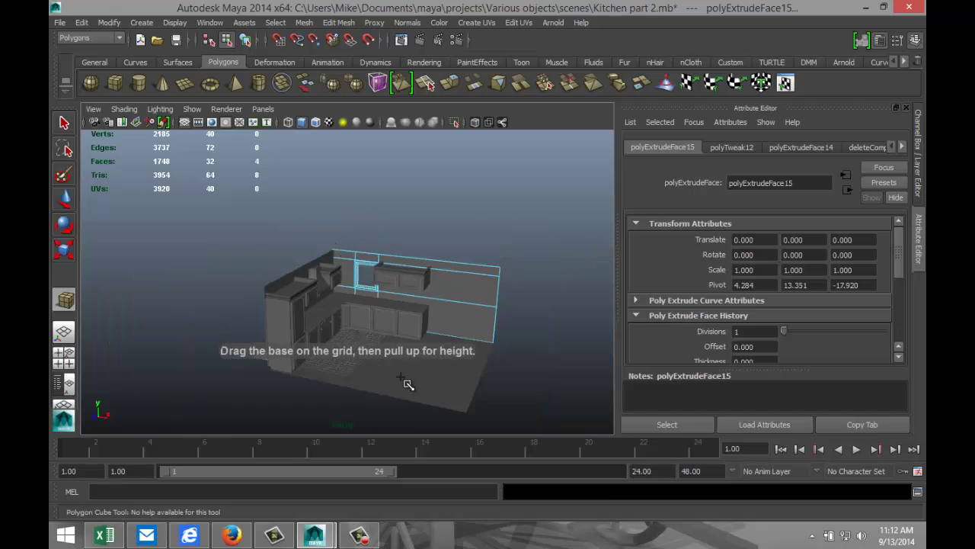
pyautogui.moveTo(419, 394); pyautogui.dragTo(418, 240)
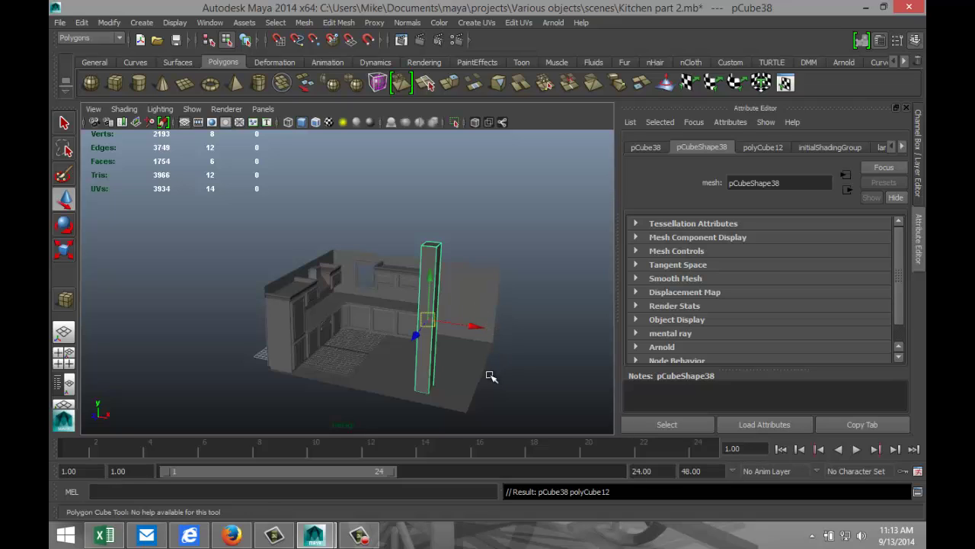
pyautogui.press('r')
pyautogui.moveTo(425, 325); pyautogui.dragTo(373, 325)
# - Move the small bar in front of the back-wall window, to about X 4.97 and Z -16.07
pyautogui.press('w')
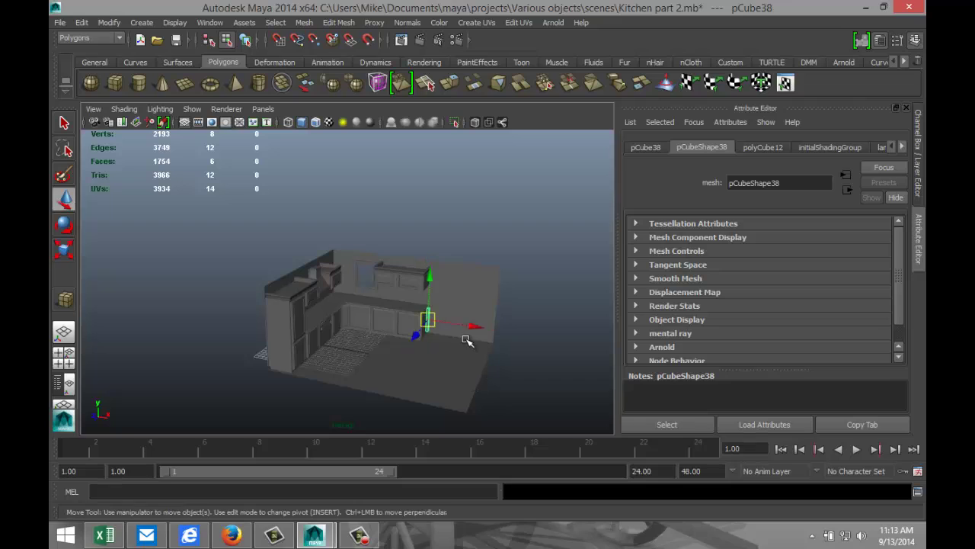
pyautogui.moveTo(471, 331); pyautogui.dragTo(381, 322)
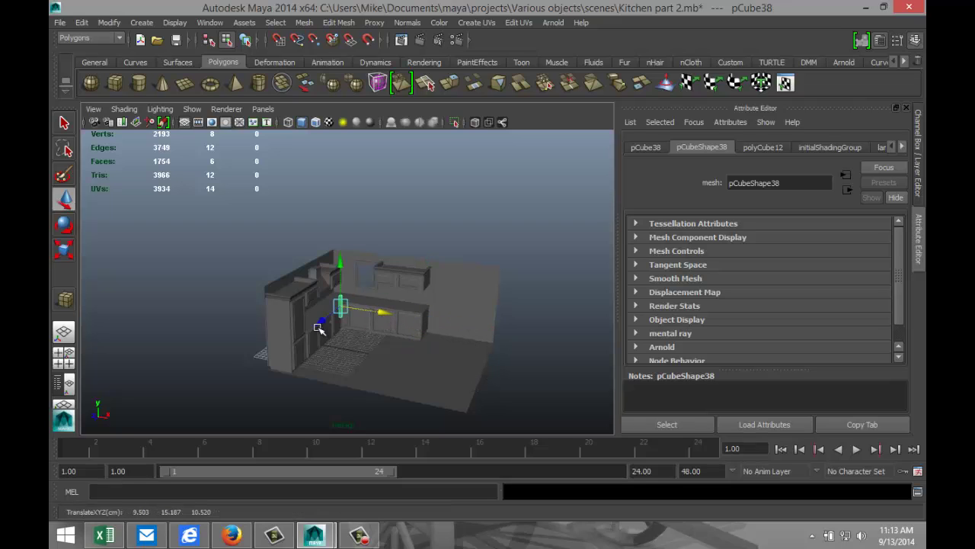
pyautogui.moveTo(319, 326); pyautogui.dragTo(360, 272)
pyautogui.moveTo(436, 284); pyautogui.dragTo(416, 277)
pyautogui.press('f')
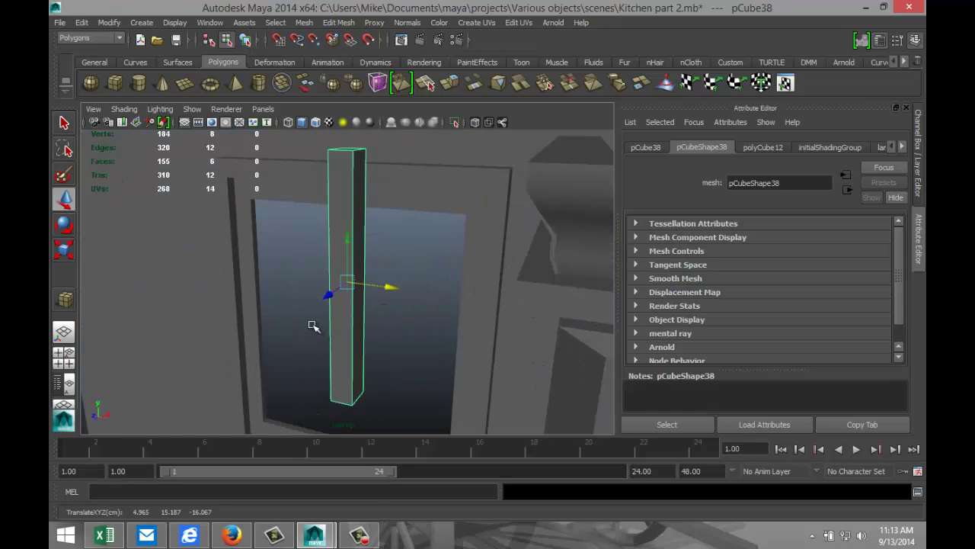
# - Push the bar back into the window opening, to about X 4.49 and Z -18.27, and lower it between the frame edges
pyautogui.keyDown('alt'); pyautogui.moveTo(312, 326); pyautogui.dragTo(277, 325, button='right'); pyautogui.keyUp('alt')
pyautogui.keyDown('alt'); pyautogui.moveTo(277, 324); pyautogui.dragTo(429, 326); pyautogui.keyUp('alt')
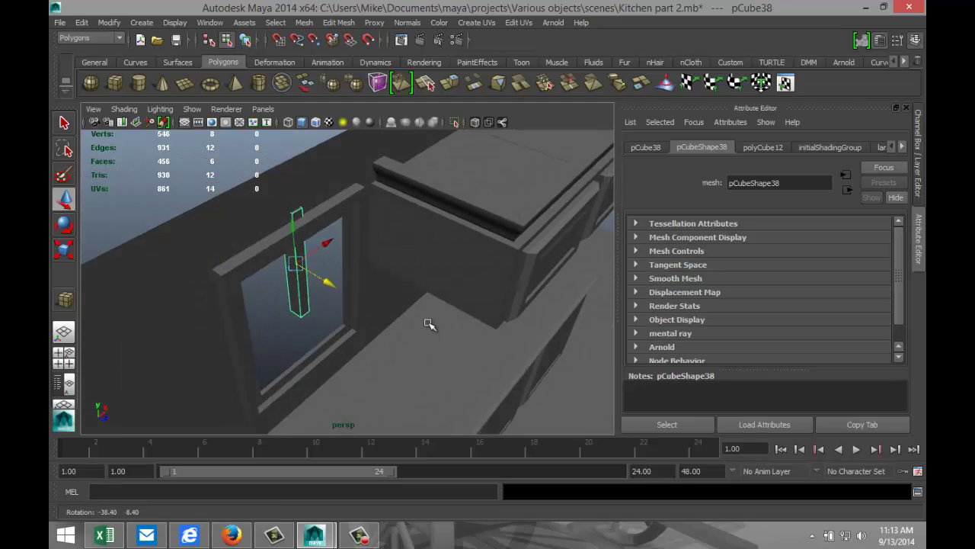
pyautogui.moveTo(327, 283); pyautogui.dragTo(325, 284)
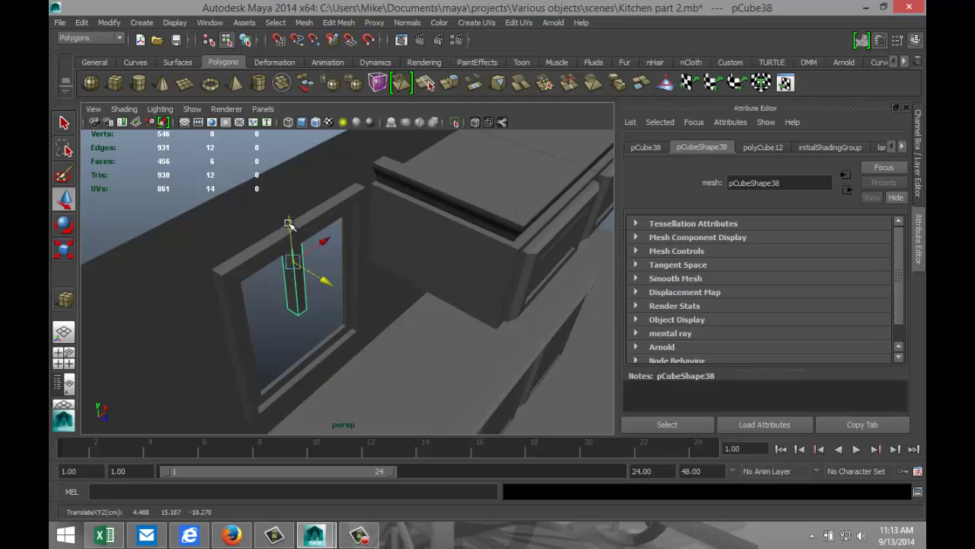
pyautogui.moveTo(289, 225); pyautogui.dragTo(300, 268)
pyautogui.keyDown('alt'); pyautogui.moveTo(331, 327); pyautogui.dragTo(365, 324); pyautogui.keyUp('alt')
# - Stretch the bar vertically to a scale of about 0.273 and move it to about Z -17.87 within the window frame
pyautogui.press('r')
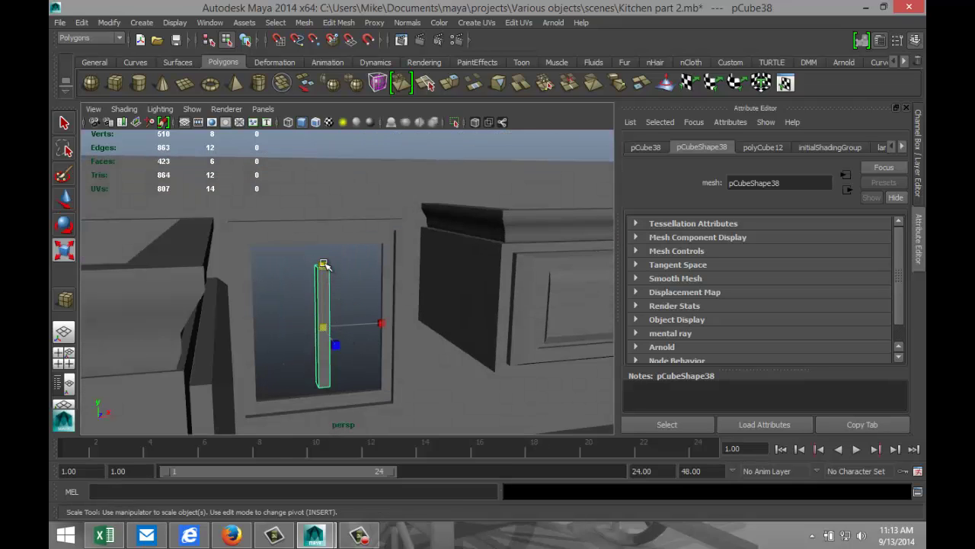
pyautogui.moveTo(324, 264); pyautogui.dragTo(325, 221)
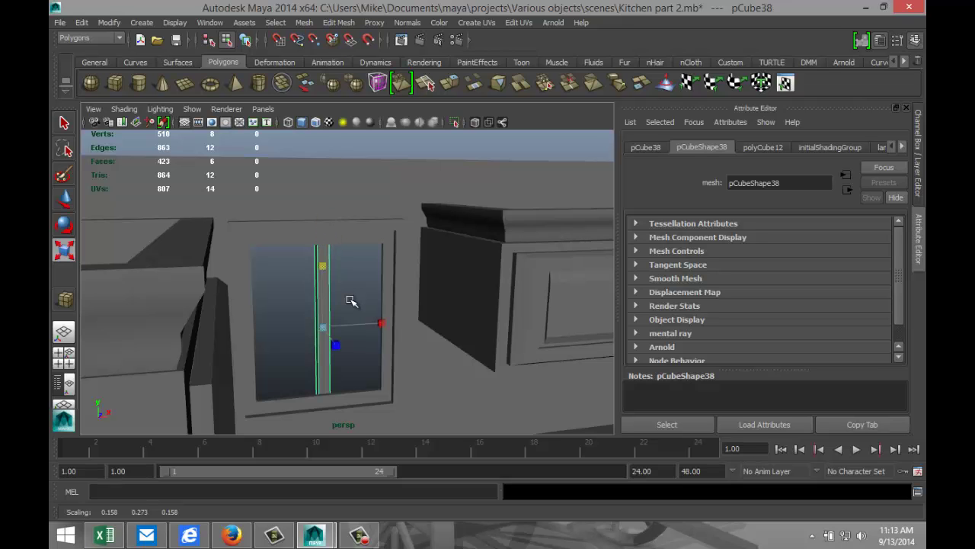
pyautogui.moveTo(333, 314)
pyautogui.keyDown('alt'); pyautogui.mouseDown()
pyautogui.moveTo(340, 331)
pyautogui.moveTo(302, 356)
pyautogui.moveTo(335, 332)
pyautogui.moveTo(327, 315)
pyautogui.moveTo(337, 328)
pyautogui.mouseUp(); pyautogui.keyUp('alt')
pyautogui.press('w')
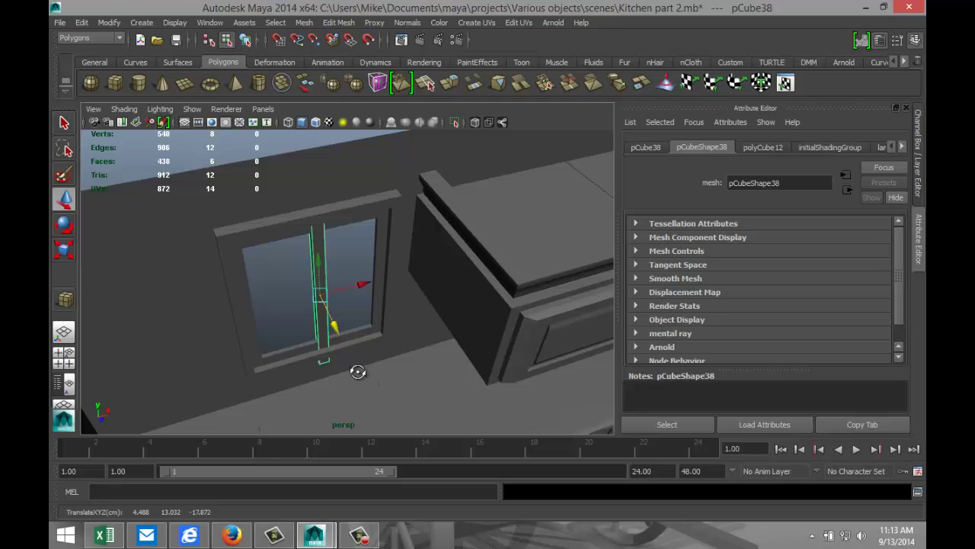
pyautogui.keyDown('alt'); pyautogui.moveTo(359, 370); pyautogui.dragTo(338, 340); pyautogui.keyUp('alt')
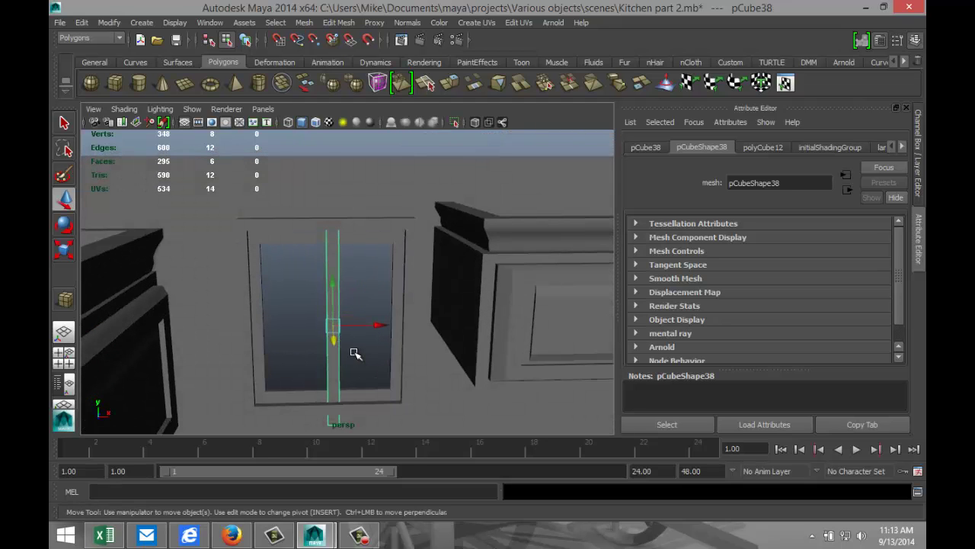
# - Reduce the bar's height scale to about 0.217 and its depth scale to about 0.089
pyautogui.press('r')
pyautogui.moveTo(333, 265); pyautogui.dragTo(333, 283)
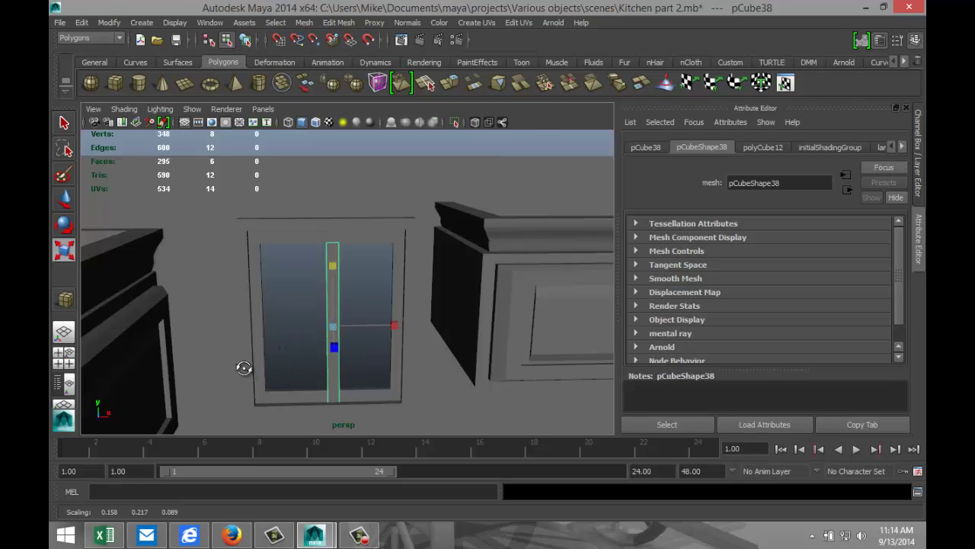
pyautogui.keyDown('alt'); pyautogui.moveTo(243, 369); pyautogui.dragTo(248, 357); pyautogui.keyUp('alt')
# - Center the vertical bar in the window opening at about X 4.304, Y 13.371, Z -17.924
pyautogui.press('w')
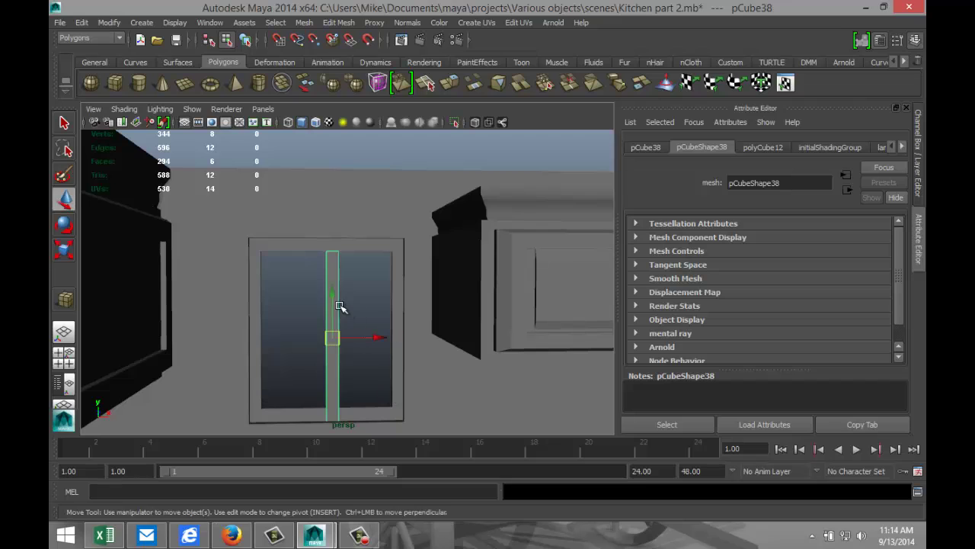
pyautogui.moveTo(330, 293); pyautogui.dragTo(330, 285)
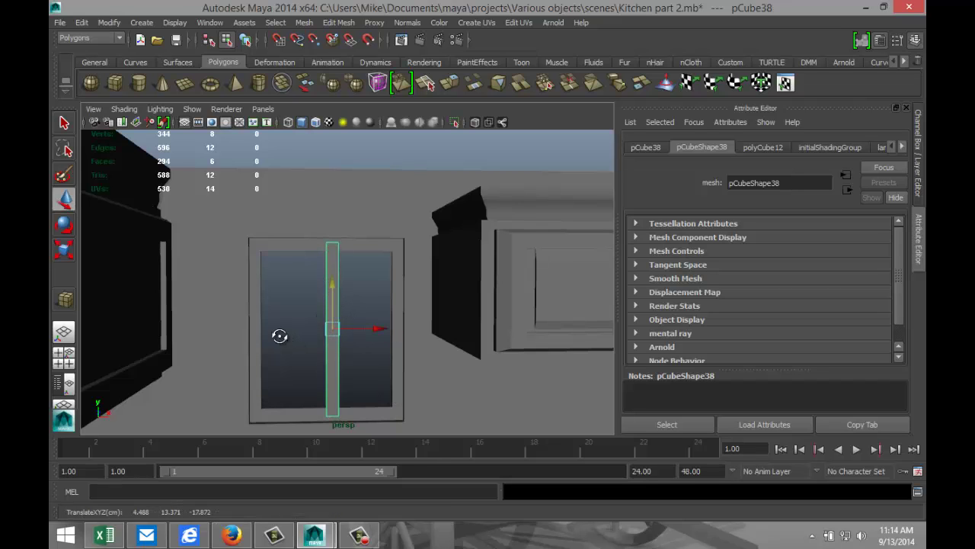
pyautogui.keyDown('alt'); pyautogui.moveTo(280, 336); pyautogui.dragTo(362, 386); pyautogui.keyUp('alt')
pyautogui.moveTo(342, 326); pyautogui.dragTo(372, 327)
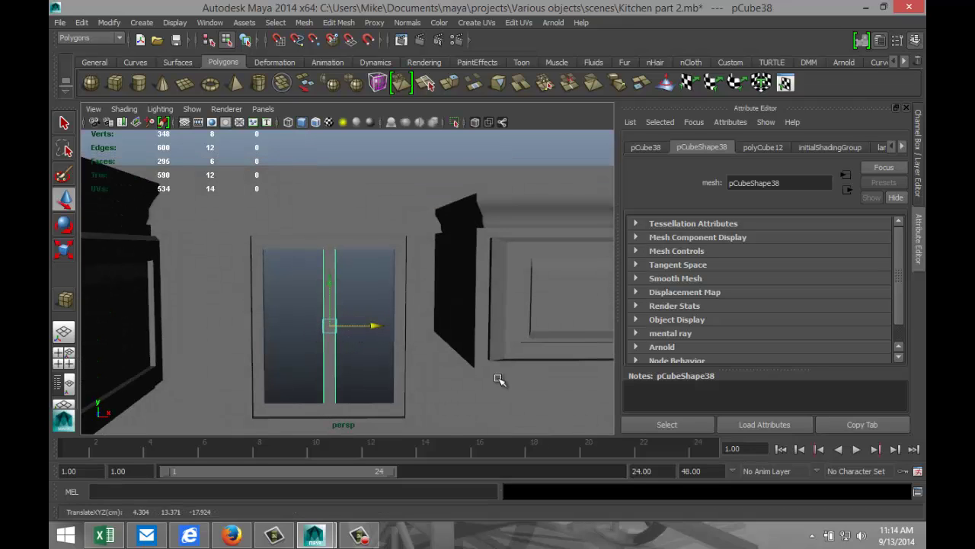
# - Duplicate the vertical window bar and rotate the copy to exactly -90 degrees around Z to make a horizontal crossbar
pyautogui.hotkey('ctrl', 'd')
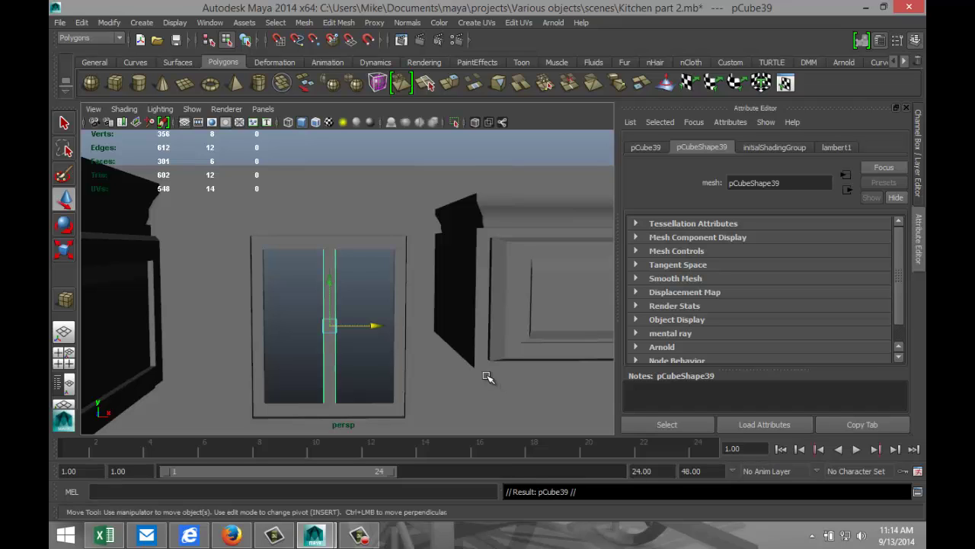
pyautogui.press('e')
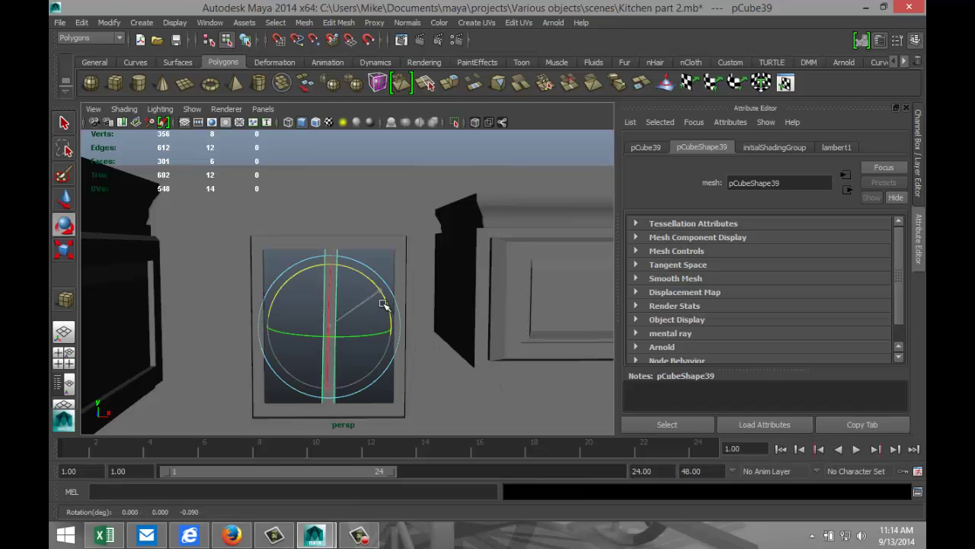
pyautogui.moveTo(383, 305); pyautogui.dragTo(446, 355)
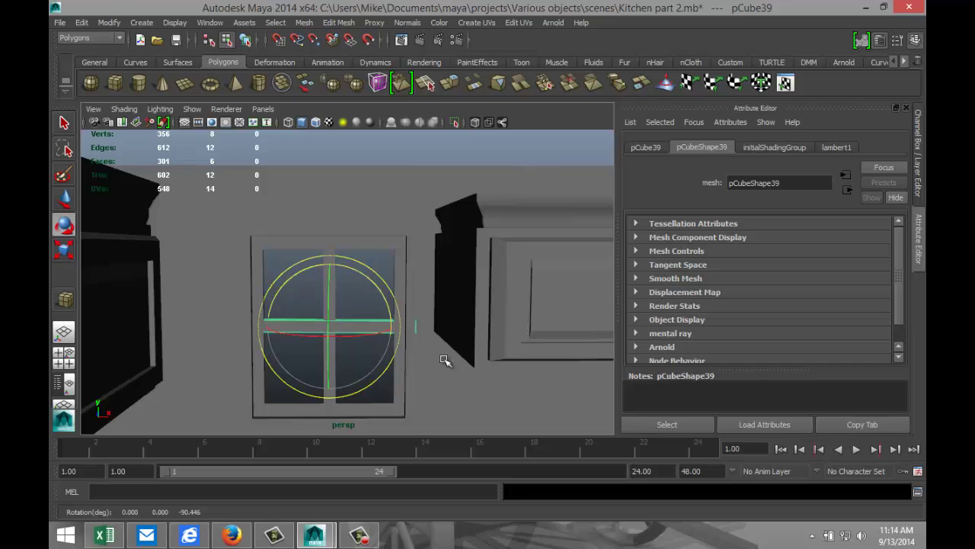
pyautogui.click(646, 148)
pyautogui.doubleClick(852, 255)
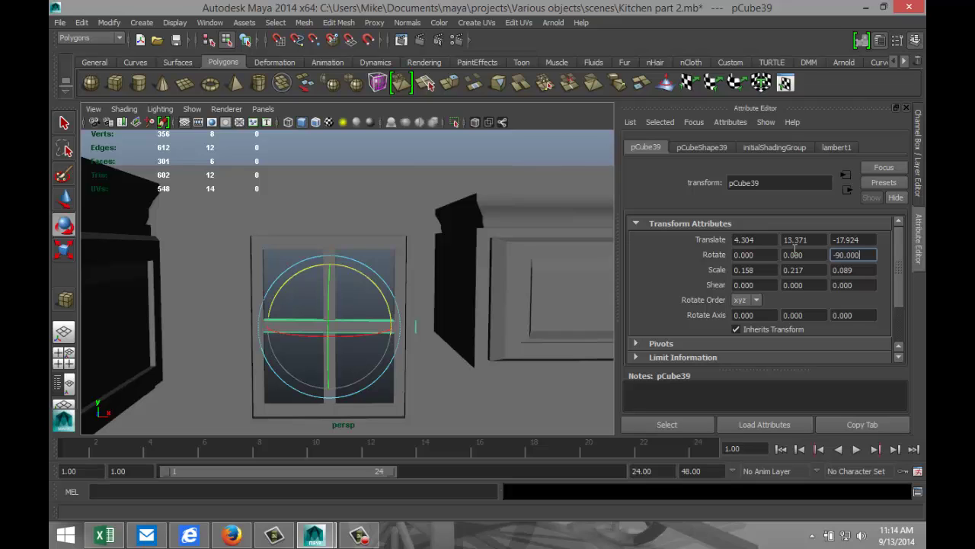
pyautogui.press('Return')
# - Shorten the horizontal crossbar to a length scale of about 0.184 using wireframe display, and return to shaded display
pyautogui.moveTo(370, 211); pyautogui.dragTo(356, 316, button='right')
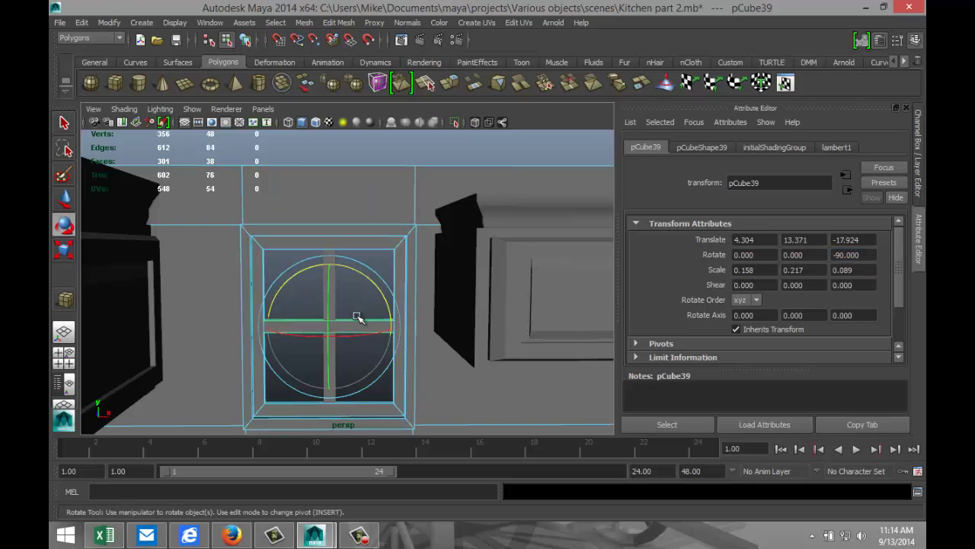
pyautogui.press('4')
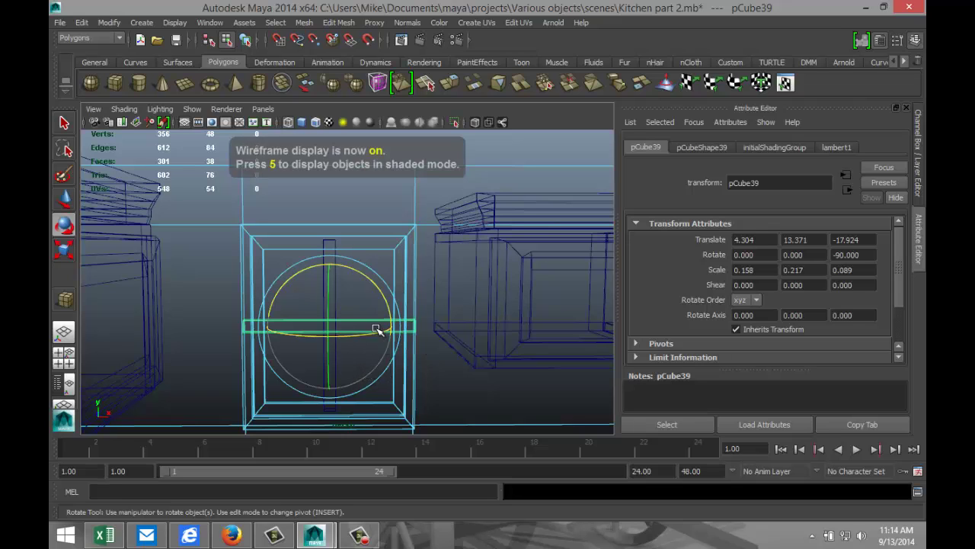
pyautogui.press('r')
pyautogui.moveTo(392, 326); pyautogui.dragTo(379, 329)
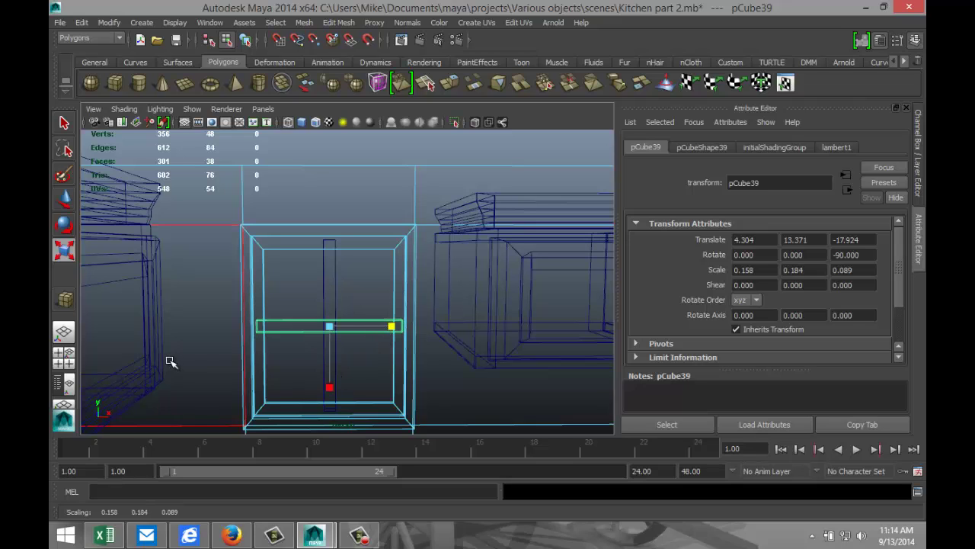
pyautogui.press('5')
# - Examine the window and surrounding kitchen from several angles and distances, and switch to the four-view layout
pyautogui.scroll(-5, 290, 350)
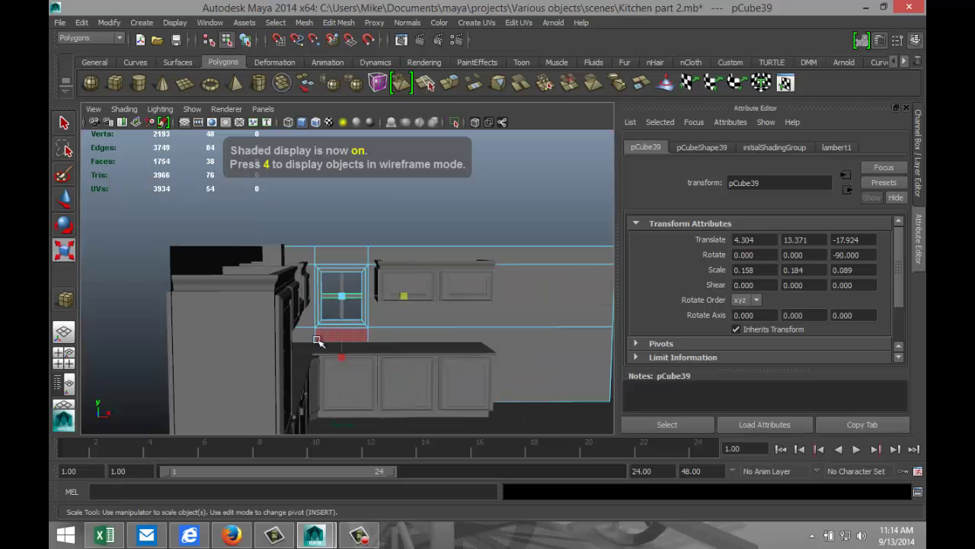
pyautogui.keyDown('alt'); pyautogui.moveTo(406, 406); pyautogui.dragTo(319, 339); pyautogui.keyUp('alt')
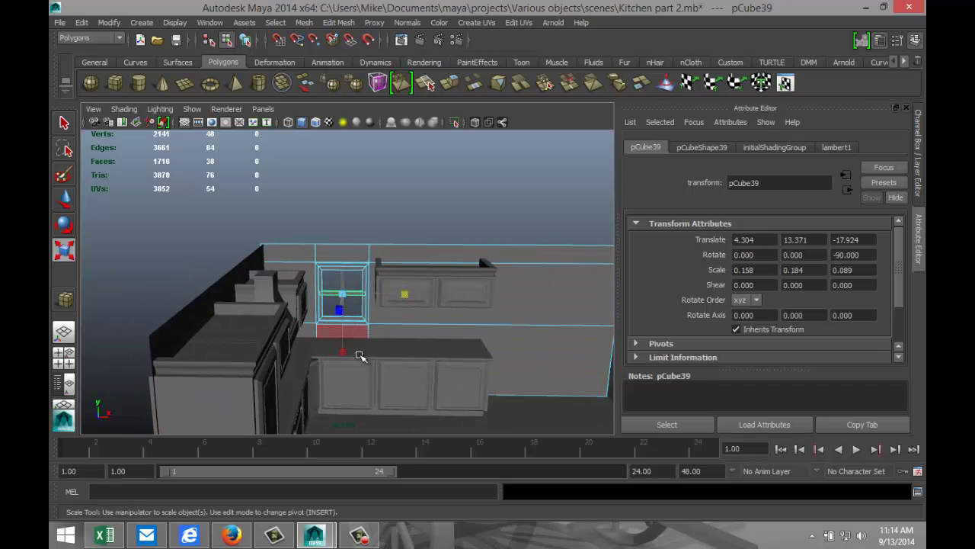
pyautogui.scroll(-4, 437, 368)
pyautogui.keyDown('alt'); pyautogui.moveTo(425, 355); pyautogui.dragTo(427, 392); pyautogui.keyUp('alt')
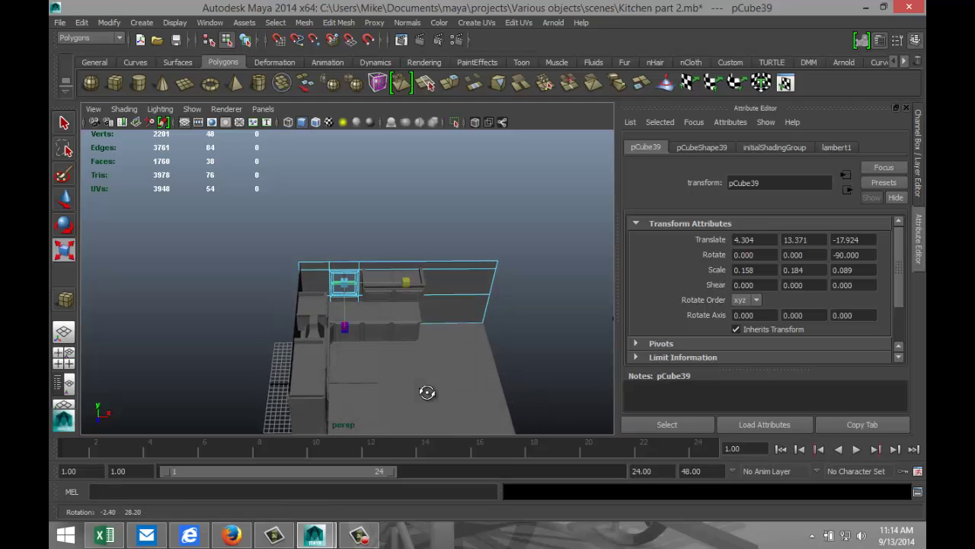
pyautogui.scroll(5, 426, 392)
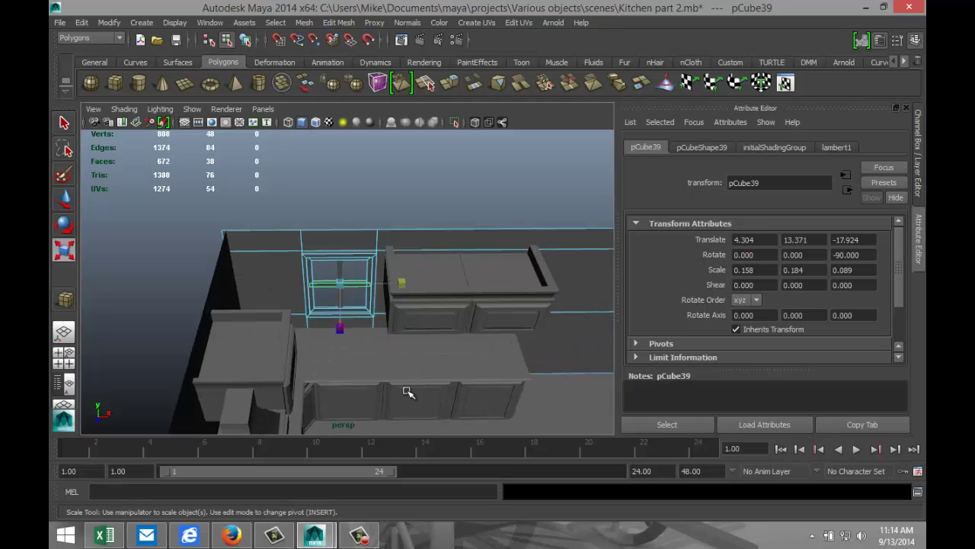
pyautogui.keyDown('alt'); pyautogui.moveTo(395, 394); pyautogui.dragTo(425, 385); pyautogui.keyUp('alt')
pyautogui.scroll(2, 420, 393)
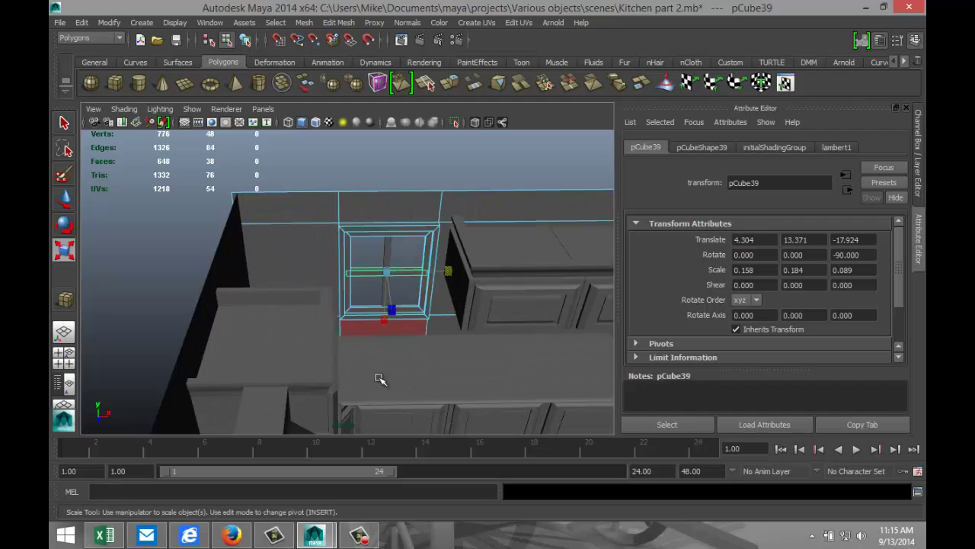
pyautogui.click(64, 354)
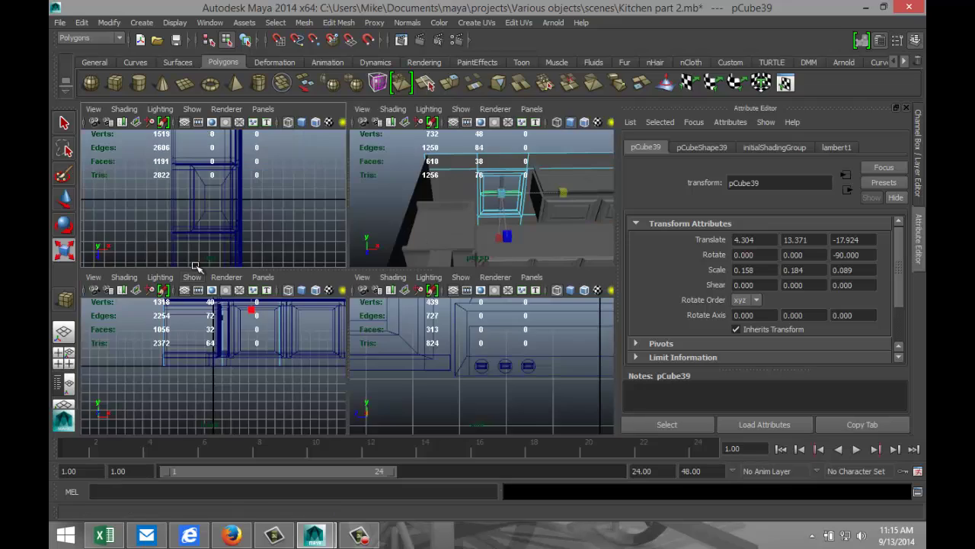
# - Examine the cabinet layout and the window wall from above in shaded and wireframe display, and return to the four-view layout
pyautogui.press('space')
pyautogui.scroll(-4, 355, 289)
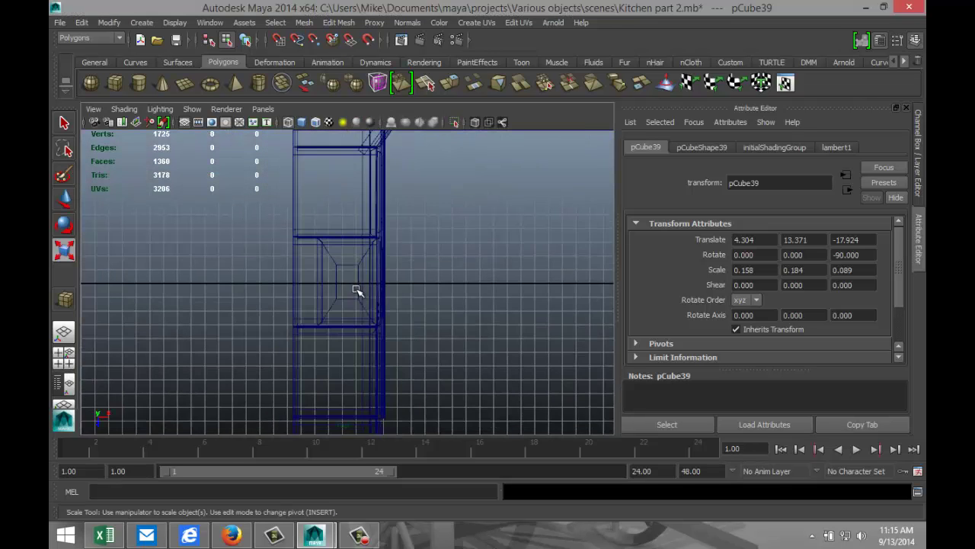
pyautogui.press('5')
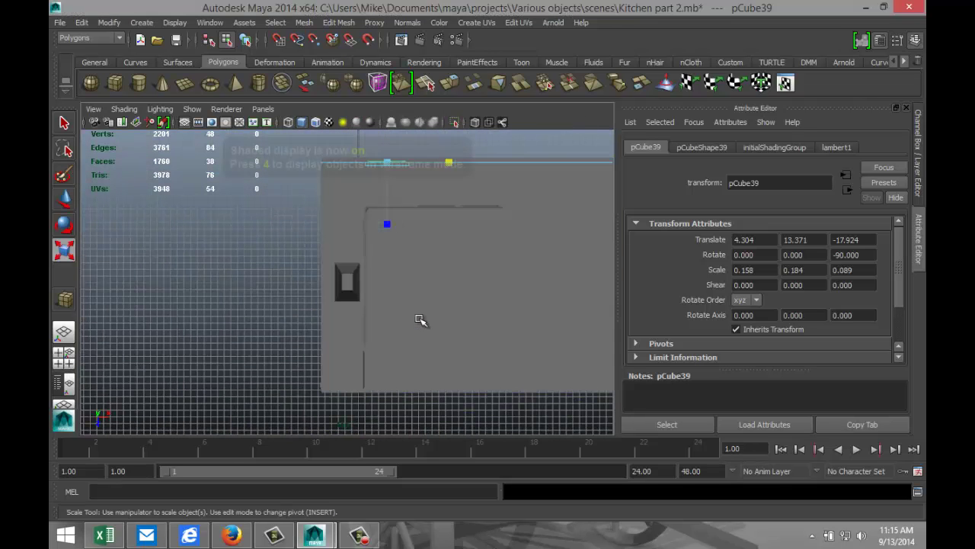
pyautogui.press('space')
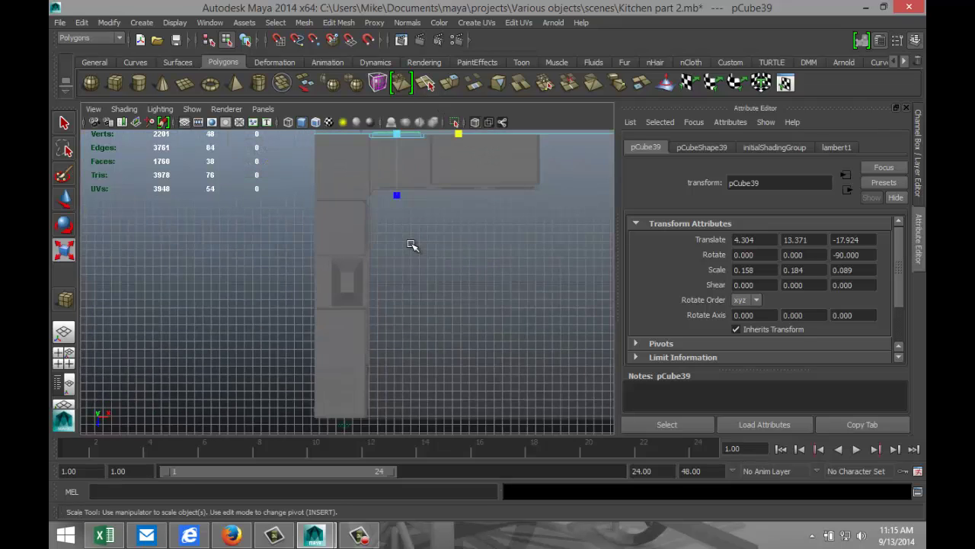
pyautogui.press('4')
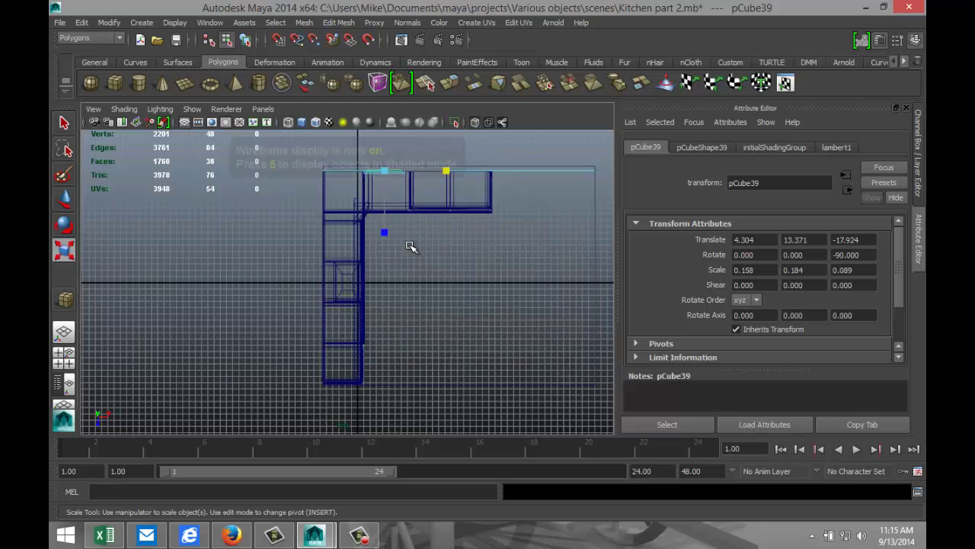
pyautogui.scroll(2, 428, 255)
pyautogui.press('f')
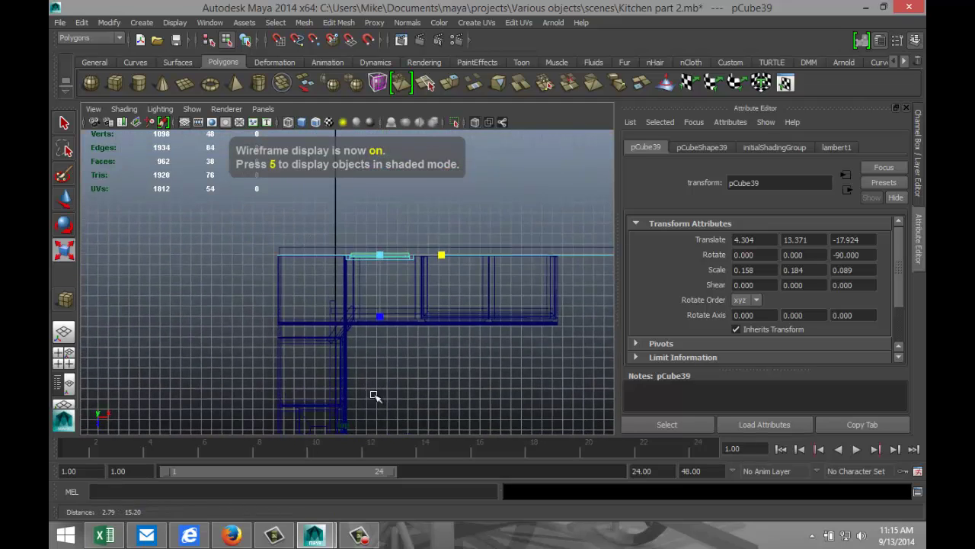
pyautogui.keyDown('alt'); pyautogui.moveTo(457, 392); pyautogui.dragTo(453, 355, button='middle'); pyautogui.keyUp('alt')
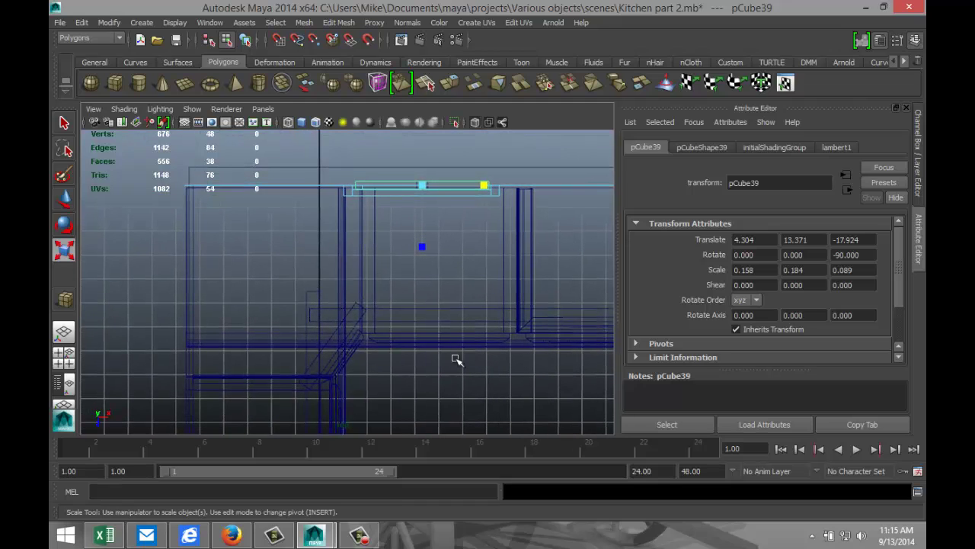
pyautogui.click(64, 358)
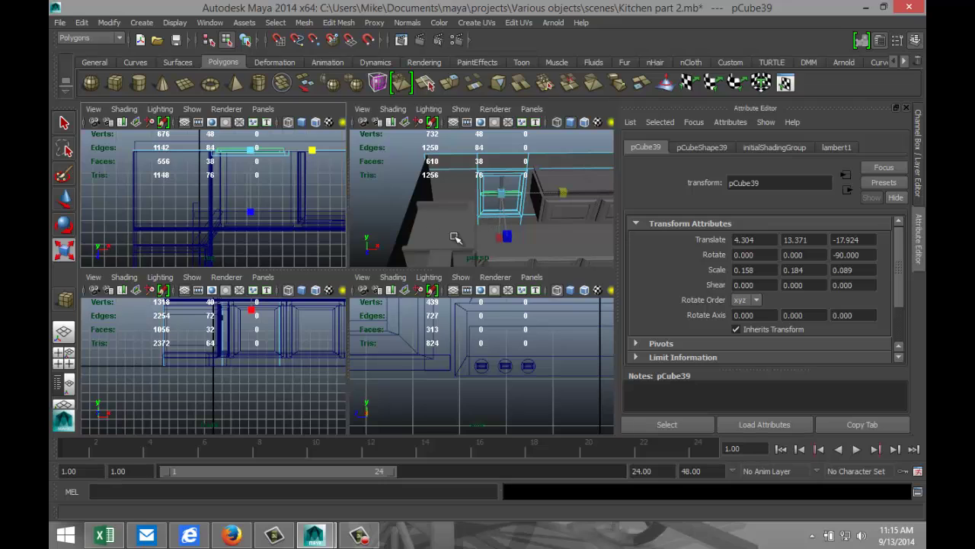
# - Examine the window wall and the counter below it in the front and perspective views
pyautogui.click(538, 242)
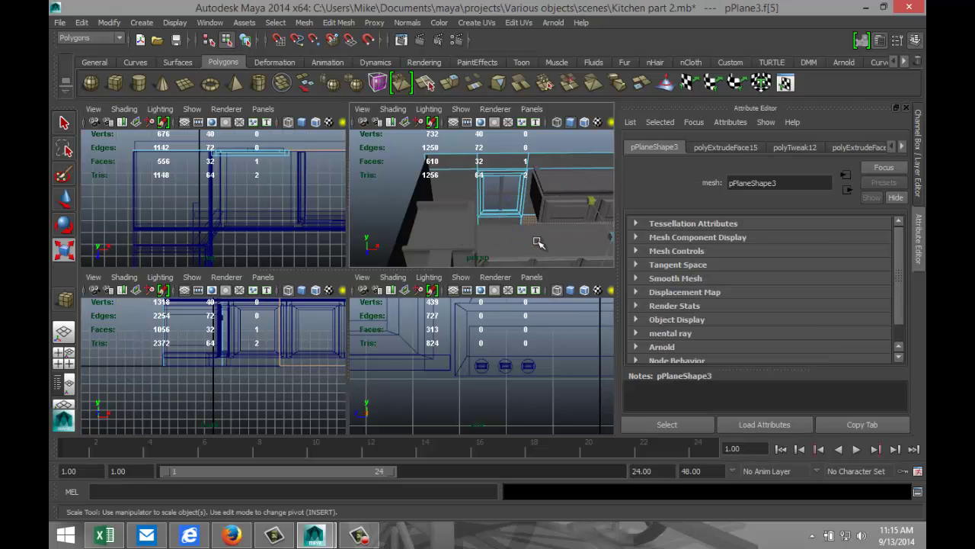
pyautogui.rightClick(536, 243)
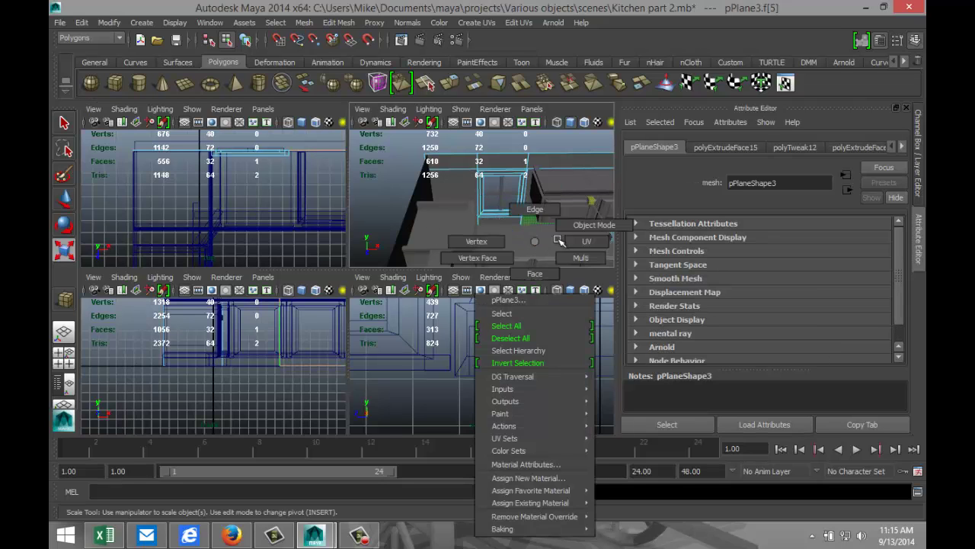
pyautogui.click(536, 271)
pyautogui.press('f')
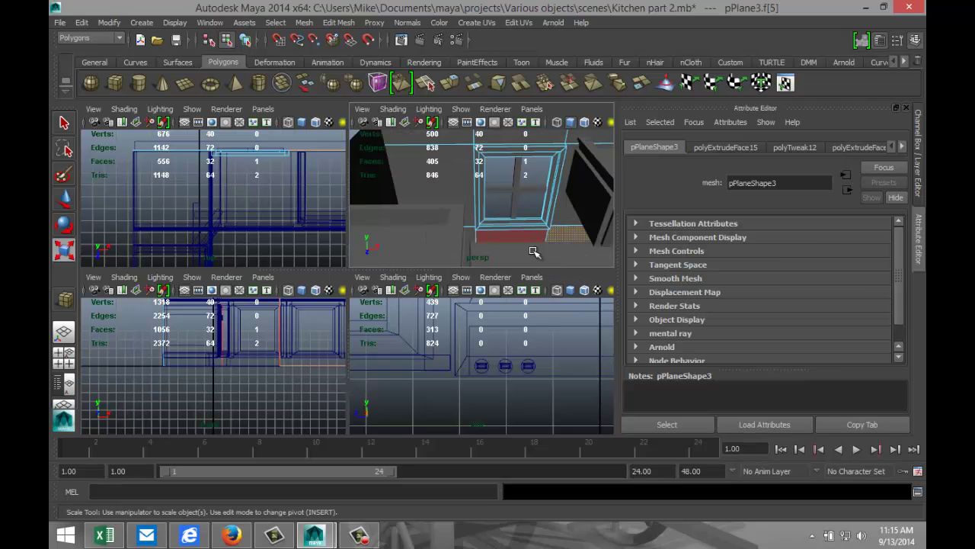
pyautogui.press('space')
pyautogui.moveTo(514, 223); pyautogui.dragTo(510, 235)
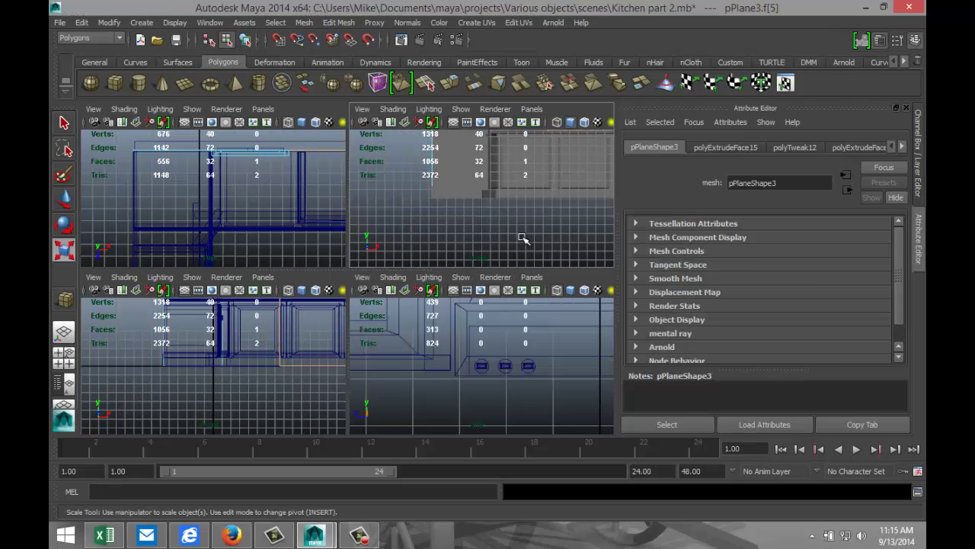
pyautogui.press('space')
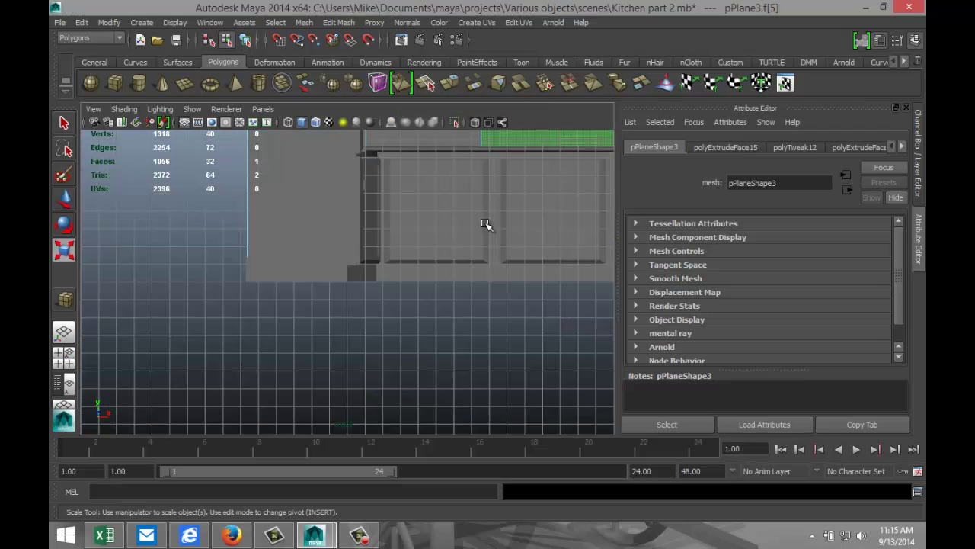
pyautogui.scroll(3, 419, 267)
pyautogui.click(72, 368)
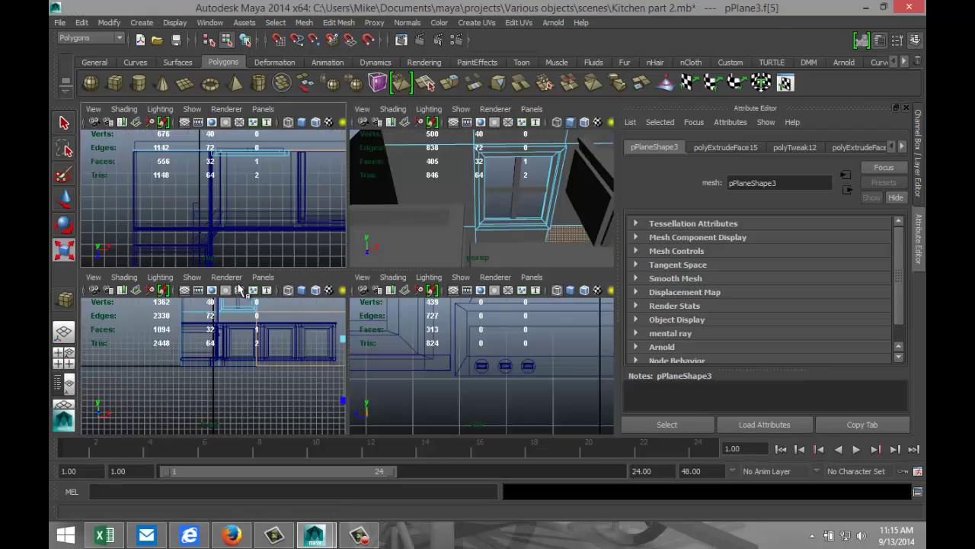
pyautogui.press('space')
pyautogui.scroll(-3, 379, 277)
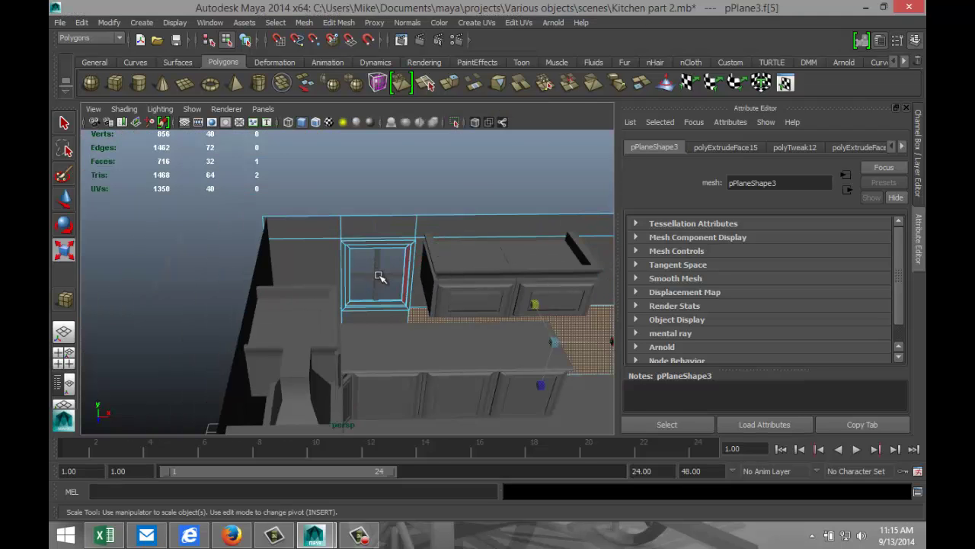
# - Insert two crosswise edge loops in the back-wall countertop, roughly in line with the two sides of the window
pyautogui.keyDown('alt'); pyautogui.moveTo(373, 287); pyautogui.dragTo(370, 323); pyautogui.keyUp('alt')
pyautogui.click(392, 332)
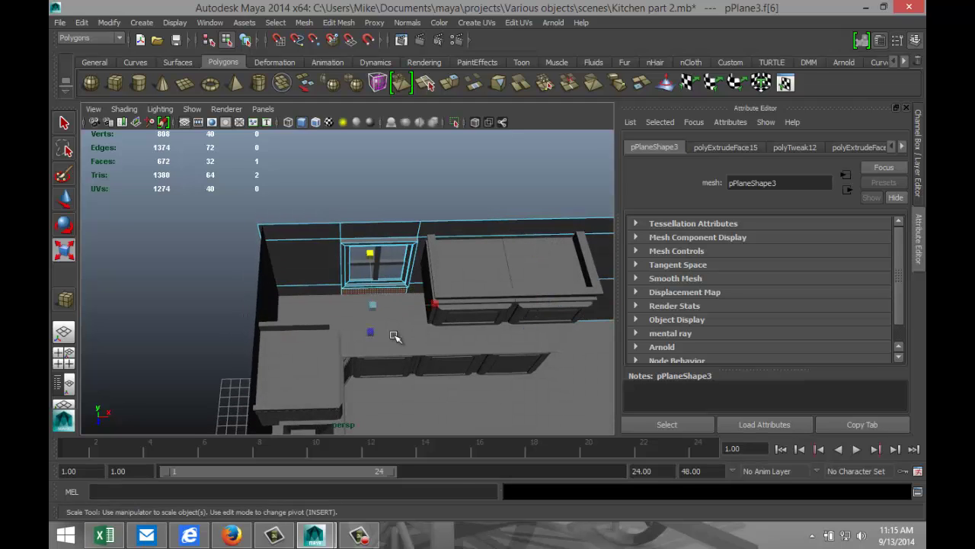
pyautogui.moveTo(396, 333); pyautogui.dragTo(451, 233, button='right')
pyautogui.click(405, 334)
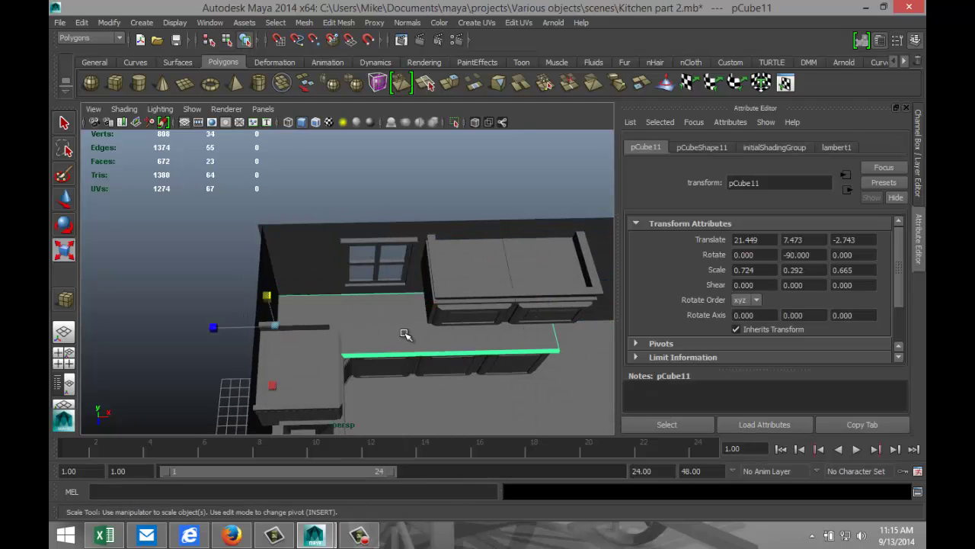
pyautogui.moveTo(387, 328); pyautogui.dragTo(387, 284, button='right')
pyautogui.click(399, 330)
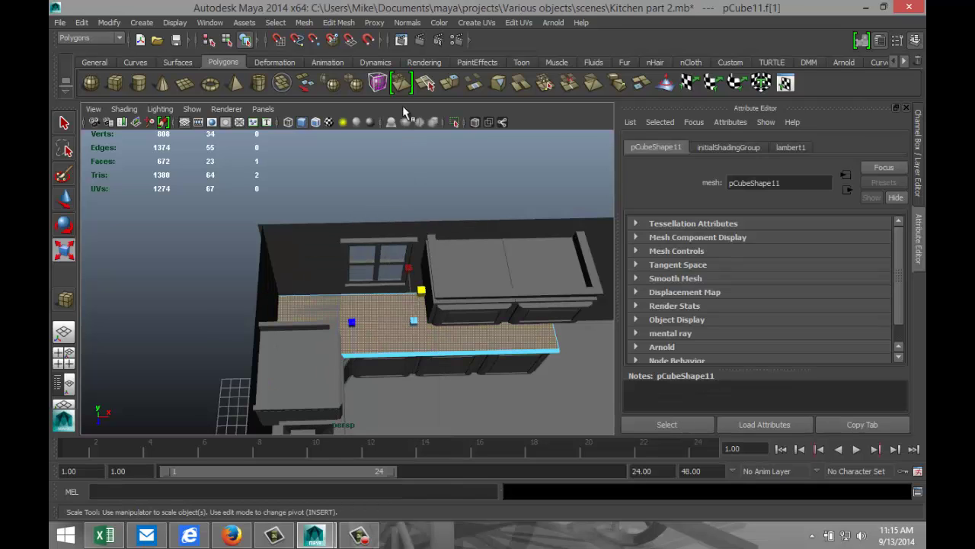
pyautogui.click(336, 23)
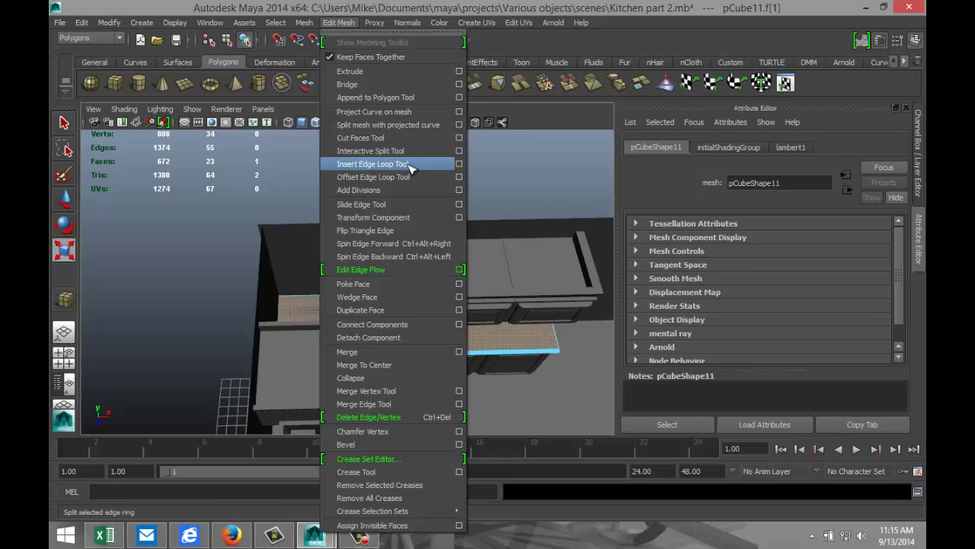
pyautogui.click(373, 164)
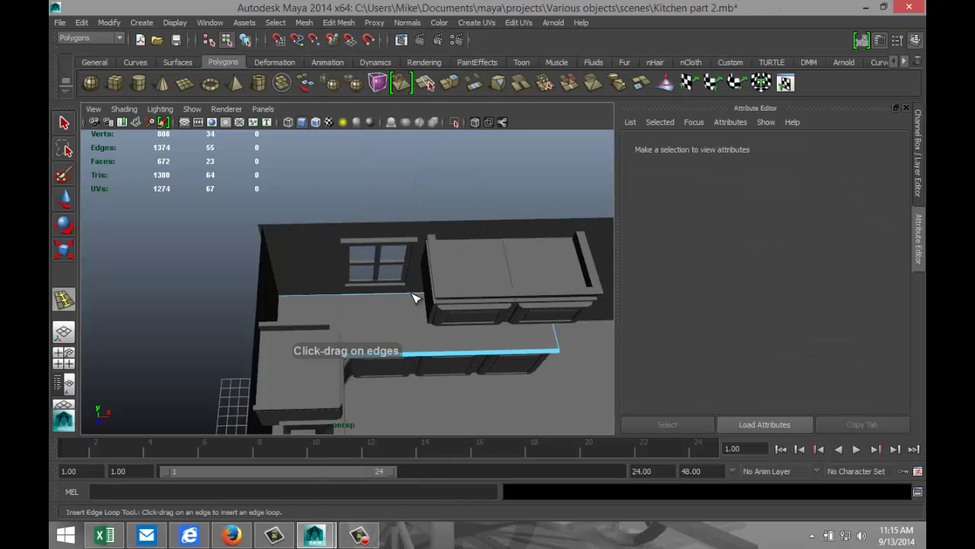
pyautogui.moveTo(413, 297); pyautogui.dragTo(412, 297)
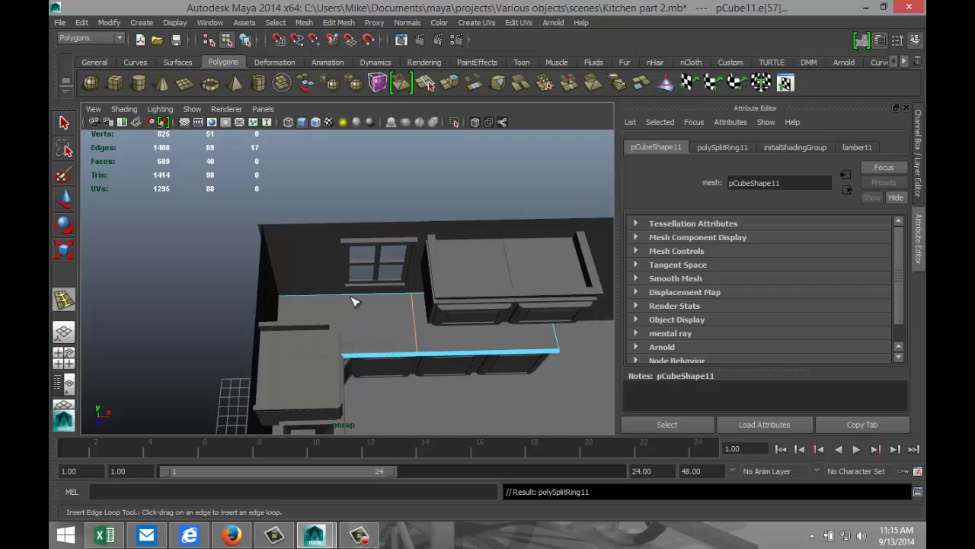
pyautogui.moveTo(345, 300); pyautogui.dragTo(347, 300)
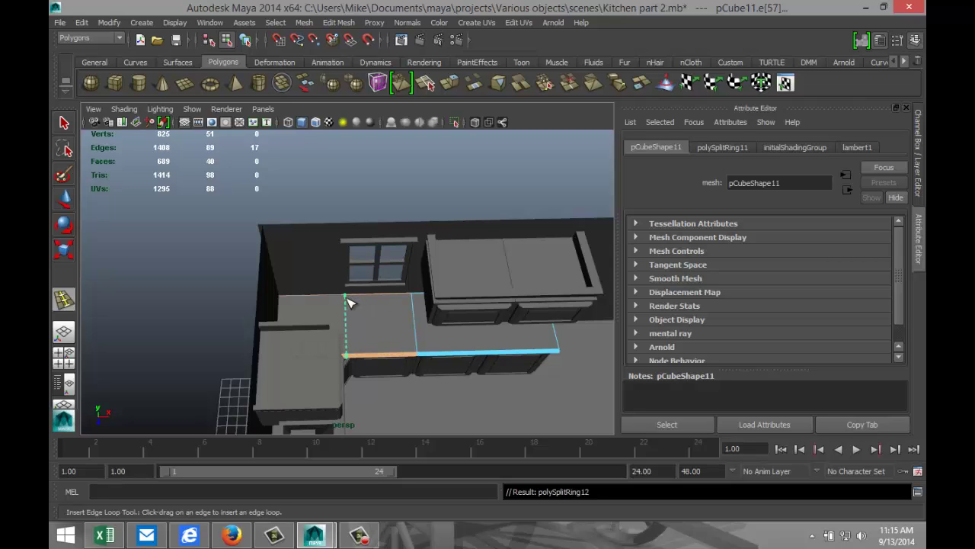
# - Insert two lengthwise edge loops in the back-wall countertop, one near its front edge and one near the wall
pyautogui.moveTo(559, 349); pyautogui.dragTo(558, 347)
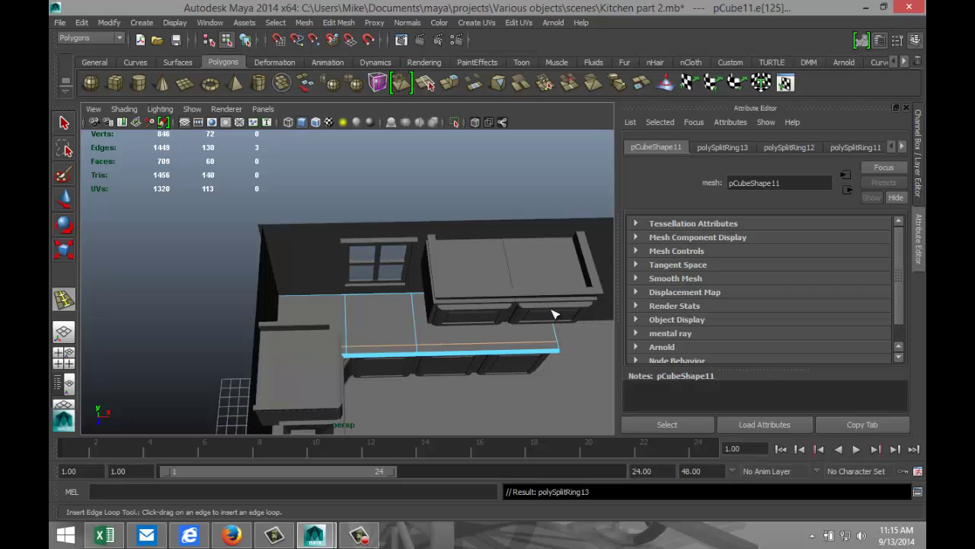
pyautogui.moveTo(554, 313); pyautogui.dragTo(553, 310)
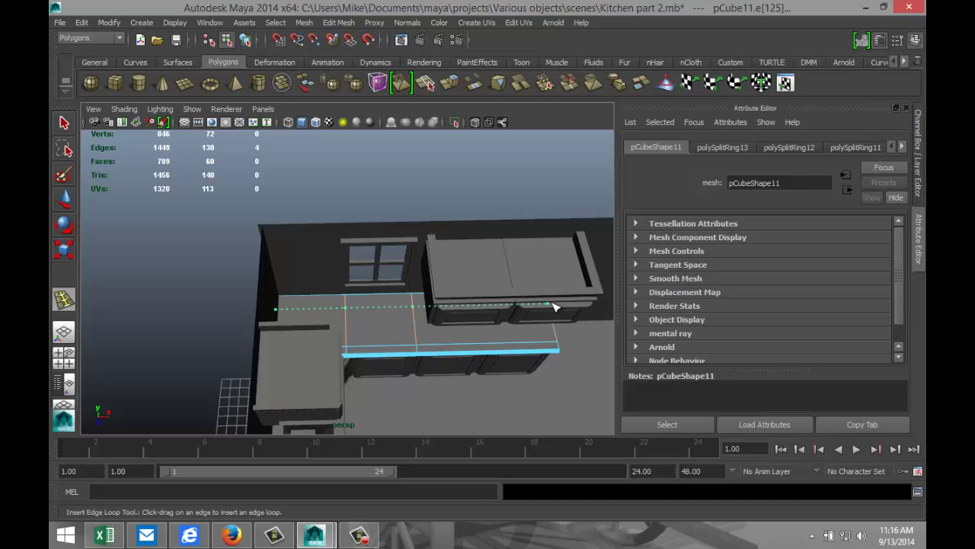
pyautogui.moveTo(554, 307); pyautogui.dragTo(554, 306)
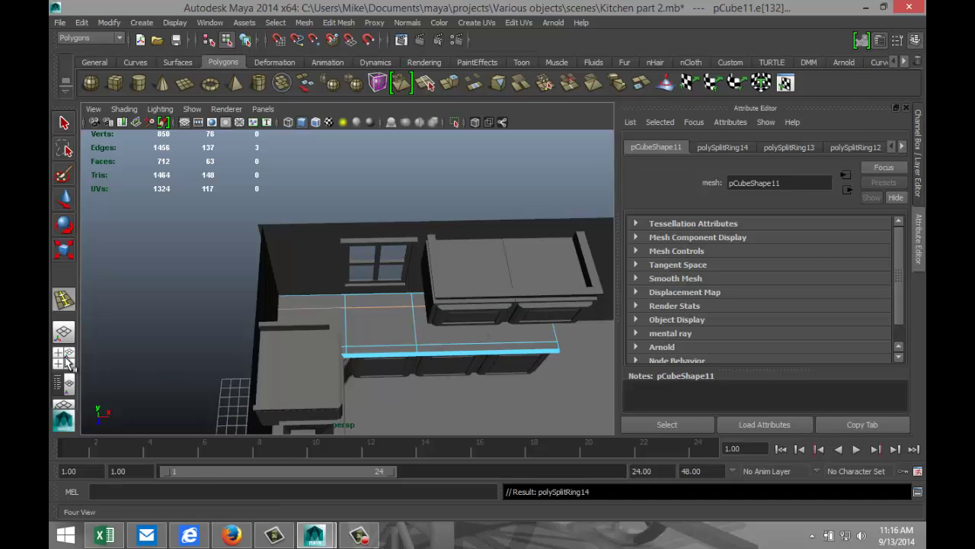
# - Move the crosswise countertop edge loop nearest the wall cabinets to about X 7.317, in line with the window frame's side
pyautogui.press('q')
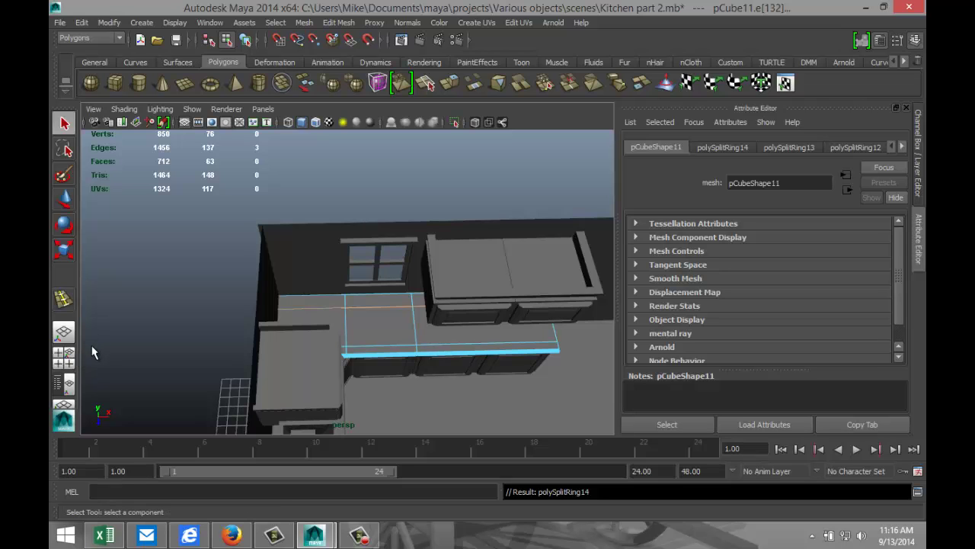
pyautogui.click(64, 358)
pyautogui.press('space')
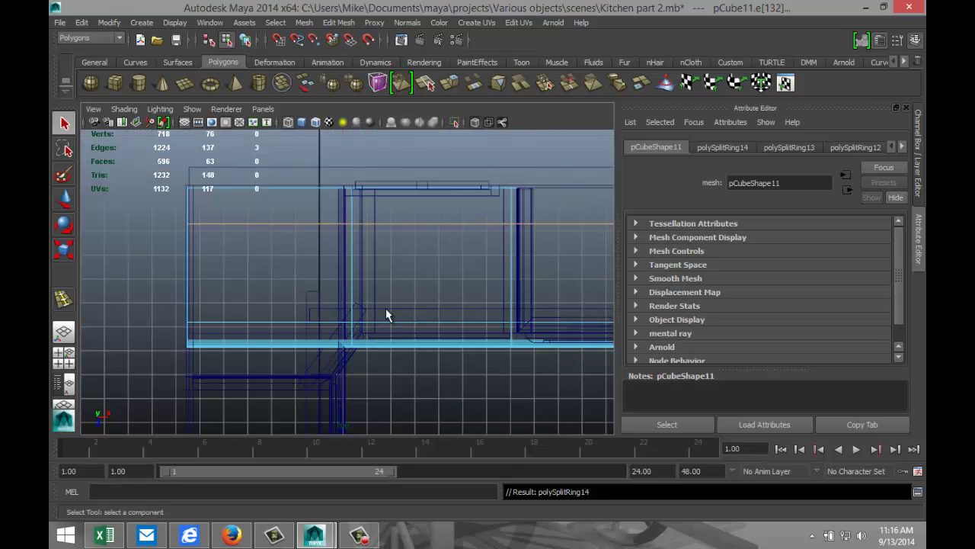
pyautogui.scroll(1, 463, 339)
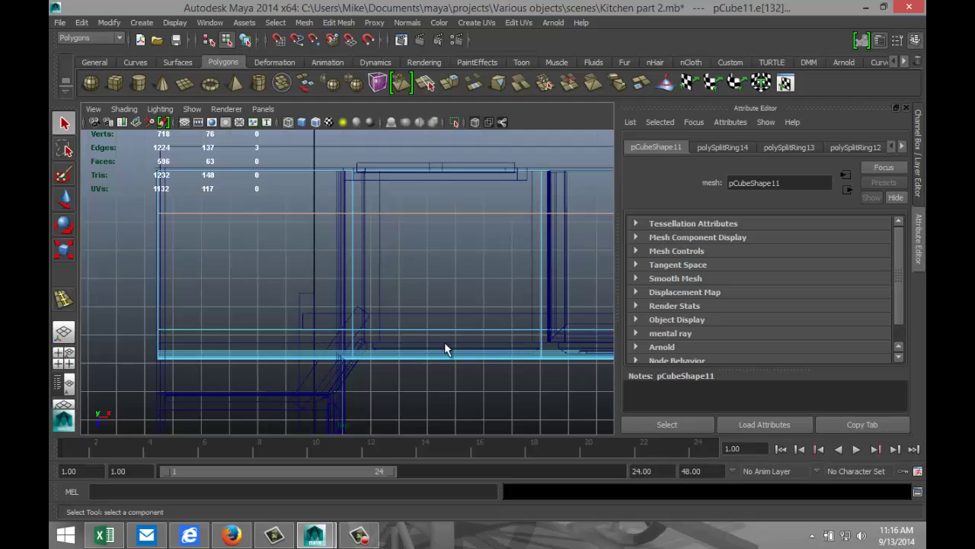
pyautogui.keyDown('alt'); pyautogui.moveTo(435, 353); pyautogui.dragTo(382, 363, button='middle'); pyautogui.keyUp('alt')
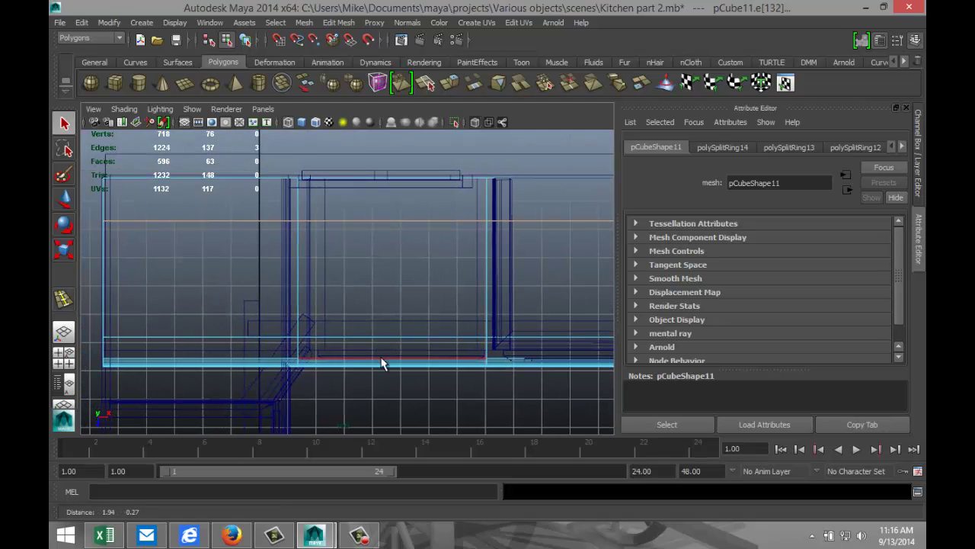
pyautogui.click(485, 263)
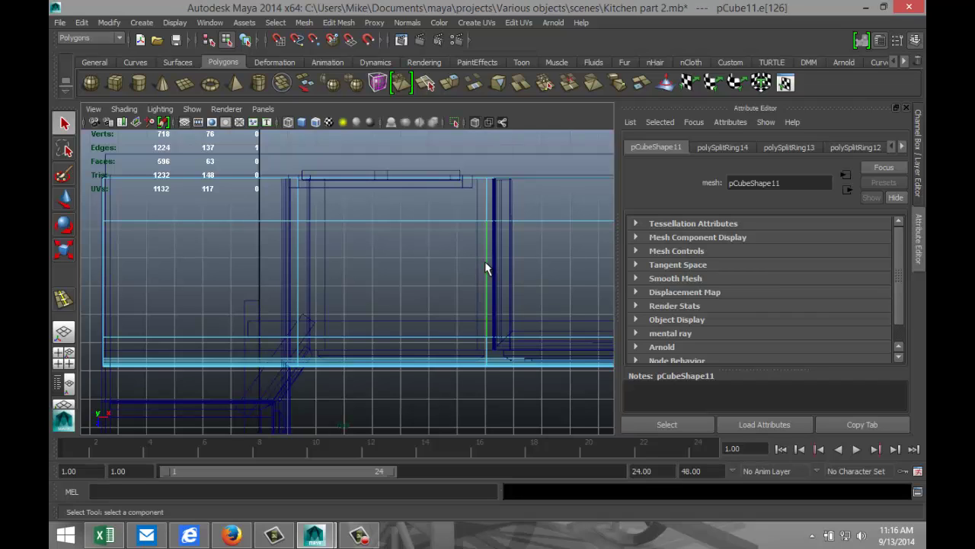
pyautogui.doubleClick(485, 263)
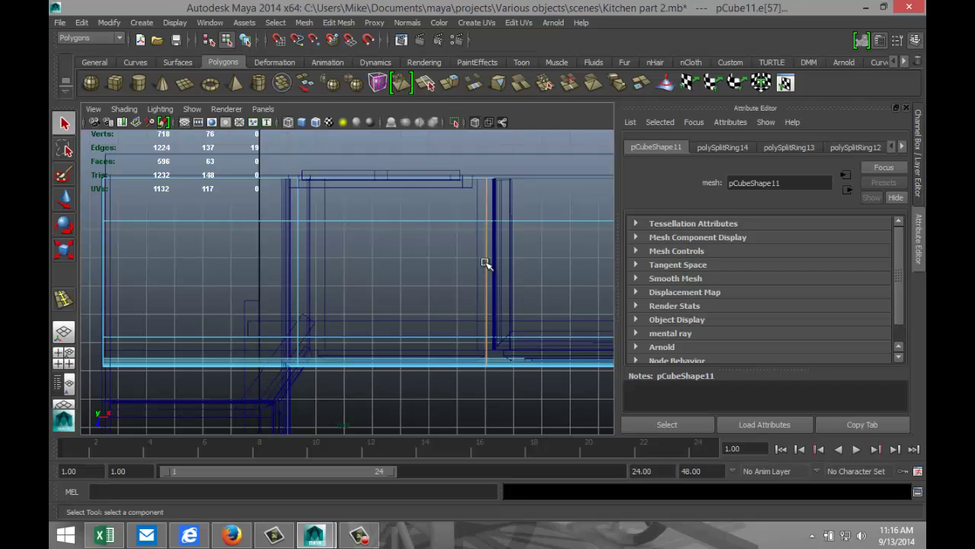
pyautogui.press('w')
pyautogui.moveTo(535, 273); pyautogui.dragTo(516, 274)
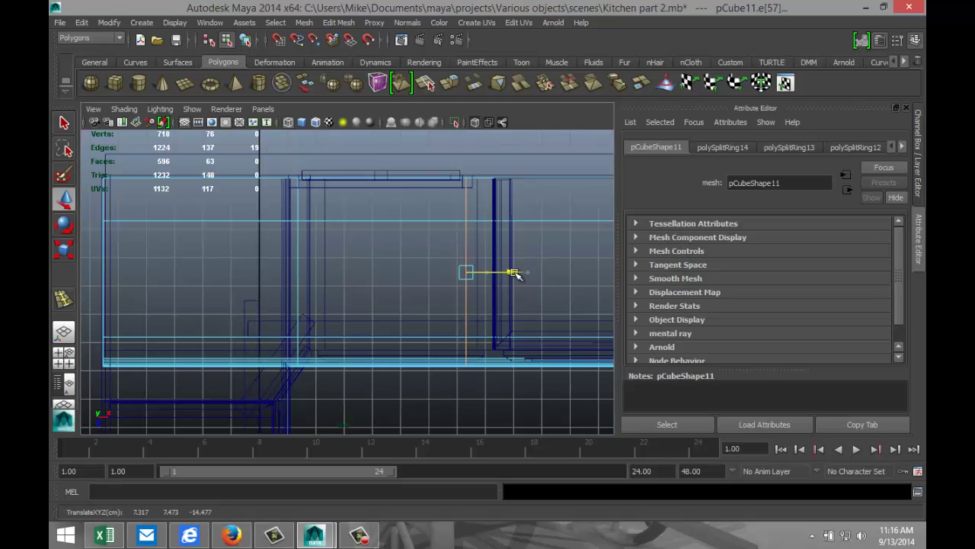
# - Delete the top face of the back-wall countertop enclosed by the edge loops below the window
pyautogui.click(63, 356)
pyautogui.press('space')
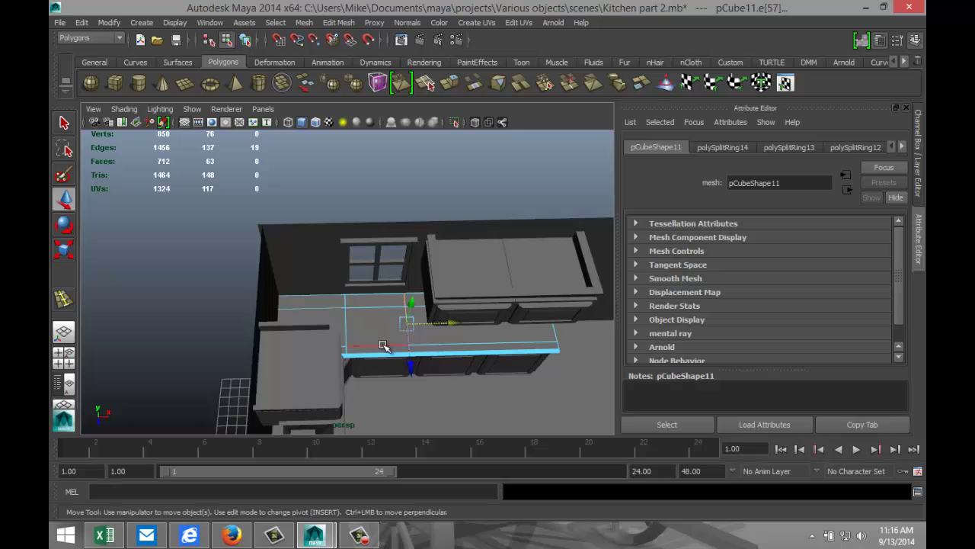
pyautogui.scroll(2, 383, 342)
pyautogui.moveTo(344, 366)
pyautogui.keyDown('alt'); pyautogui.mouseDown()
pyautogui.moveTo(340, 333)
pyautogui.moveTo(362, 361)
pyautogui.mouseUp(); pyautogui.keyUp('alt')
pyautogui.moveTo(380, 377); pyautogui.dragTo(387, 289, button='right')
pyautogui.click(392, 374)
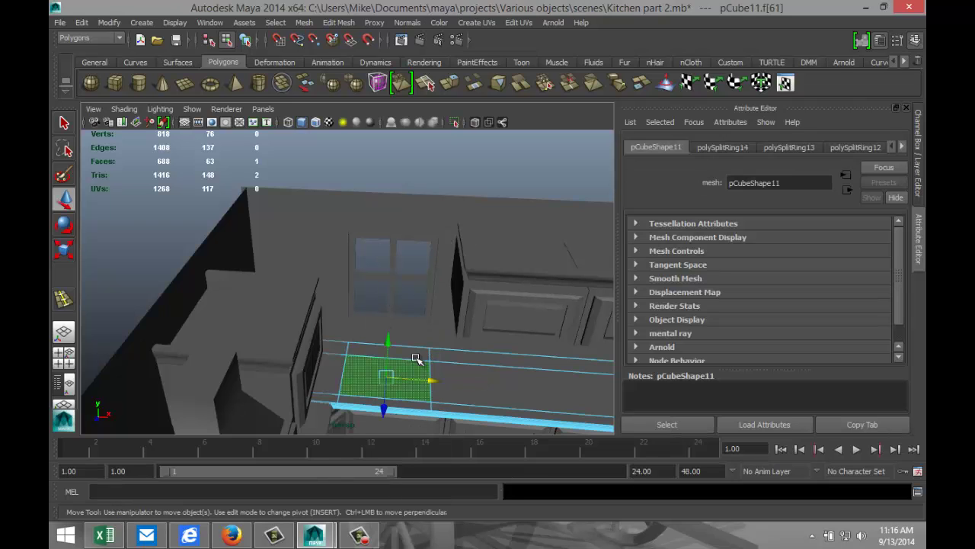
pyautogui.press('Delete')
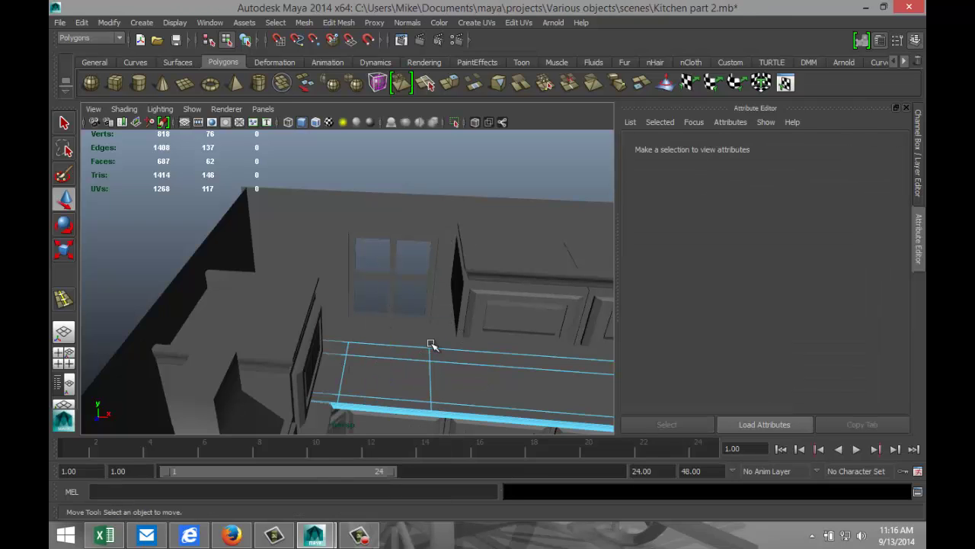
# - Delete the outer top face of the base cabinet beneath the countertop opening
pyautogui.click(389, 378)
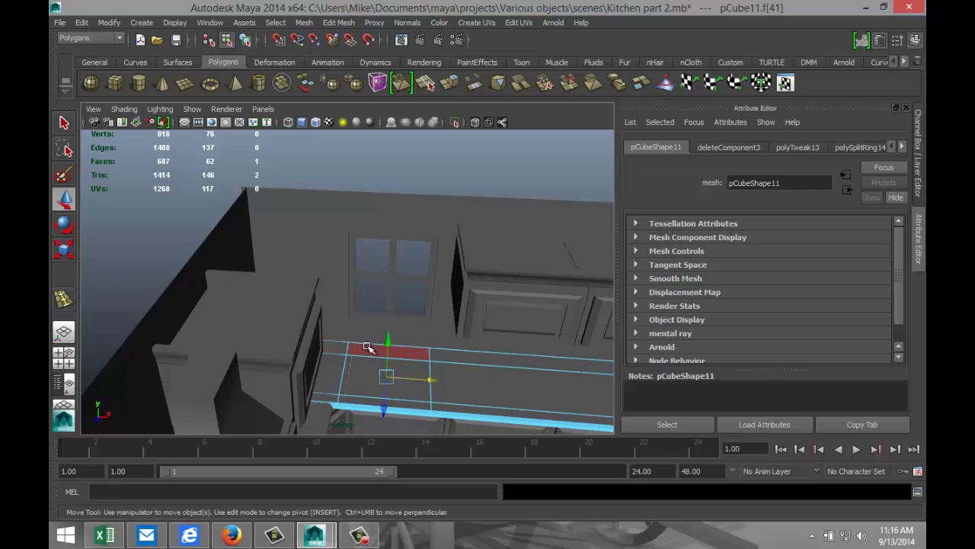
pyautogui.keyDown('alt'); pyautogui.moveTo(367, 345); pyautogui.dragTo(360, 386); pyautogui.keyUp('alt')
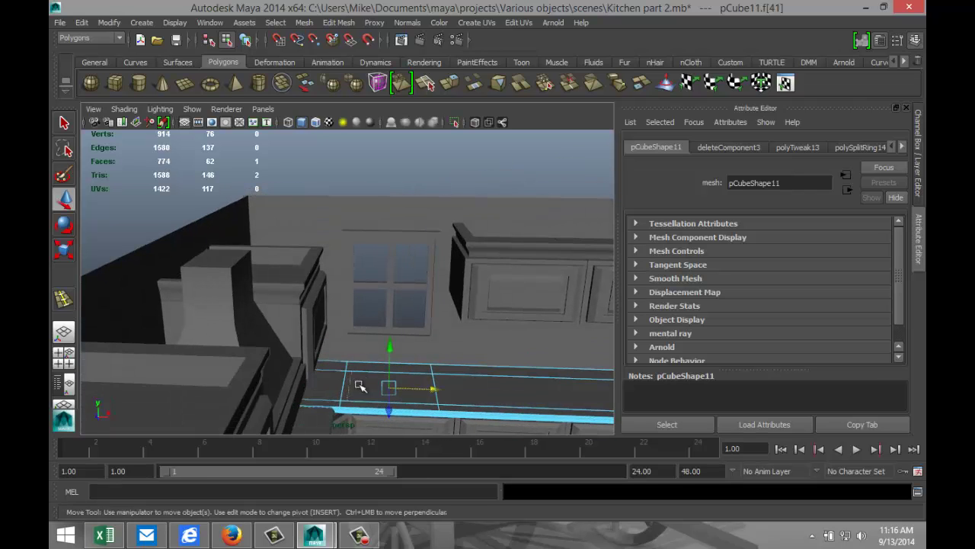
pyautogui.moveTo(369, 387); pyautogui.dragTo(371, 361, button='right')
pyautogui.moveTo(461, 391); pyautogui.dragTo(516, 231, button='right')
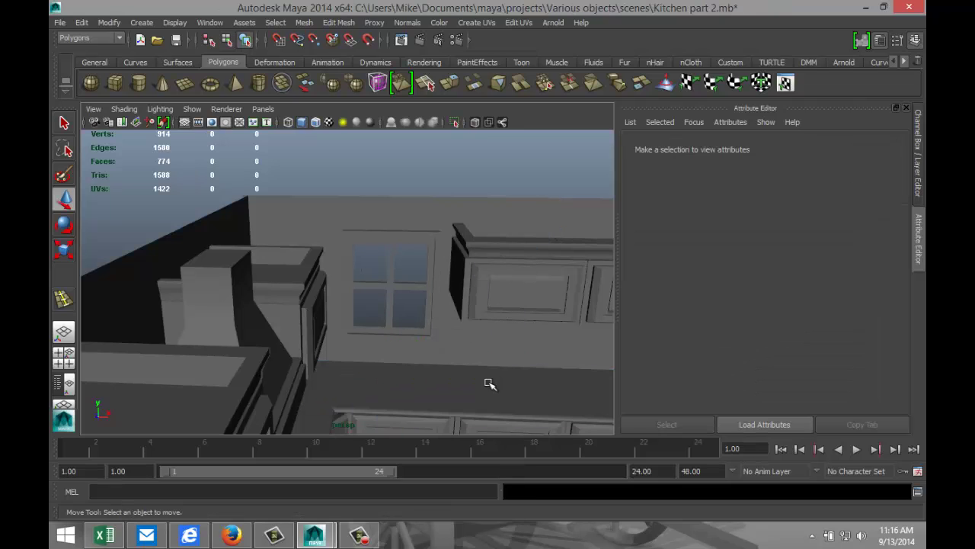
pyautogui.moveTo(388, 393); pyautogui.dragTo(388, 282, button='right')
pyautogui.click(395, 392)
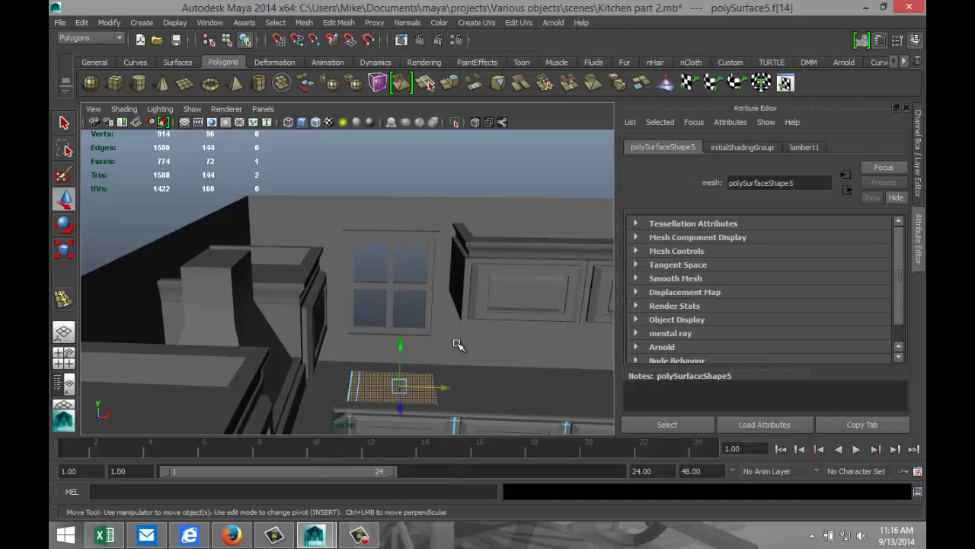
pyautogui.press('Delete')
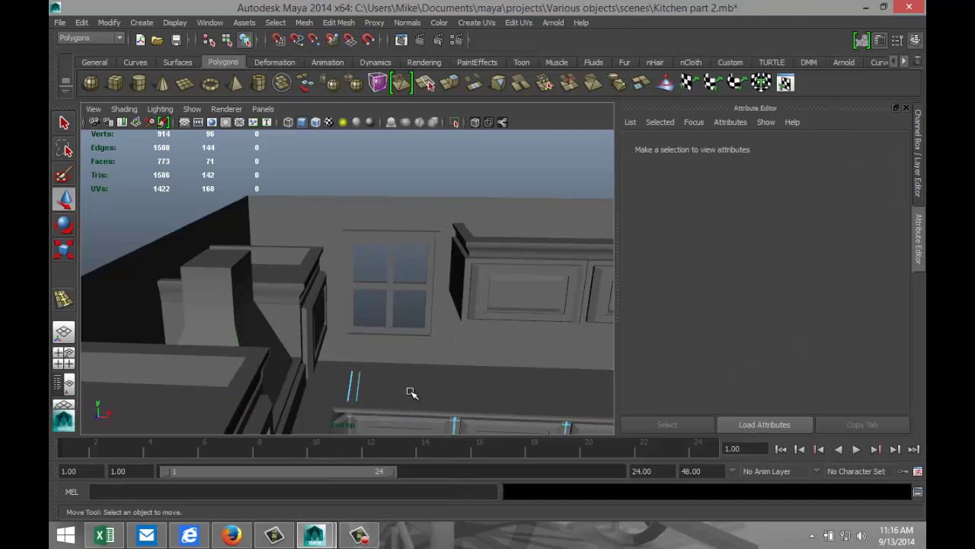
# - Examine the base cabinets and the remaining surfaces under the countertop opening in wireframe and shaded display
pyautogui.keyDown('alt'); pyautogui.moveTo(375, 362); pyautogui.dragTo(430, 413); pyautogui.keyUp('alt')
pyautogui.click(430, 415)
pyautogui.scroll(-3, 430, 415)
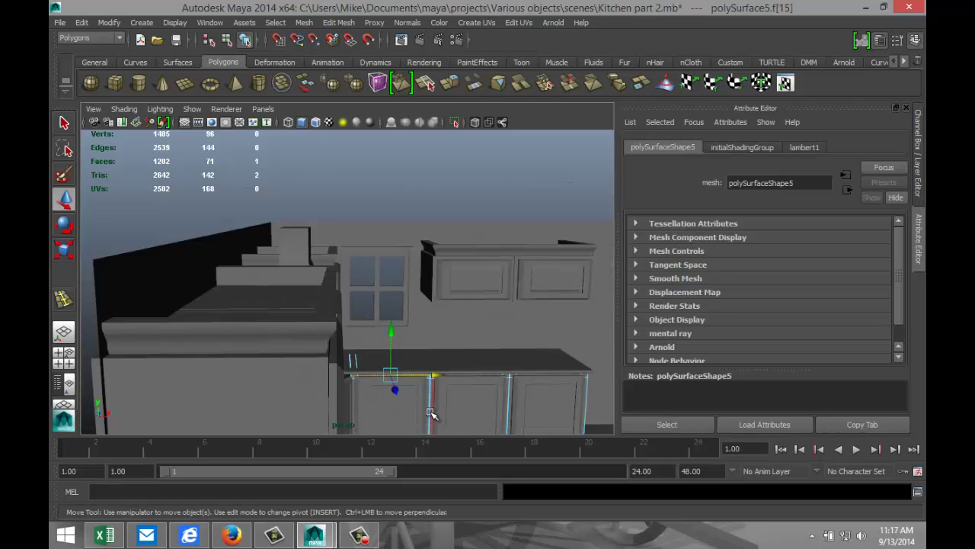
pyautogui.press('4')
pyautogui.scroll(3, 425, 420)
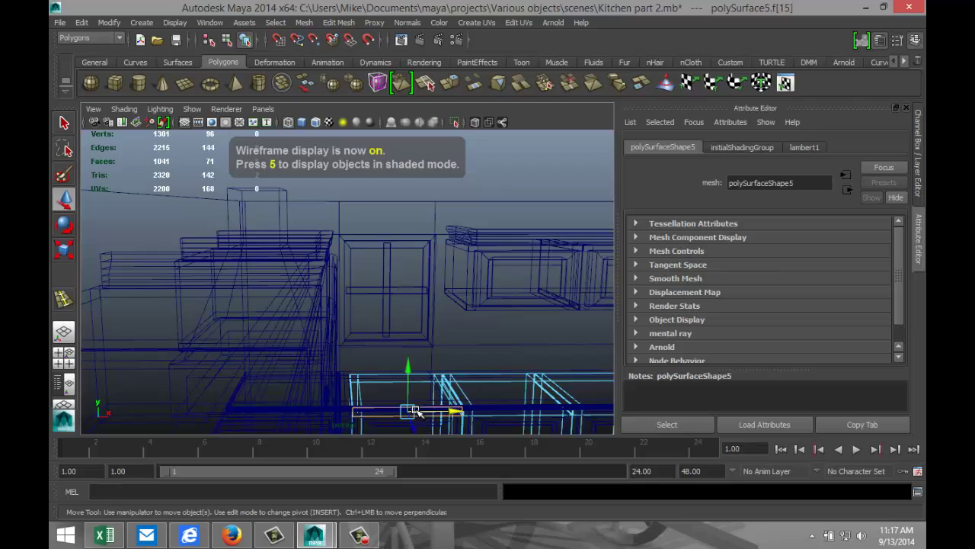
pyautogui.keyDown('alt'); pyautogui.moveTo(407, 409); pyautogui.dragTo(323, 379); pyautogui.keyUp('alt')
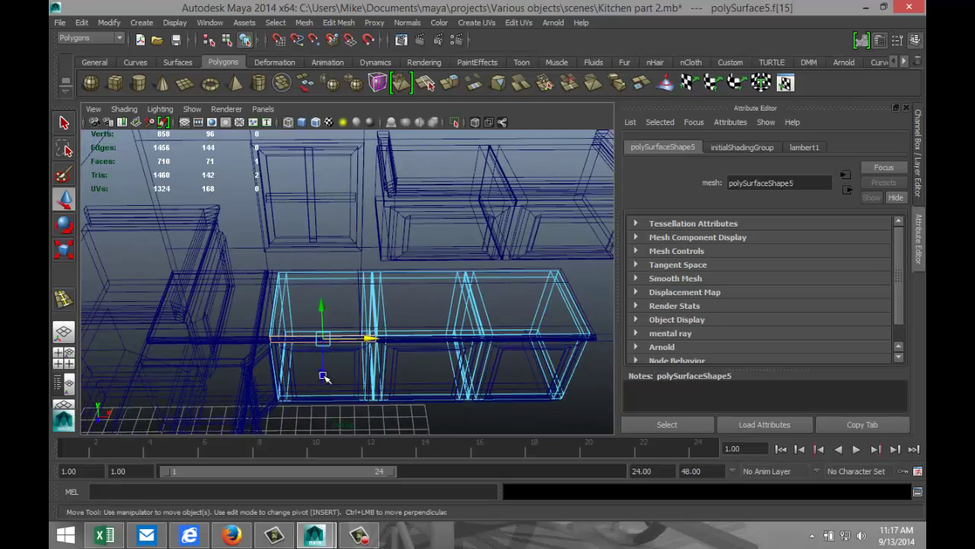
pyautogui.press('5')
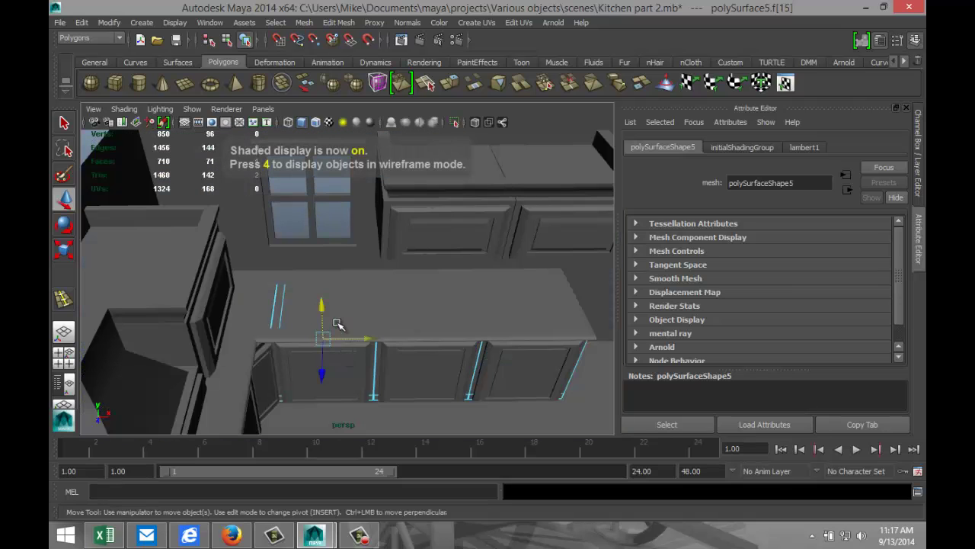
pyautogui.click(370, 297)
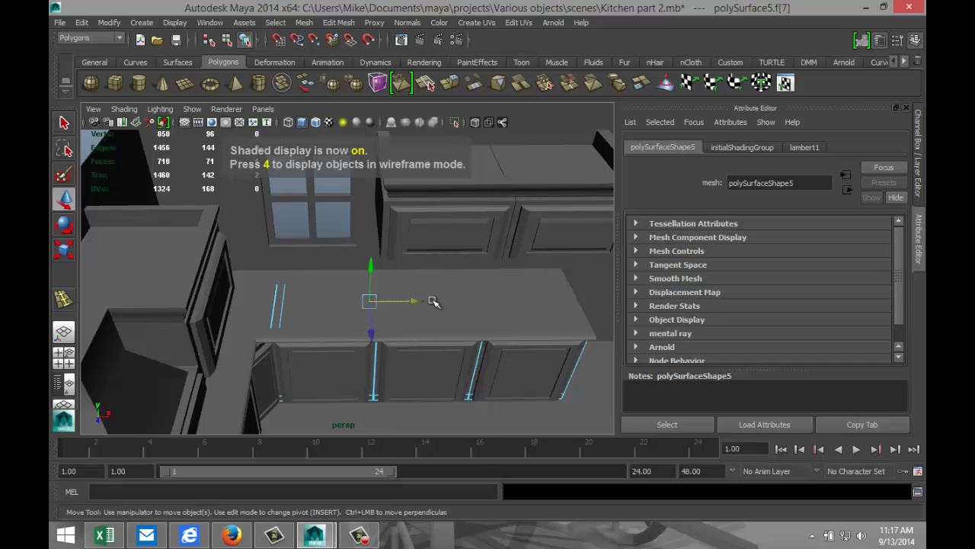
# - Delete the underside face of the back-wall countertop within the opening below the window
pyautogui.moveTo(434, 301); pyautogui.dragTo(495, 231, button='right')
pyautogui.click(465, 315)
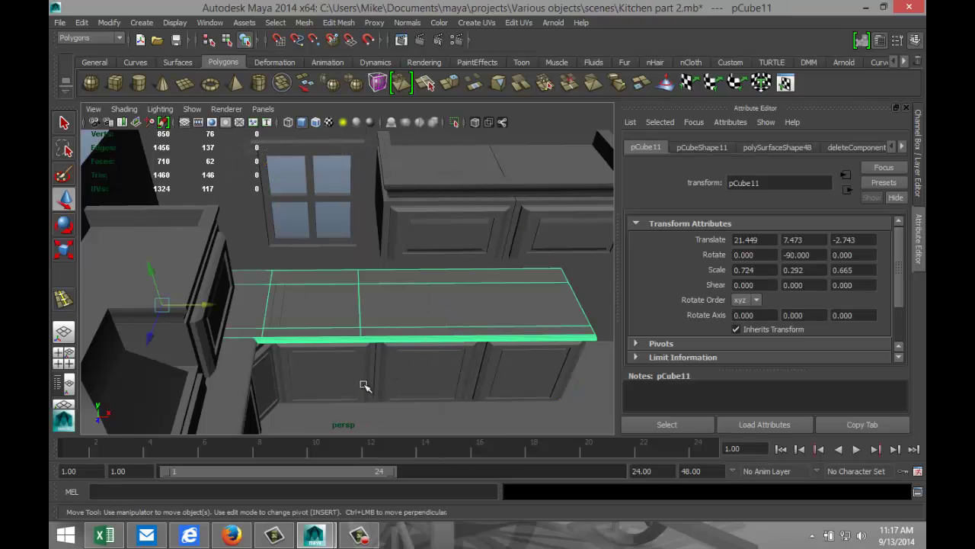
pyautogui.keyDown('alt'); pyautogui.moveTo(365, 386); pyautogui.dragTo(300, 371); pyautogui.keyUp('alt')
pyautogui.scroll(4, 302, 370)
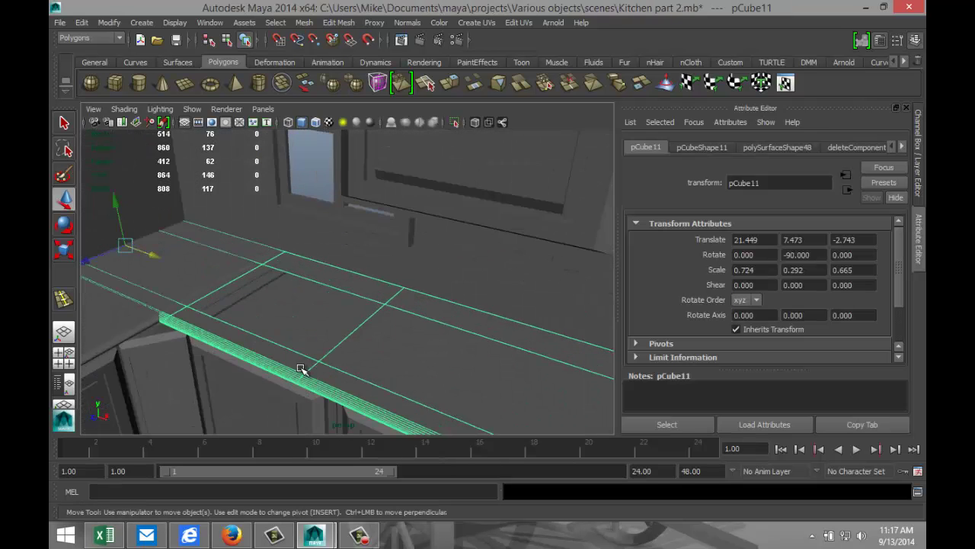
pyautogui.scroll(5, 300, 369)
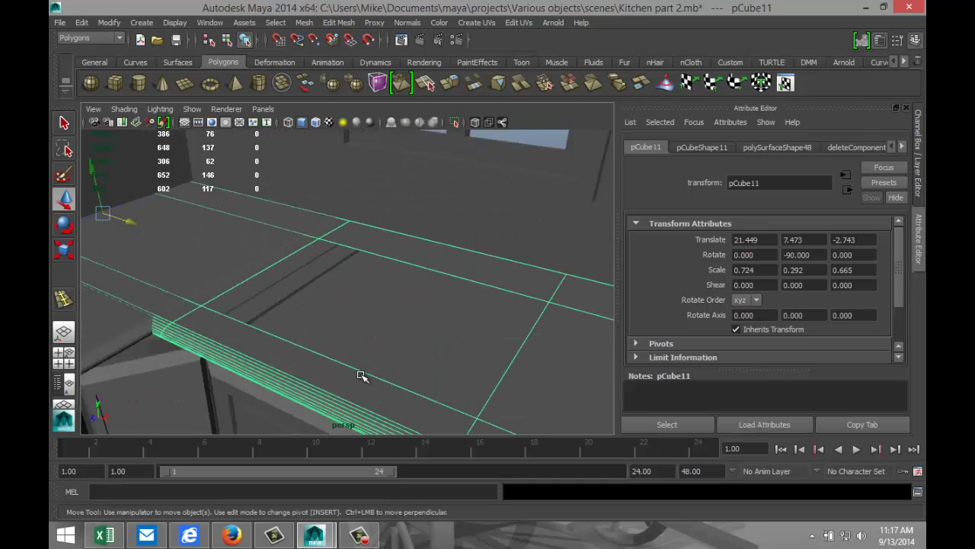
pyautogui.scroll(1, 361, 376)
pyautogui.moveTo(344, 388)
pyautogui.keyDown('alt'); pyautogui.mouseDown()
pyautogui.moveTo(320, 388)
pyautogui.moveTo(363, 409)
pyautogui.moveTo(370, 424)
pyautogui.moveTo(347, 397)
pyautogui.mouseUp(); pyautogui.keyUp('alt')
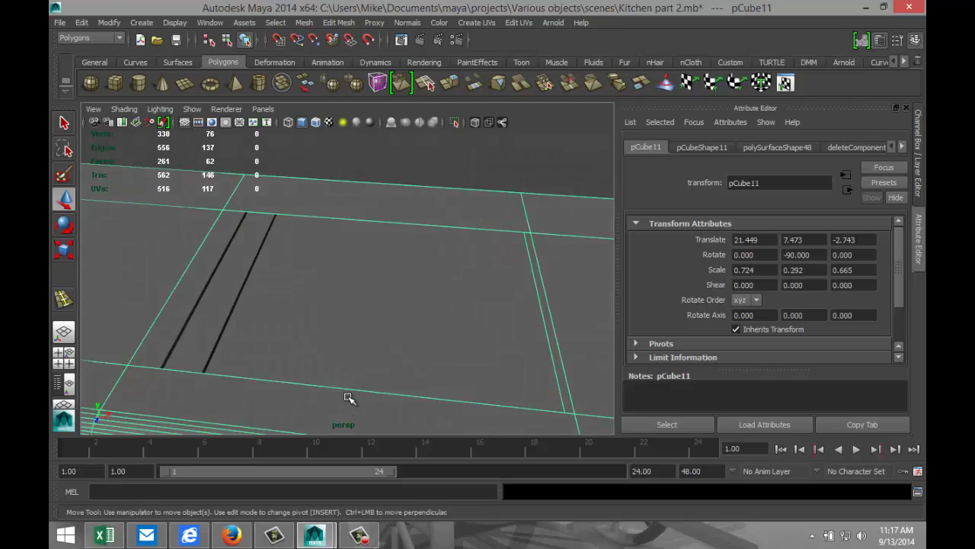
pyautogui.moveTo(337, 296); pyautogui.dragTo(340, 281, button='right')
pyautogui.click(342, 279)
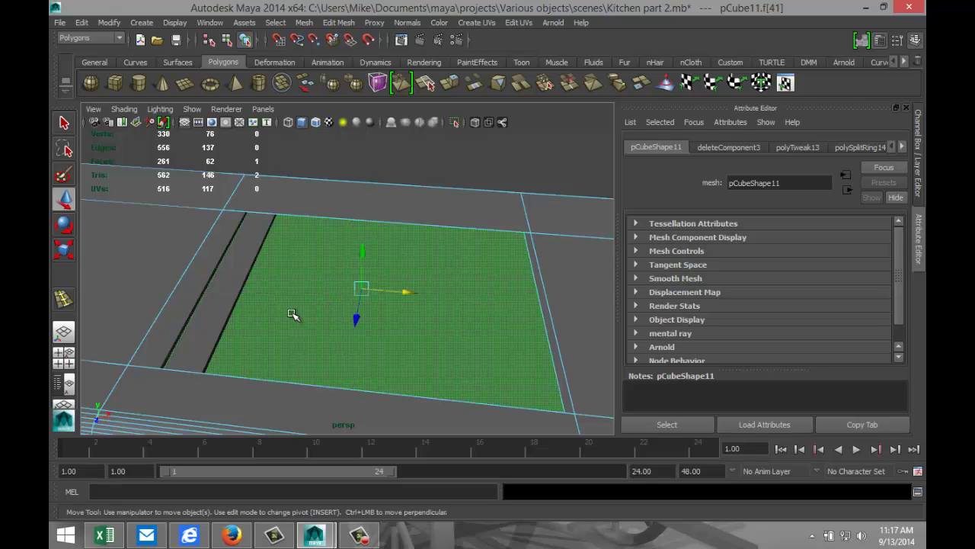
pyautogui.press('Delete')
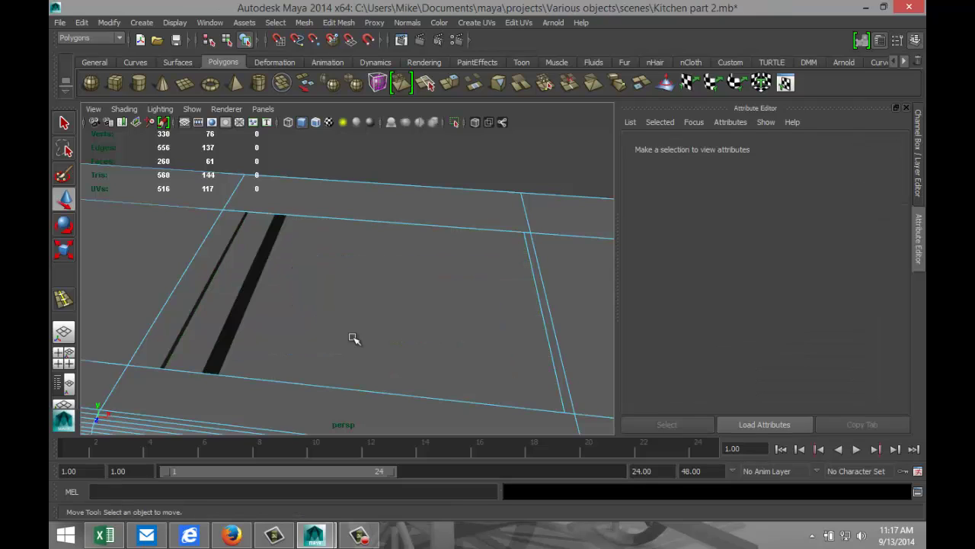
# - Select the back-wall base cabinets as an object and examine what still closes the countertop opening from several angles
pyautogui.keyDown('alt'); pyautogui.moveTo(330, 328); pyautogui.dragTo(348, 300); pyautogui.keyUp('alt')
pyautogui.click(354, 297)
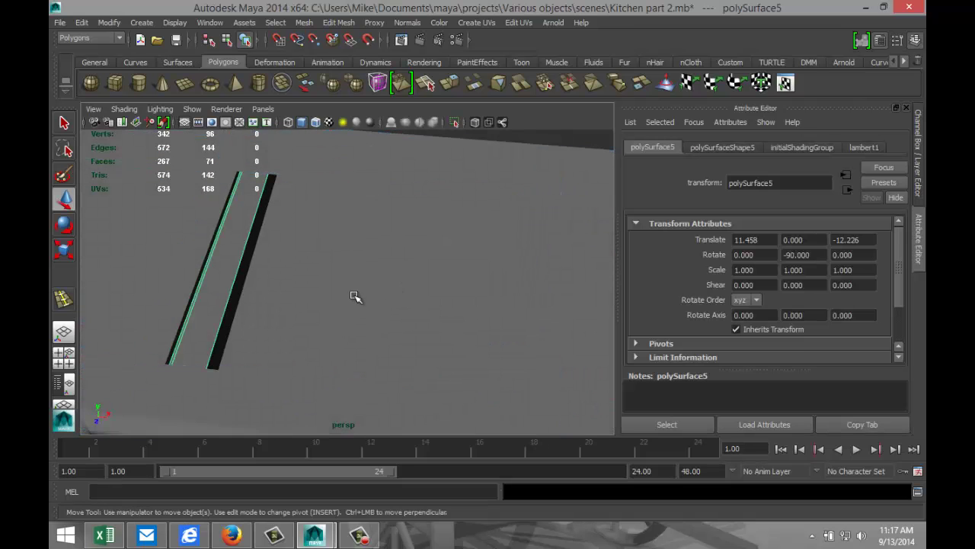
pyautogui.moveTo(345, 296); pyautogui.dragTo(403, 228, button='right')
pyautogui.scroll(-2, 351, 342)
pyautogui.scroll(-3, 350, 342)
pyautogui.keyDown('alt'); pyautogui.moveTo(354, 398); pyautogui.dragTo(367, 341); pyautogui.keyUp('alt')
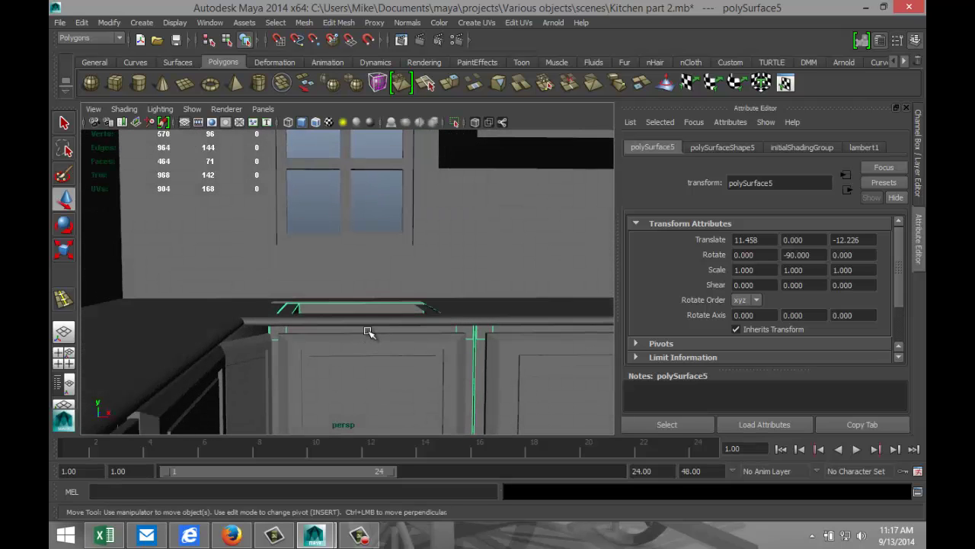
pyautogui.click(366, 332)
pyautogui.click(369, 327)
pyautogui.keyDown('alt'); pyautogui.moveTo(356, 337); pyautogui.dragTo(353, 402); pyautogui.keyUp('alt')
pyautogui.click(358, 296)
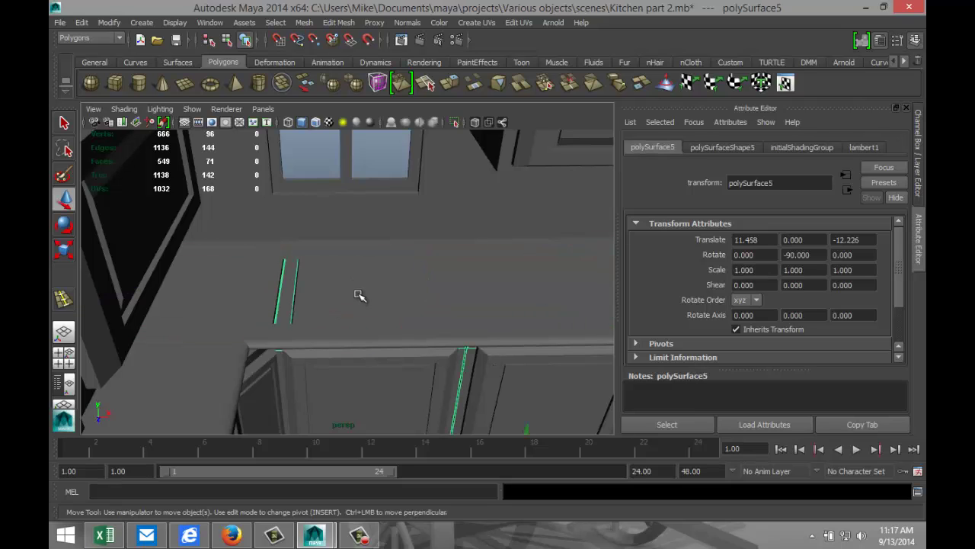
# - Move the back-wall base cabinets forward, clear of the countertop, to about Z -0.568
pyautogui.press('4')
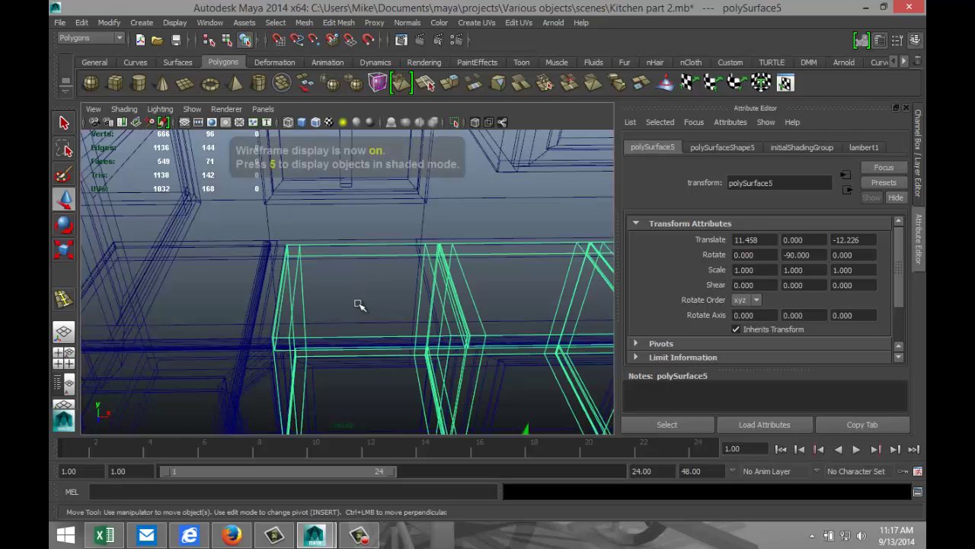
pyautogui.scroll(-3, 368, 319)
pyautogui.scroll(-2, 368, 318)
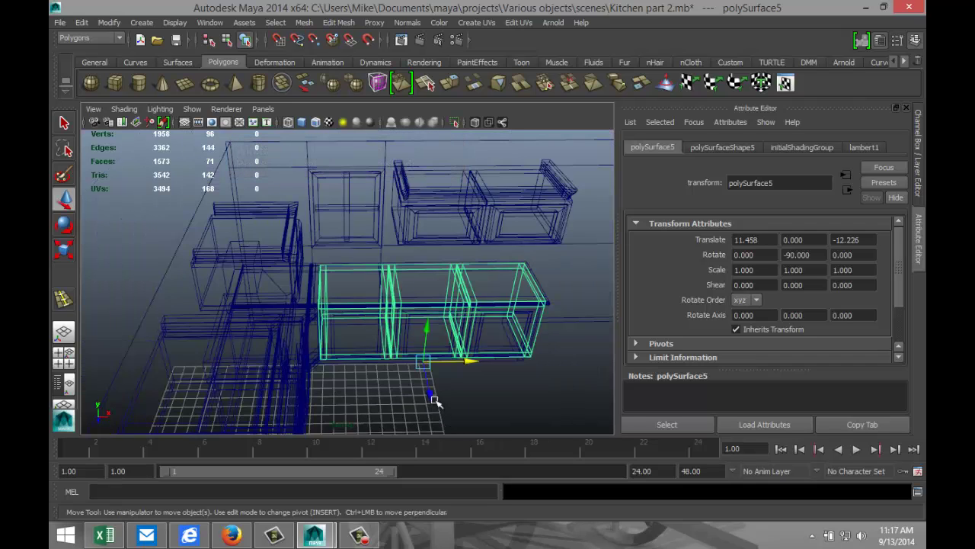
pyautogui.moveTo(431, 397); pyautogui.dragTo(460, 534)
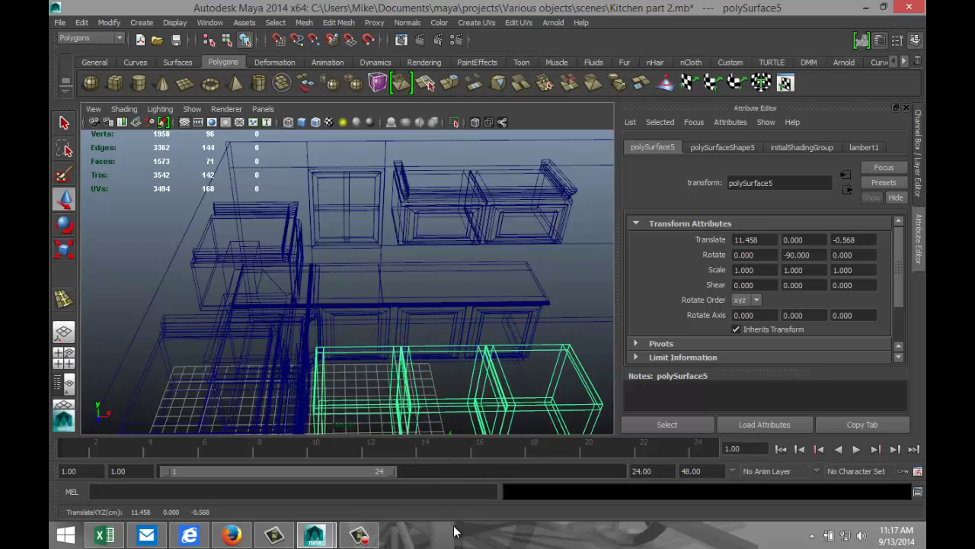
# - Delete the remaining top face of the base cabinet that belongs under the window, opening it from above
pyautogui.press('5')
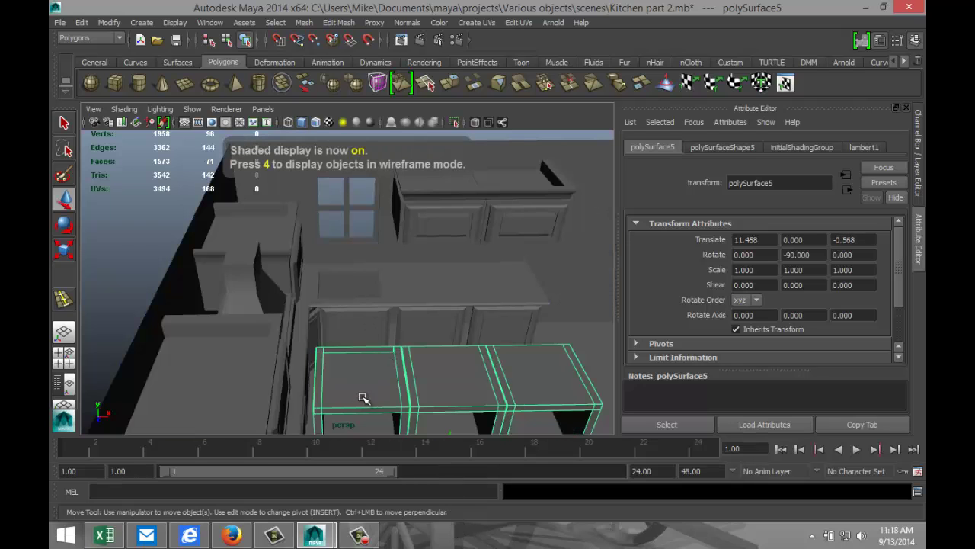
pyautogui.moveTo(354, 383); pyautogui.dragTo(348, 279, button='right')
pyautogui.click(357, 383)
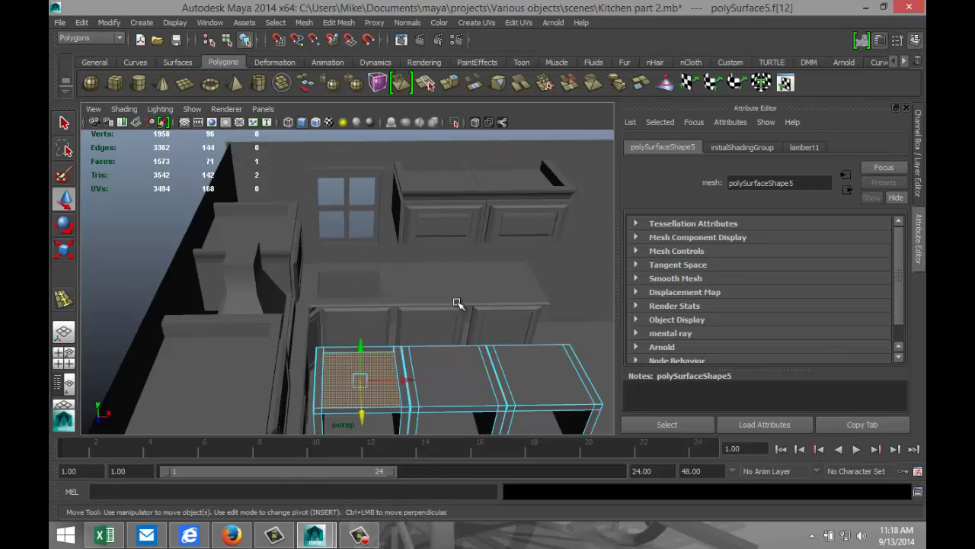
pyautogui.press('Delete')
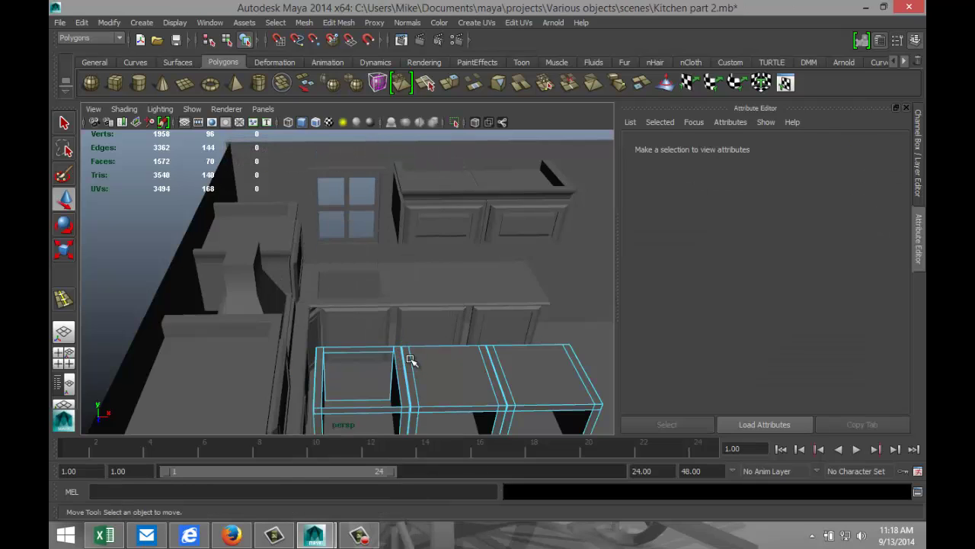
# - Move the back-wall base cabinets back under the countertop to about Z -12.286
pyautogui.scroll(-2, 415, 359)
pyautogui.scroll(2, 416, 359)
pyautogui.press('4')
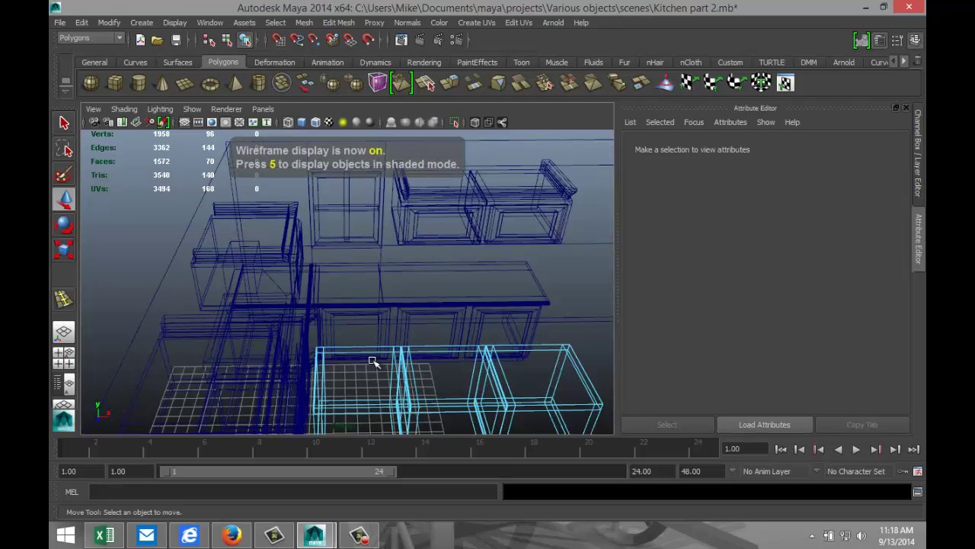
pyautogui.moveTo(403, 371); pyautogui.dragTo(465, 229, button='right')
pyautogui.click(404, 391)
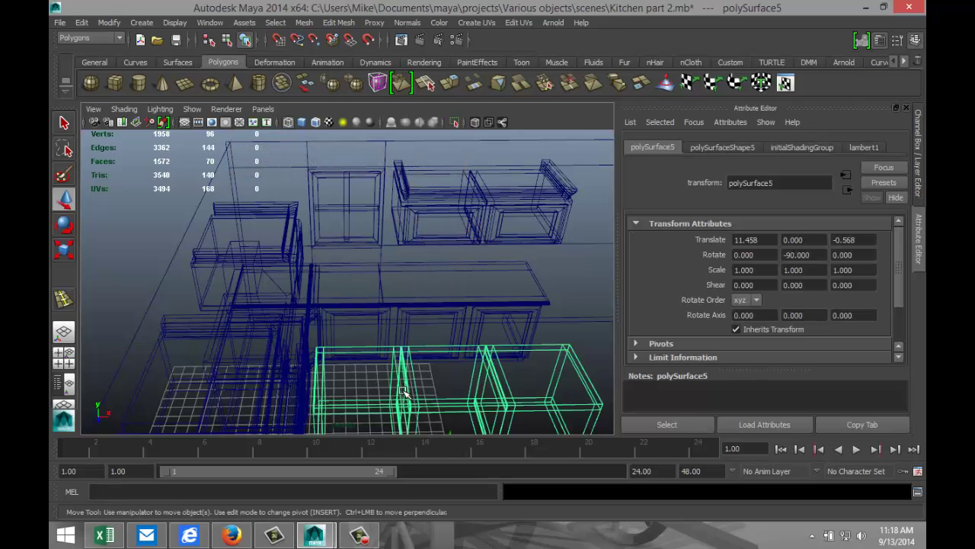
pyautogui.scroll(-3, 394, 387)
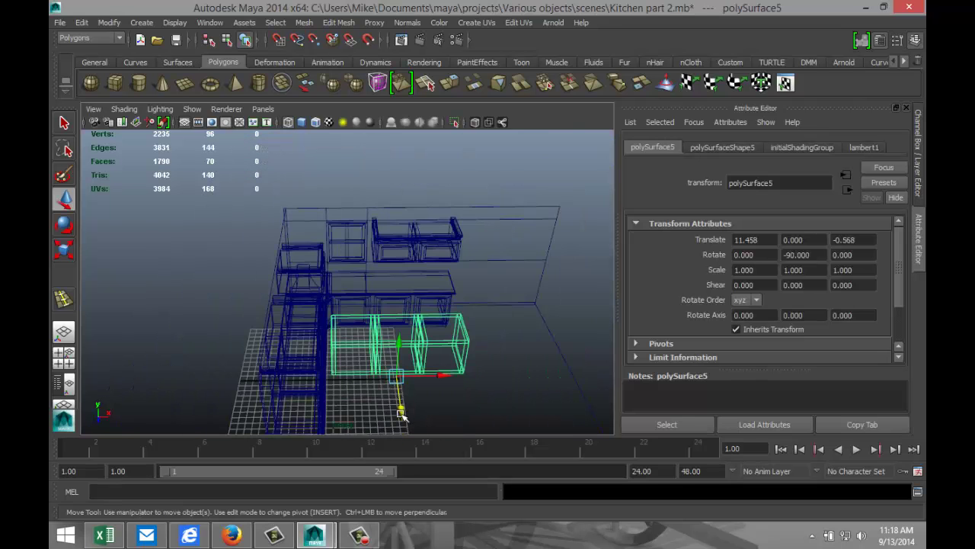
pyautogui.moveTo(402, 413); pyautogui.dragTo(391, 359)
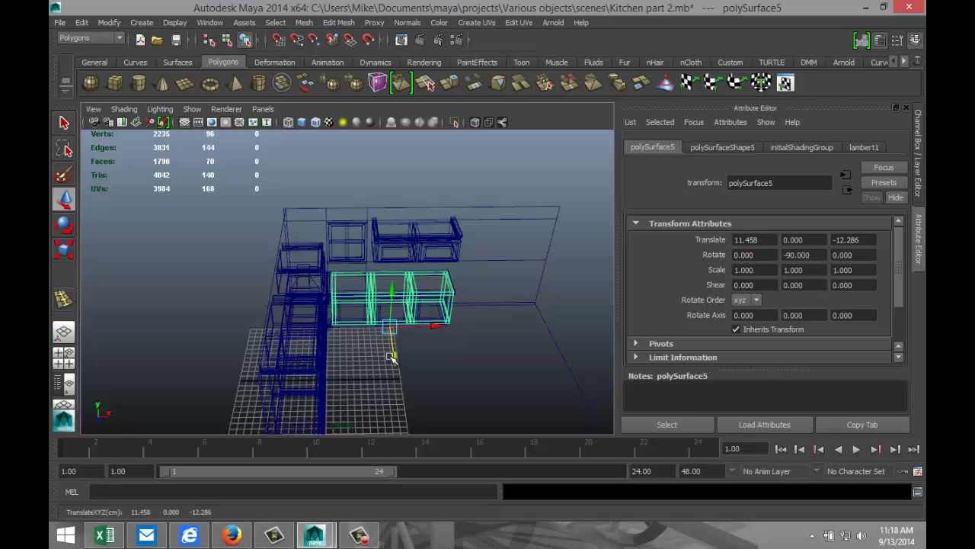
# - Check the back-wall base cabinets' alignment under the countertop in the top view, and return to the perspective view
pyautogui.click(64, 358)
pyautogui.press('space')
pyautogui.scroll(-4, 450, 323)
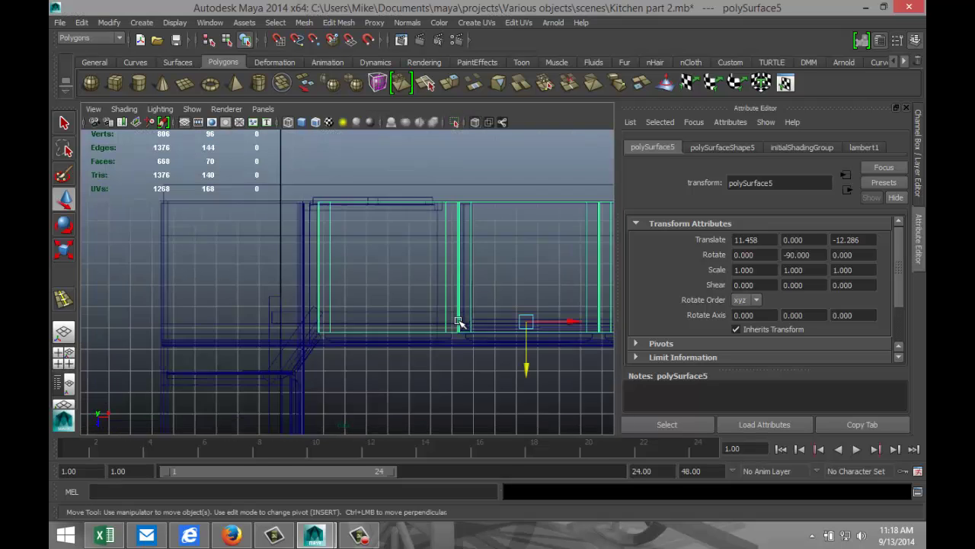
pyautogui.scroll(-1, 515, 363)
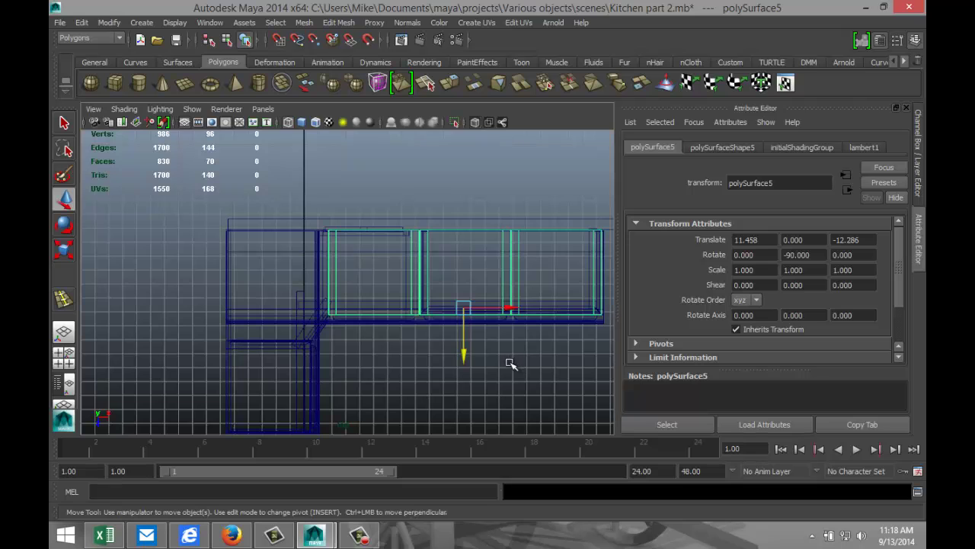
pyautogui.scroll(-1, 303, 368)
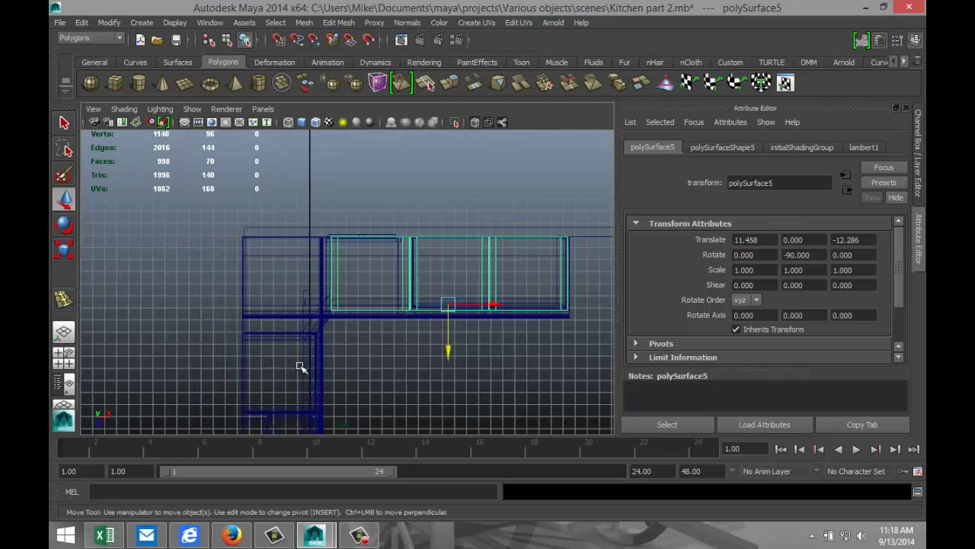
pyautogui.click(64, 355)
pyautogui.press('space')
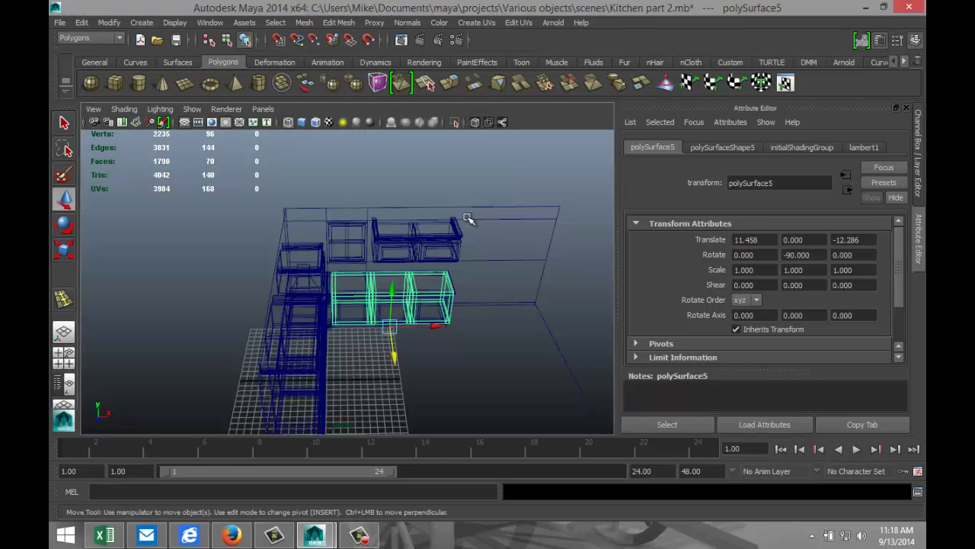
# - Examine the shaded countertop opening below the window and the open base cabinet beneath it up close
pyautogui.press('5')
pyautogui.moveTo(466, 304)
pyautogui.keyDown('alt'); pyautogui.mouseDown()
pyautogui.moveTo(461, 365)
pyautogui.moveTo(449, 346)
pyautogui.moveTo(466, 338)
pyautogui.moveTo(466, 388)
pyautogui.moveTo(429, 390)
pyautogui.moveTo(450, 373)
pyautogui.moveTo(444, 394)
pyautogui.moveTo(395, 415)
pyautogui.moveTo(451, 450)
pyautogui.moveTo(511, 456)
pyautogui.moveTo(513, 468)
pyautogui.moveTo(515, 452)
pyautogui.mouseUp(); pyautogui.keyUp('alt')
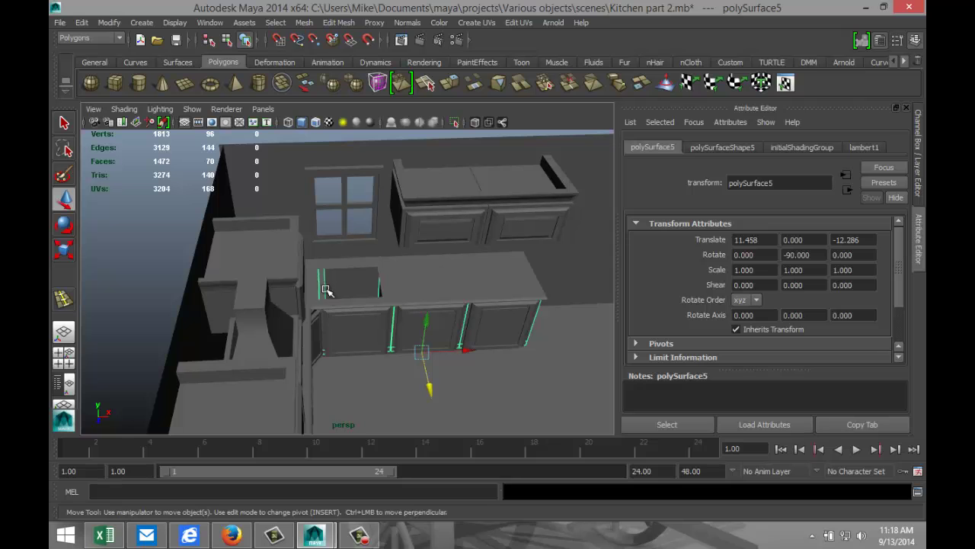
pyautogui.scroll(5, 328, 326)
pyautogui.keyDown('alt'); pyautogui.moveTo(296, 313); pyautogui.dragTo(271, 325); pyautogui.keyUp('alt')
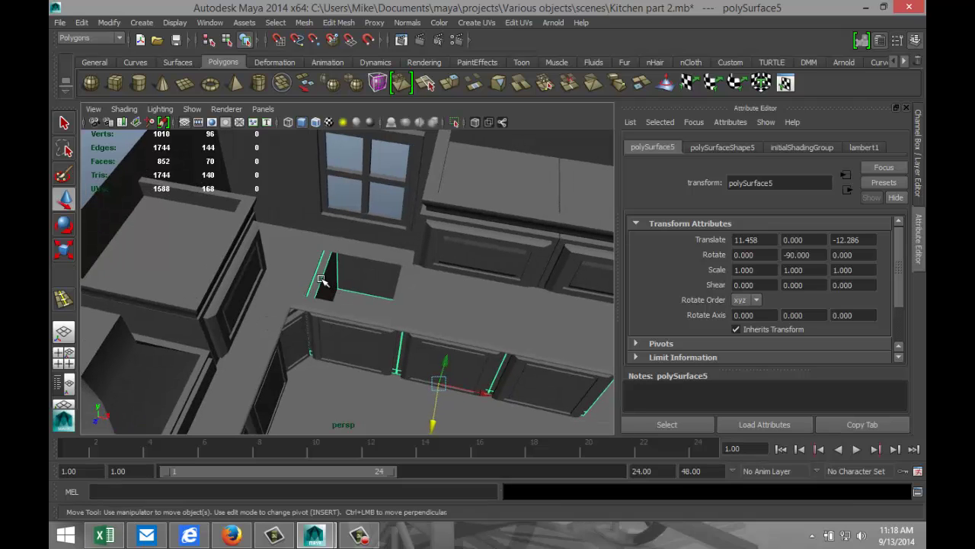
pyautogui.scroll(-8, 321, 280)
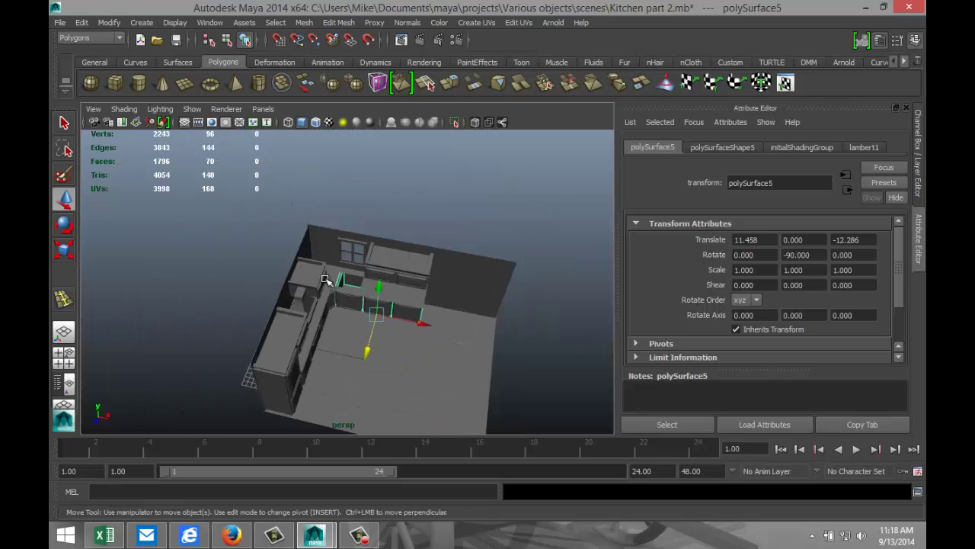
# - Create a low polygon cube on the open floor at about X 29.707, Z 7.753, and raise it to about Y 4.581
pyautogui.keyDown('alt'); pyautogui.moveTo(372, 338); pyautogui.dragTo(376, 300); pyautogui.keyUp('alt')
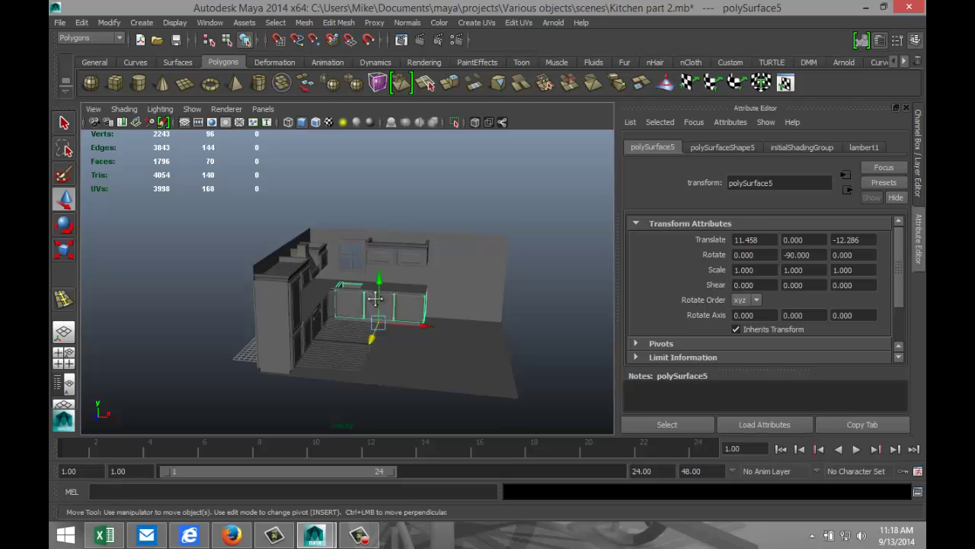
pyautogui.keyDown('alt'); pyautogui.moveTo(376, 299); pyautogui.dragTo(311, 261, button='middle'); pyautogui.keyUp('alt')
pyautogui.keyDown('alt'); pyautogui.moveTo(336, 300); pyautogui.dragTo(350, 302); pyautogui.keyUp('alt')
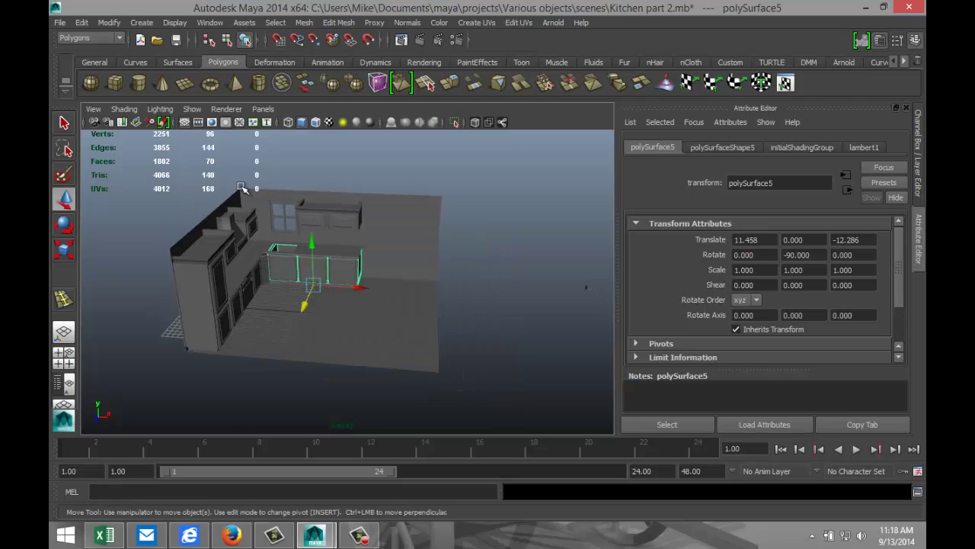
pyautogui.click(115, 83)
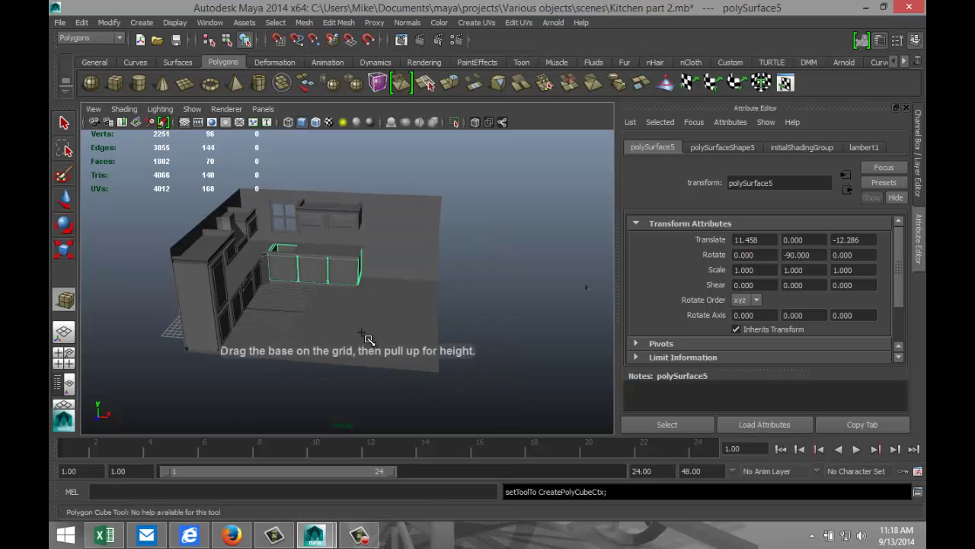
pyautogui.moveTo(362, 324); pyautogui.dragTo(412, 321)
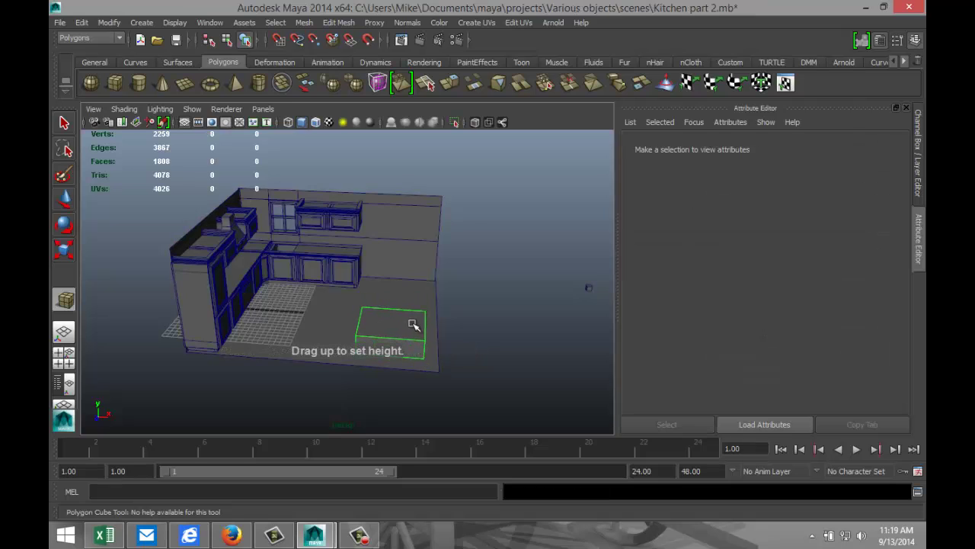
pyautogui.press('w')
pyautogui.scroll(3, 430, 356)
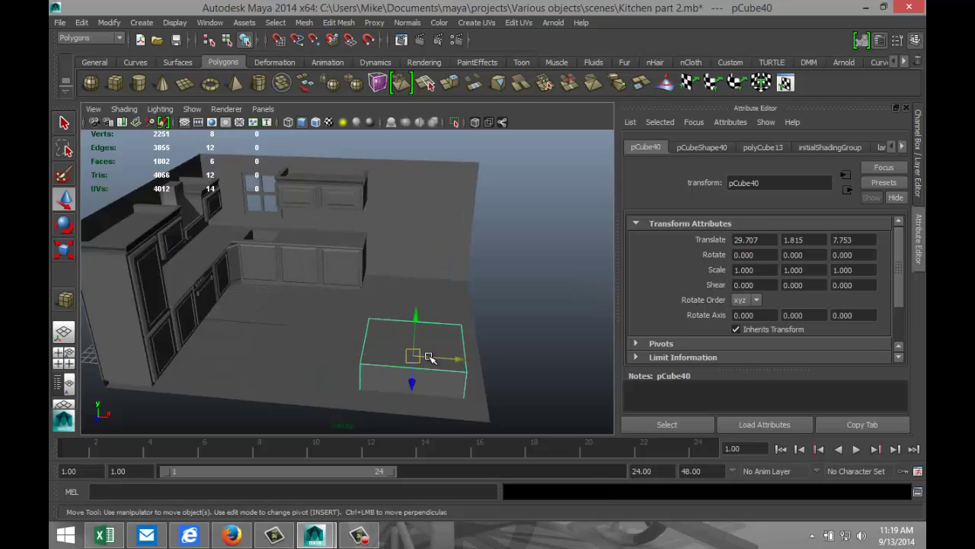
pyautogui.moveTo(414, 314); pyautogui.dragTo(420, 301)
# - Delete the top face of the new box on the floor, leaving it open from above
pyautogui.rightClick(442, 317)
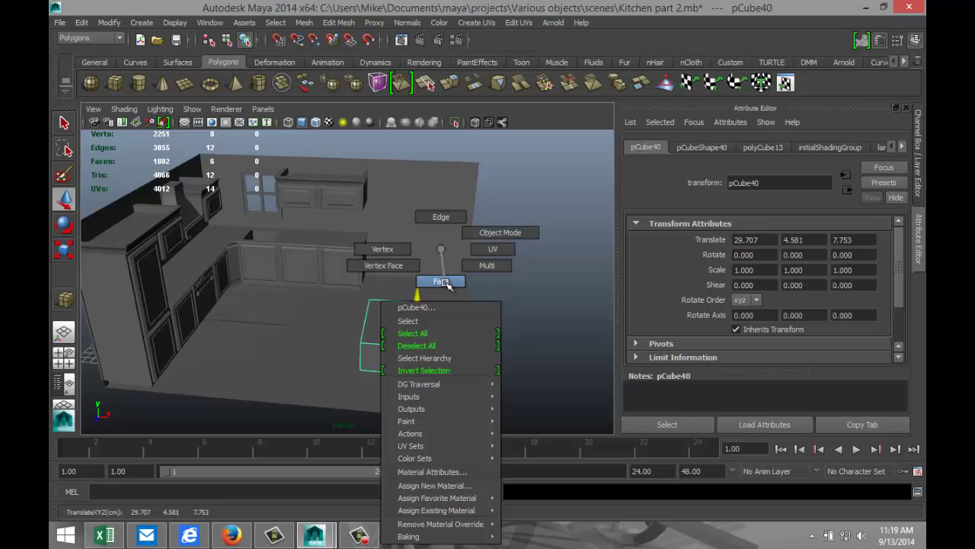
pyautogui.click(442, 282)
pyautogui.click(426, 318)
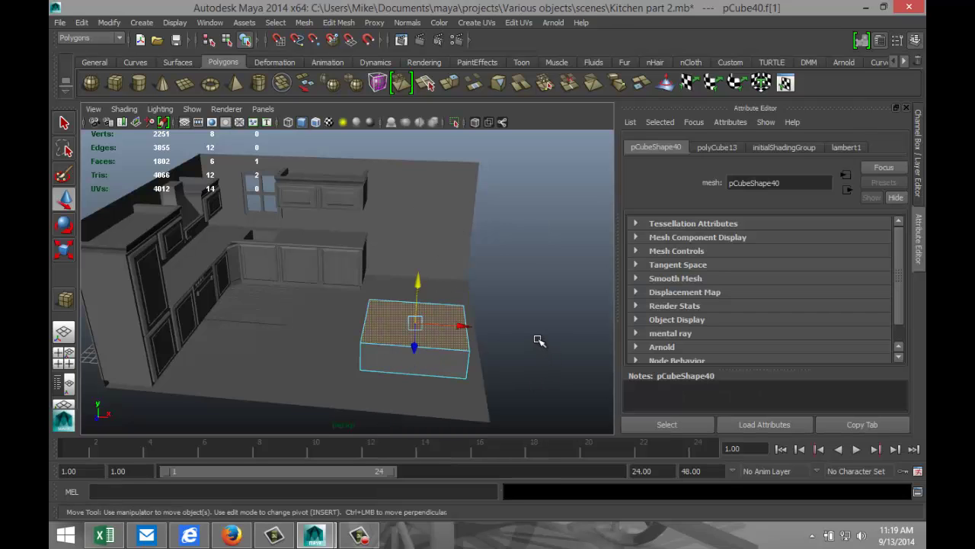
pyautogui.press('Delete')
# - Bevel the open box's four vertical corner edges and four bottom edges together, leaving out the top rim edges
pyautogui.keyDown('alt'); pyautogui.moveTo(470, 407); pyautogui.dragTo(467, 417); pyautogui.keyUp('alt')
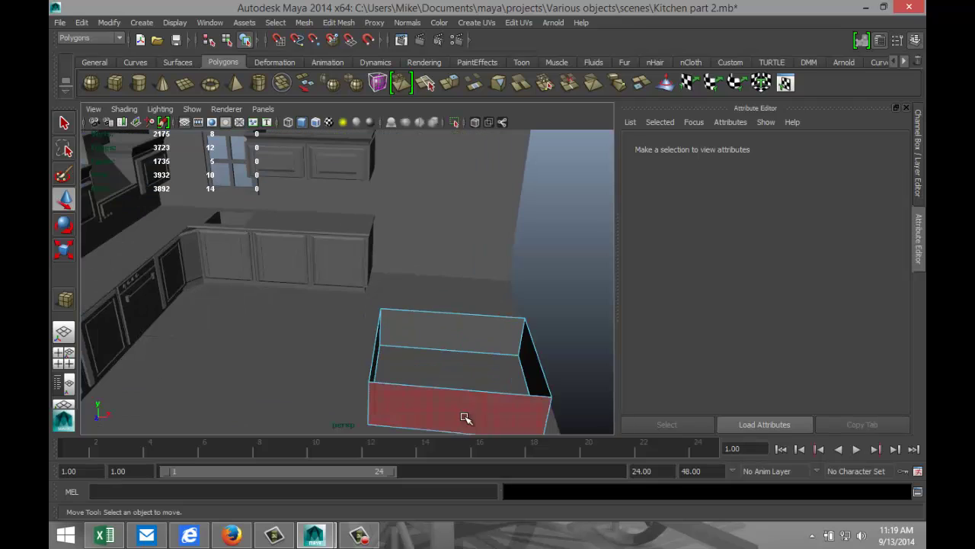
pyautogui.keyDown('alt'); pyautogui.moveTo(278, 394); pyautogui.dragTo(212, 353, button='middle'); pyautogui.keyUp('alt')
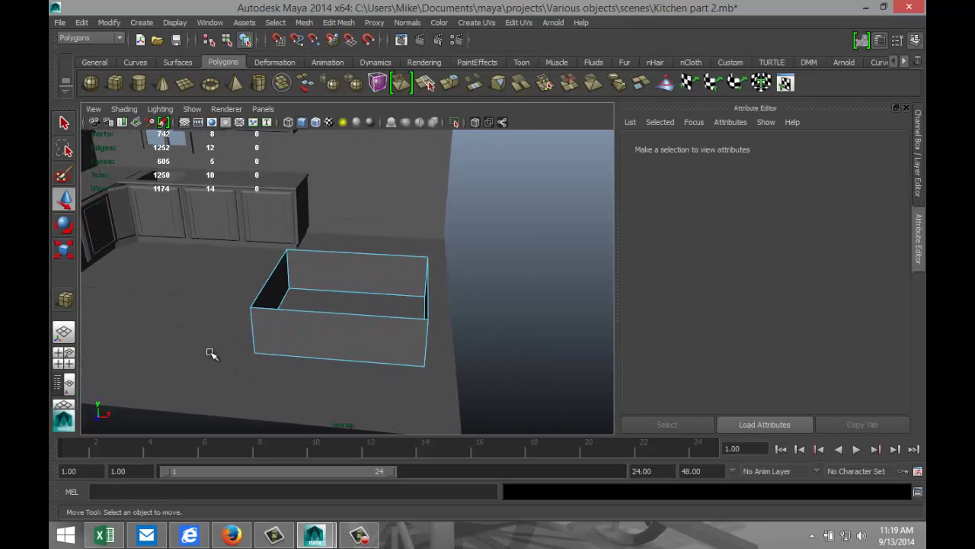
pyautogui.moveTo(321, 359); pyautogui.dragTo(323, 217, button='right')
pyautogui.click(338, 361)
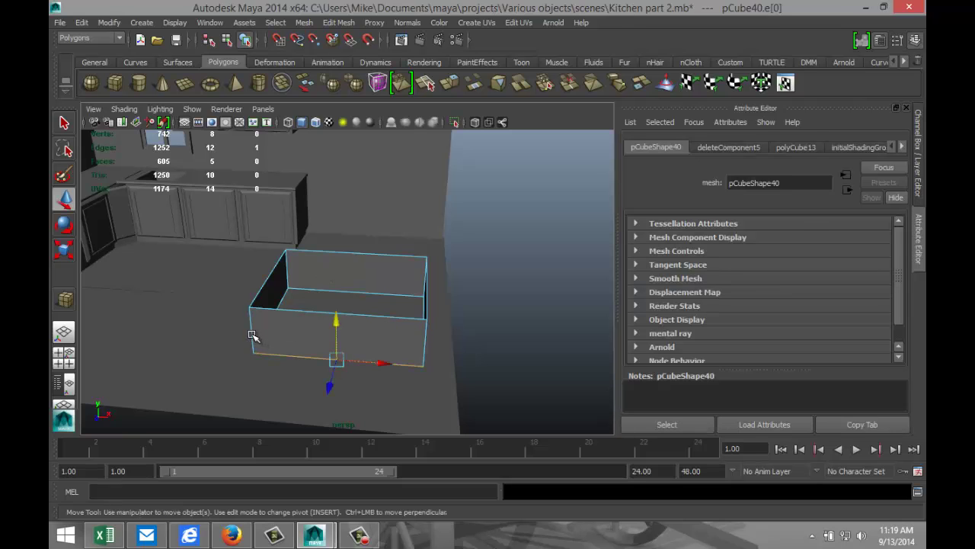
pyautogui.keyDown('shift'); pyautogui.click(252, 335); pyautogui.keyUp('shift')
pyautogui.keyDown('shift'); pyautogui.click(425, 343); pyautogui.keyUp('shift')
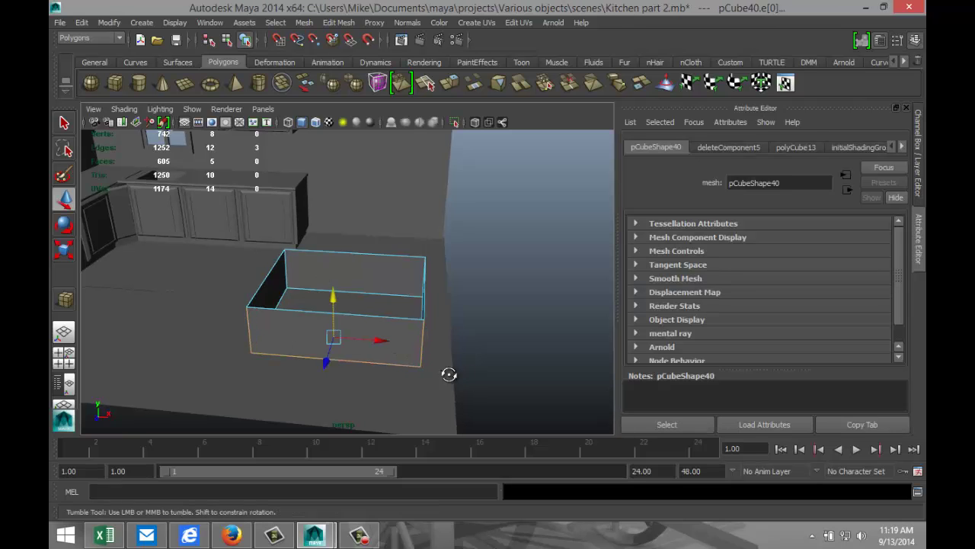
pyautogui.keyDown('alt'); pyautogui.moveTo(447, 374); pyautogui.dragTo(251, 337); pyautogui.keyUp('alt')
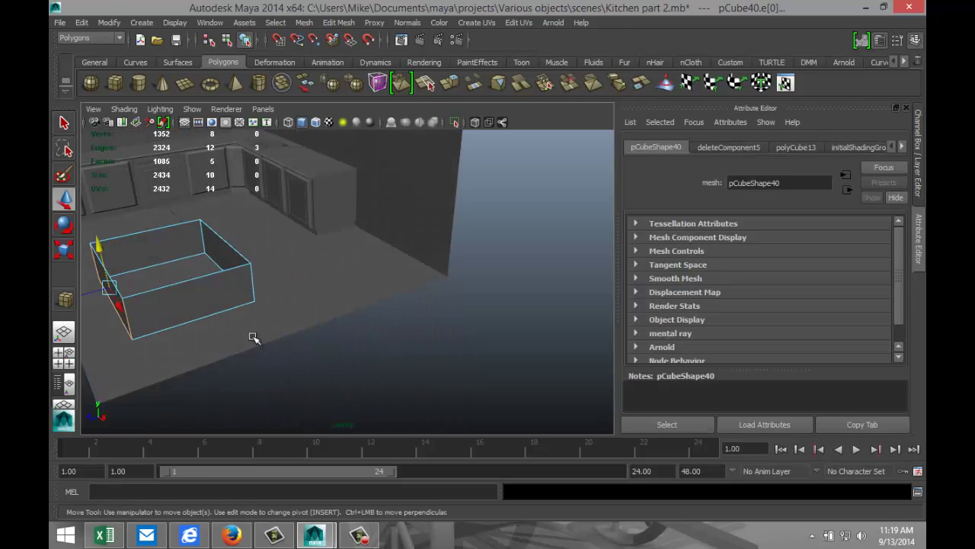
pyautogui.keyDown('shift'); pyautogui.click(254, 293); pyautogui.keyUp('shift')
pyautogui.keyDown('alt'); pyautogui.moveTo(135, 330); pyautogui.dragTo(419, 334); pyautogui.keyUp('alt')
pyautogui.keyDown('alt'); pyautogui.moveTo(461, 309); pyautogui.dragTo(465, 244); pyautogui.keyUp('alt')
pyautogui.keyDown('shift'); pyautogui.click(446, 351); pyautogui.keyUp('shift')
pyautogui.keyDown('shift'); pyautogui.click(446, 343); pyautogui.keyUp('shift')
pyautogui.keyDown('shift'); pyautogui.click(461, 194); pyautogui.keyUp('shift')
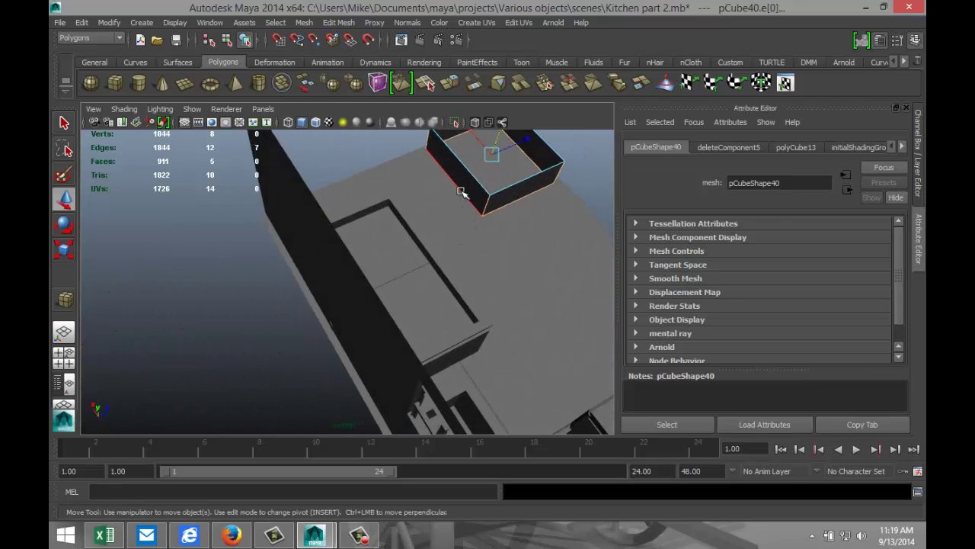
pyautogui.keyDown('alt'); pyautogui.moveTo(540, 248); pyautogui.dragTo(332, 207); pyautogui.keyUp('alt')
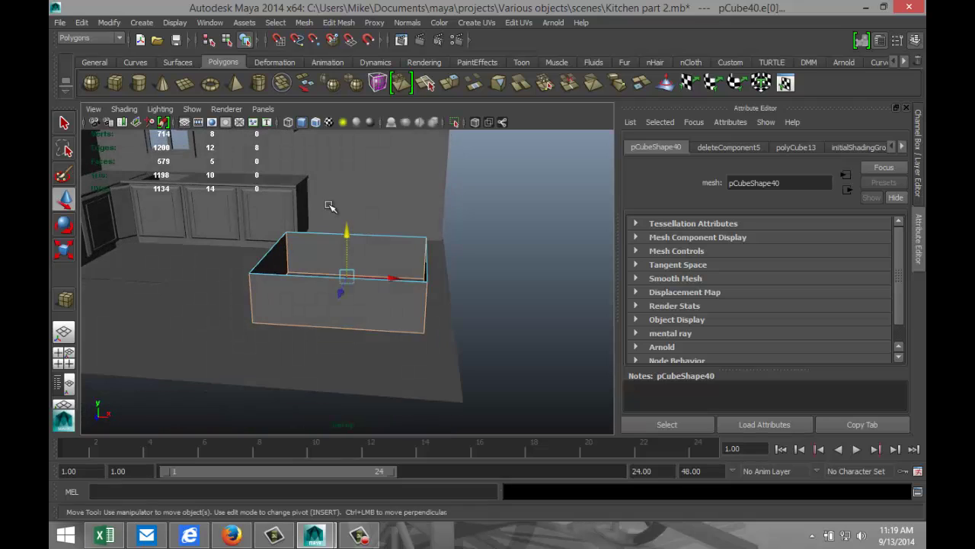
pyautogui.click(339, 22)
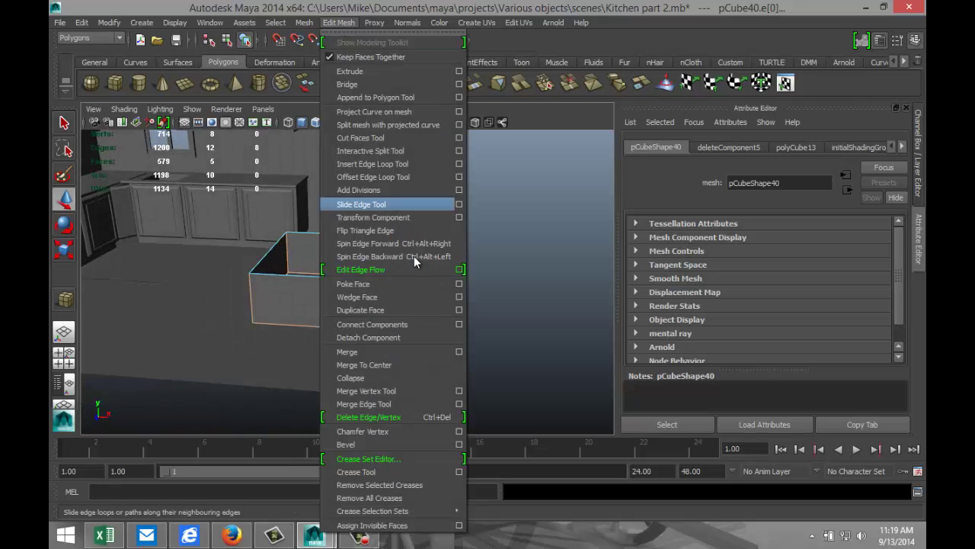
pyautogui.click(387, 444)
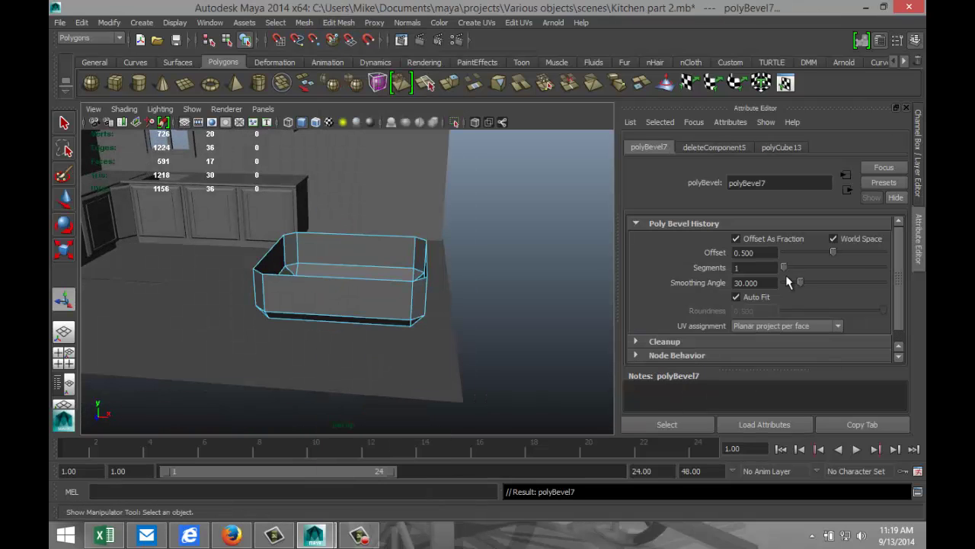
# - Set the box's bevel to 10 segments and an offset of 2 to round it into a basin
pyautogui.moveTo(782, 266); pyautogui.dragTo(861, 271)
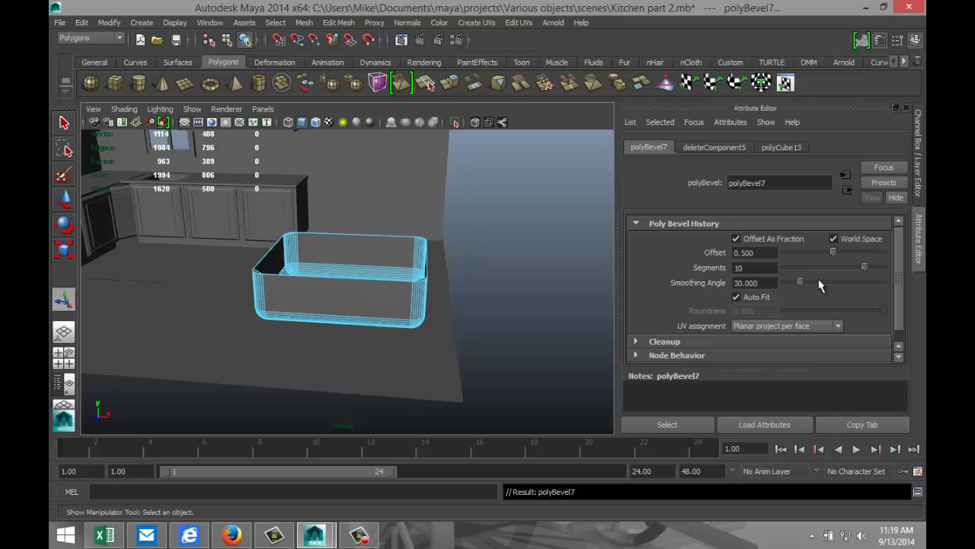
pyautogui.moveTo(835, 253); pyautogui.dragTo(900, 259)
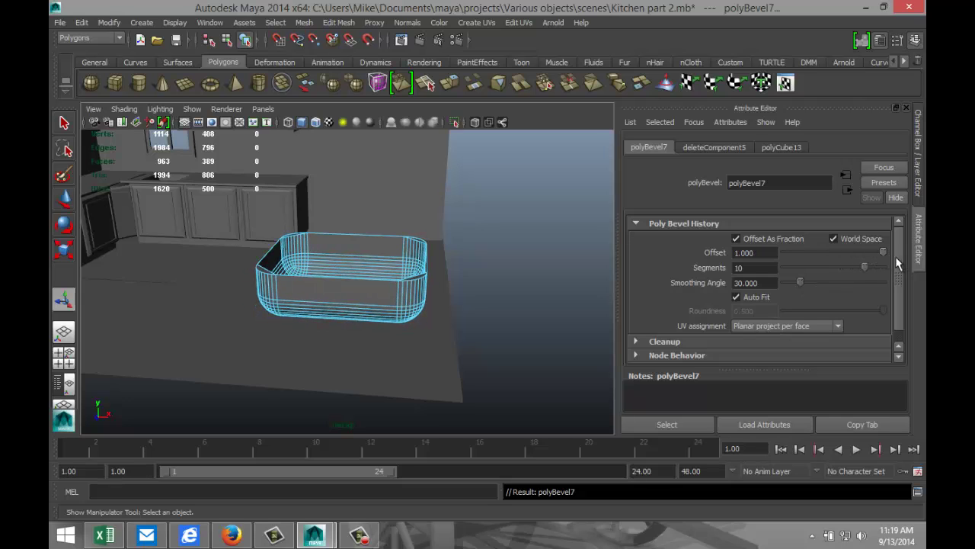
pyautogui.moveTo(767, 252); pyautogui.dragTo(653, 257)
pyautogui.click(755, 268)
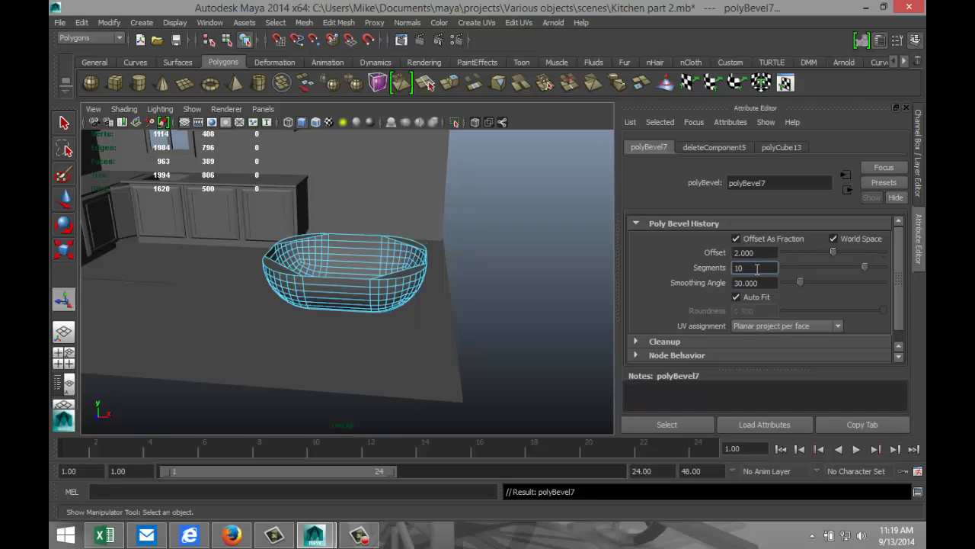
pyautogui.moveTo(496, 337)
pyautogui.keyDown('alt'); pyautogui.mouseDown()
pyautogui.moveTo(487, 344)
pyautogui.moveTo(505, 333)
pyautogui.moveTo(503, 311)
pyautogui.moveTo(497, 332)
pyautogui.mouseUp(); pyautogui.keyUp('alt')
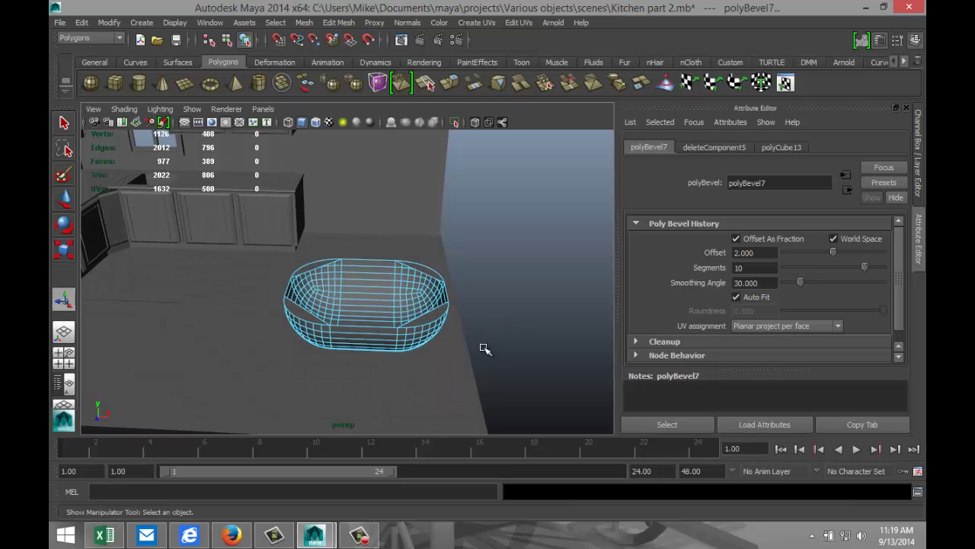
# - Delete the four flat corner faces at the top of the rounded basin
pyautogui.click(440, 383)
pyautogui.click(409, 333)
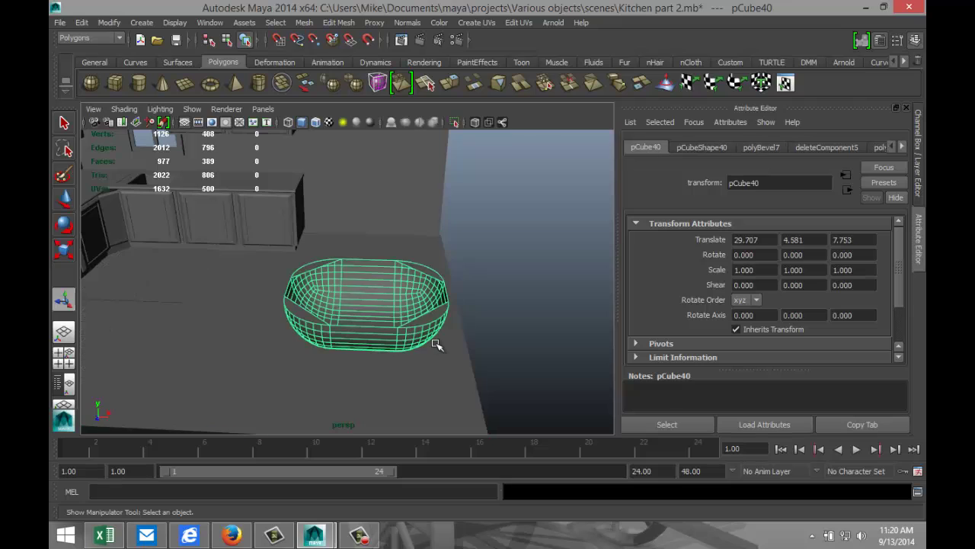
pyautogui.moveTo(428, 314); pyautogui.dragTo(435, 276, button='right')
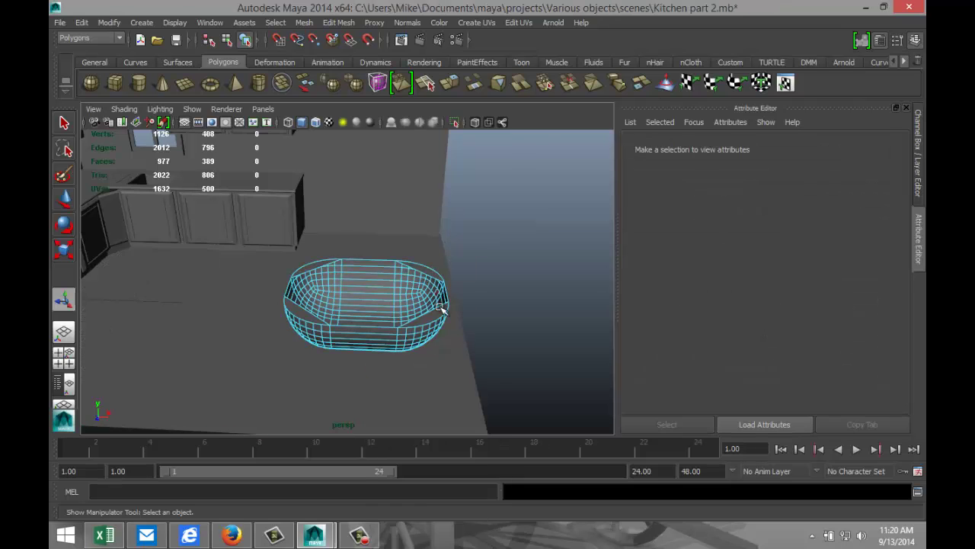
pyautogui.click(428, 314)
pyautogui.keyDown('shift'); pyautogui.click(305, 310); pyautogui.keyUp('shift')
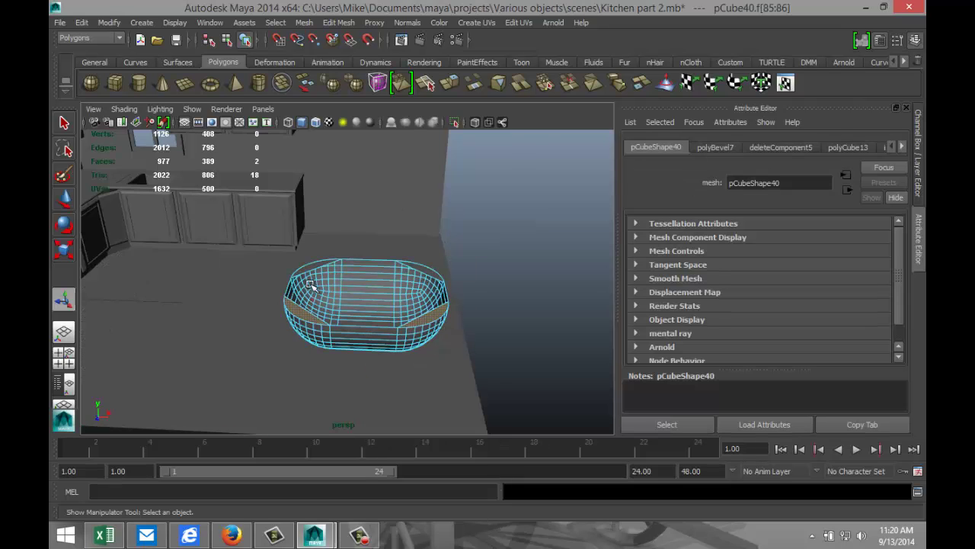
pyautogui.keyDown('shift'); pyautogui.click(314, 267); pyautogui.keyUp('shift')
pyautogui.keyDown('shift'); pyautogui.click(421, 267); pyautogui.keyUp('shift')
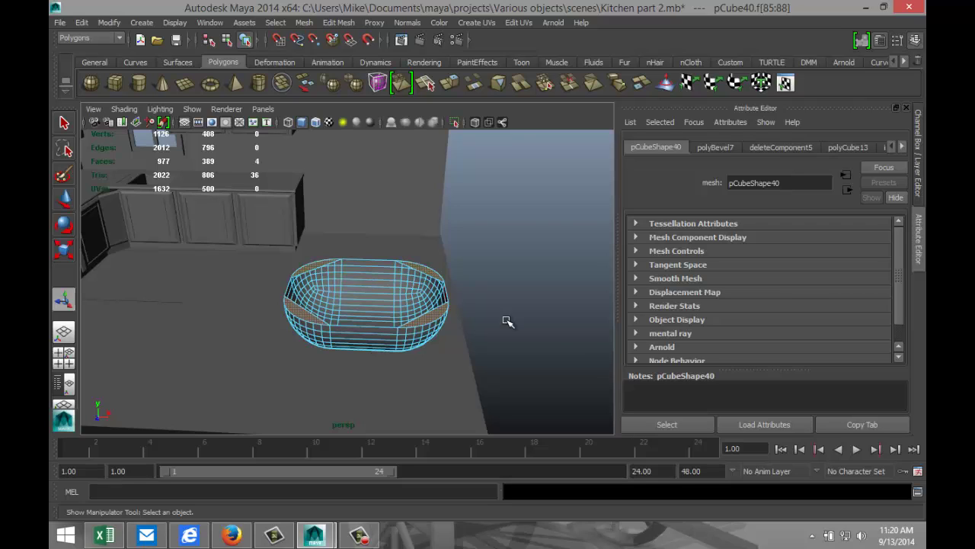
pyautogui.press('Delete')
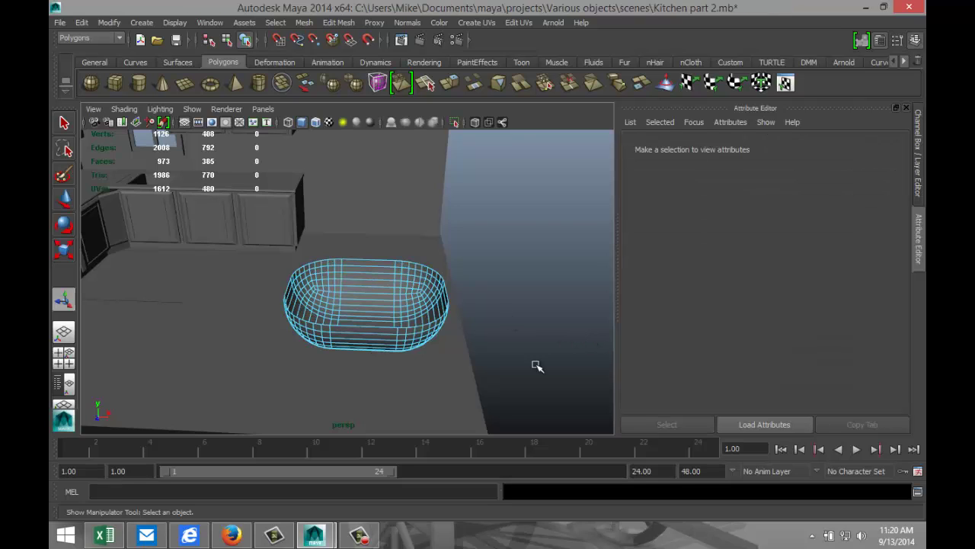
# - Extrude the basin's whole top rim edge loop and scale it outward to form a flat lip
pyautogui.scroll(3, 445, 380)
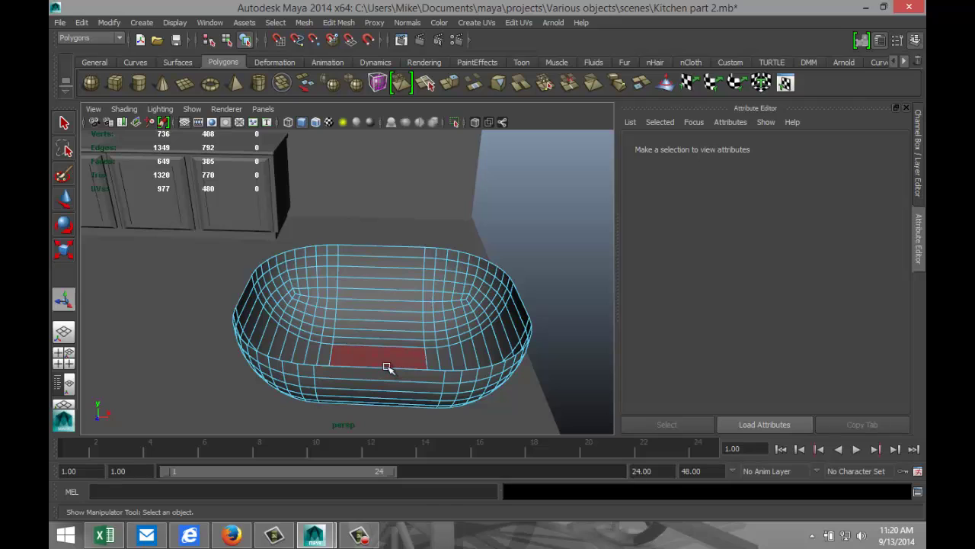
pyautogui.moveTo(387, 367); pyautogui.dragTo(387, 218, button='right')
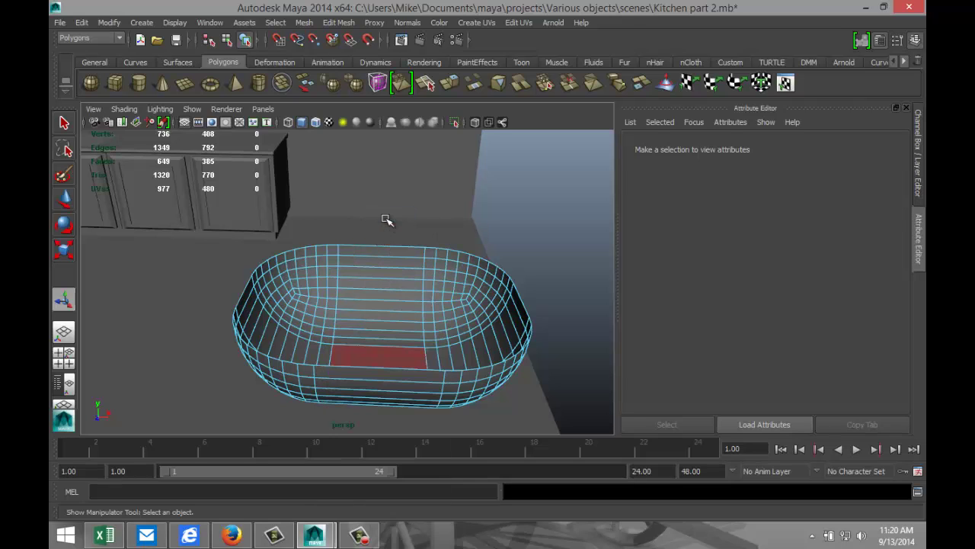
pyautogui.doubleClick(384, 368)
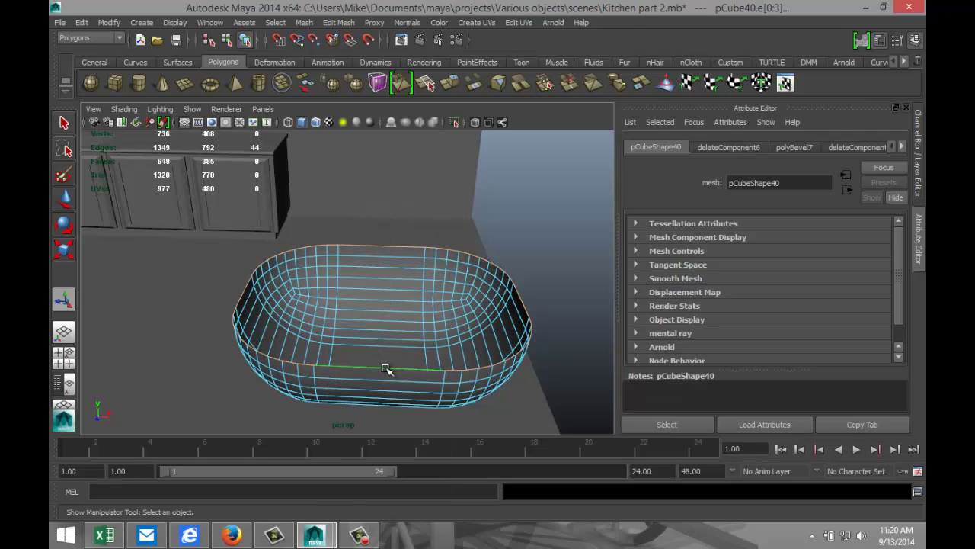
pyautogui.click(339, 23)
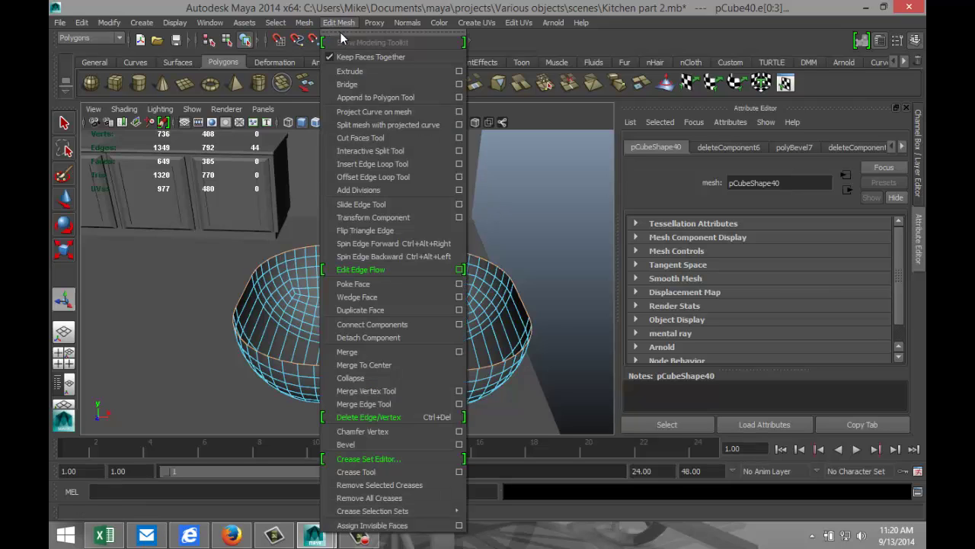
pyautogui.click(360, 71)
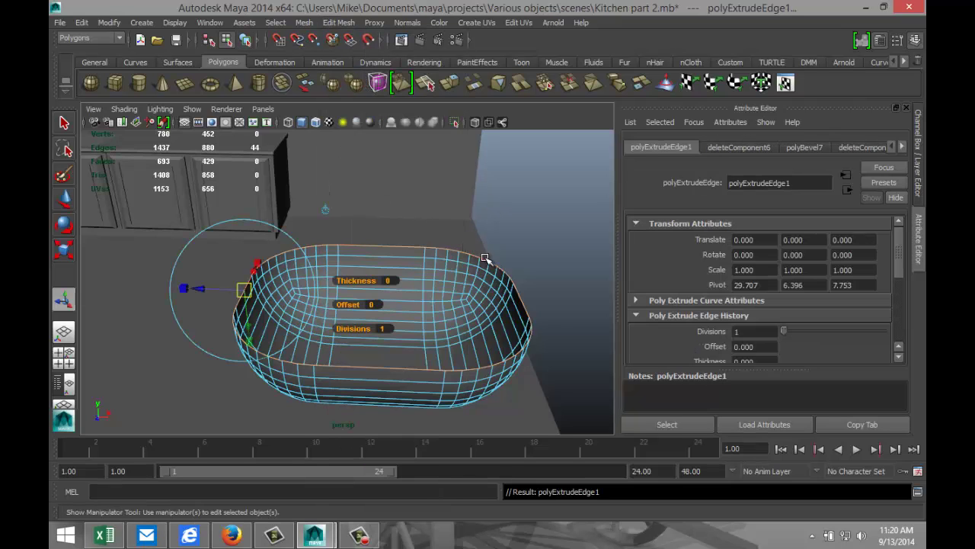
pyautogui.press('r')
pyautogui.moveTo(384, 294); pyautogui.dragTo(406, 301)
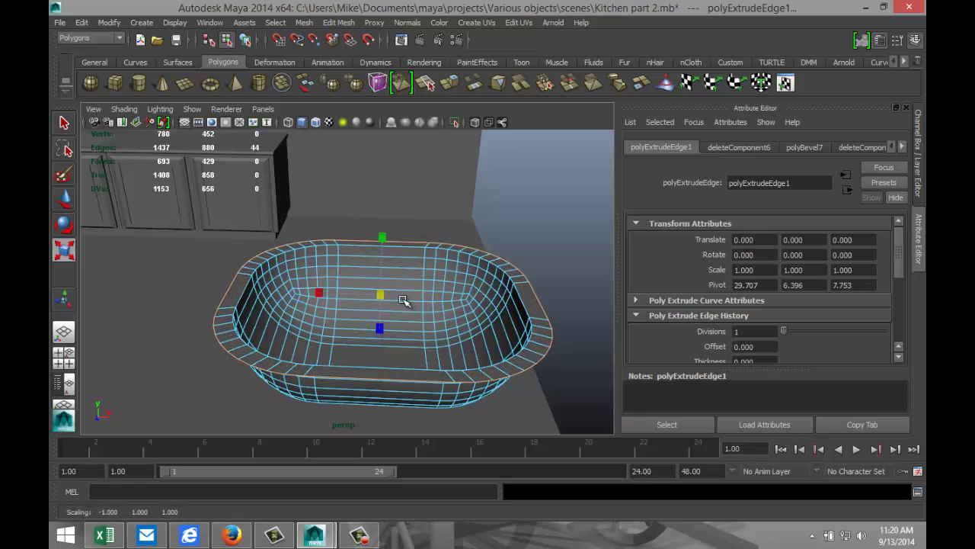
# - Move the whole basin over to the cabinets below the window, at about X 6.6 and Z -14.7
pyautogui.scroll(-4, 417, 349)
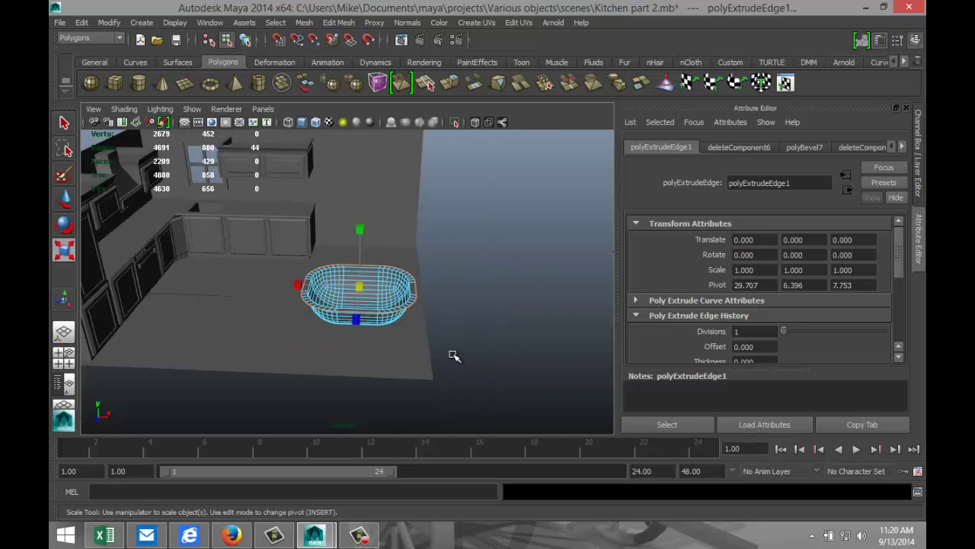
pyautogui.moveTo(397, 293); pyautogui.dragTo(466, 233, button='right')
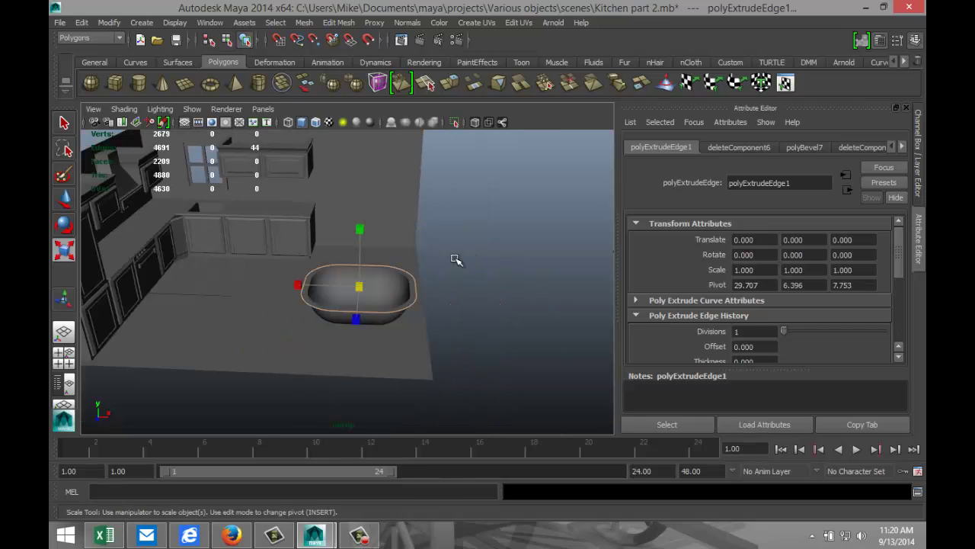
pyautogui.click(401, 288)
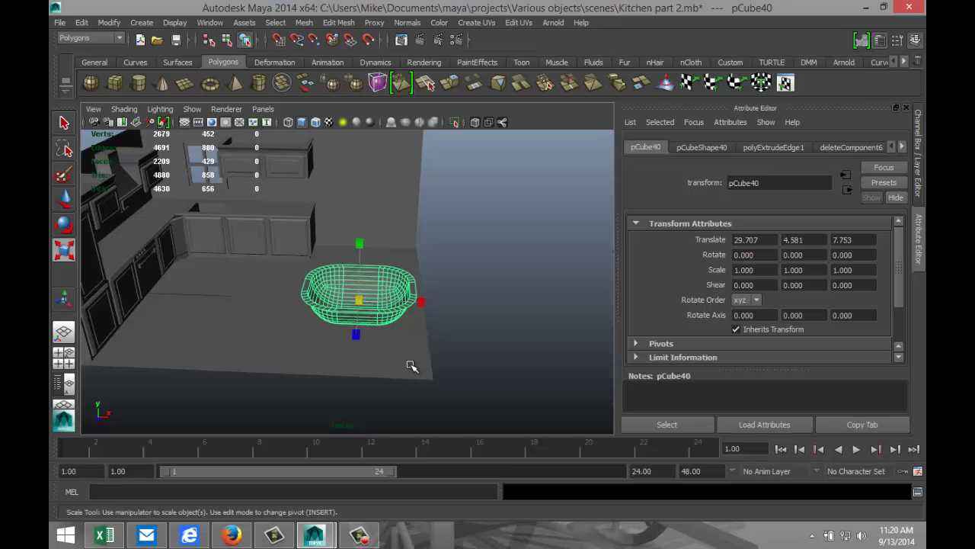
pyautogui.press('w')
pyautogui.moveTo(402, 300); pyautogui.dragTo(178, 212)
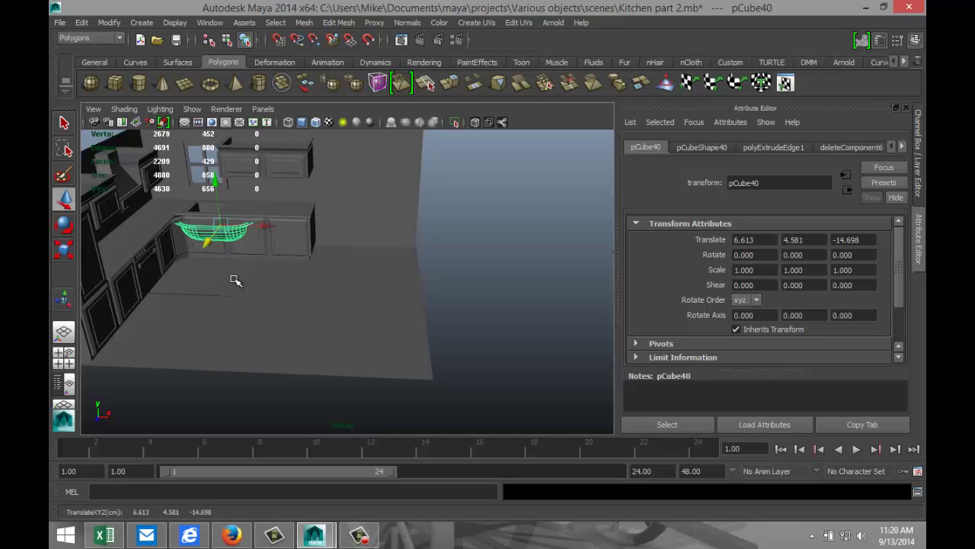
# - Scale the basin uniformly down to about 0.53
pyautogui.press('f')
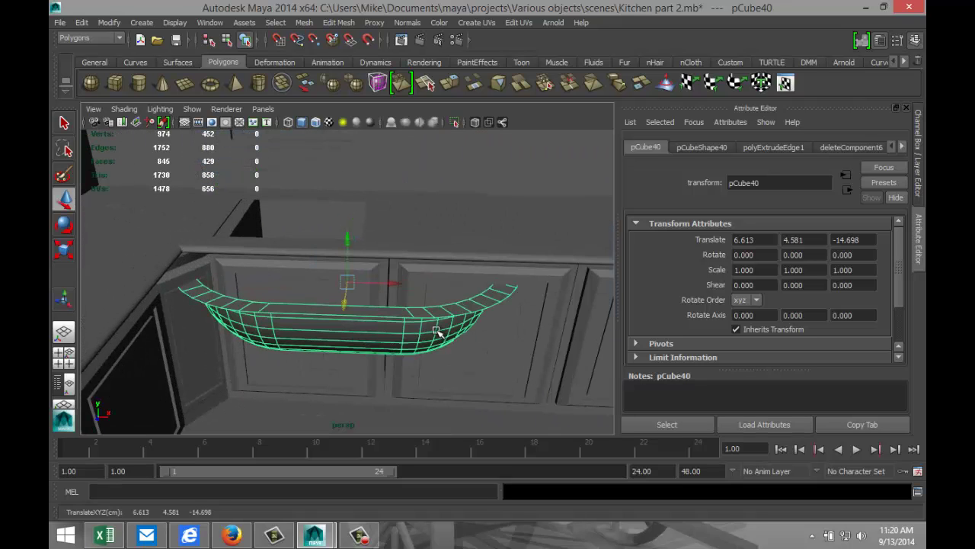
pyautogui.press('r')
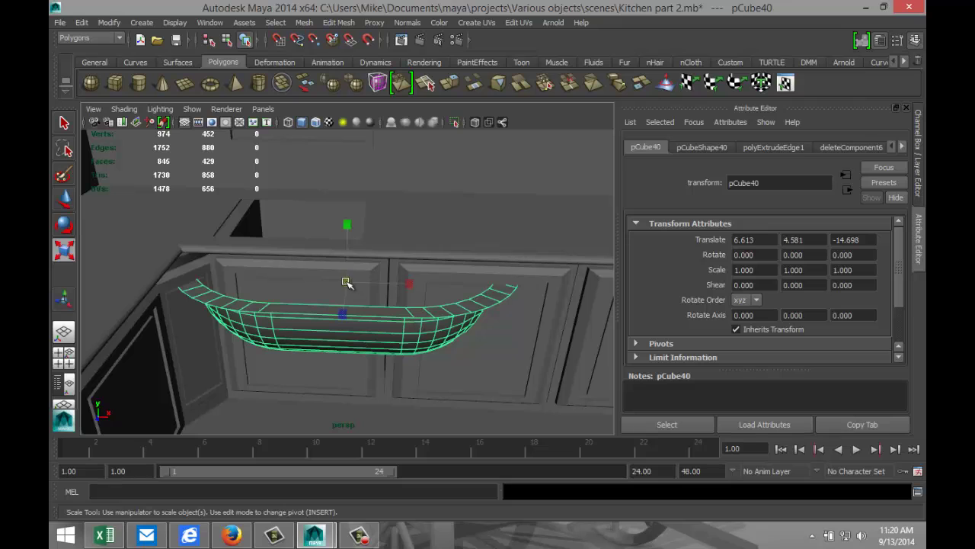
pyautogui.moveTo(346, 282); pyautogui.dragTo(257, 287)
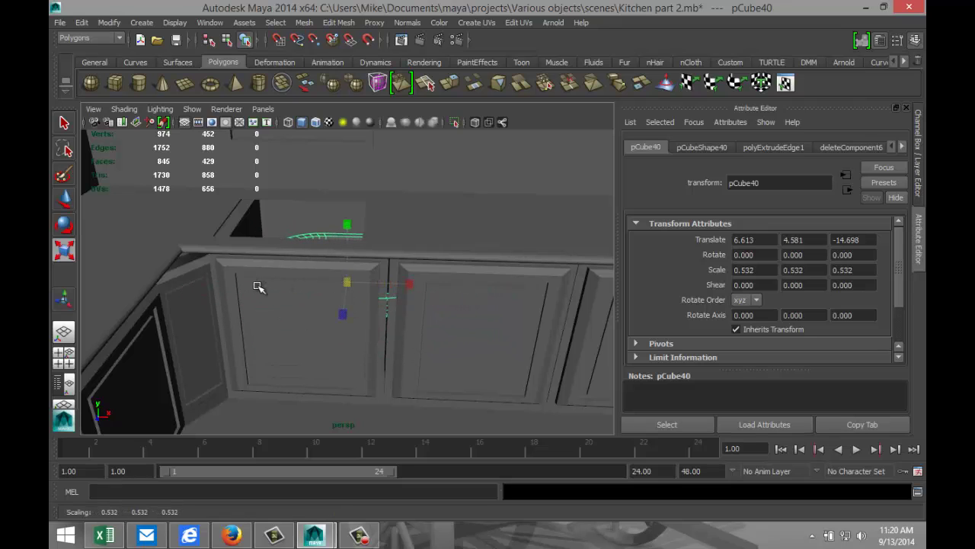
# - Raise and shift the basin into the countertop opening, at about X 4.57, Y 6.74 and Z -14.45
pyautogui.press('w')
pyautogui.moveTo(348, 232); pyautogui.dragTo(348, 191)
pyautogui.moveTo(393, 238); pyautogui.dragTo(344, 237)
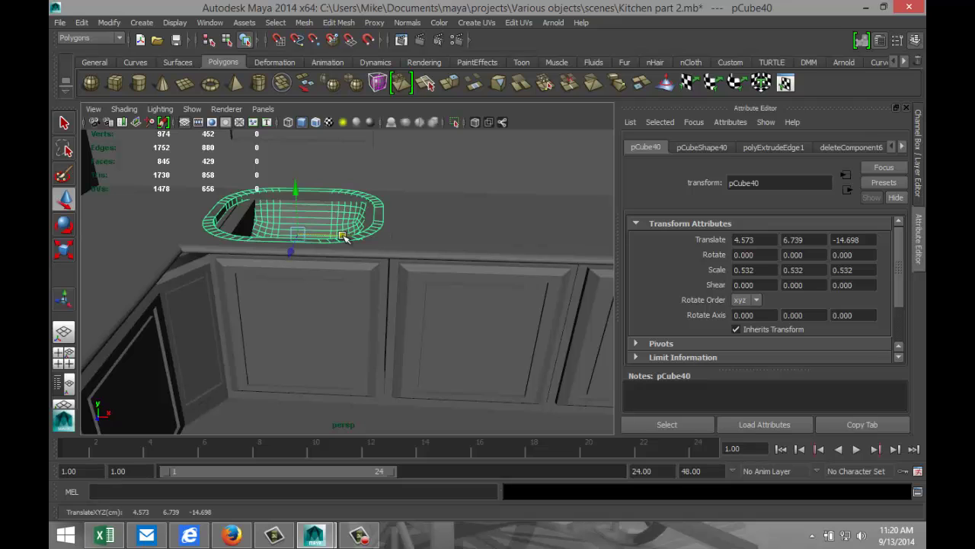
pyautogui.keyDown('alt'); pyautogui.moveTo(312, 297); pyautogui.dragTo(315, 333); pyautogui.keyUp('alt')
pyautogui.moveTo(292, 300); pyautogui.dragTo(294, 305)
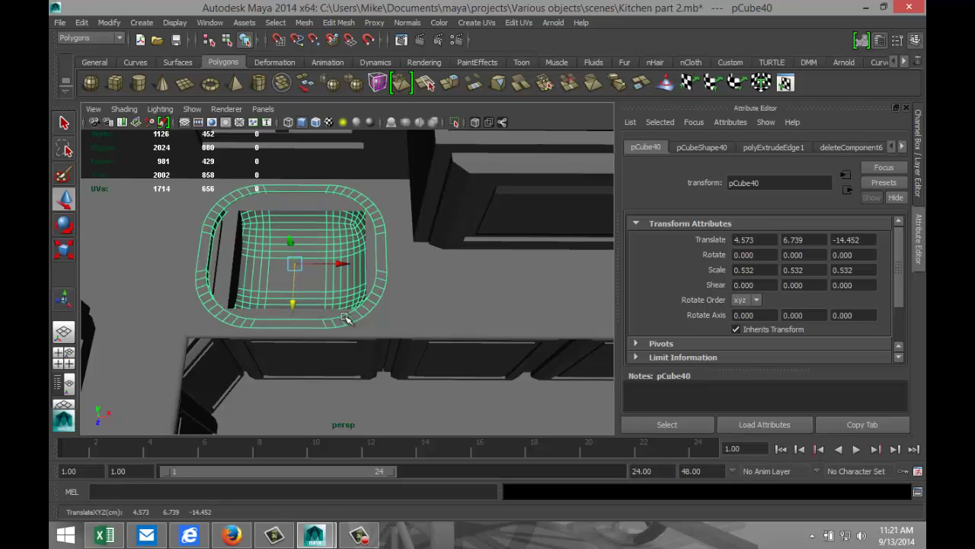
# - Fit the basin to the opening by scaling it to about 0.54 in X and 0.48 in Z, and shift it to about Z -14.38
pyautogui.press('r')
pyautogui.moveTo(293, 321); pyautogui.dragTo(295, 306)
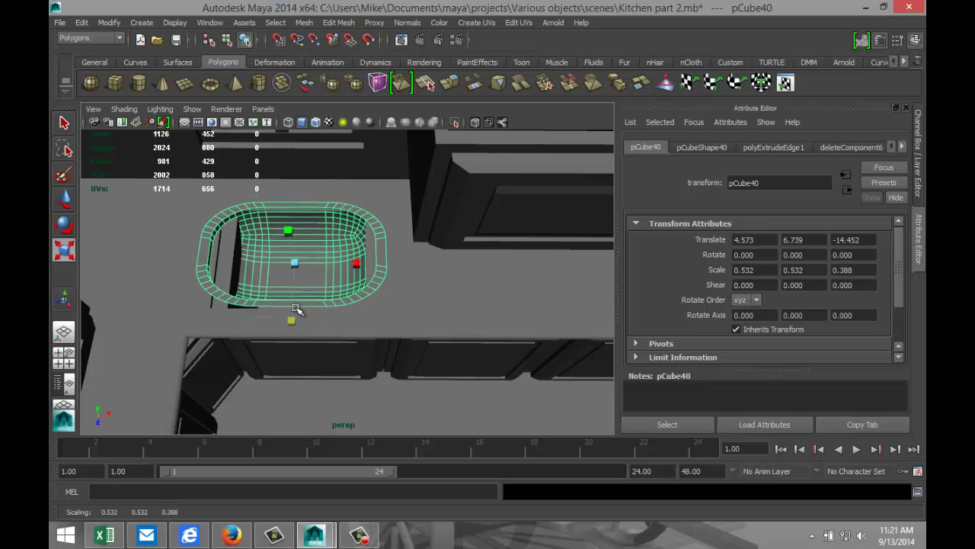
pyautogui.moveTo(356, 264); pyautogui.dragTo(349, 264)
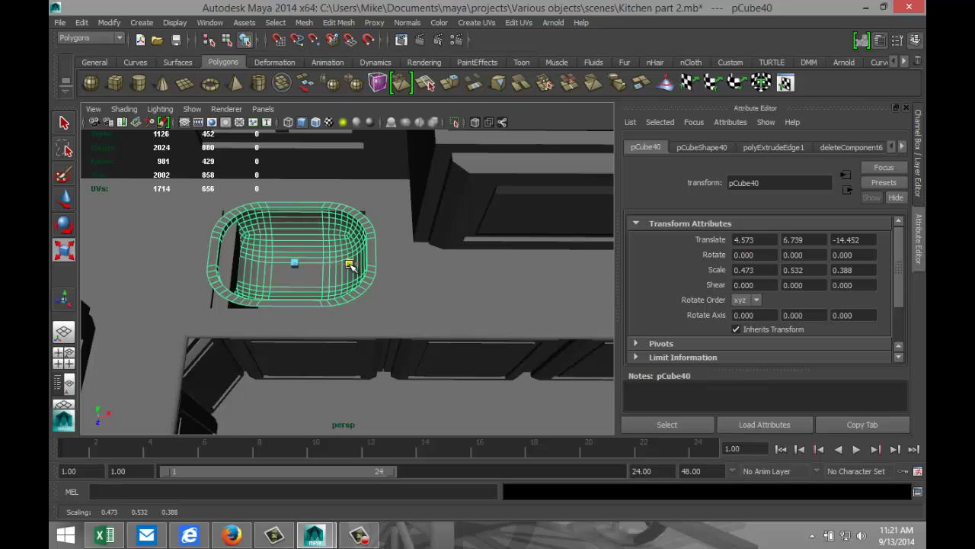
pyautogui.moveTo(349, 264); pyautogui.dragTo(359, 268)
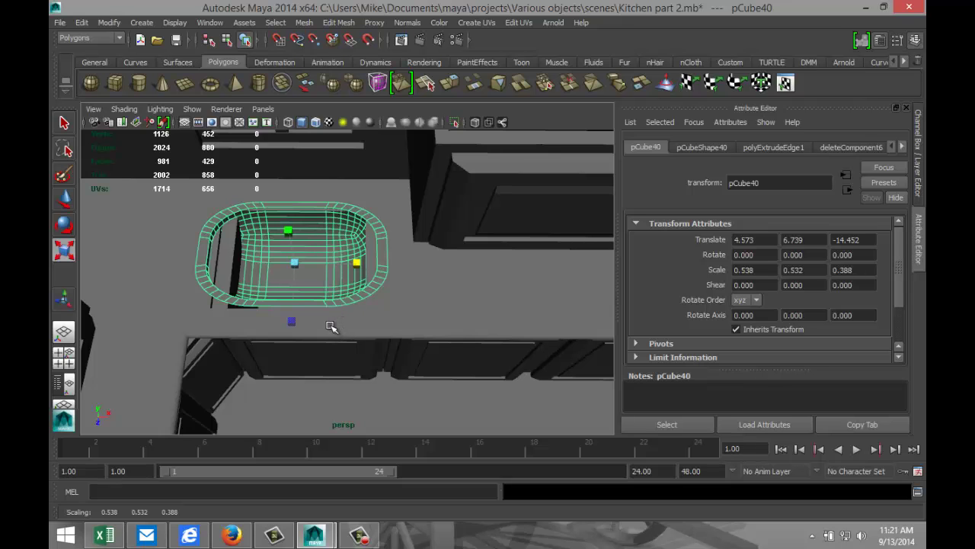
pyautogui.keyDown('alt'); pyautogui.moveTo(361, 303); pyautogui.dragTo(293, 320); pyautogui.keyUp('alt')
pyautogui.keyDown('alt'); pyautogui.moveTo(359, 318); pyautogui.dragTo(374, 318); pyautogui.keyUp('alt')
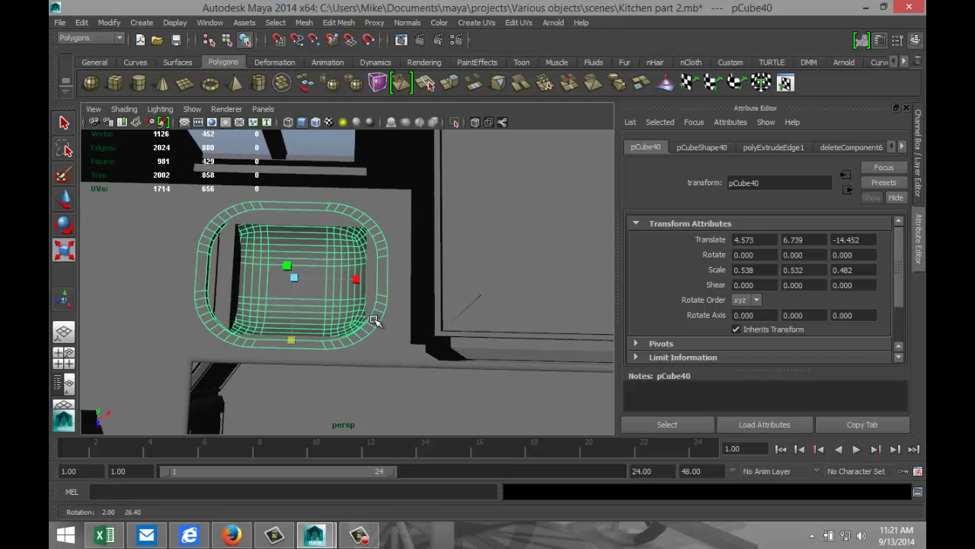
pyautogui.press('w')
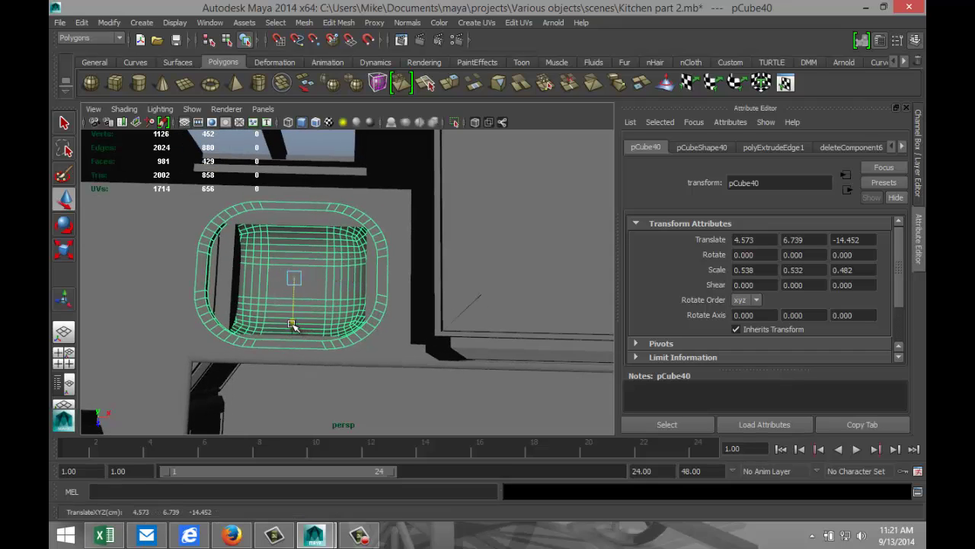
pyautogui.moveTo(292, 322)
pyautogui.mouseDown()
pyautogui.moveTo(320, 323)
pyautogui.moveTo(338, 290)
pyautogui.moveTo(277, 302)
pyautogui.moveTo(305, 303)
pyautogui.moveTo(313, 381)
pyautogui.moveTo(304, 323)
pyautogui.mouseUp()
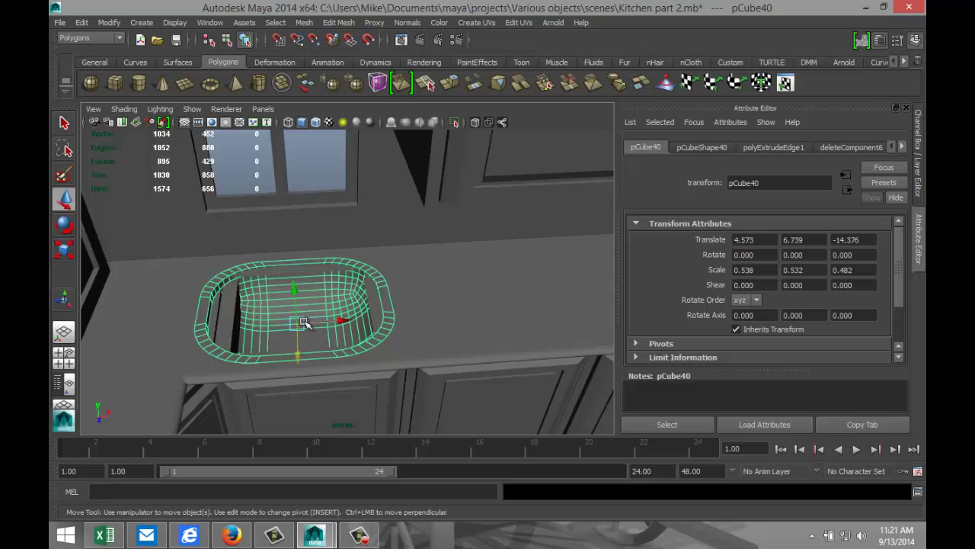
# - Move the countertop opening's back edge toward the window wall to line it up with the basin
pyautogui.click(298, 274)
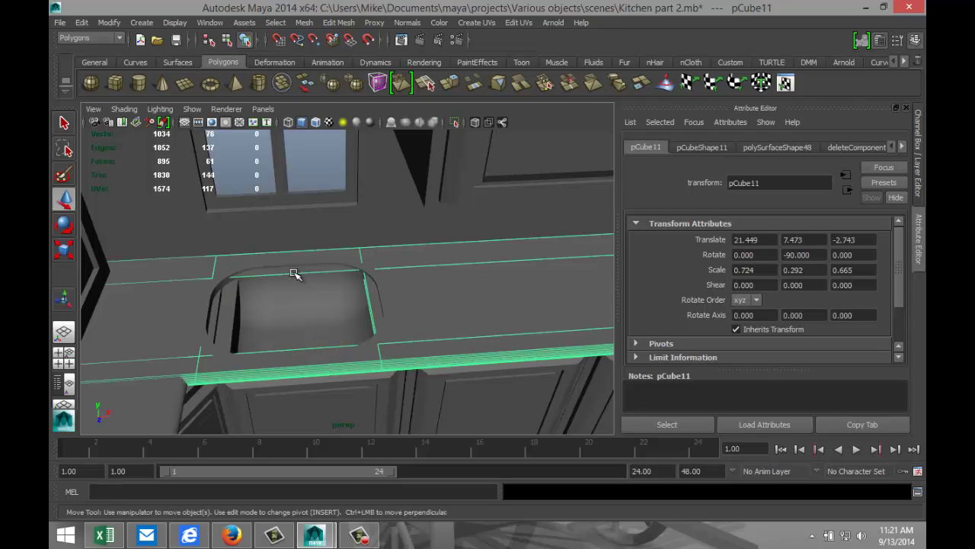
pyautogui.rightClick(295, 274)
pyautogui.click(294, 217)
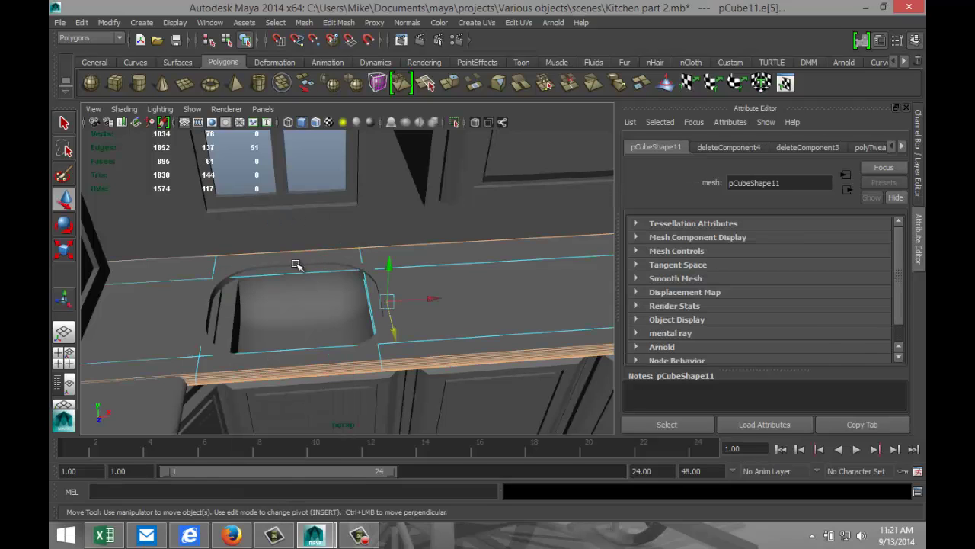
pyautogui.click(293, 276)
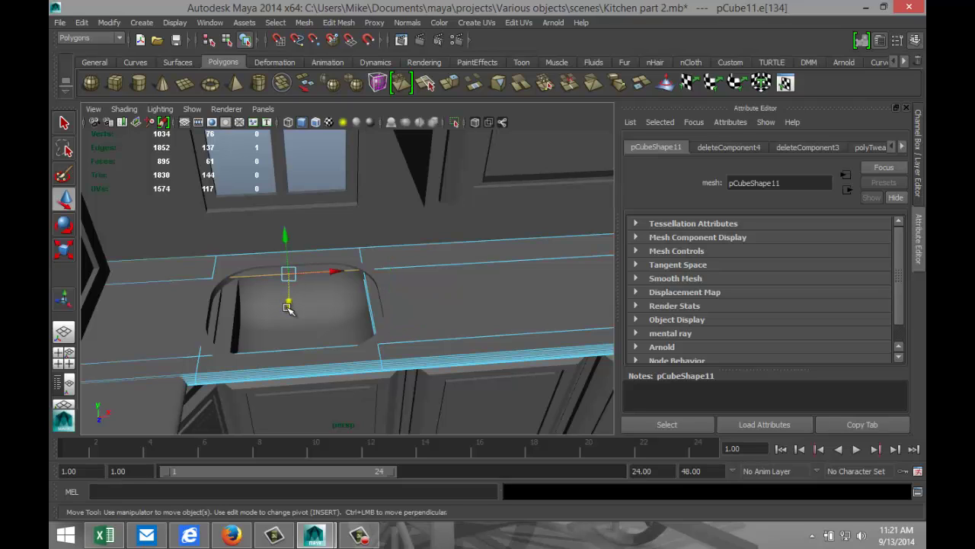
pyautogui.moveTo(286, 305); pyautogui.dragTo(247, 349)
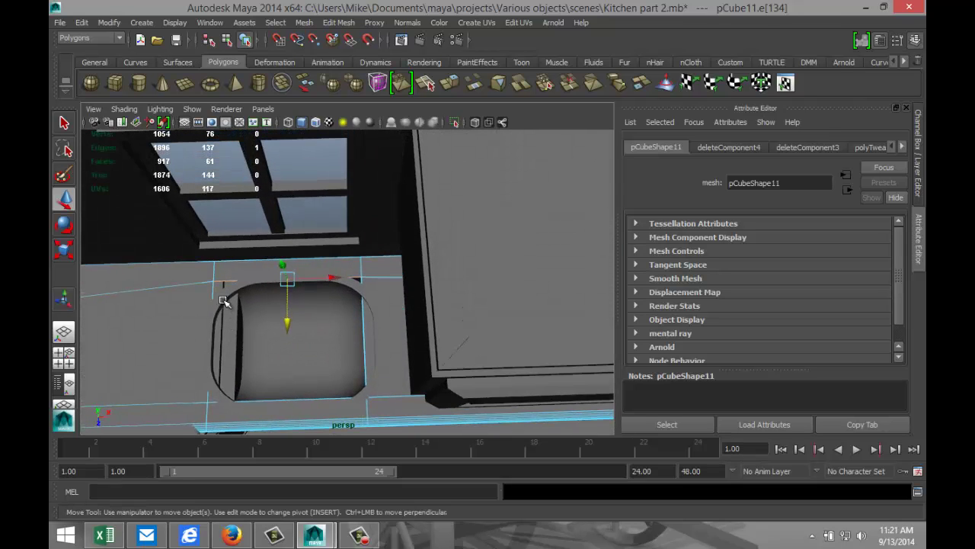
# - In the top view, move the countertop opening's two back corner vertices inward and forward so they sit beneath the basin's lip
pyautogui.click(63, 357)
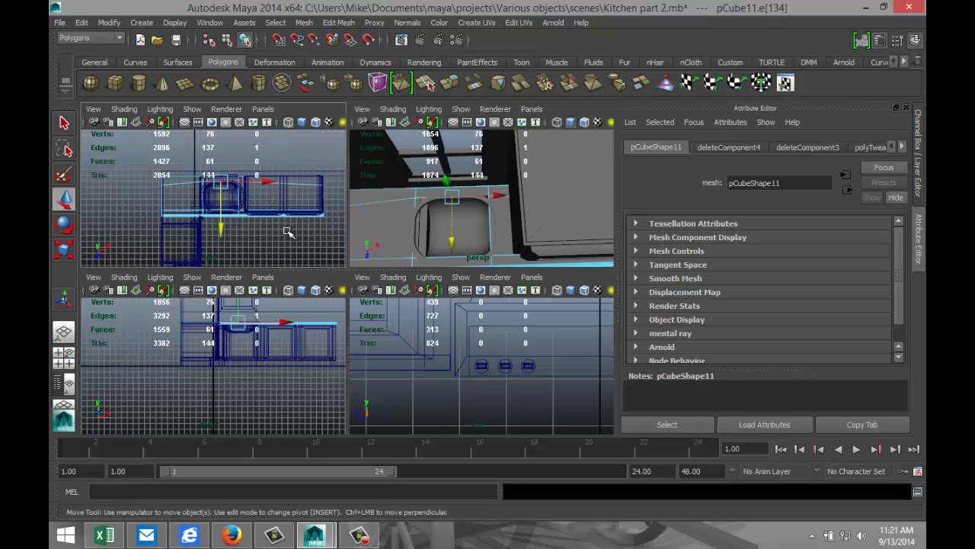
pyautogui.press('space')
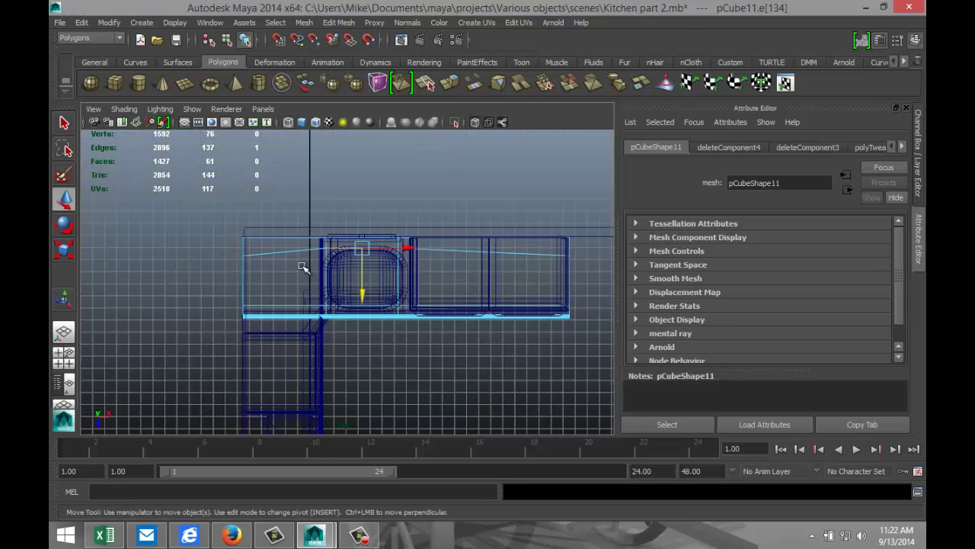
pyautogui.scroll(1, 386, 285)
pyautogui.scroll(-5, 385, 285)
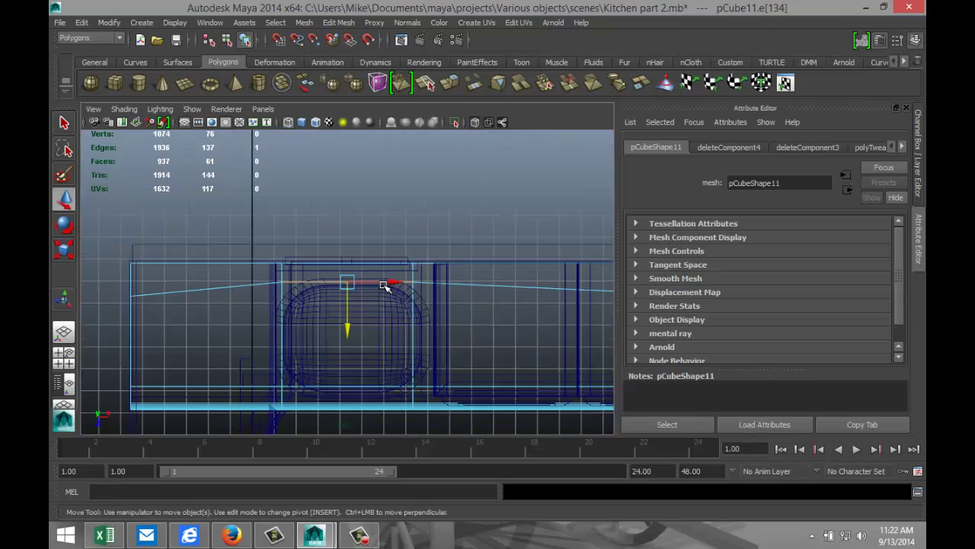
pyautogui.scroll(5, 375, 304)
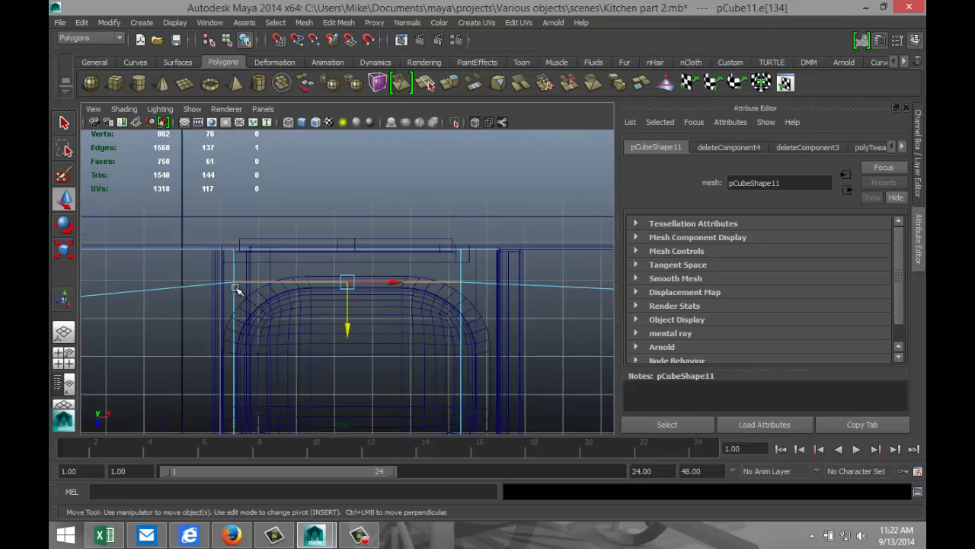
pyautogui.moveTo(234, 282); pyautogui.dragTo(194, 253, button='right')
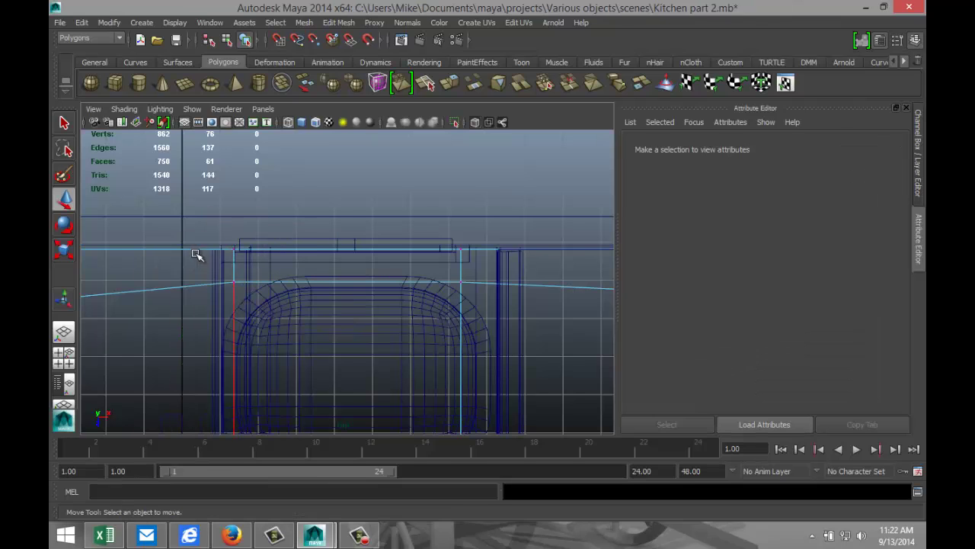
pyautogui.click(228, 280)
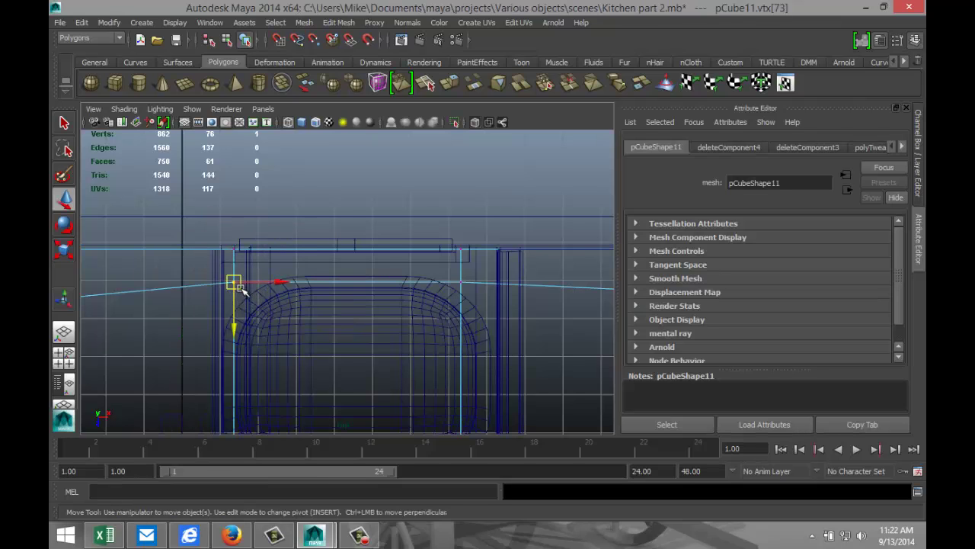
pyautogui.moveTo(233, 282); pyautogui.dragTo(251, 304)
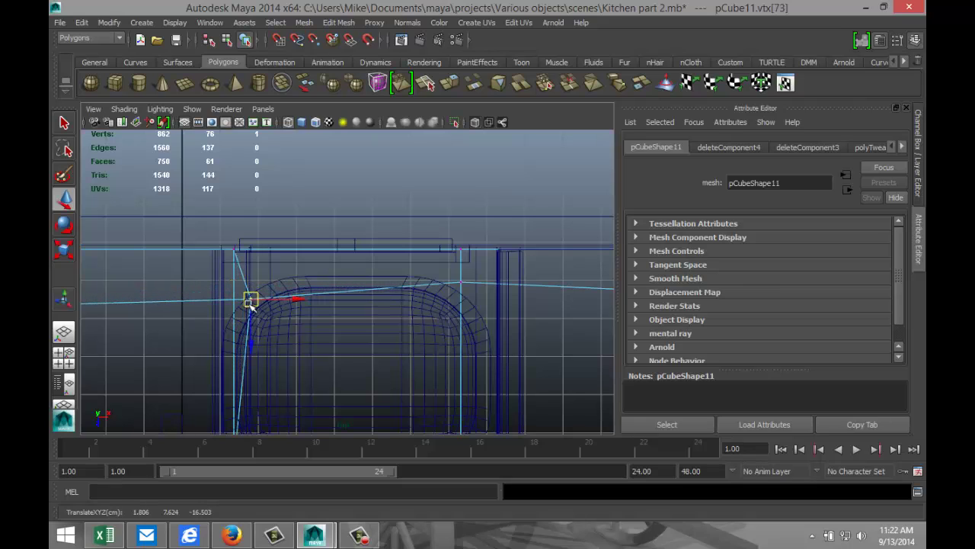
pyautogui.click(457, 285)
pyautogui.moveTo(457, 285); pyautogui.dragTo(451, 299)
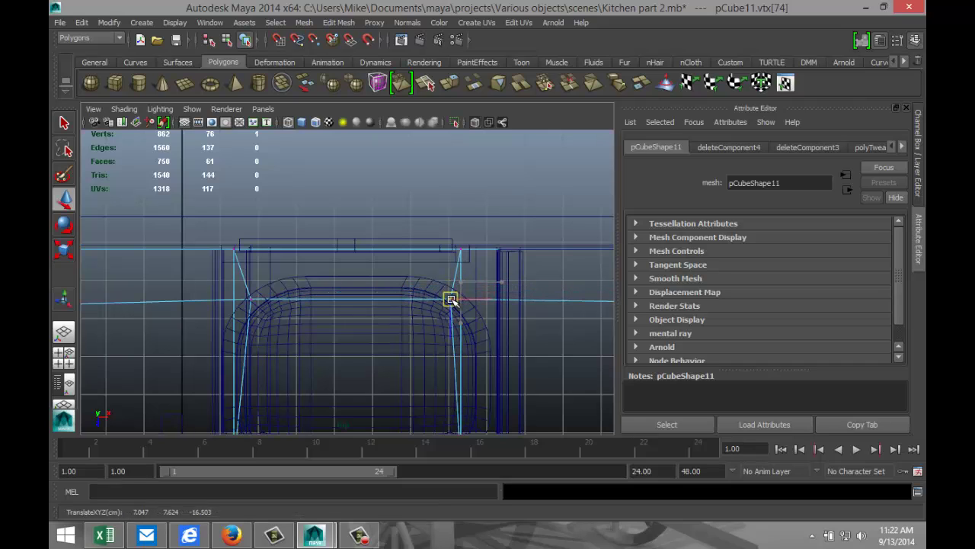
pyautogui.click(63, 353)
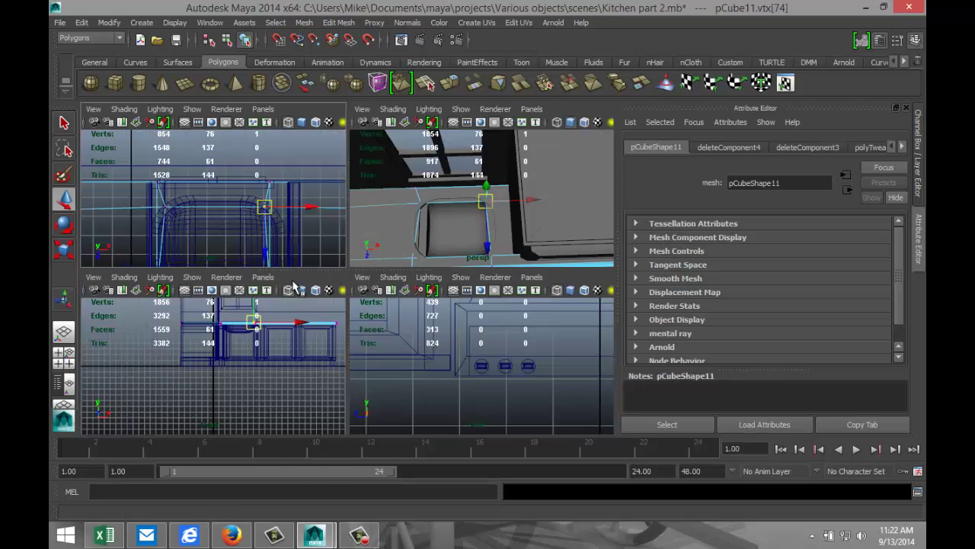
pyautogui.press('space')
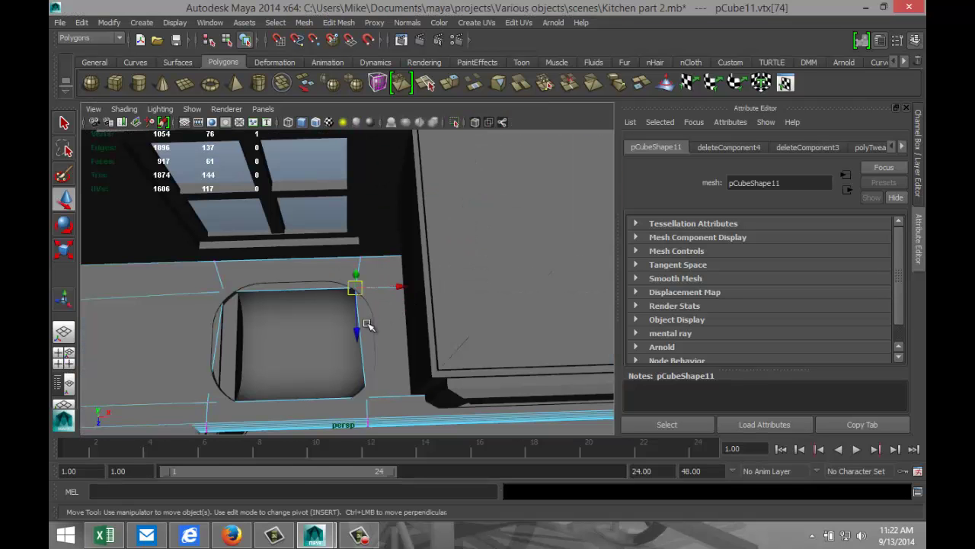
# - Insert five edge loops across the strip of countertop behind the sink opening, spaced along the opening's back edge
pyautogui.moveTo(326, 312)
pyautogui.keyDown('alt'); pyautogui.mouseDown()
pyautogui.moveTo(342, 323)
pyautogui.moveTo(320, 309)
pyautogui.moveTo(333, 312)
pyautogui.mouseUp(); pyautogui.keyUp('alt')
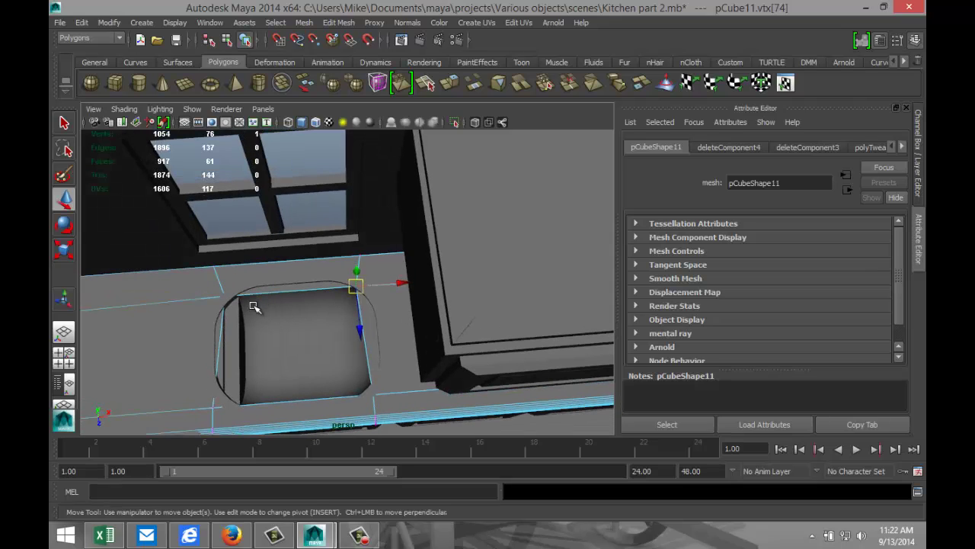
pyautogui.click(340, 24)
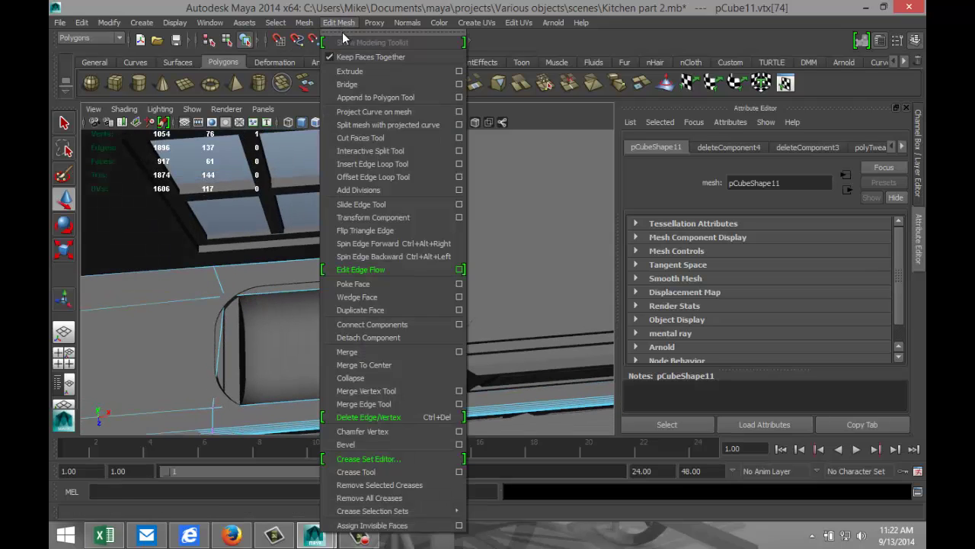
pyautogui.click(383, 164)
pyautogui.click(260, 298)
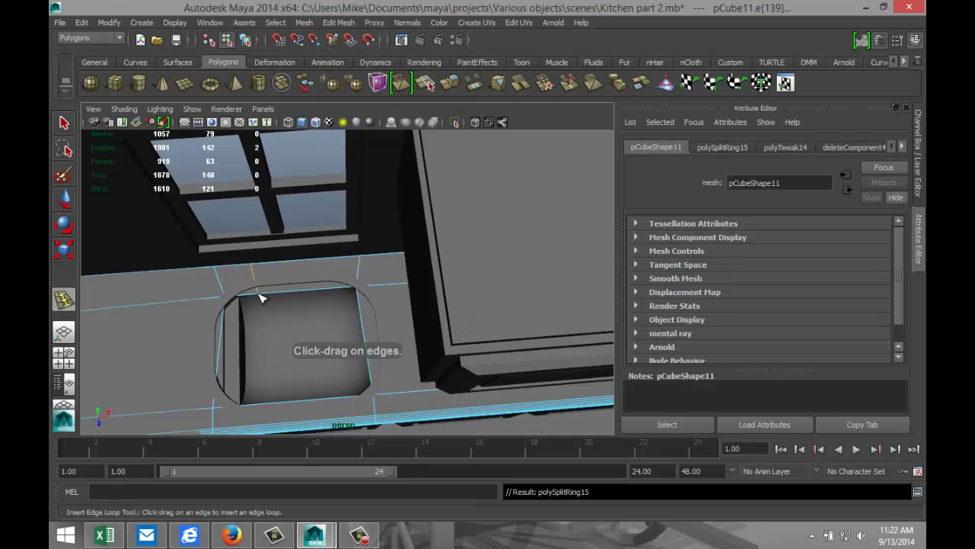
pyautogui.click(286, 293)
pyautogui.click(291, 293)
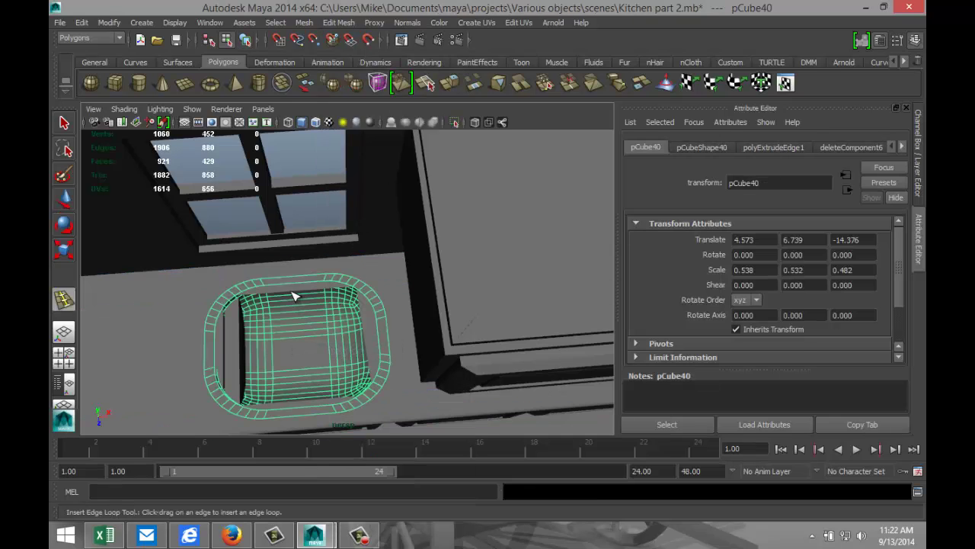
pyautogui.hotkey('ctrl', 'z')
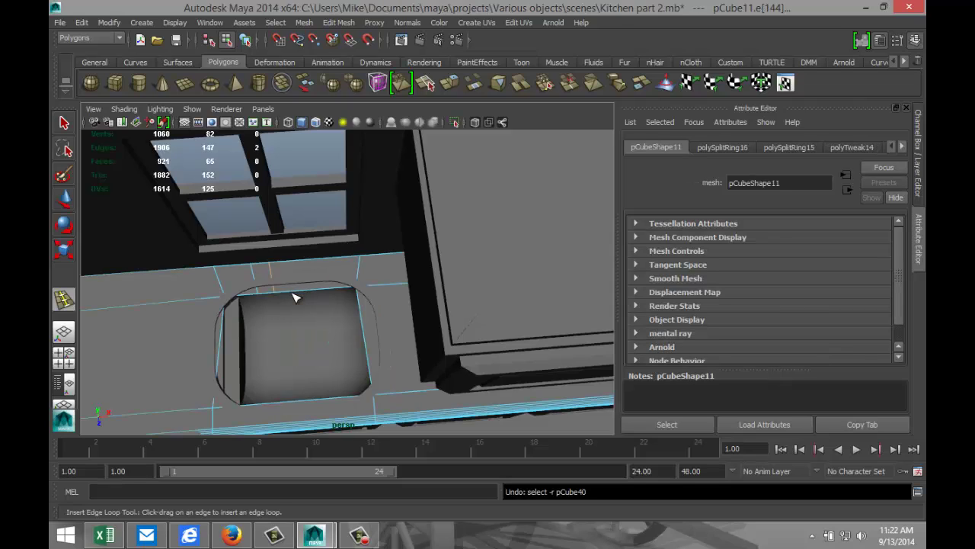
pyautogui.click(295, 297)
pyautogui.click(318, 294)
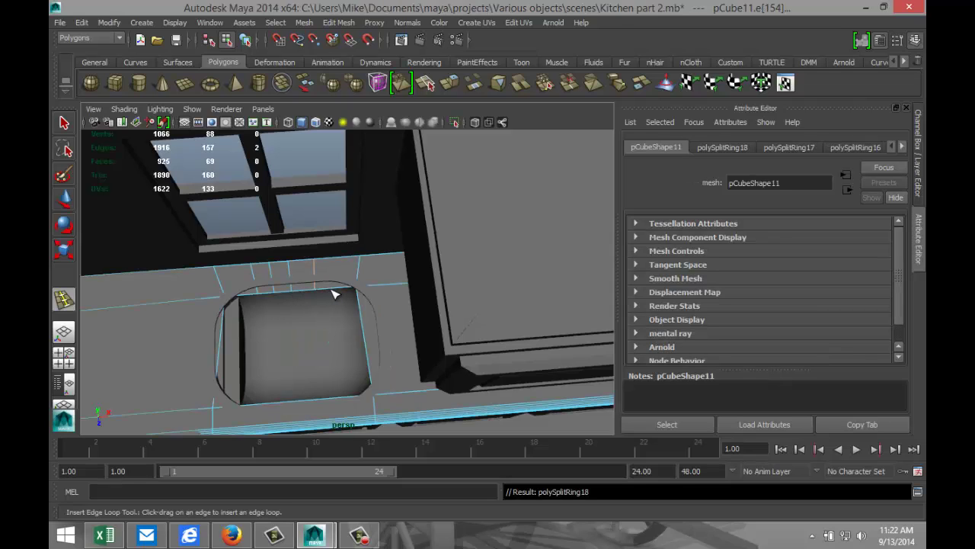
pyautogui.click(340, 290)
# - In the top view, move the five new back-edge vertices of the opening toward the window wall so they sit beneath the basin's lip
pyautogui.click(67, 359)
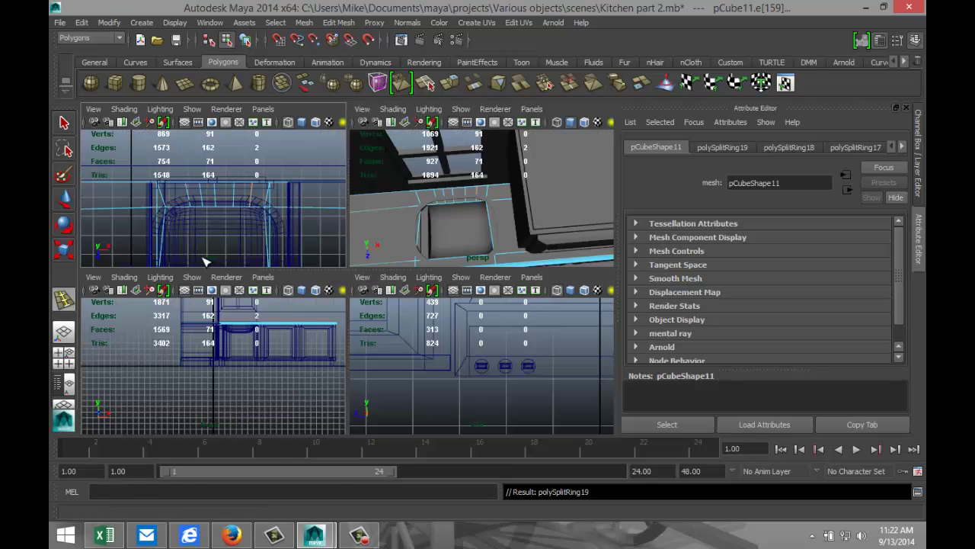
pyautogui.press('space')
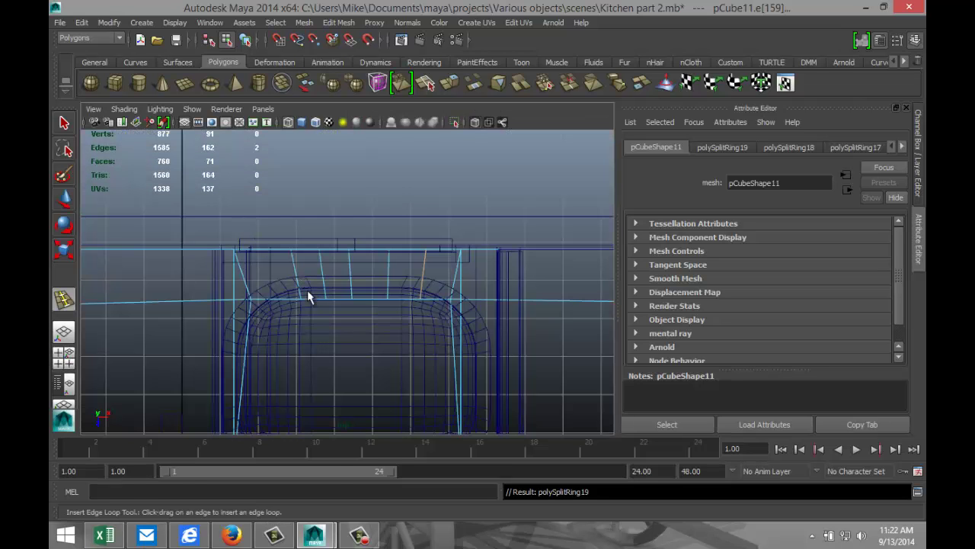
pyautogui.moveTo(314, 297); pyautogui.dragTo(267, 252, button='right')
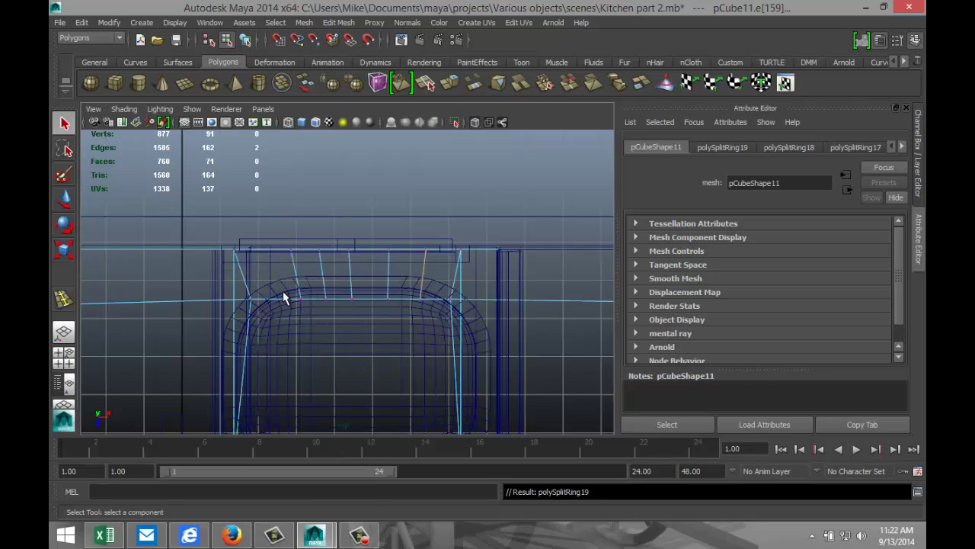
pyautogui.moveTo(283, 291); pyautogui.dragTo(422, 309)
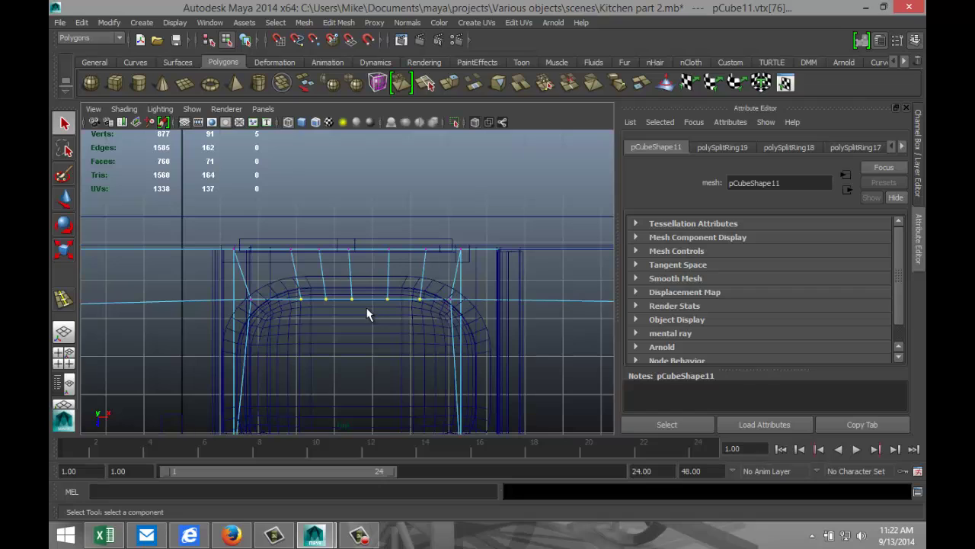
pyautogui.press('w')
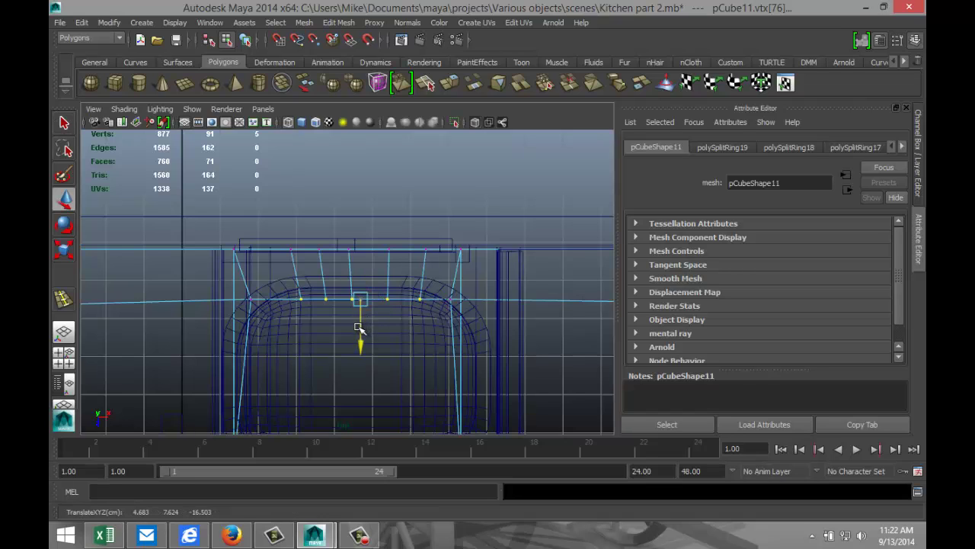
pyautogui.moveTo(359, 329); pyautogui.dragTo(357, 312)
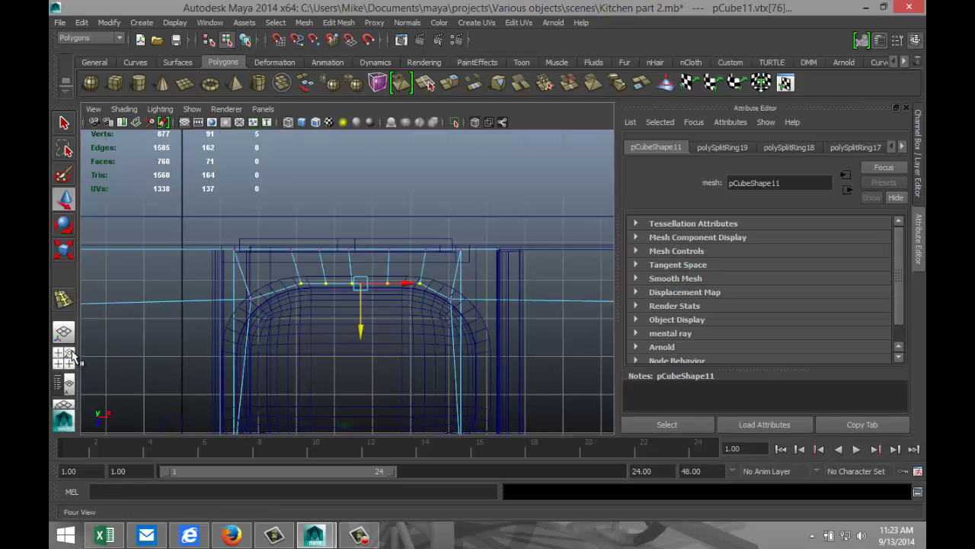
pyautogui.press('5')
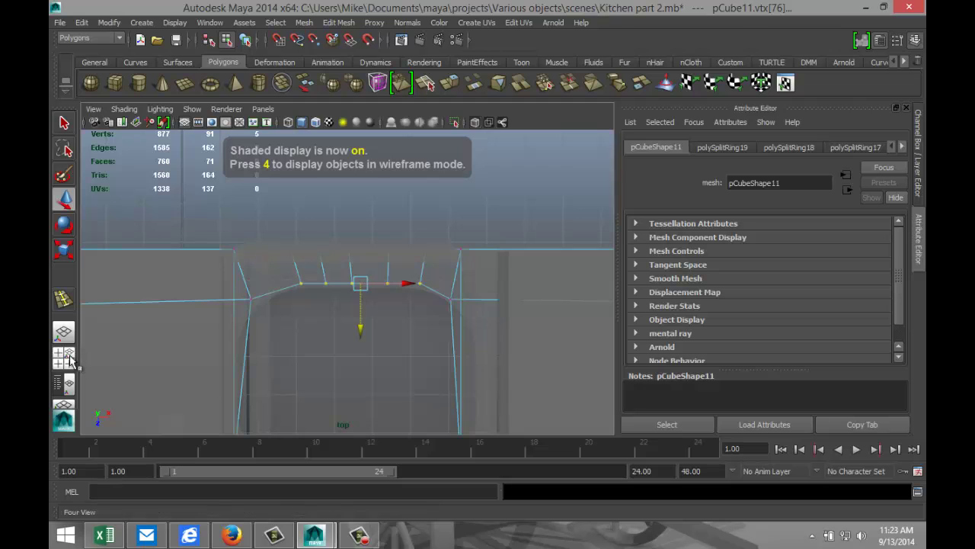
pyautogui.click(72, 354)
pyautogui.press('space')
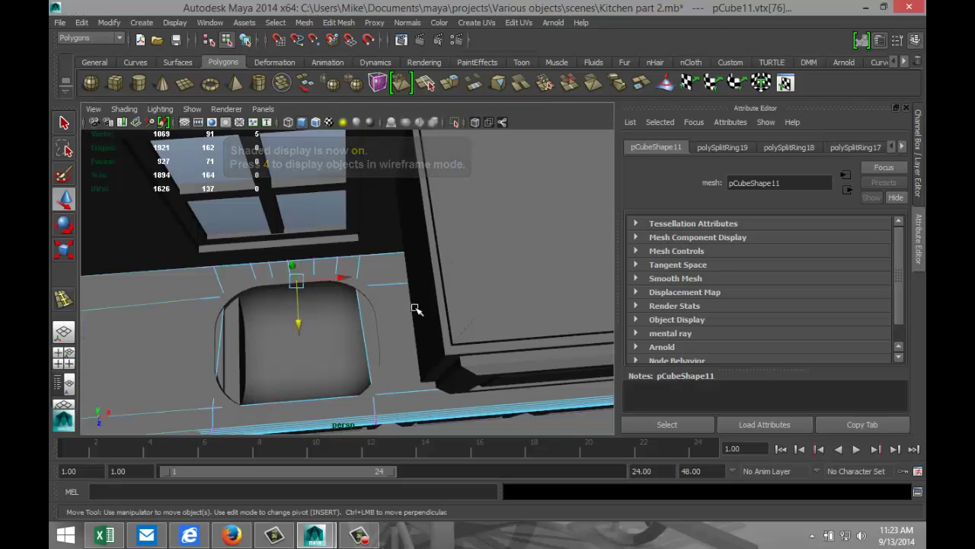
# - Insert four edge loops into the countertop on the left side of the sink opening, spaced along its side edge
pyautogui.scroll(3, 412, 309)
pyautogui.scroll(-2, 413, 308)
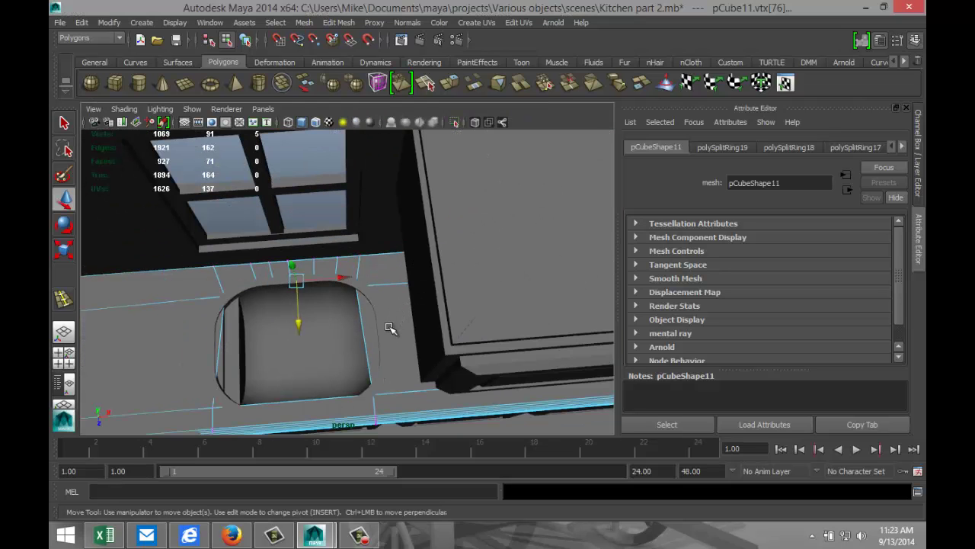
pyautogui.moveTo(348, 339)
pyautogui.keyDown('alt'); pyautogui.mouseDown()
pyautogui.moveTo(436, 333)
pyautogui.moveTo(418, 312)
pyautogui.moveTo(407, 327)
pyautogui.moveTo(358, 338)
pyautogui.mouseUp(); pyautogui.keyUp('alt')
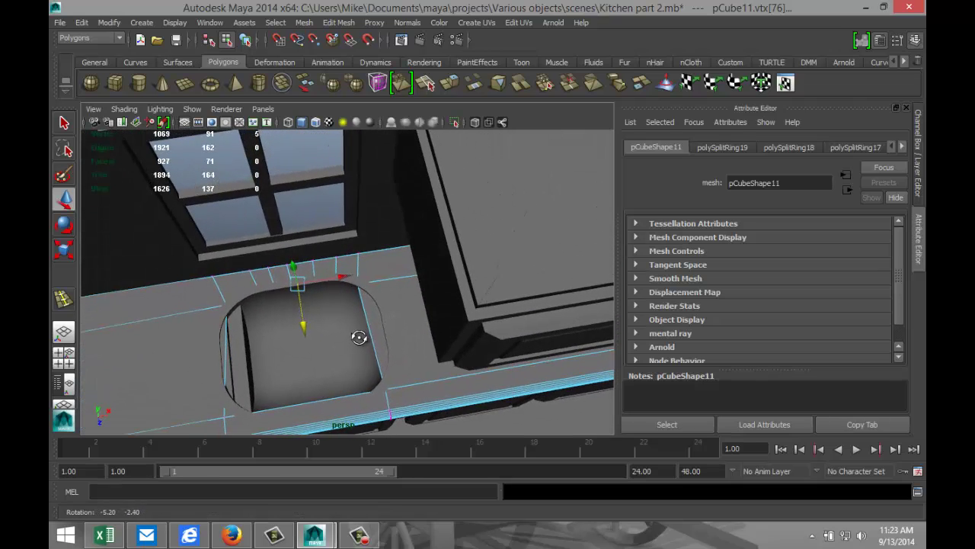
pyautogui.scroll(-2, 361, 334)
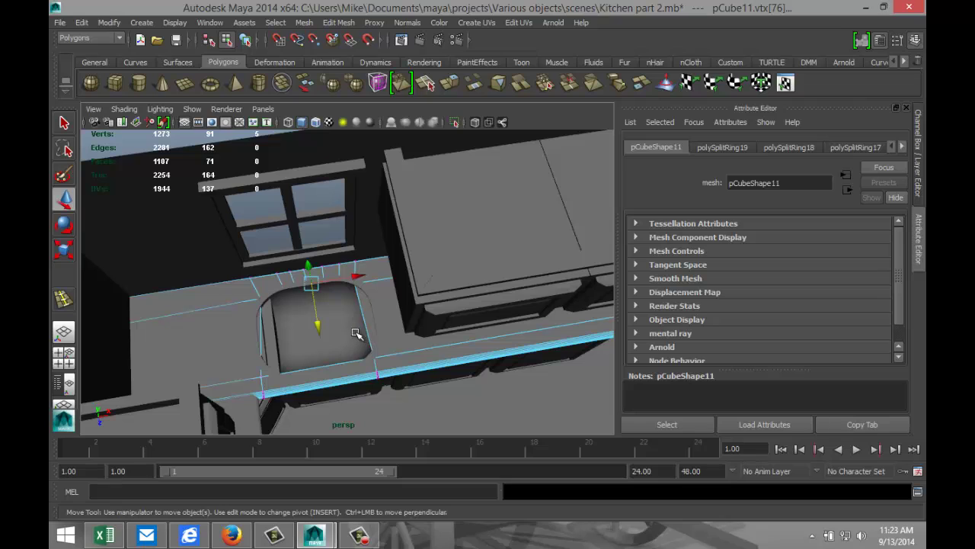
pyautogui.click(339, 23)
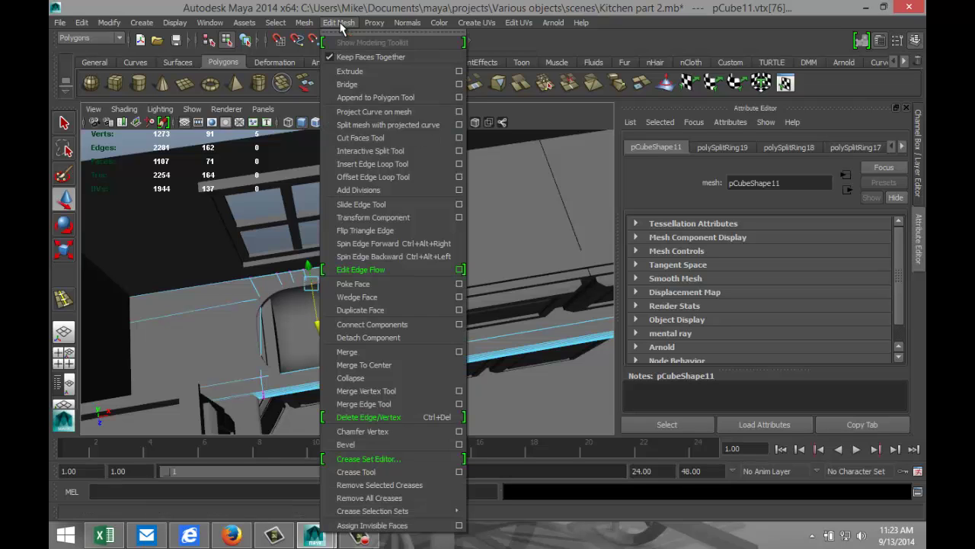
pyautogui.click(379, 164)
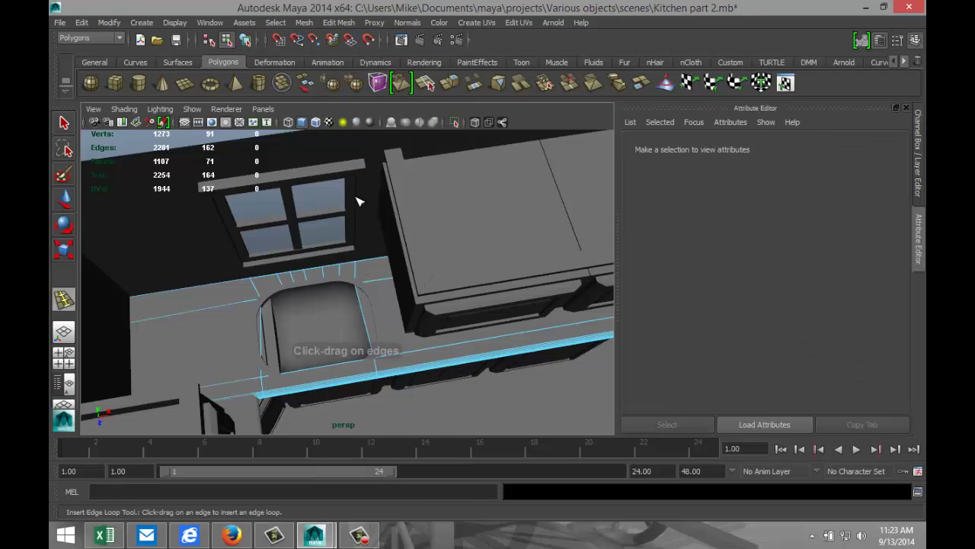
pyautogui.click(265, 314)
pyautogui.click(264, 335)
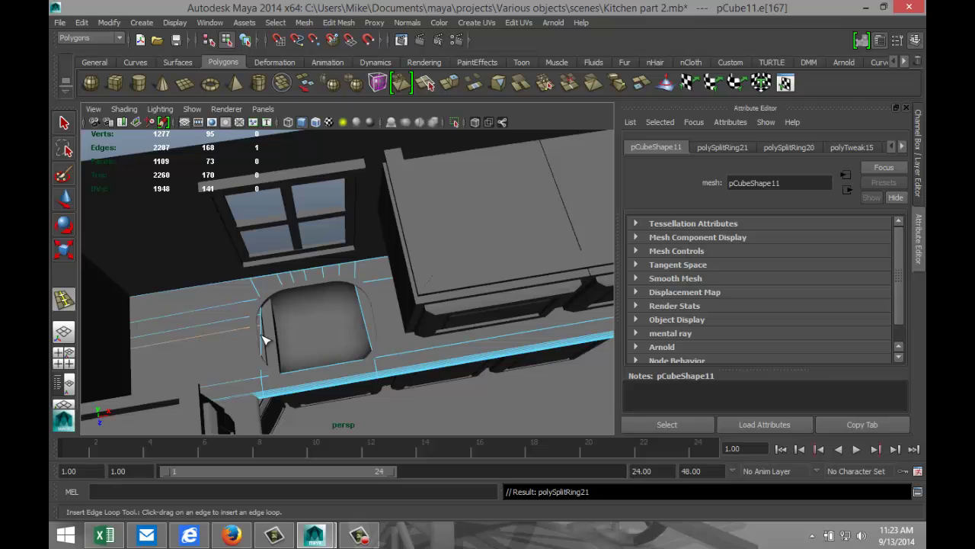
pyautogui.click(264, 344)
pyautogui.click(265, 349)
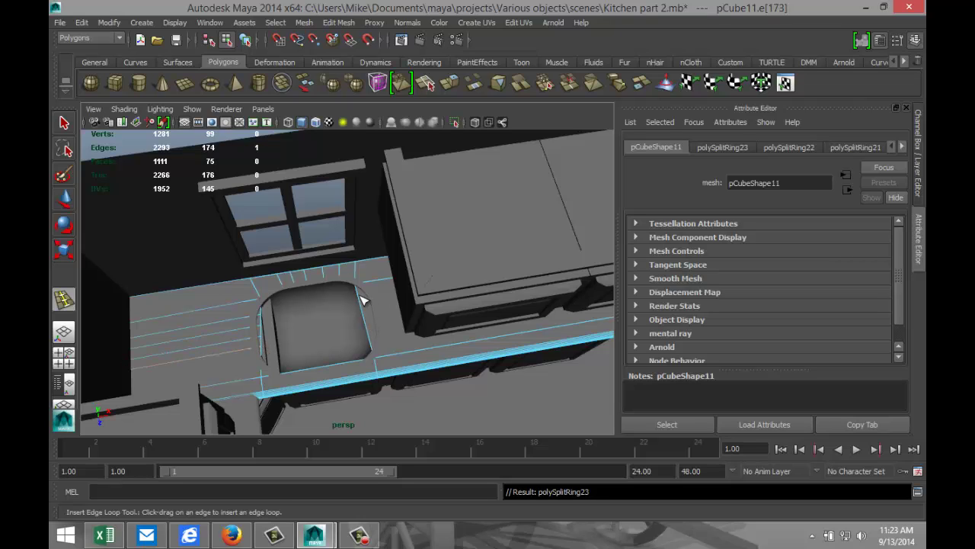
# - Insert six edge loops into the countertop on the right side of the sink opening, spaced along its side edge
pyautogui.click(364, 302)
pyautogui.click(364, 309)
pyautogui.click(369, 326)
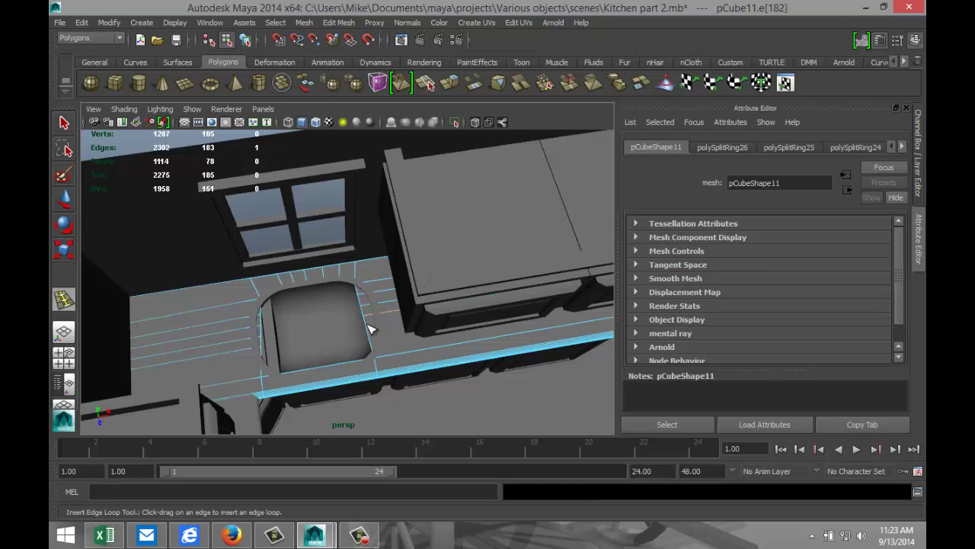
pyautogui.click(372, 336)
pyautogui.click(375, 341)
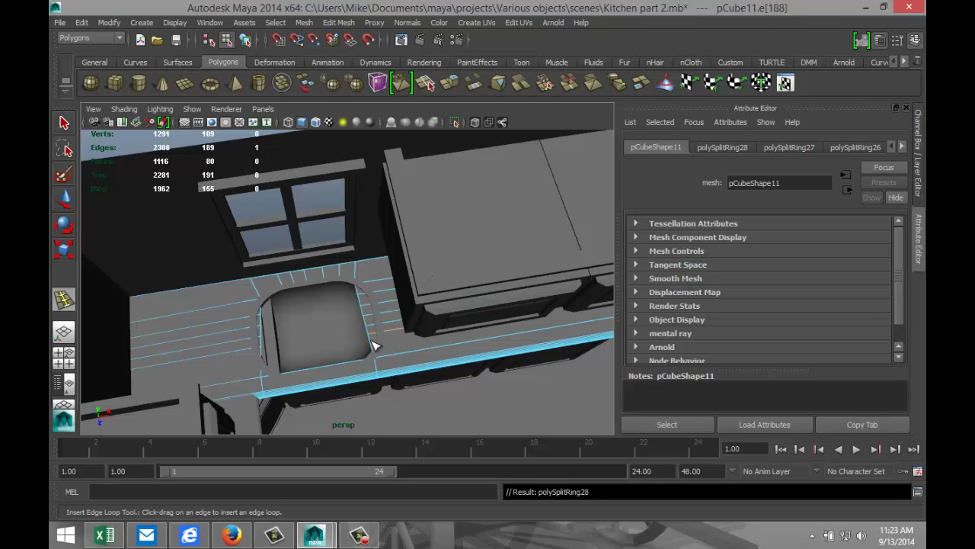
pyautogui.click(374, 343)
pyautogui.press('q')
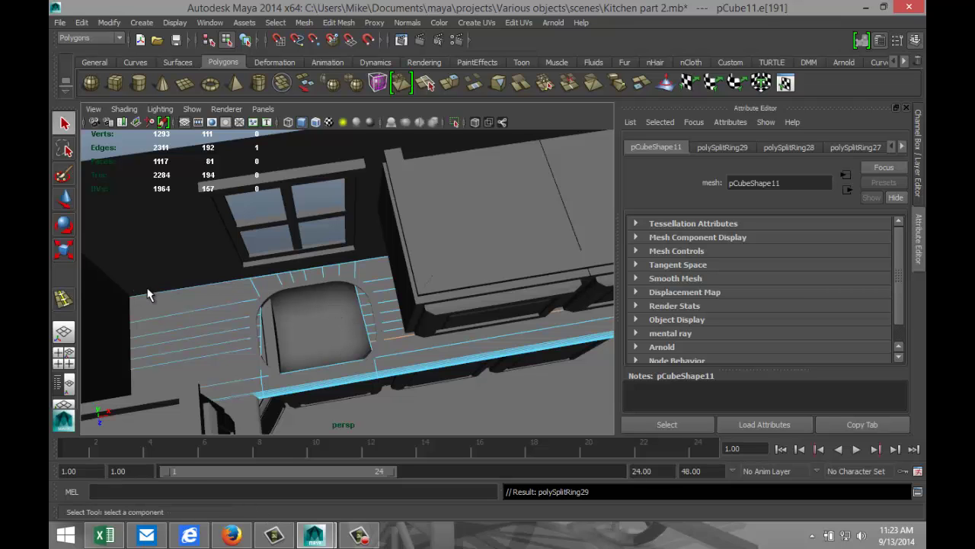
# - In the top view, move the new vertices on the opening's right side outward to follow the curve beneath the basin's lip
pyautogui.click(63, 353)
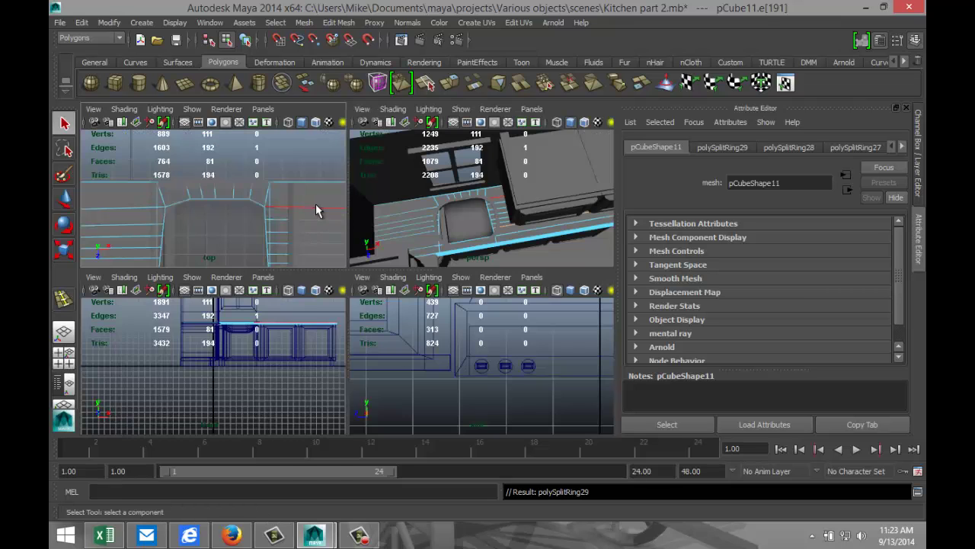
pyautogui.press('space')
pyautogui.scroll(-4, 460, 309)
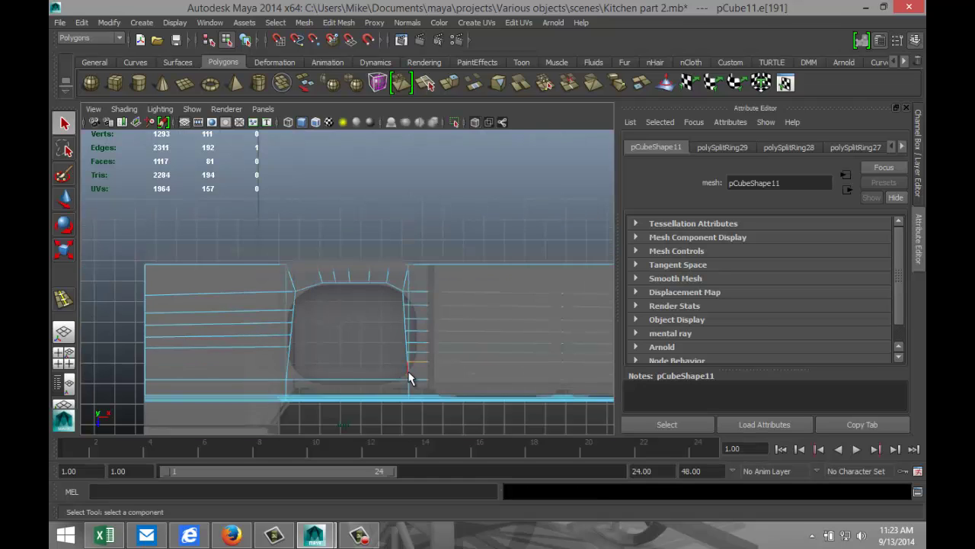
pyautogui.keyDown('alt'); pyautogui.moveTo(407, 370); pyautogui.dragTo(393, 352, button='middle'); pyautogui.keyUp('alt')
pyautogui.scroll(5, 424, 279)
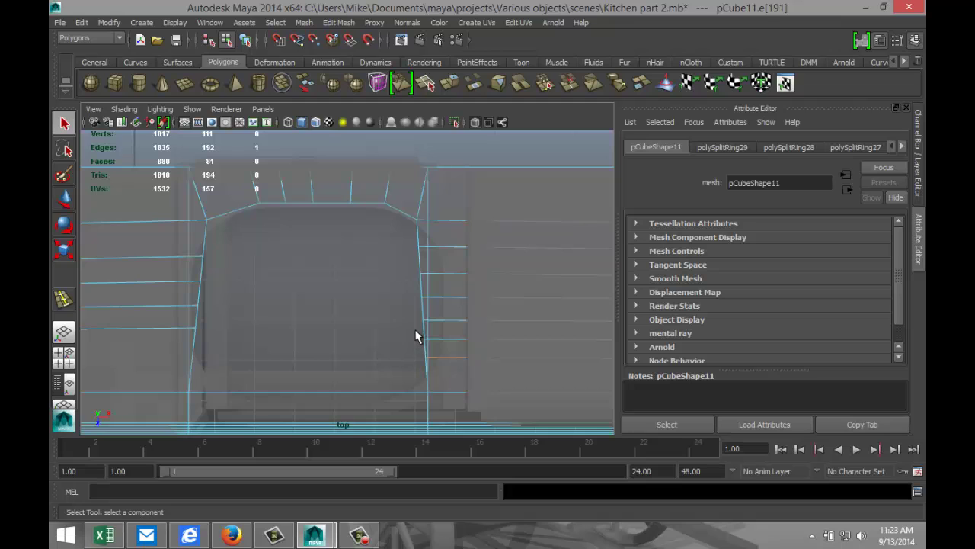
pyautogui.press('4')
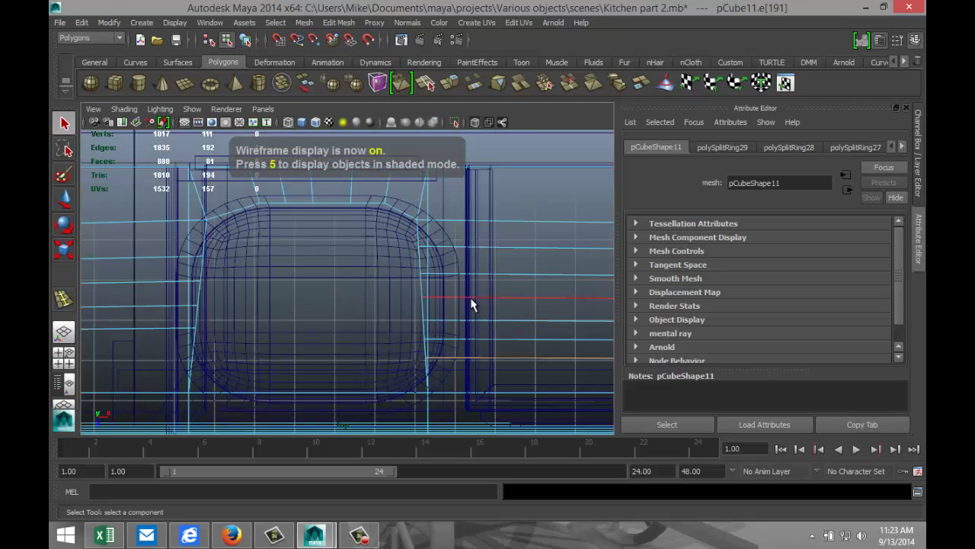
pyautogui.scroll(-2, 470, 297)
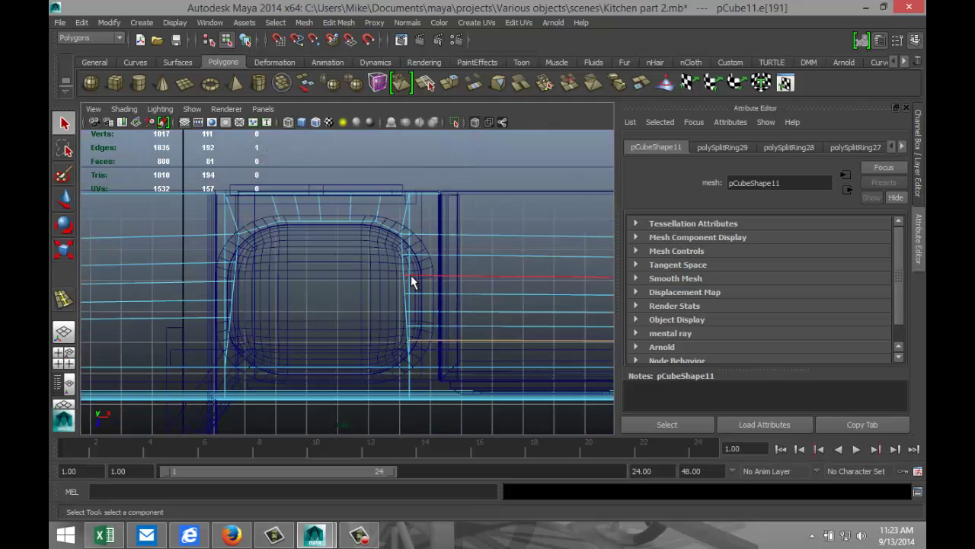
pyautogui.moveTo(410, 275); pyautogui.dragTo(345, 265, button='right')
pyautogui.click(404, 254)
pyautogui.press('w')
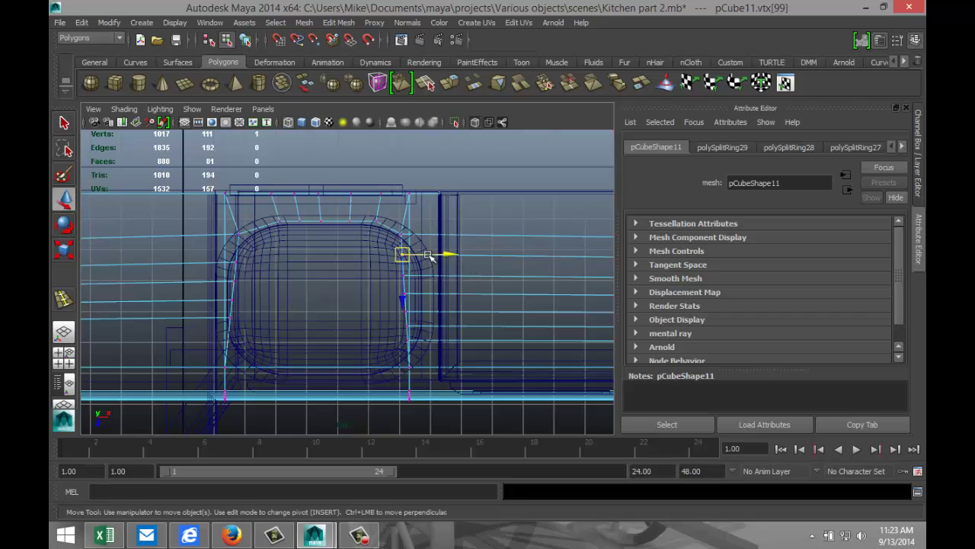
pyautogui.moveTo(448, 254); pyautogui.dragTo(467, 253)
pyautogui.moveTo(390, 267); pyautogui.dragTo(472, 284)
pyautogui.moveTo(394, 307); pyautogui.dragTo(469, 344)
pyautogui.click(412, 338)
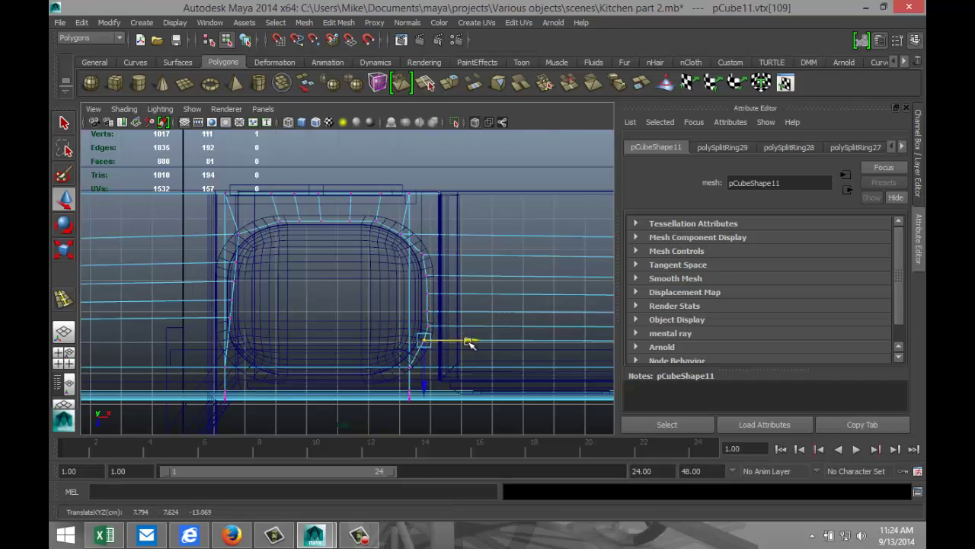
# - In the perspective view, move the lower inner edge on the opening's right side outward beneath the basin's rim
pyautogui.click(64, 357)
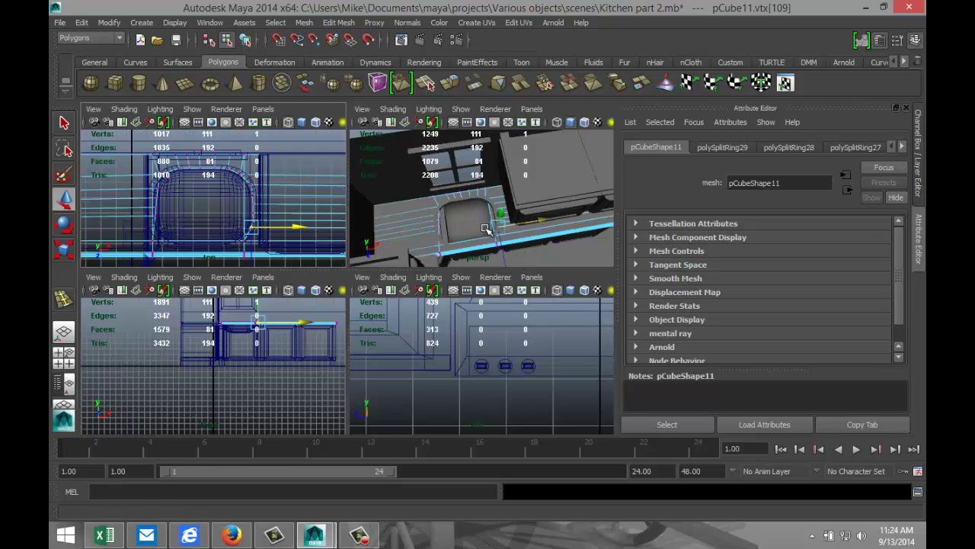
pyautogui.press('space')
pyautogui.keyDown('alt'); pyautogui.moveTo(406, 358); pyautogui.dragTo(445, 344); pyautogui.keyUp('alt')
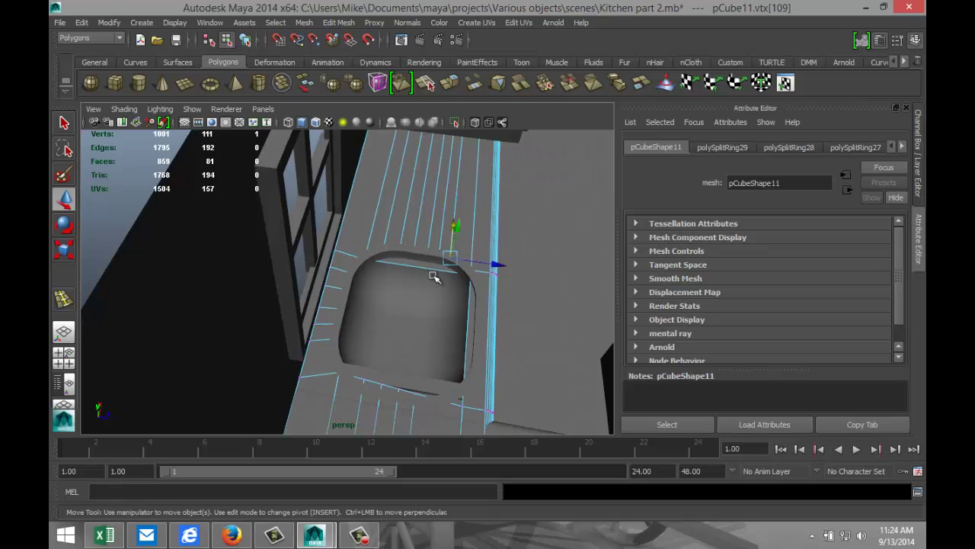
pyautogui.moveTo(424, 268); pyautogui.dragTo(421, 221, button='right')
pyautogui.click(419, 265)
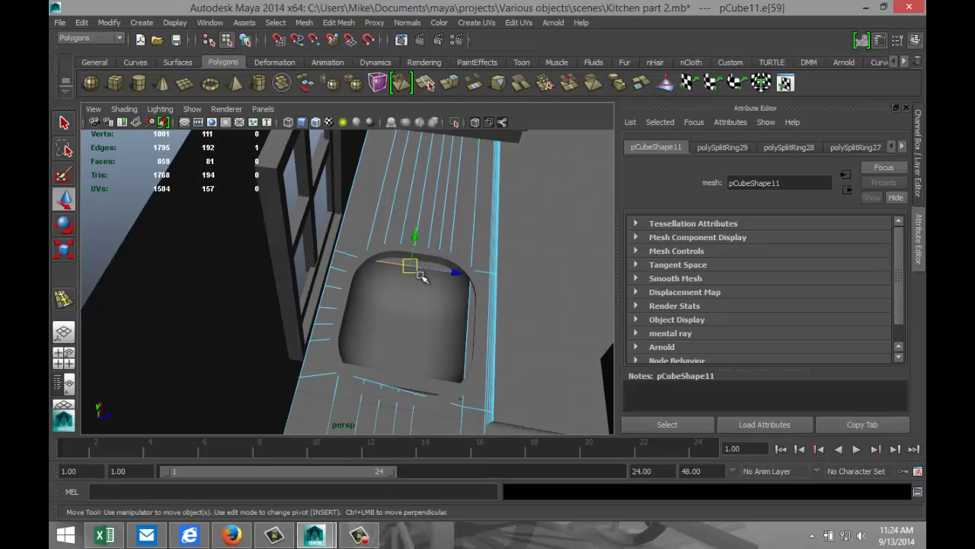
pyautogui.keyDown('alt'); pyautogui.moveTo(431, 298); pyautogui.dragTo(397, 297); pyautogui.keyUp('alt')
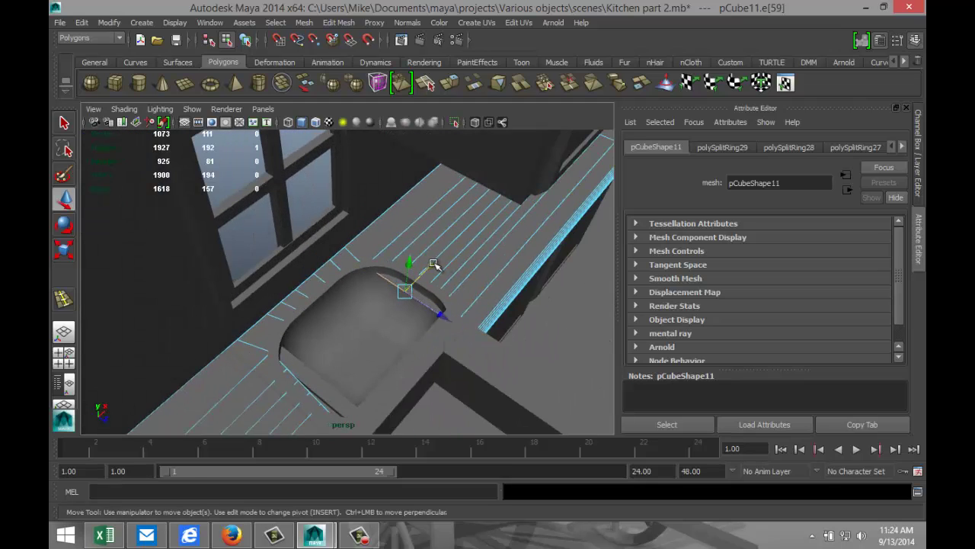
pyautogui.moveTo(433, 266); pyautogui.dragTo(442, 261)
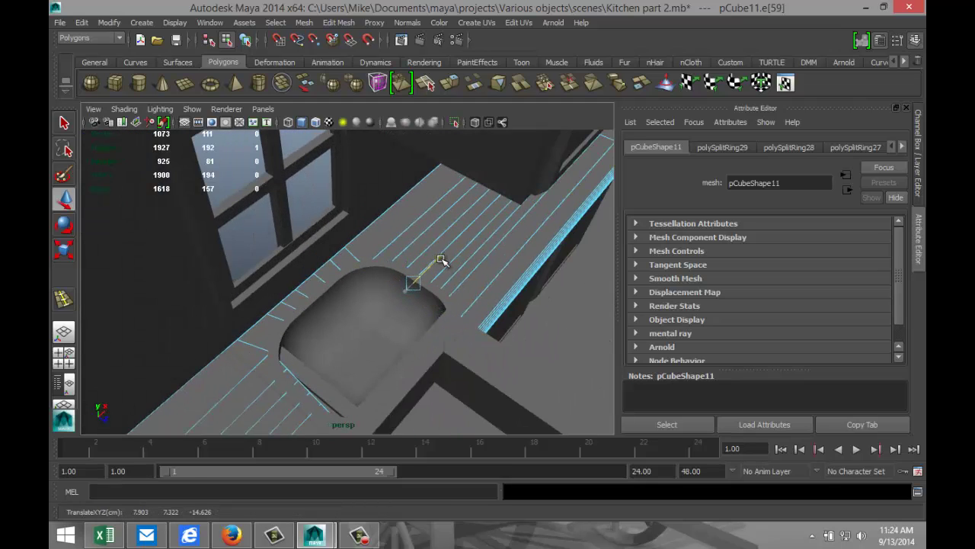
pyautogui.keyDown('alt'); pyautogui.moveTo(397, 309); pyautogui.dragTo(457, 303); pyautogui.keyUp('alt')
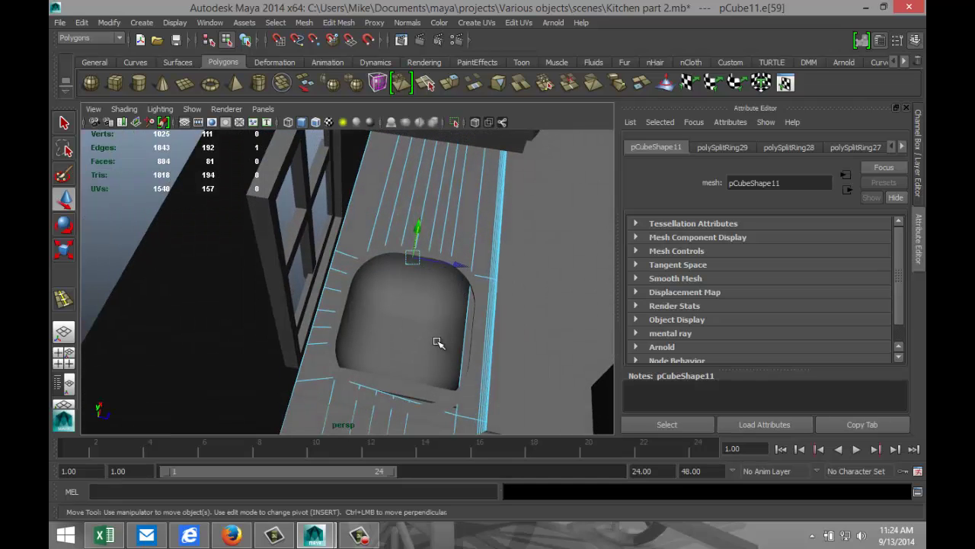
# - Select the front edge of the countertop's sink opening and move it outward toward the front of the counter
pyautogui.keyDown('alt'); pyautogui.moveTo(436, 341); pyautogui.dragTo(331, 283); pyautogui.keyUp('alt')
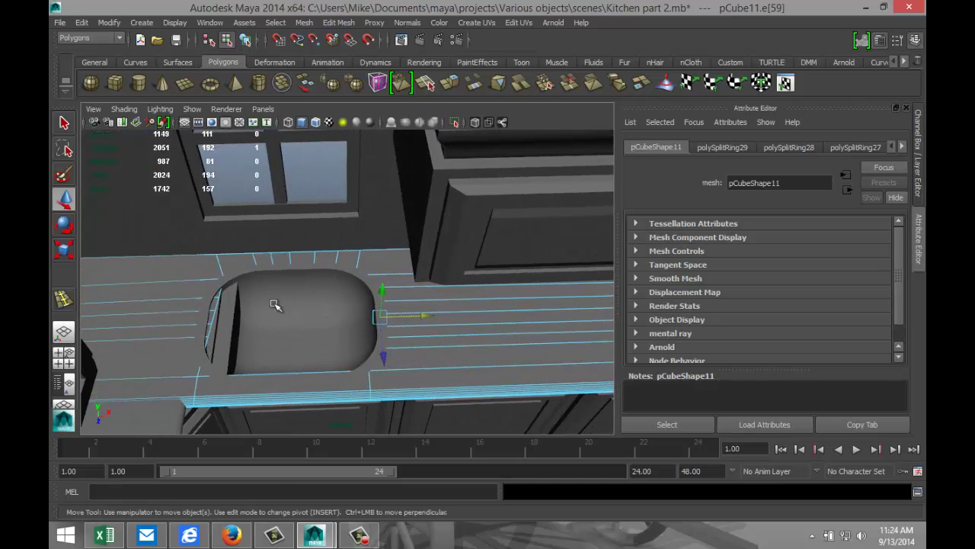
pyautogui.keyDown('alt'); pyautogui.moveTo(321, 329); pyautogui.dragTo(337, 312); pyautogui.keyUp('alt')
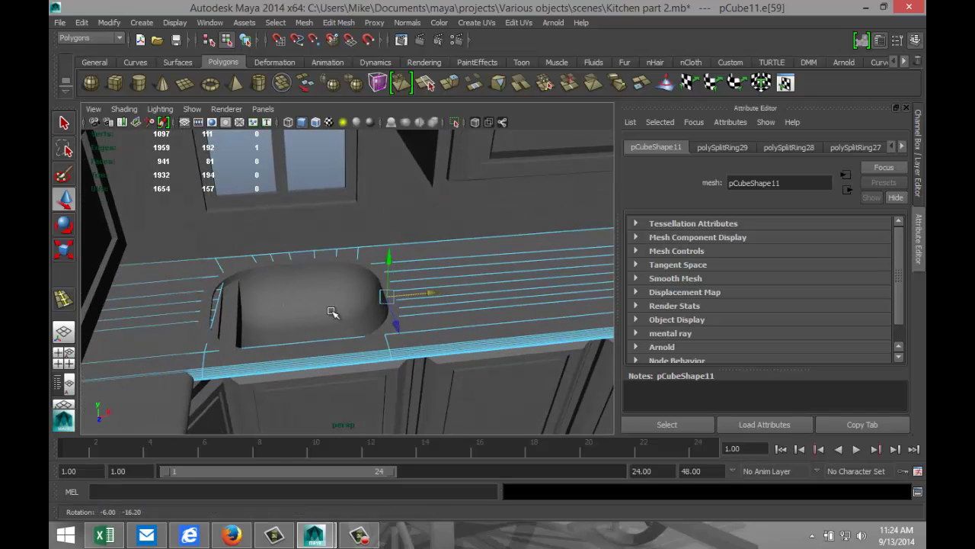
pyautogui.scroll(3, 406, 370)
pyautogui.keyDown('alt'); pyautogui.moveTo(461, 418); pyautogui.dragTo(427, 355, button='middle'); pyautogui.keyUp('alt')
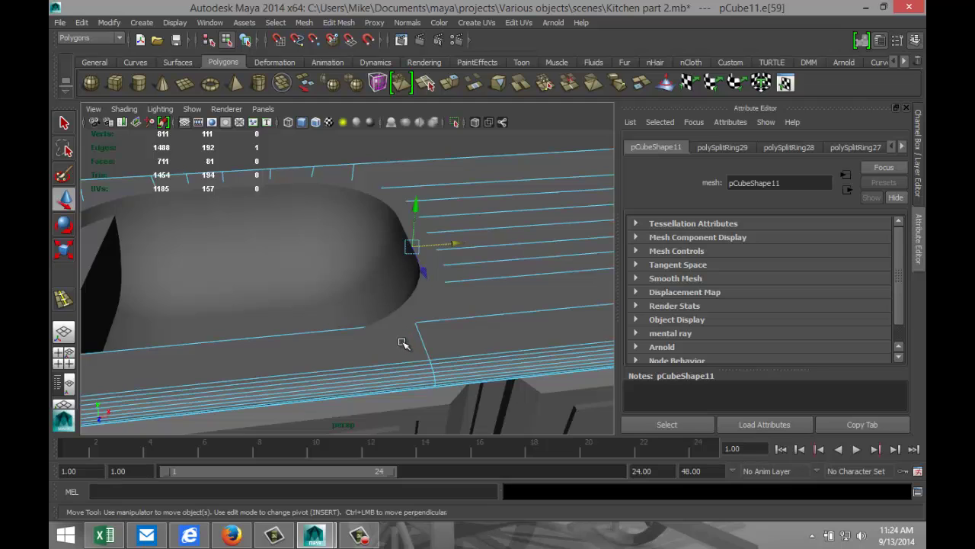
pyautogui.scroll(-2, 402, 343)
pyautogui.keyDown('alt'); pyautogui.moveTo(355, 348); pyautogui.dragTo(340, 378); pyautogui.keyUp('alt')
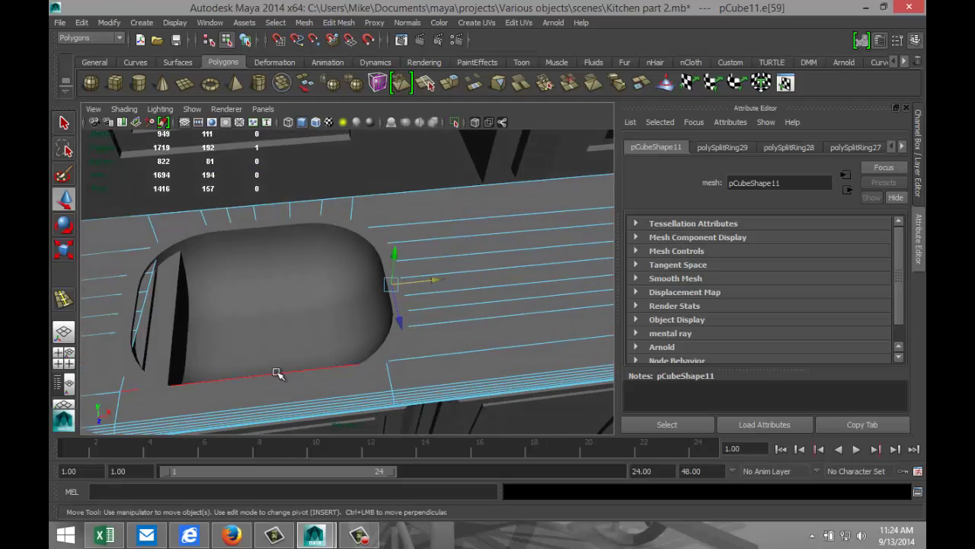
pyautogui.click(277, 374)
pyautogui.moveTo(257, 407); pyautogui.dragTo(263, 428)
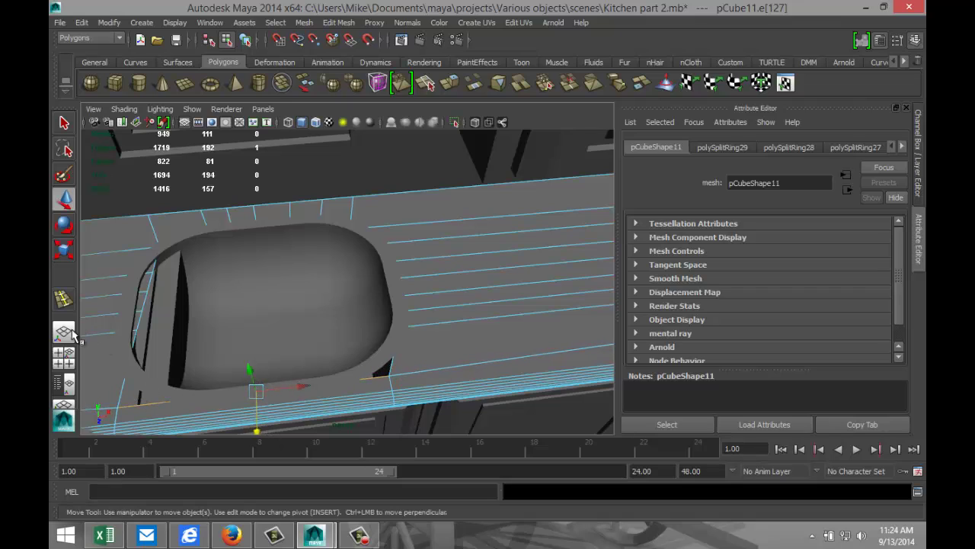
# - In the top view, start the Insert Edge Loop tool for the countertop strip in front of the sink opening
pyautogui.click(63, 357)
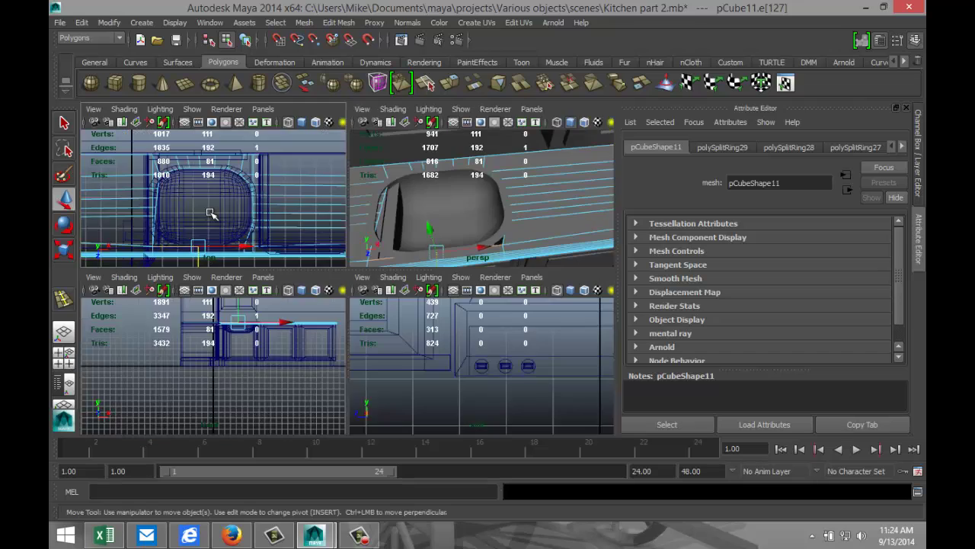
pyautogui.press('space')
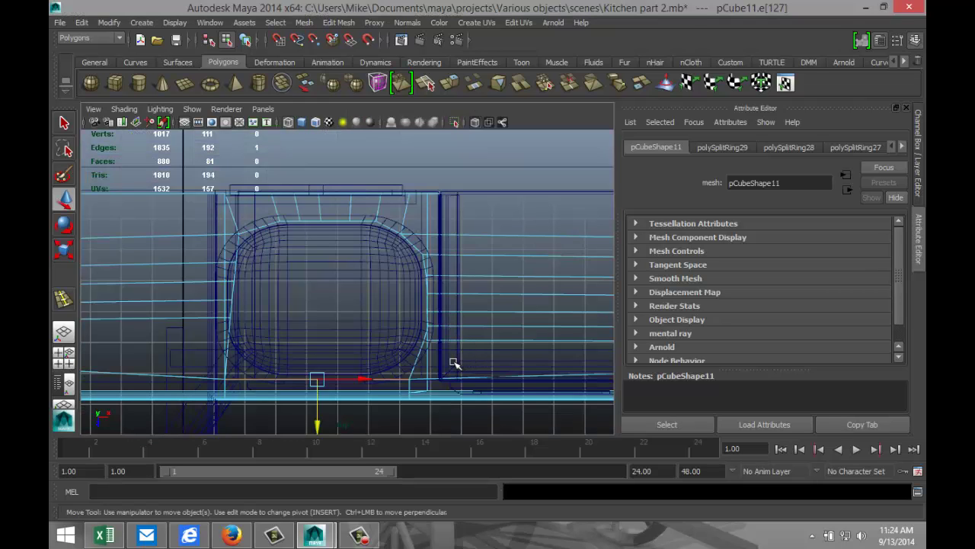
pyautogui.scroll(5, 442, 292)
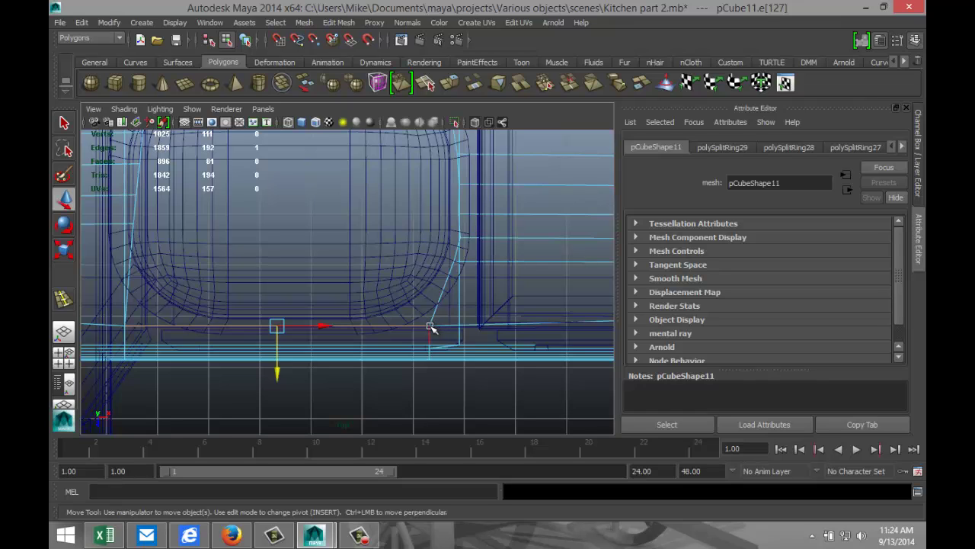
pyautogui.click(338, 22)
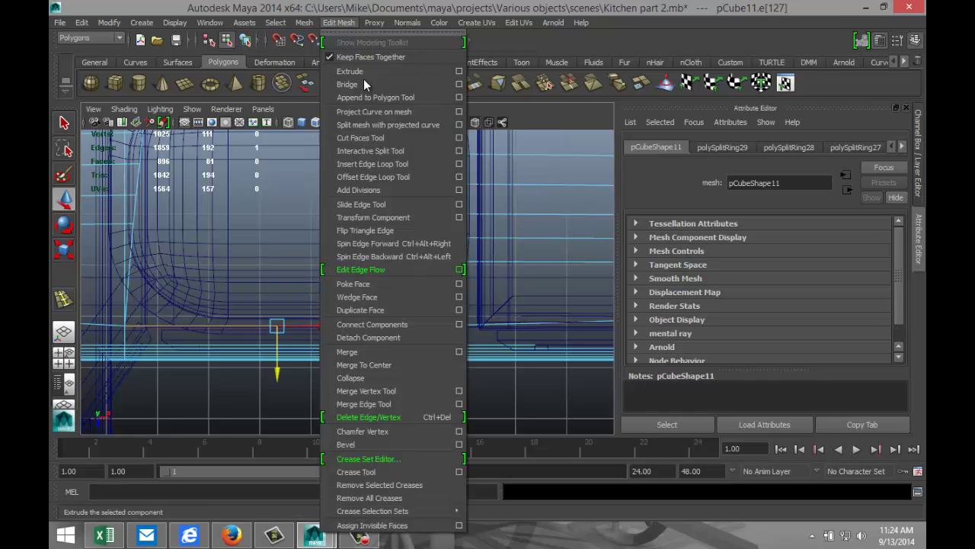
pyautogui.click(382, 164)
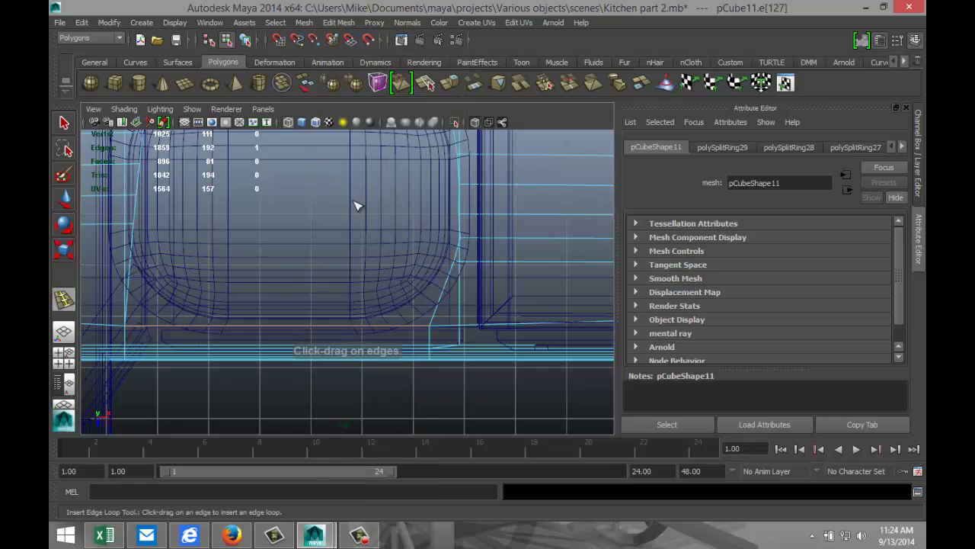
pyautogui.click(233, 331)
pyautogui.click(262, 333)
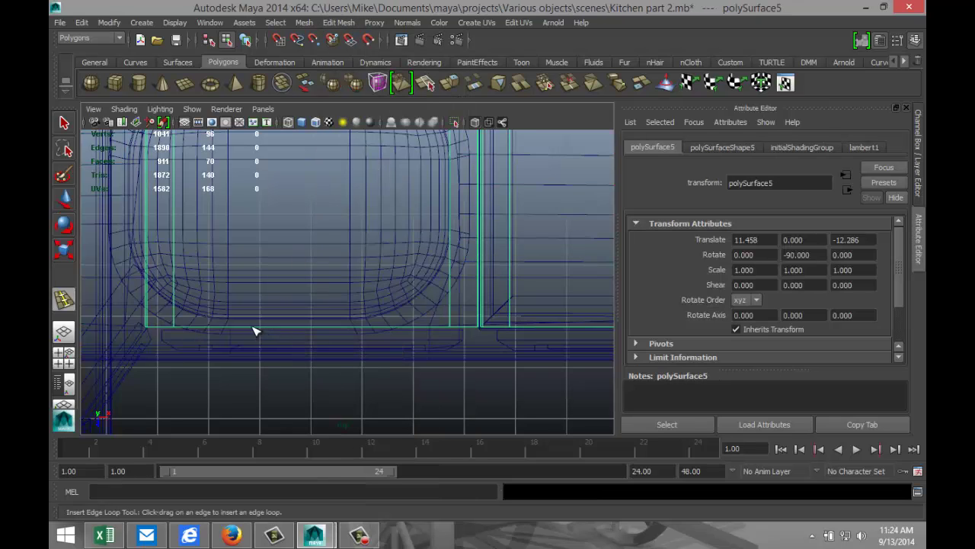
pyautogui.hotkey('ctrl', 'z')
pyautogui.hotkey('ctrl', 'z')
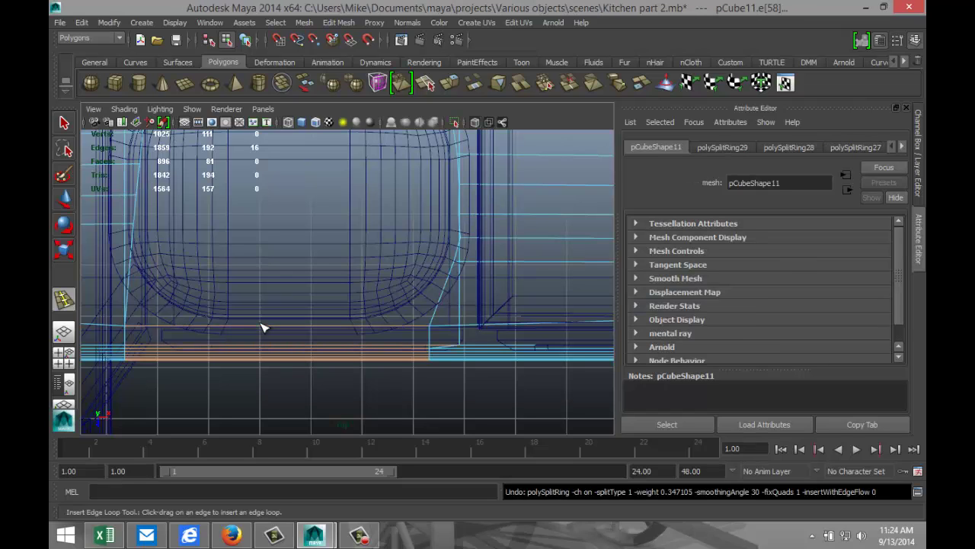
# - Insert five edge loops through the countertop strip in front of the sink opening, spaced along its front edge
pyautogui.click(236, 330)
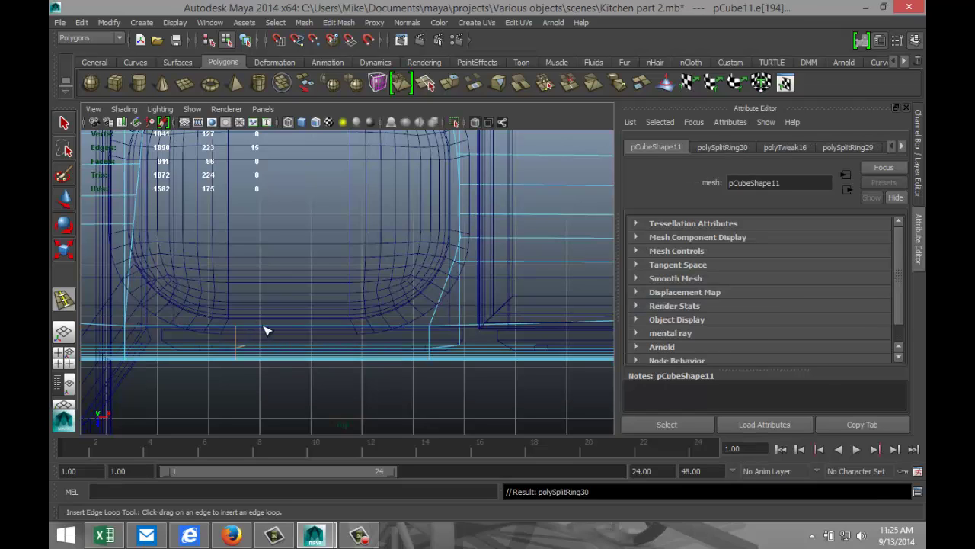
pyautogui.click(263, 333)
pyautogui.click(305, 329)
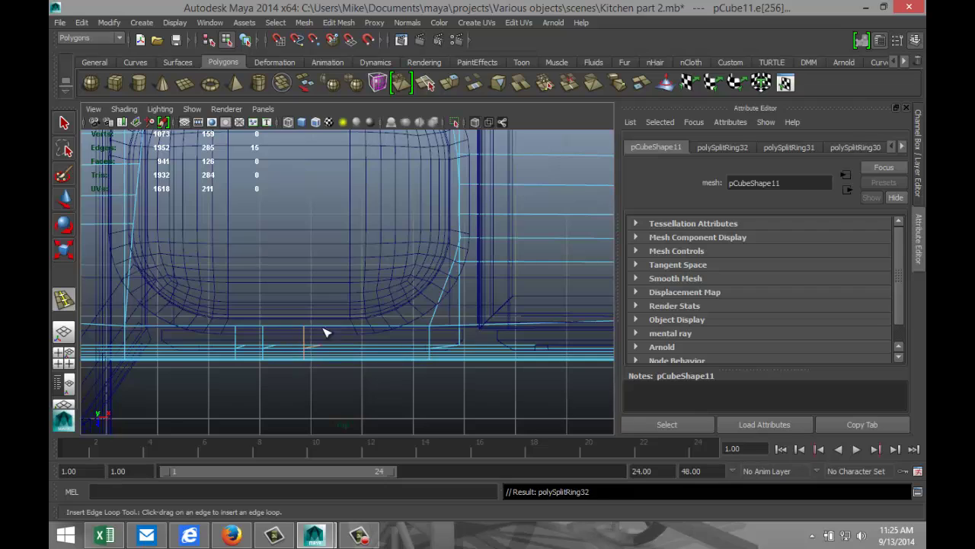
pyautogui.click(332, 330)
pyautogui.click(345, 329)
pyautogui.press('q')
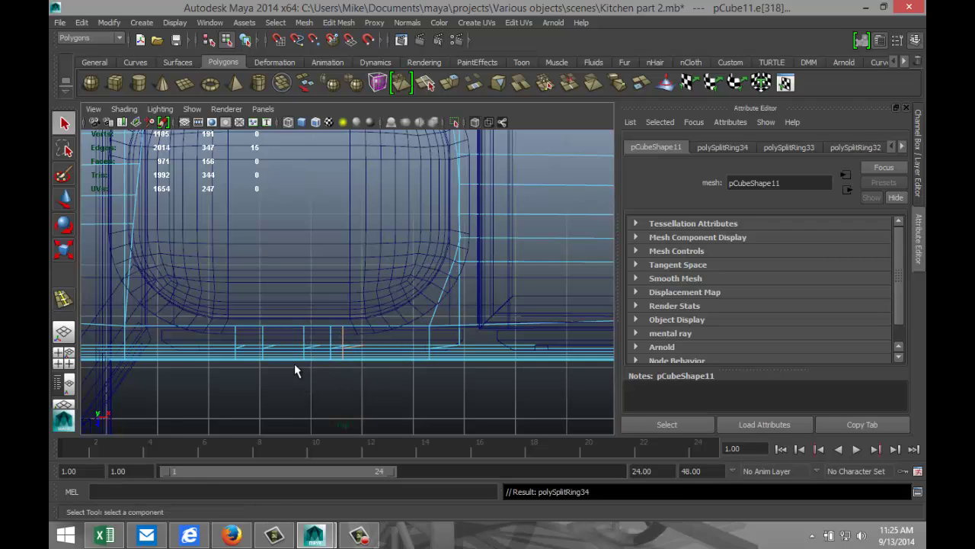
# - In the top view, move the opening's two front corner vertices inward and back to follow the basin's rounded corners
pyautogui.click(64, 353)
pyautogui.press('space')
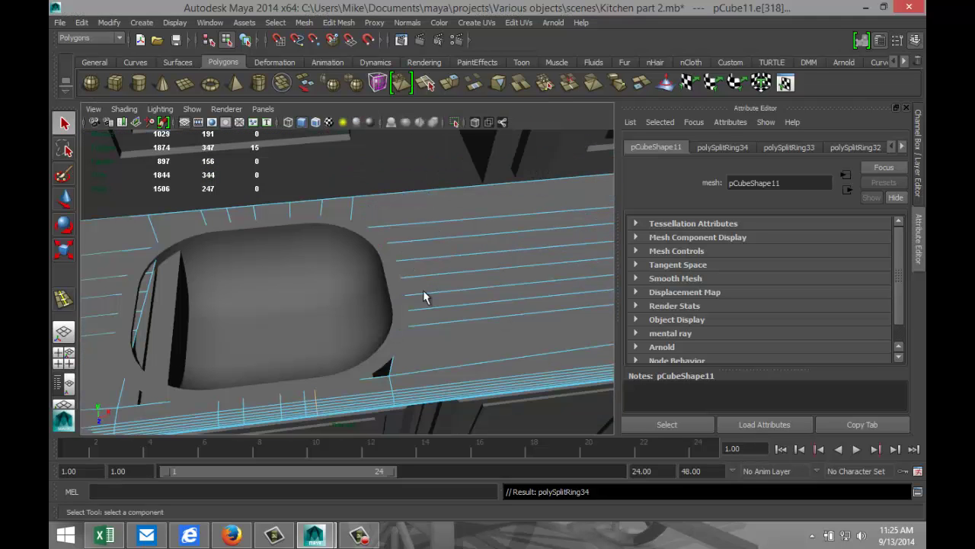
pyautogui.moveTo(388, 252); pyautogui.dragTo(351, 263, button='right')
pyautogui.click(389, 376)
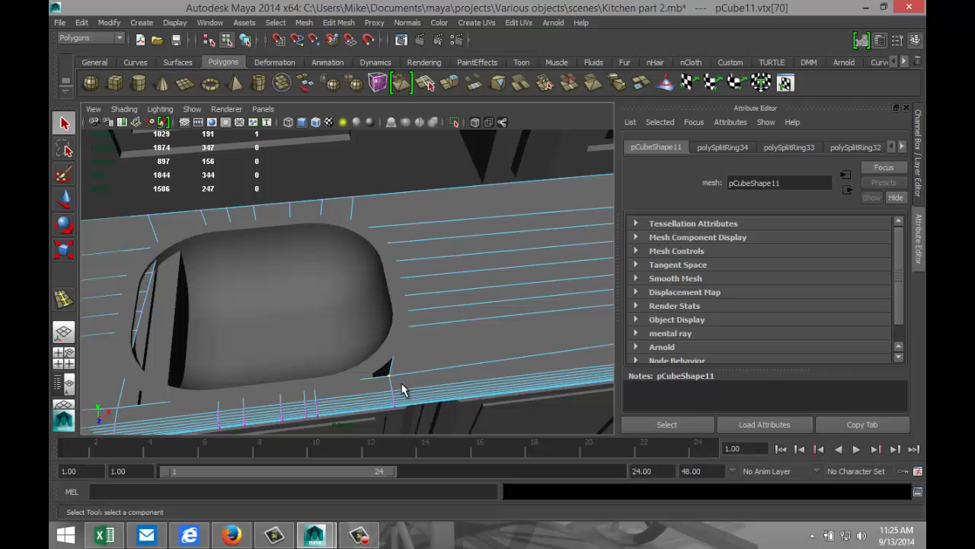
pyautogui.click(64, 357)
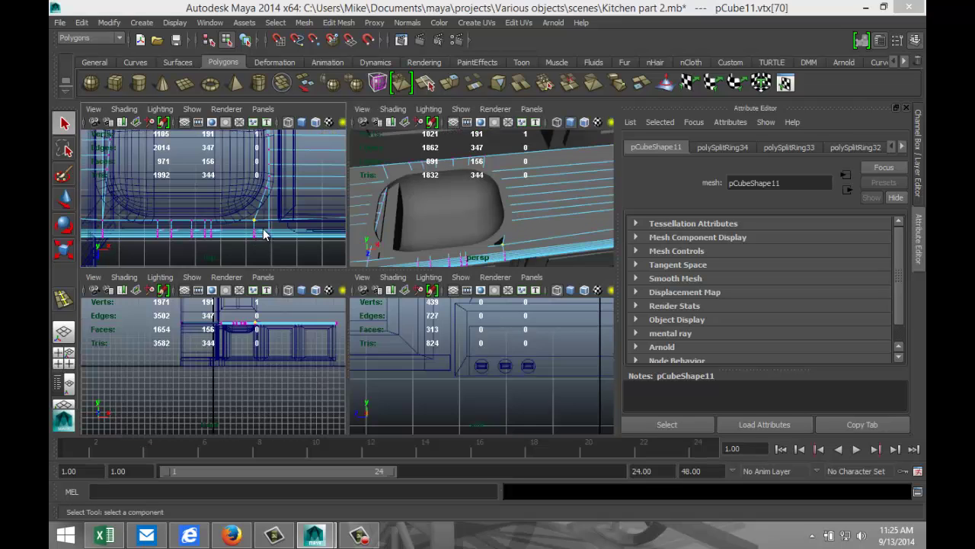
pyautogui.press('space')
pyautogui.press('w')
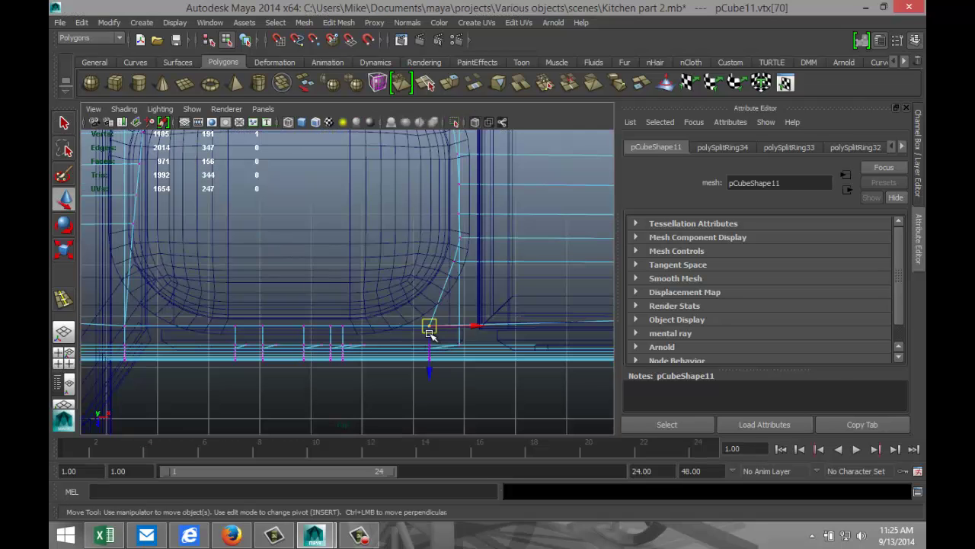
pyautogui.moveTo(429, 326); pyautogui.dragTo(421, 309)
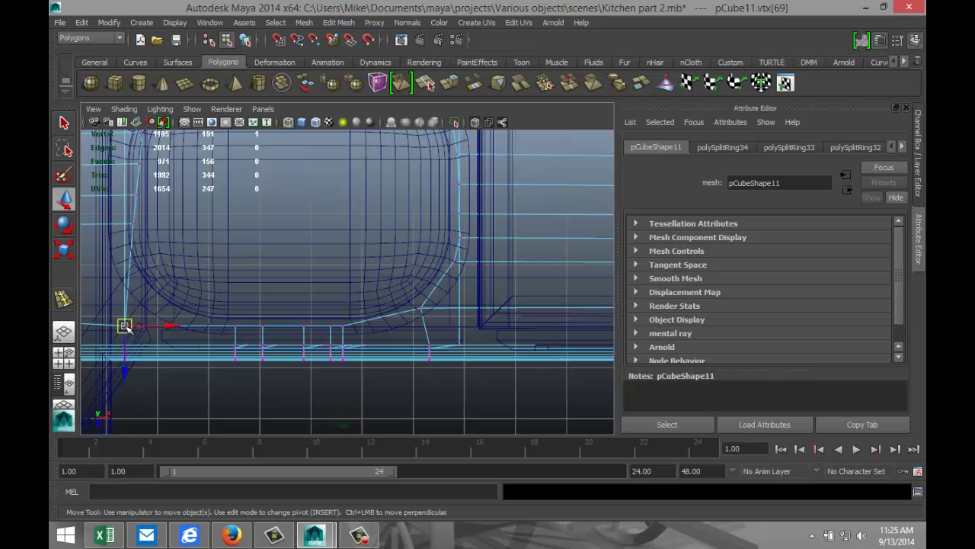
pyautogui.moveTo(124, 326); pyautogui.dragTo(157, 306)
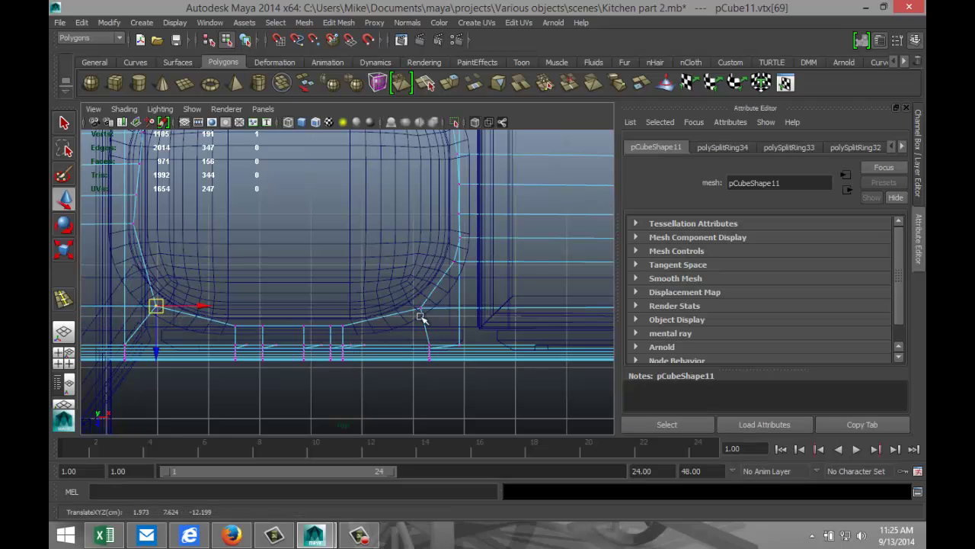
# - Select the top face of the cabinet panel poking through the basin's left side and lower it
pyautogui.click(64, 358)
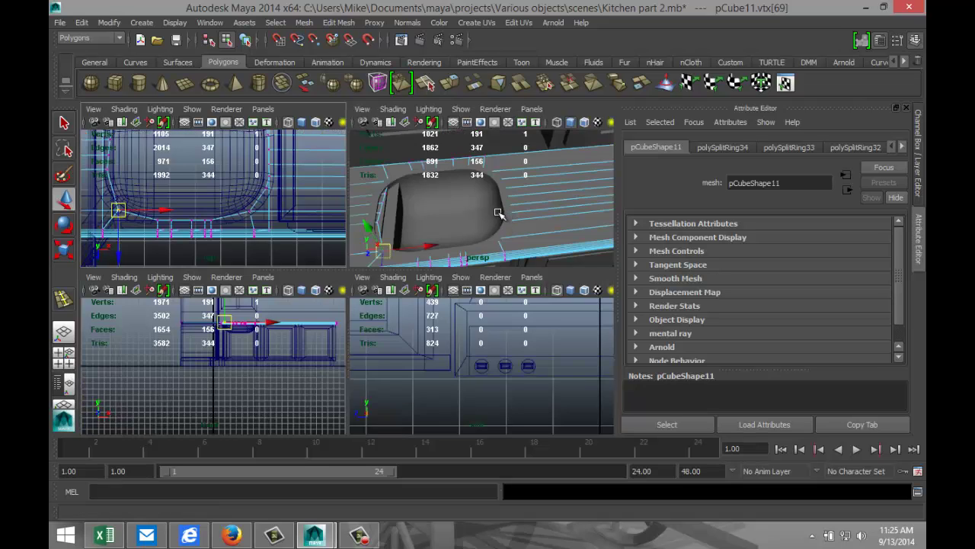
pyautogui.press('space')
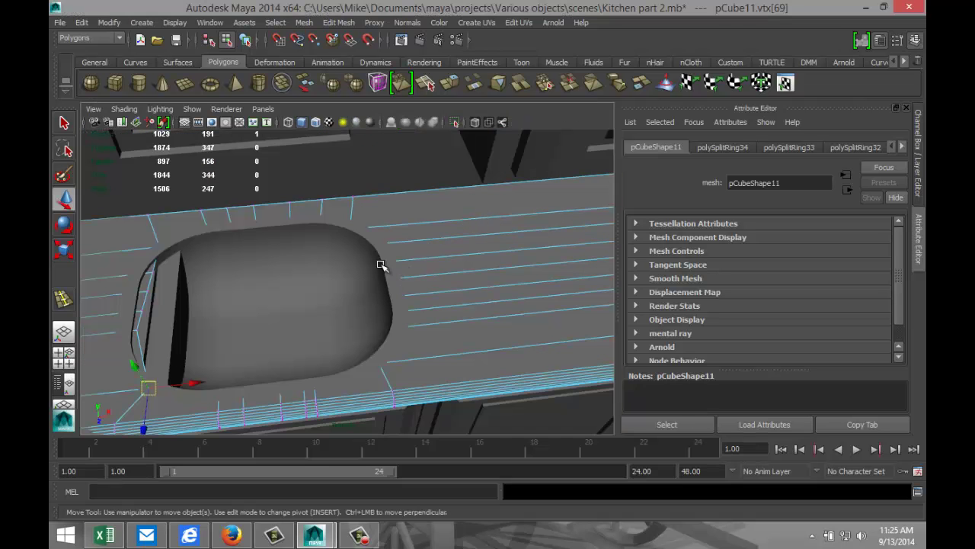
pyautogui.keyDown('alt'); pyautogui.moveTo(381, 264); pyautogui.dragTo(356, 287); pyautogui.keyUp('alt')
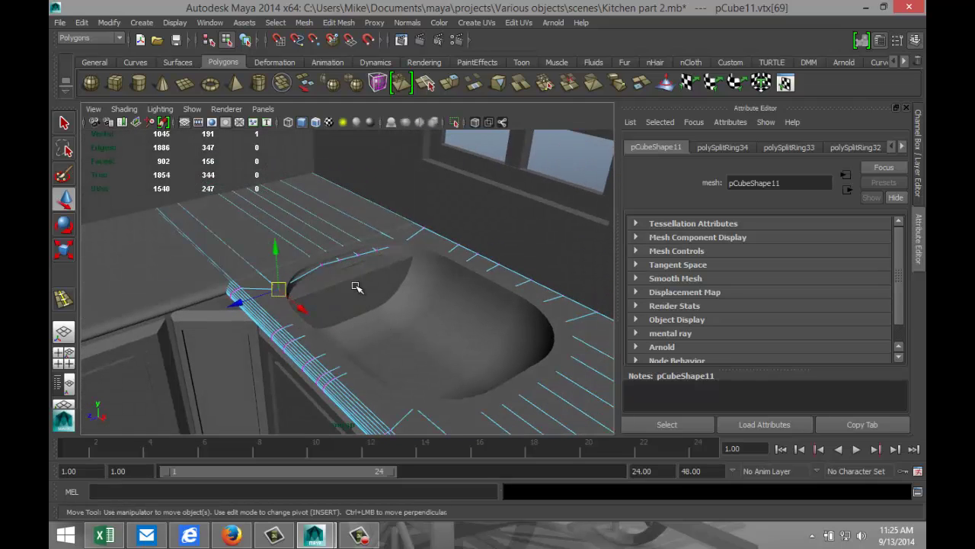
pyautogui.click(352, 296)
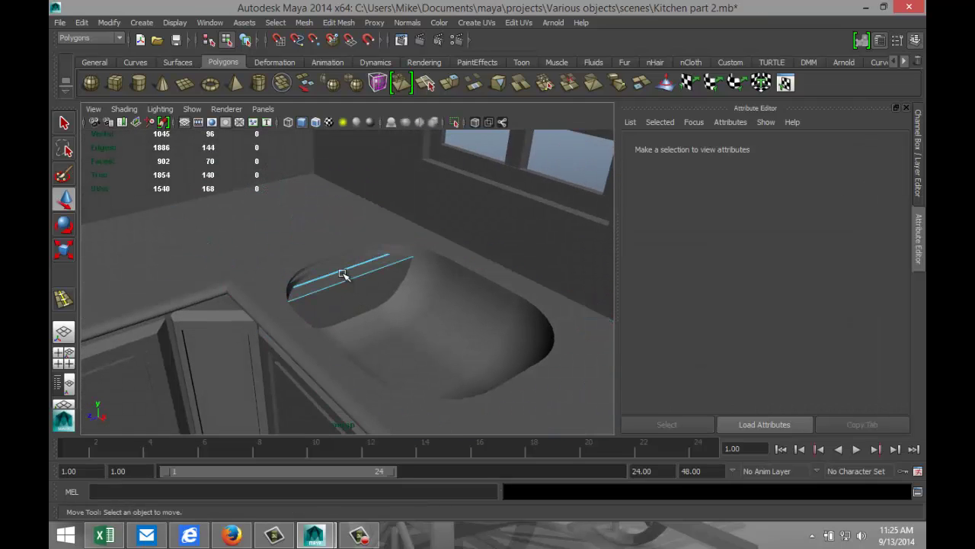
pyautogui.rightClick(343, 275)
pyautogui.click(353, 282)
pyautogui.click(361, 272)
pyautogui.moveTo(363, 223); pyautogui.dragTo(363, 230)
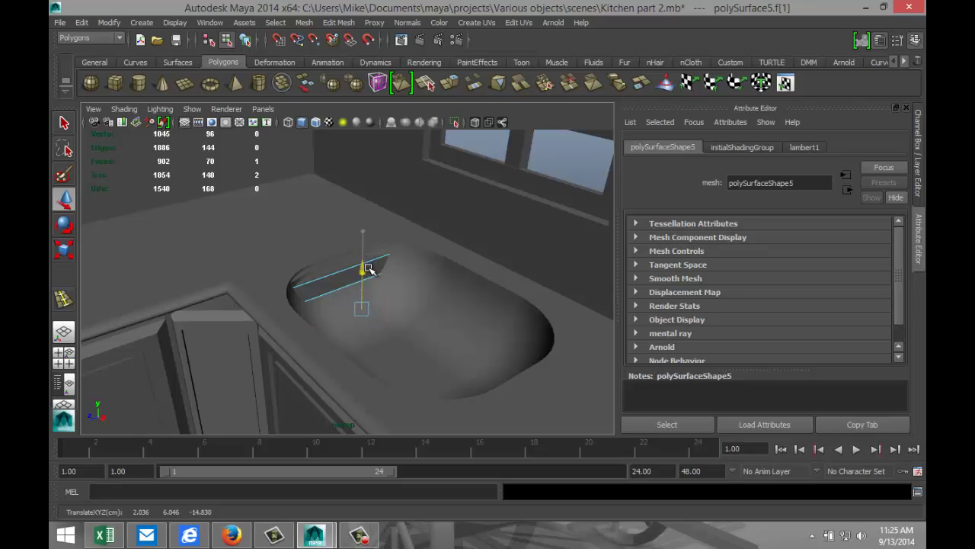
# - Move the protruding cabinet panel's side face horizontally away from the basin's center
pyautogui.click(334, 283)
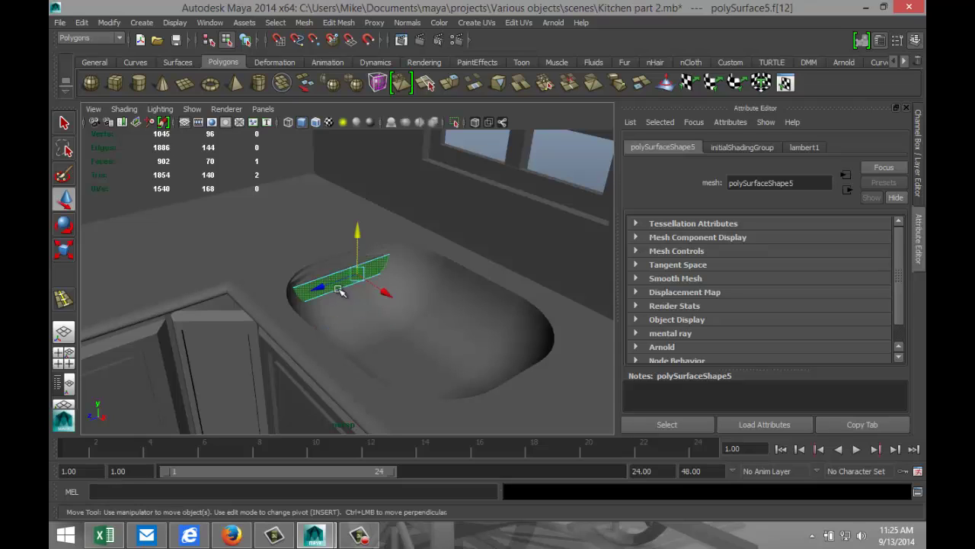
pyautogui.moveTo(389, 295); pyautogui.dragTo(379, 289)
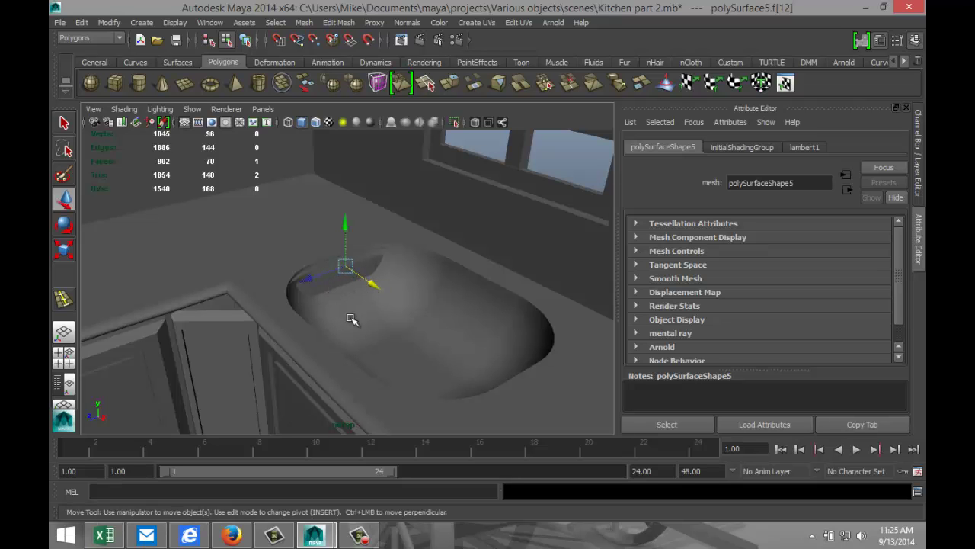
pyautogui.moveTo(351, 318)
pyautogui.keyDown('alt'); pyautogui.mouseDown()
pyautogui.moveTo(420, 285)
pyautogui.moveTo(405, 307)
pyautogui.moveTo(366, 327)
pyautogui.mouseUp(); pyautogui.keyUp('alt')
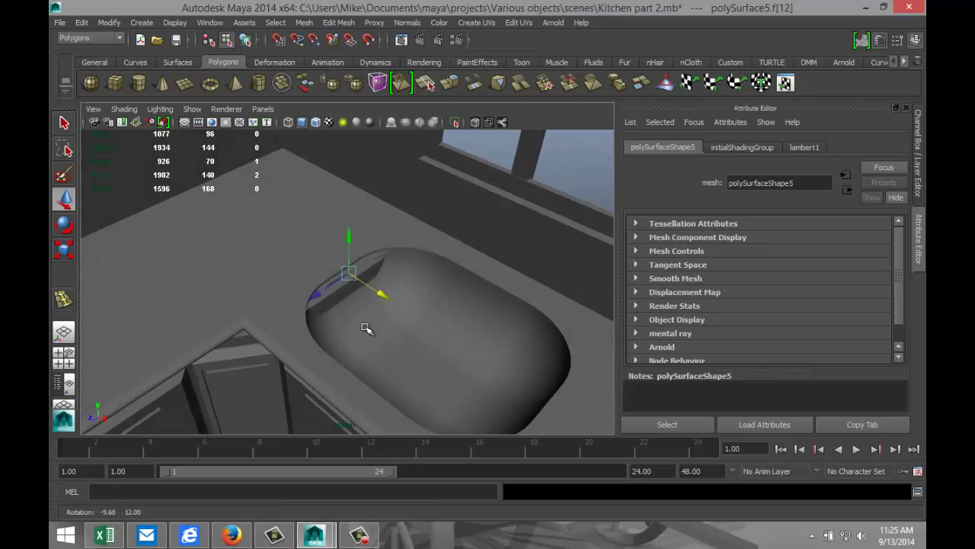
# - Move the side face of the second cabinet panel poking through the basin's left side horizontally away from the basin's center
pyautogui.click(353, 315)
pyautogui.moveTo(342, 292); pyautogui.dragTo(403, 231, button='right')
pyautogui.click(347, 290)
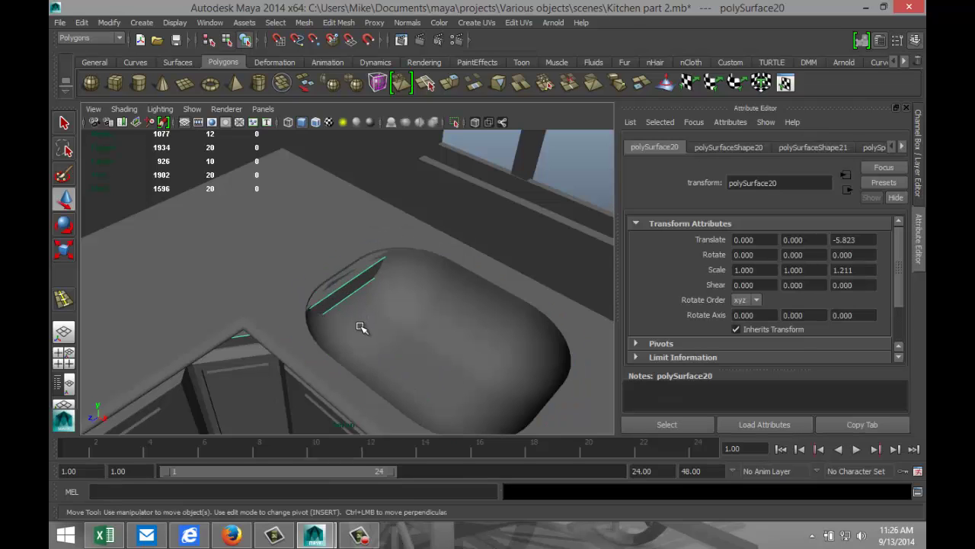
pyautogui.moveTo(346, 291)
pyautogui.mouseDown(button='right')
pyautogui.moveTo(341, 283)
pyautogui.moveTo(346, 301)
pyautogui.mouseUp(button='right')
pyautogui.click(355, 283)
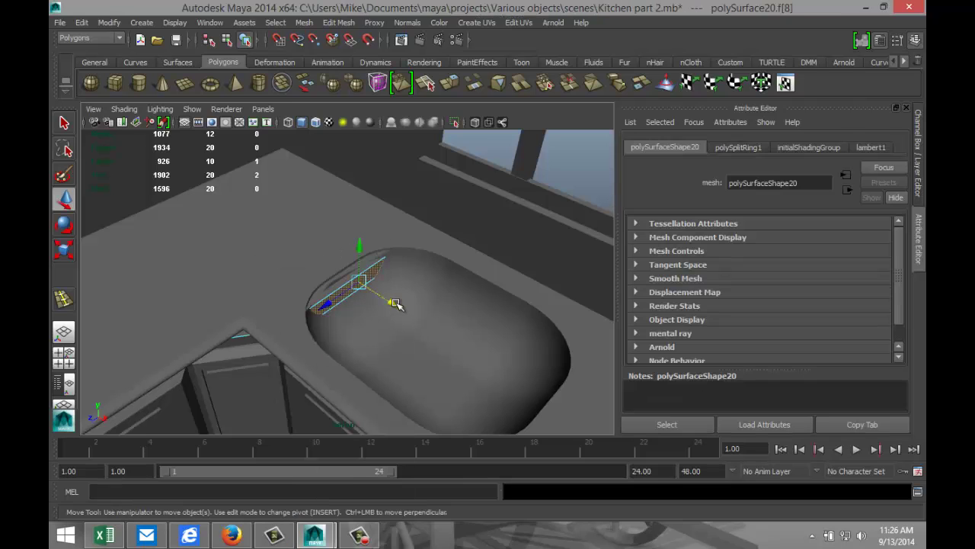
pyautogui.moveTo(394, 304); pyautogui.dragTo(385, 298)
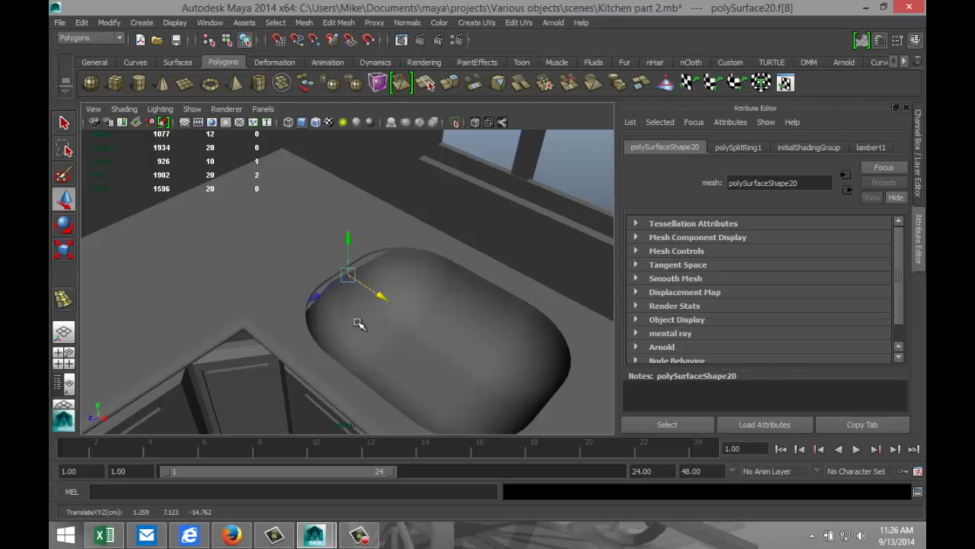
# - Move the first countertop vertices at the opening's back-left corner outward onto the basin's rounded rim, undoing the last adjustment
pyautogui.keyDown('alt'); pyautogui.moveTo(321, 329); pyautogui.dragTo(422, 337); pyautogui.keyUp('alt')
pyautogui.scroll(5, 357, 295)
pyautogui.moveTo(408, 226); pyautogui.dragTo(463, 208, button='right')
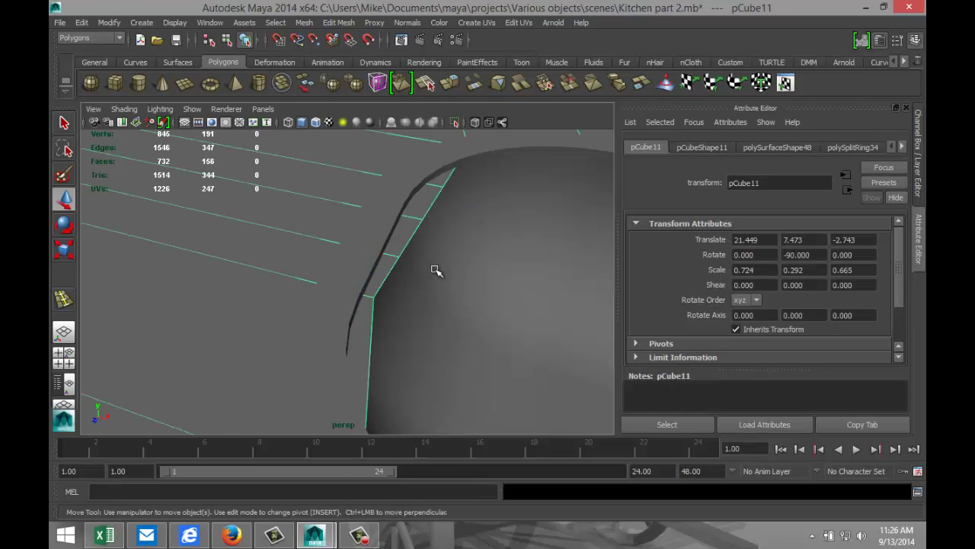
pyautogui.scroll(-2, 435, 269)
pyautogui.scroll(-2, 444, 280)
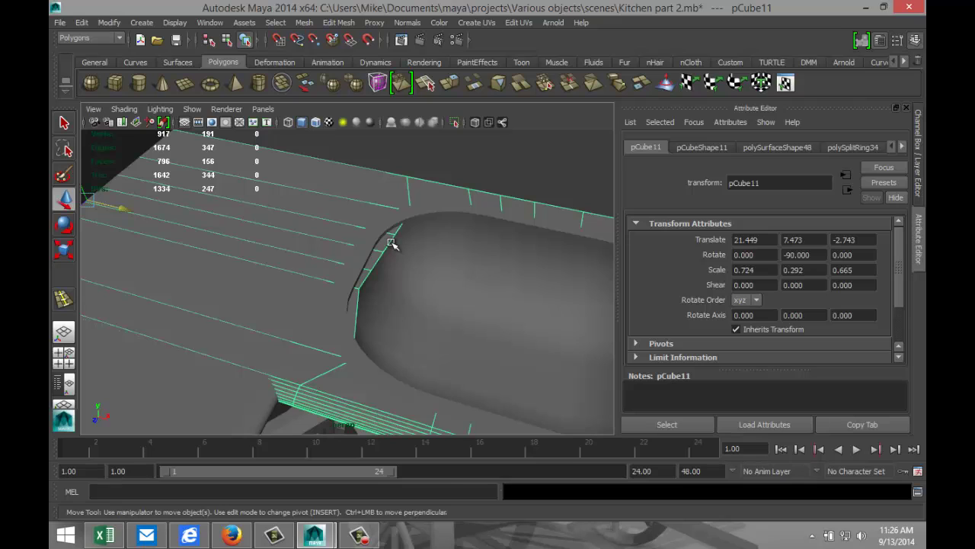
pyautogui.moveTo(390, 243); pyautogui.dragTo(374, 242, button='right')
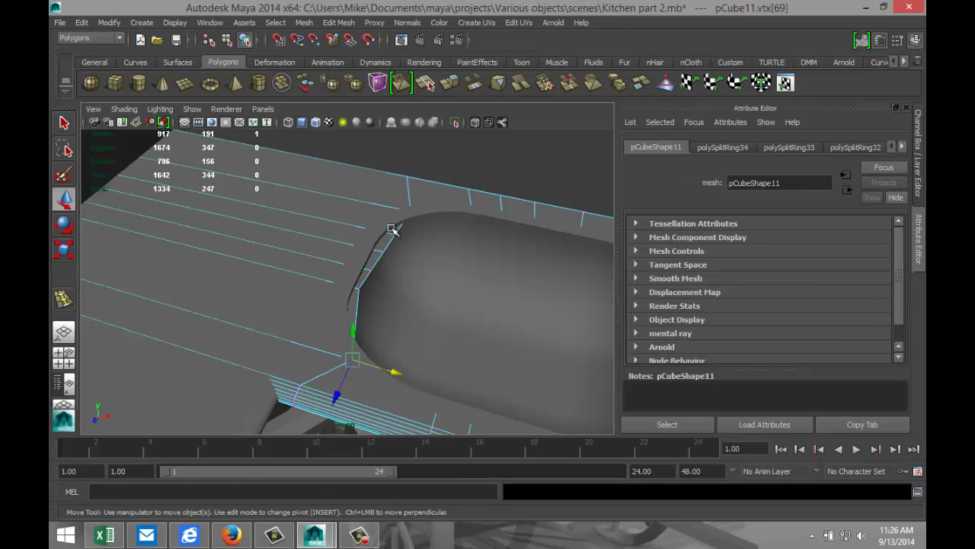
pyautogui.moveTo(391, 228); pyautogui.dragTo(421, 241)
pyautogui.moveTo(369, 257); pyautogui.dragTo(387, 262)
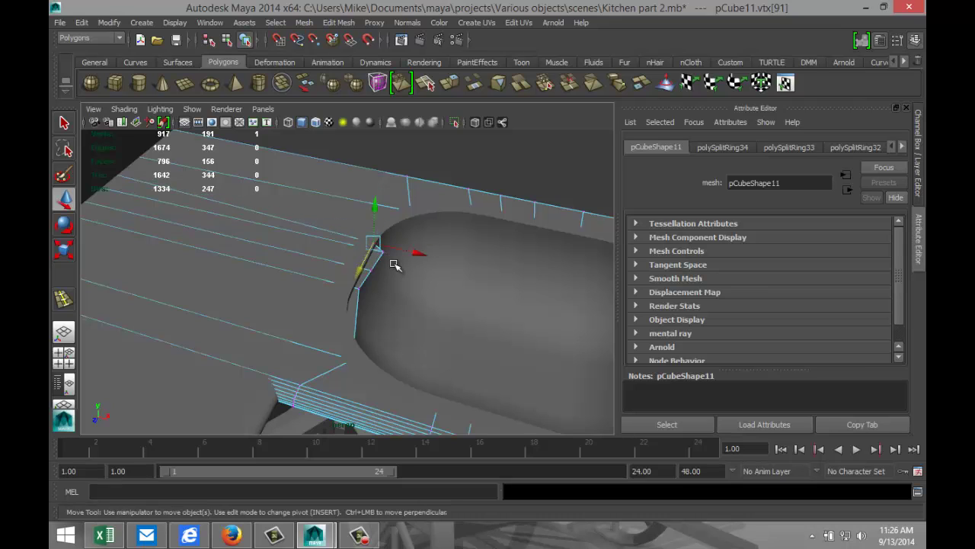
pyautogui.click(418, 278)
pyautogui.hotkey('ctrl', 'z')
pyautogui.hotkey('ctrl', 'z')
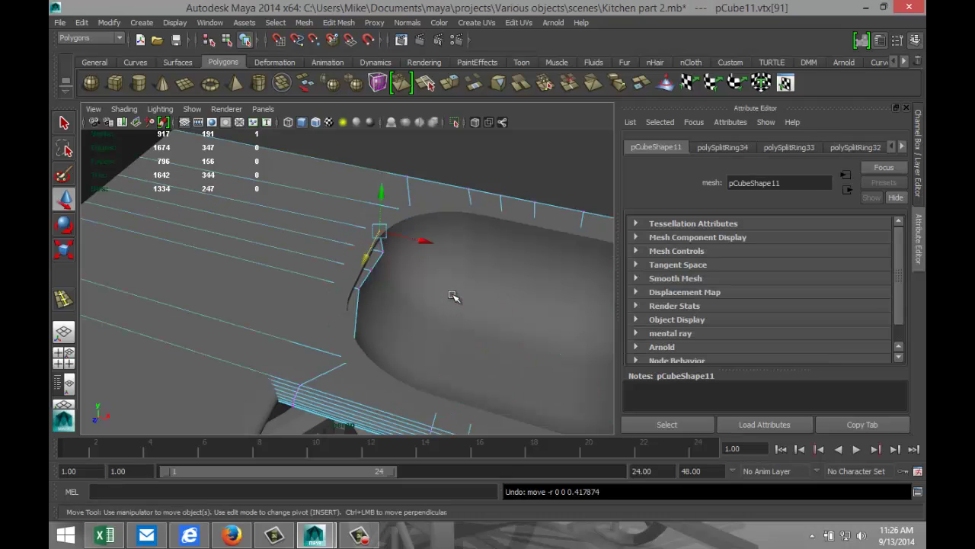
# - Move the next three vertices along the opening's left edge outward, one by one, so they follow the basin's rim
pyautogui.click(384, 250)
pyautogui.moveTo(433, 263); pyautogui.dragTo(374, 264)
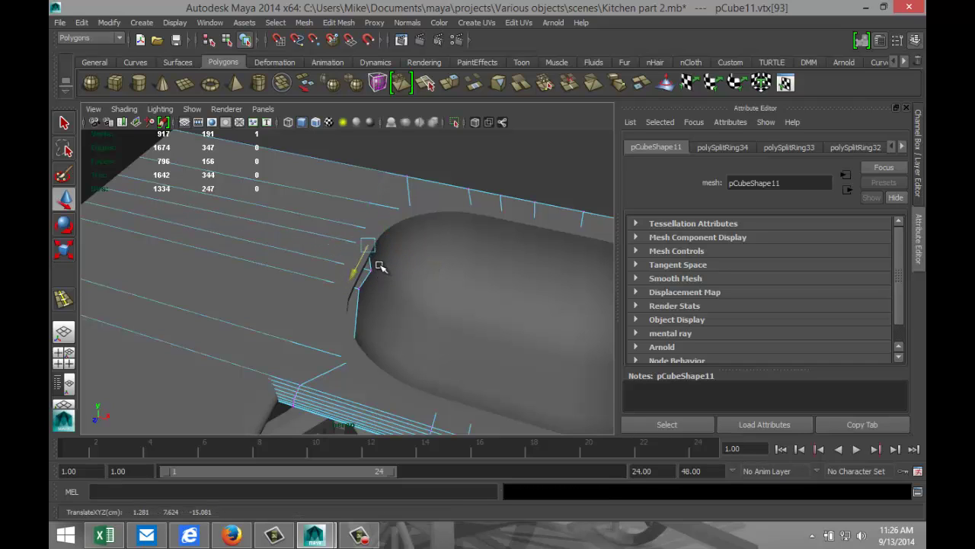
pyautogui.hotkey('ctrl', 'z')
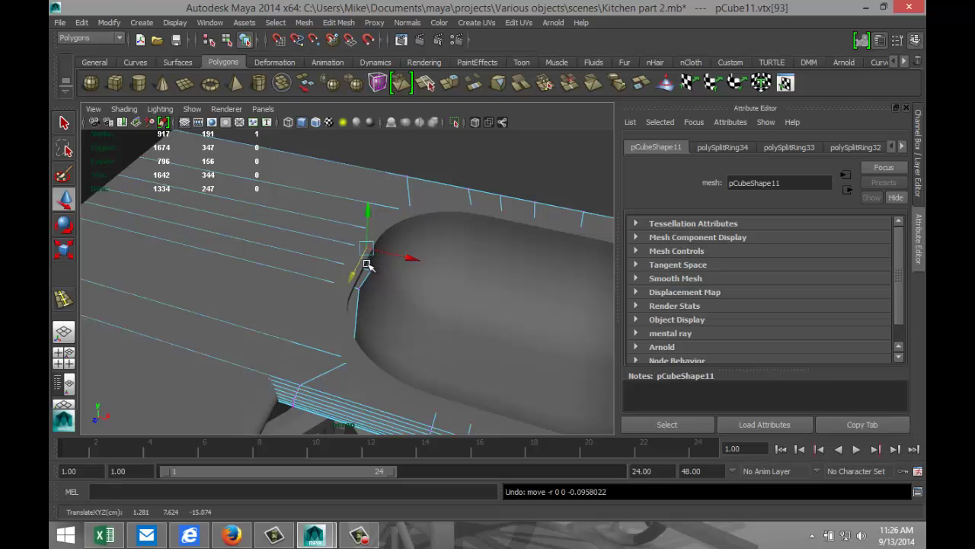
pyautogui.click(369, 270)
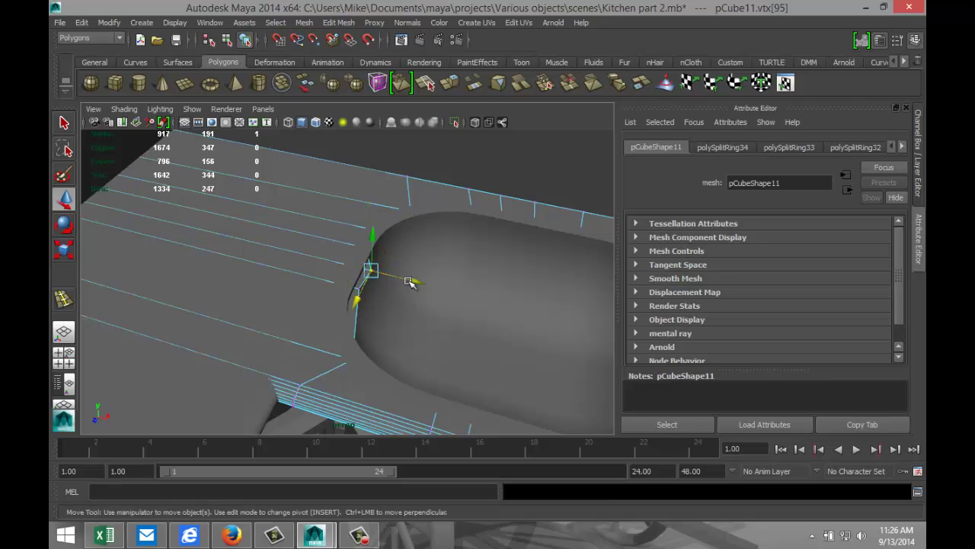
pyautogui.moveTo(410, 282); pyautogui.dragTo(397, 288)
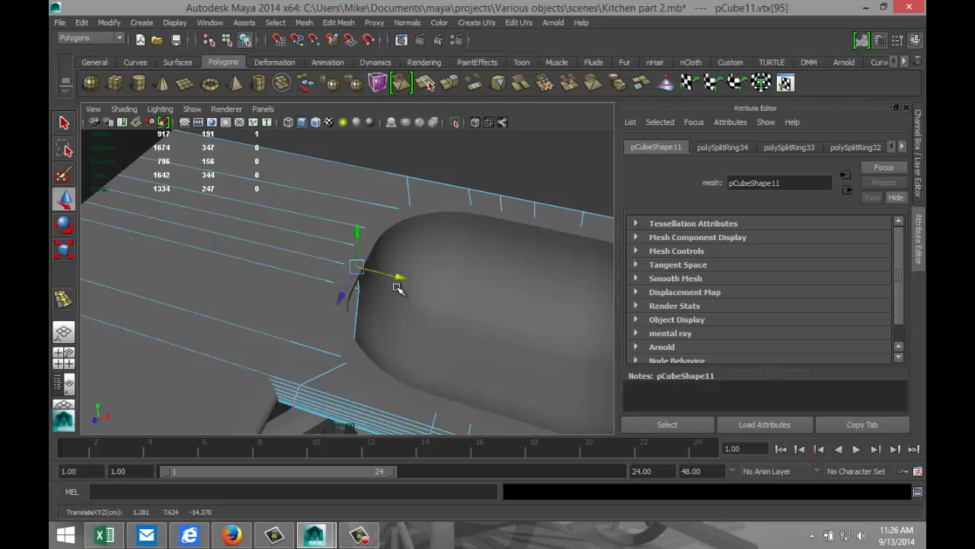
pyautogui.click(351, 289)
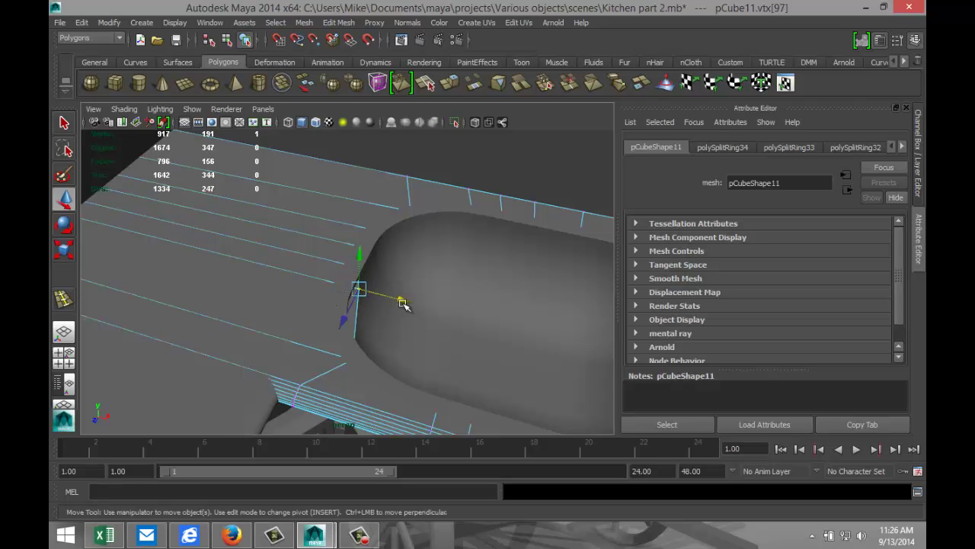
pyautogui.moveTo(403, 300); pyautogui.dragTo(393, 297)
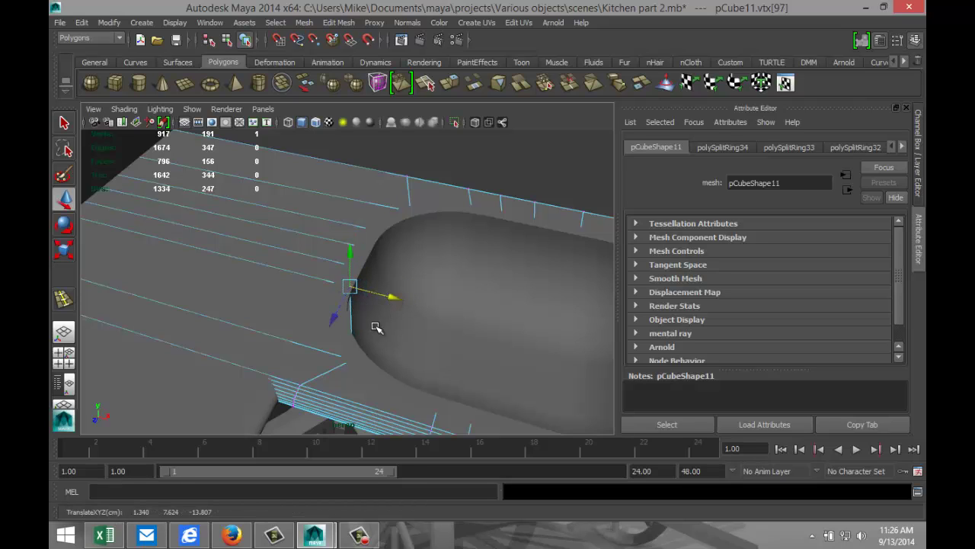
# - Insert an edge loop lengthwise through the countertop section left of the sink, splitting the opening's straight left edge
pyautogui.scroll(-2, 297, 212)
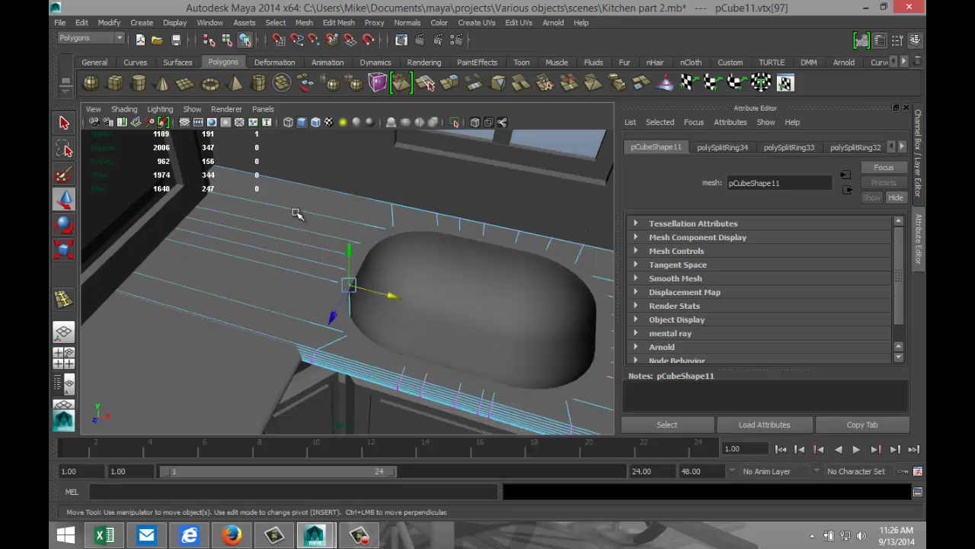
pyautogui.click(344, 23)
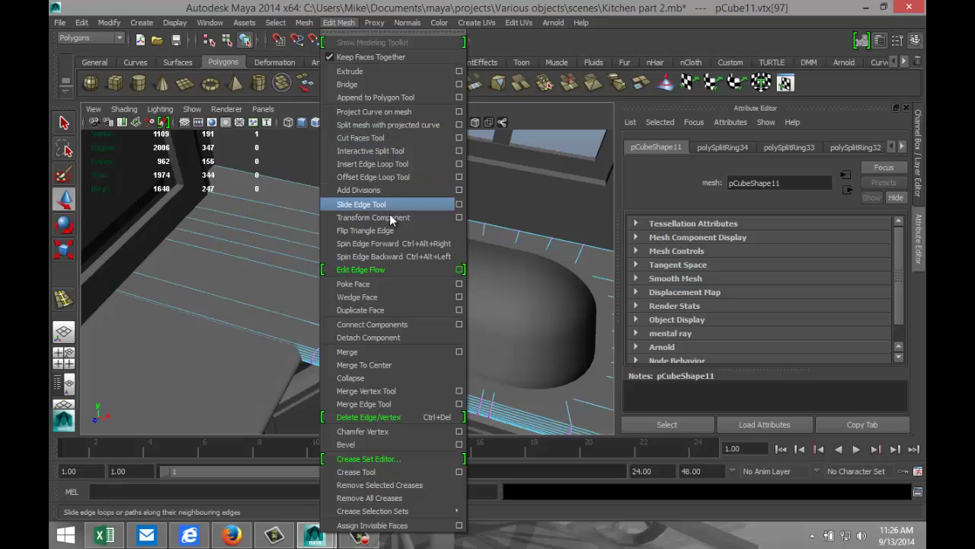
pyautogui.click(392, 164)
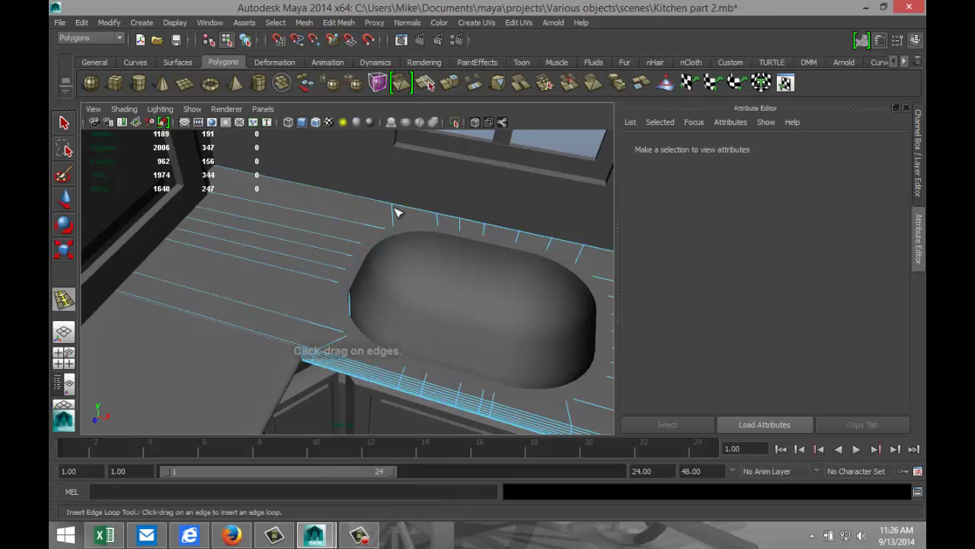
pyautogui.click(156, 260)
pyautogui.click(354, 306)
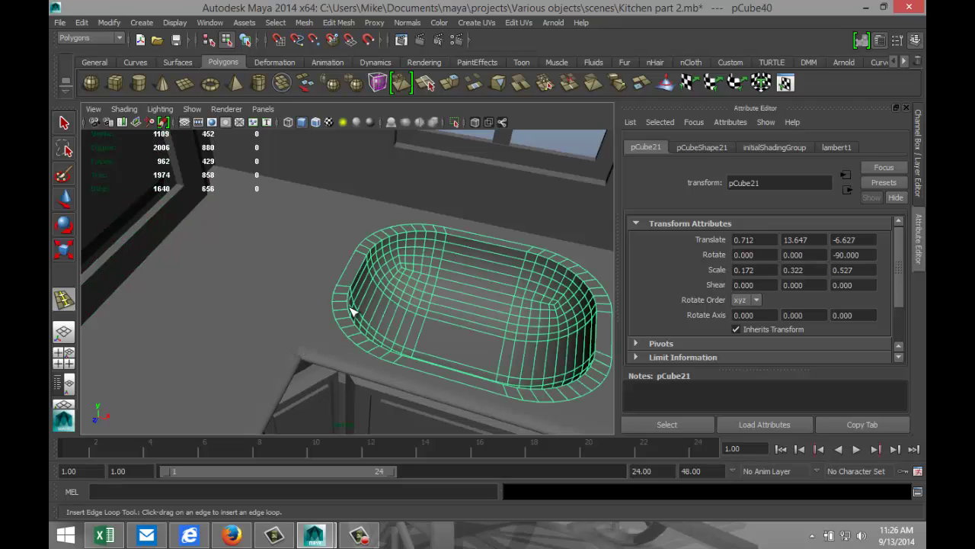
pyautogui.hotkey('ctrl', 'z')
pyautogui.hotkey('ctrl', 'z')
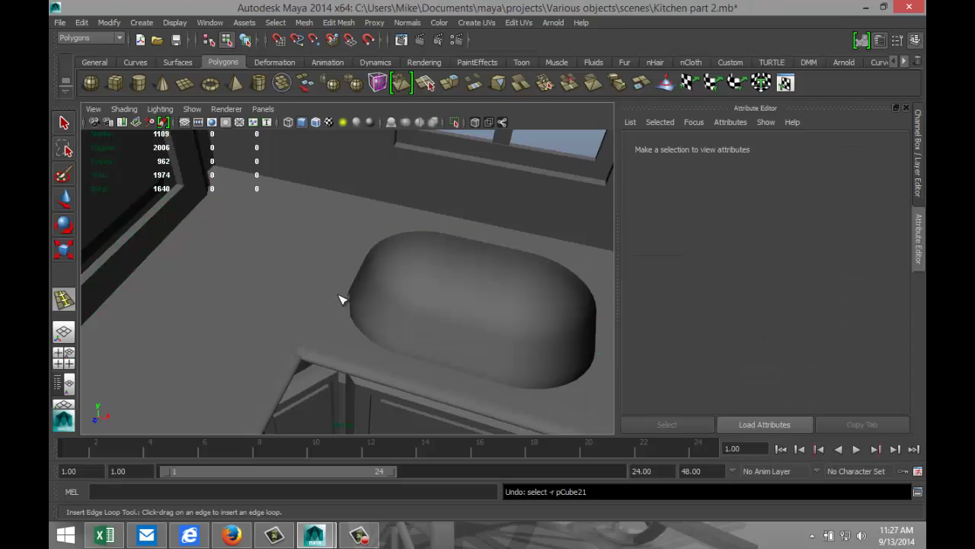
pyautogui.click(351, 311)
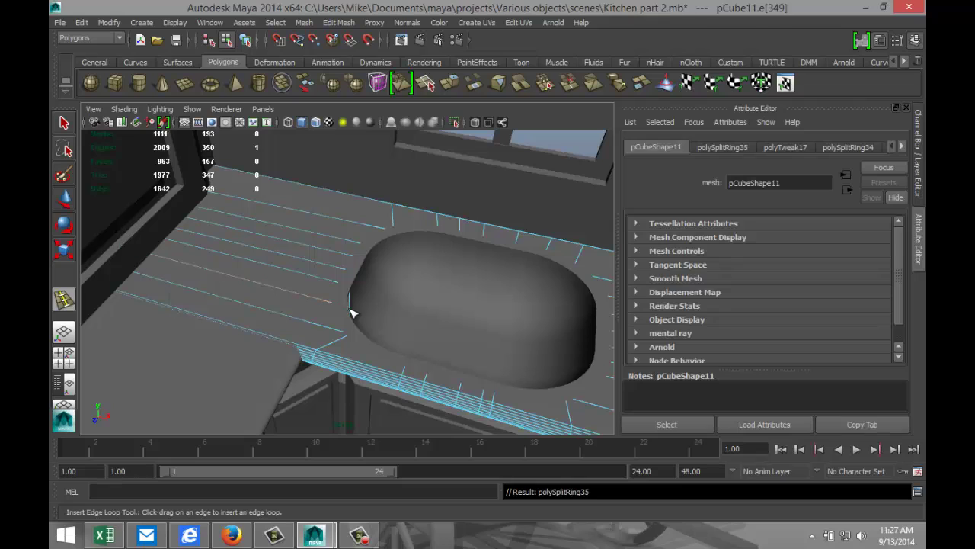
pyautogui.press('q')
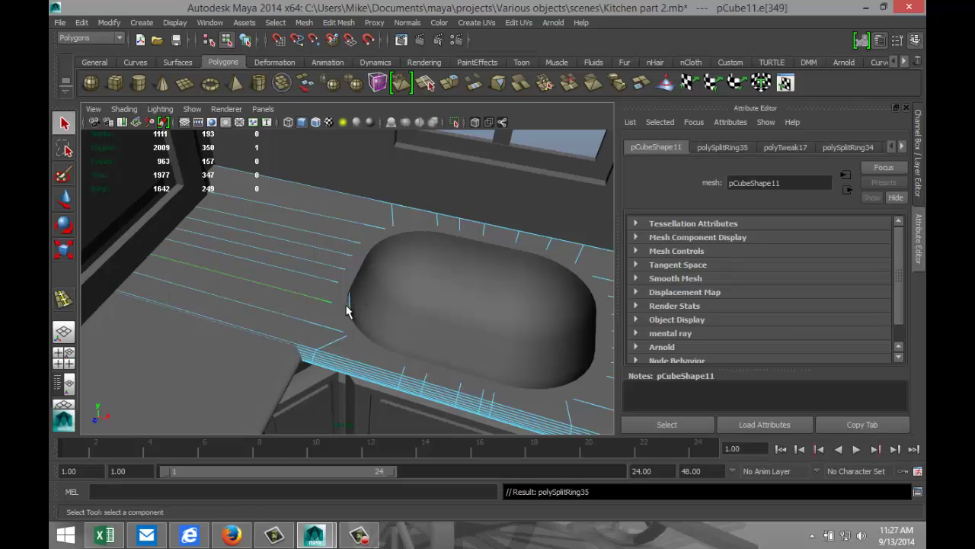
# - Move the new loop's vertex on the opening's left edge outward to match the basin's curve
pyautogui.moveTo(350, 308); pyautogui.dragTo(293, 252, button='right')
pyautogui.click(348, 307)
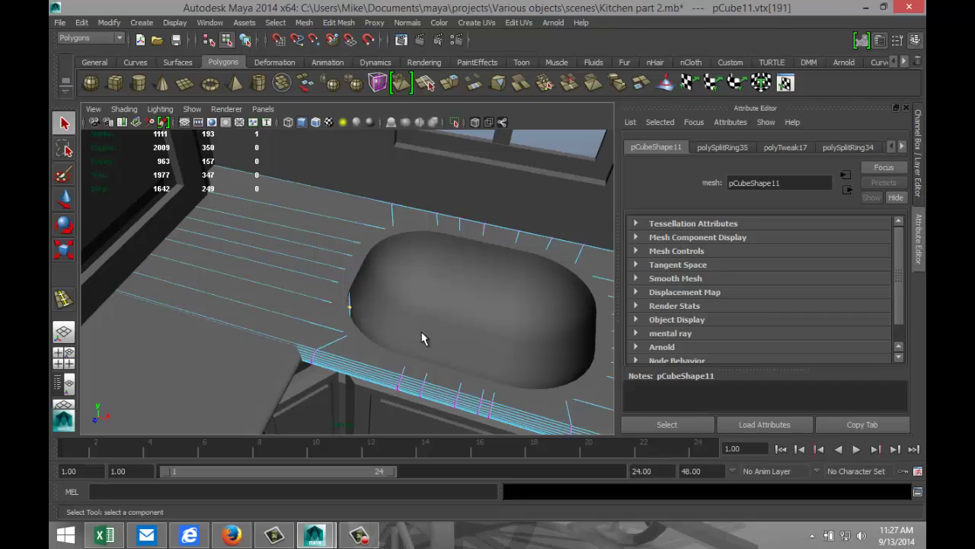
pyautogui.press('w')
pyautogui.moveTo(391, 318); pyautogui.dragTo(389, 358)
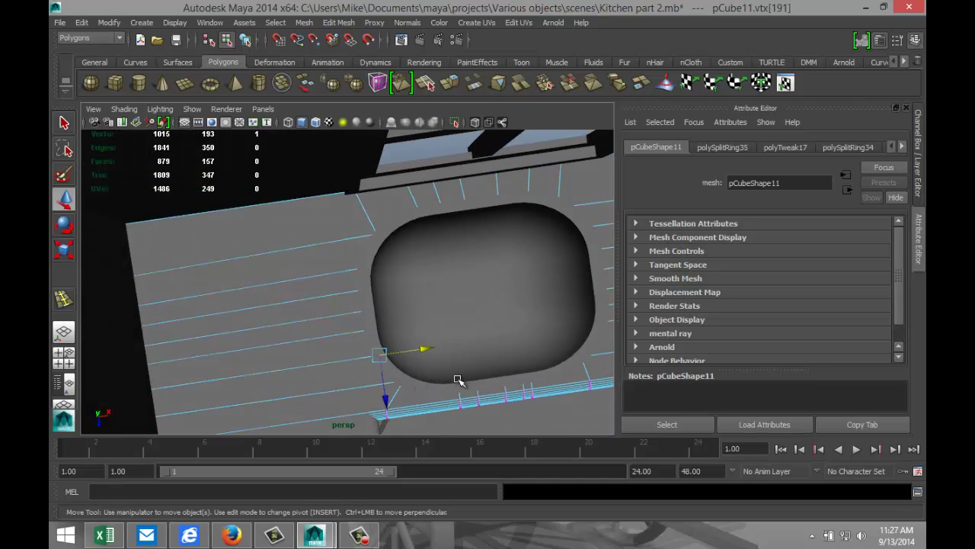
pyautogui.keyDown('alt'); pyautogui.moveTo(457, 375); pyautogui.dragTo(269, 314); pyautogui.keyUp('alt')
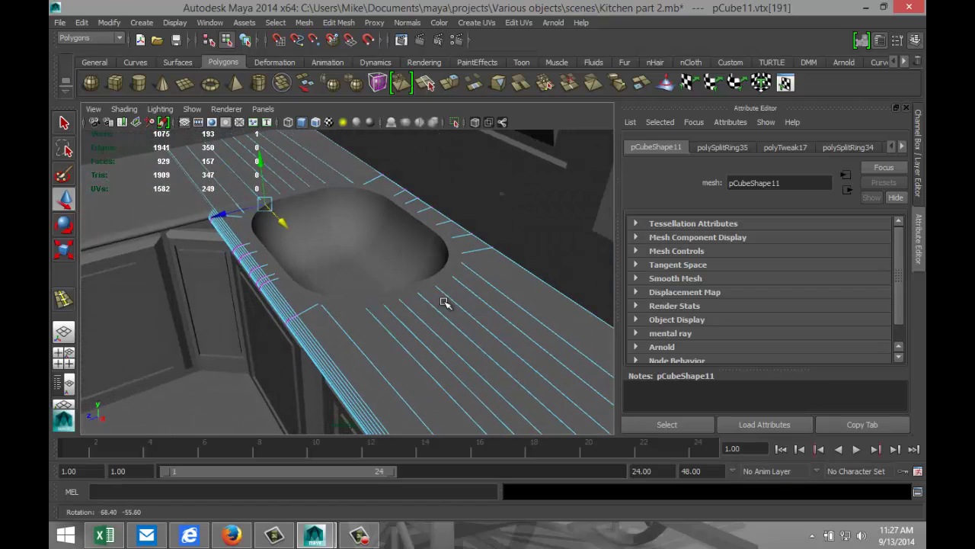
pyautogui.keyDown('alt'); pyautogui.moveTo(203, 306); pyautogui.dragTo(408, 314); pyautogui.keyUp('alt')
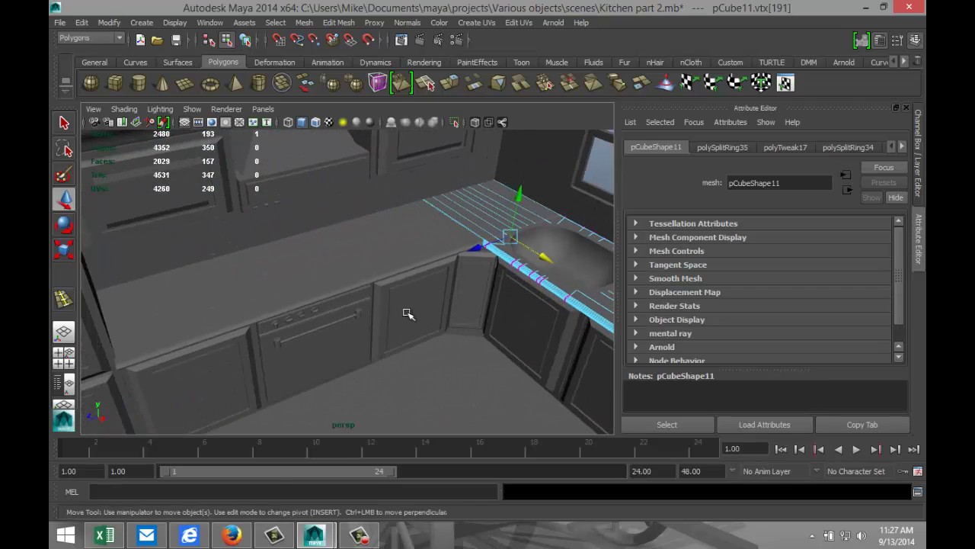
pyautogui.keyDown('alt'); pyautogui.moveTo(401, 356); pyautogui.dragTo(477, 341); pyautogui.keyUp('alt')
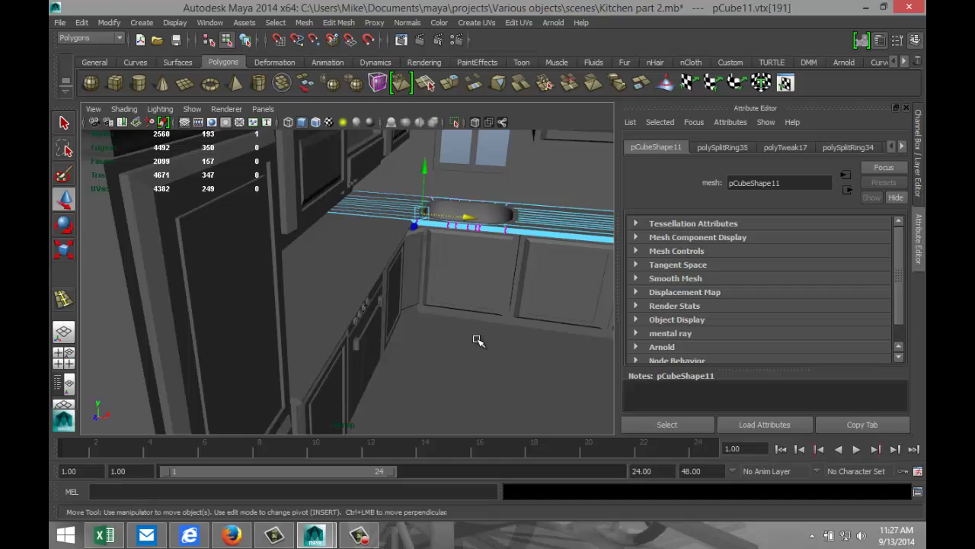